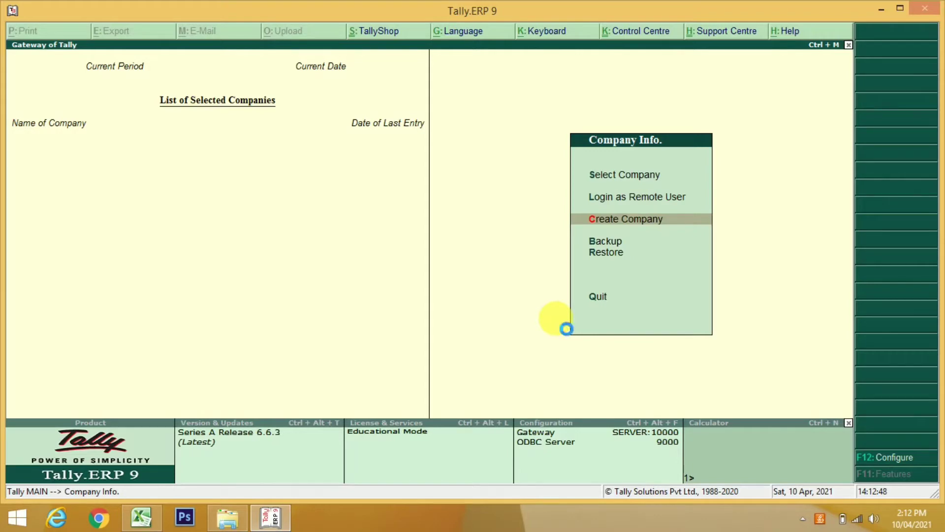
# Name the new company 'National Trading Company' so the mailing name fills in to match
pyautogui.press('Return')
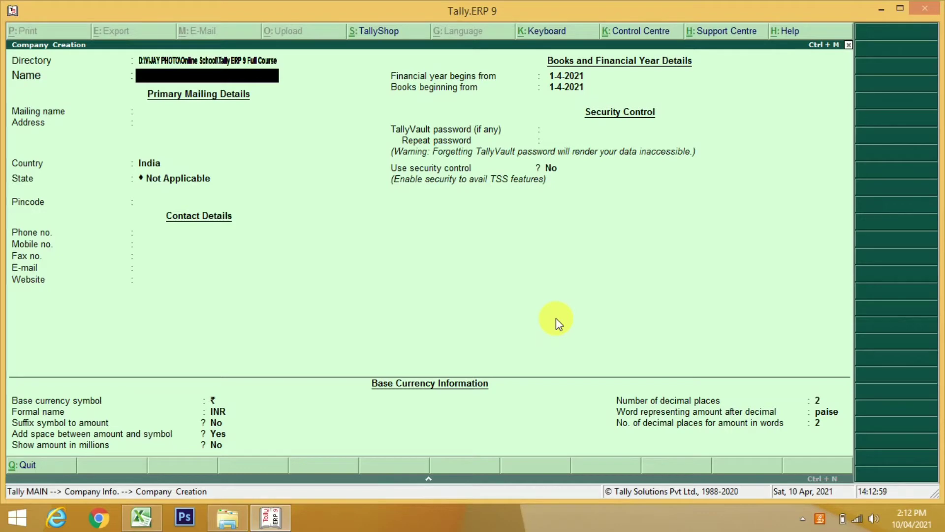
pyautogui.write('NATIONAL')
pyautogui.press('BackSpace')
pyautogui.press('BackSpace')
pyautogui.press('BackSpace')
pyautogui.press('BackSpace')
pyautogui.press('BackSpace')
pyautogui.press('BackSpace')
pyautogui.press('BackSpace')
pyautogui.write('ational Trading')
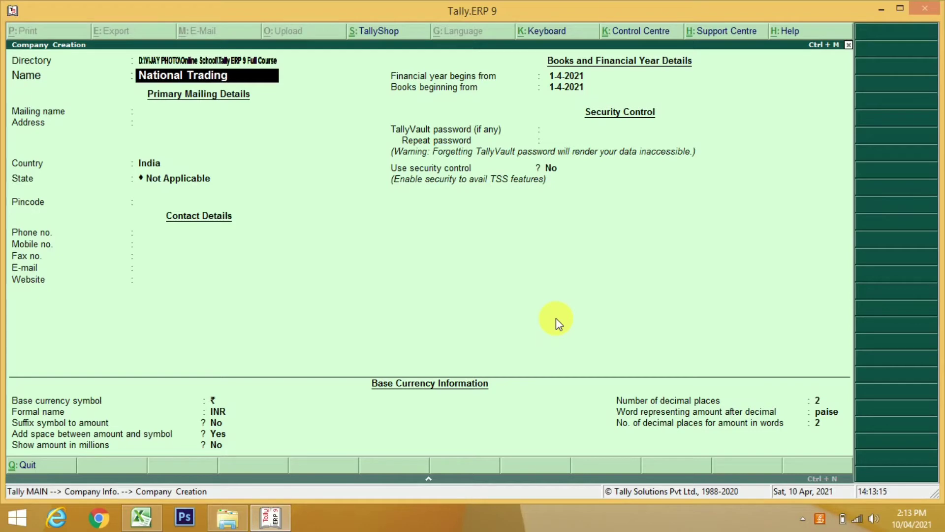
pyautogui.write(' Compnay')
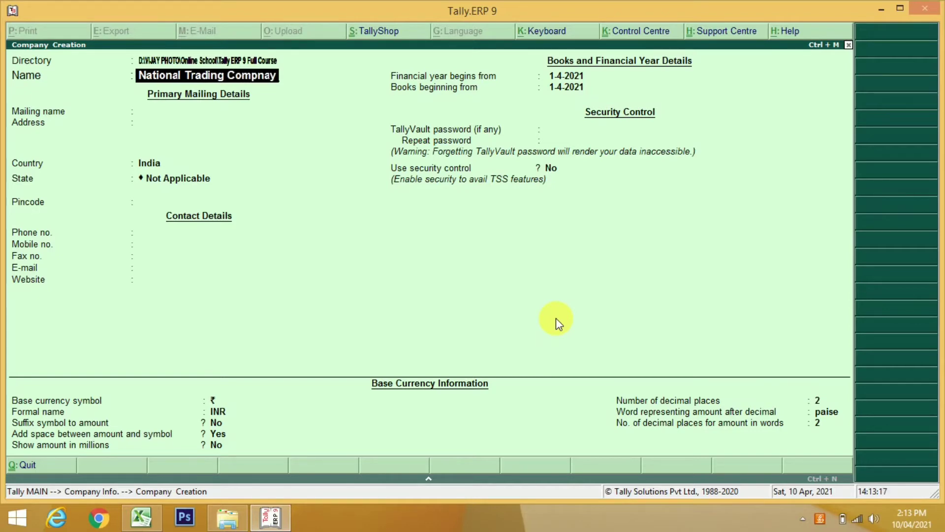
pyautogui.press('BackSpace')
pyautogui.press('BackSpace')
pyautogui.press('BackSpace')
pyautogui.write('a')
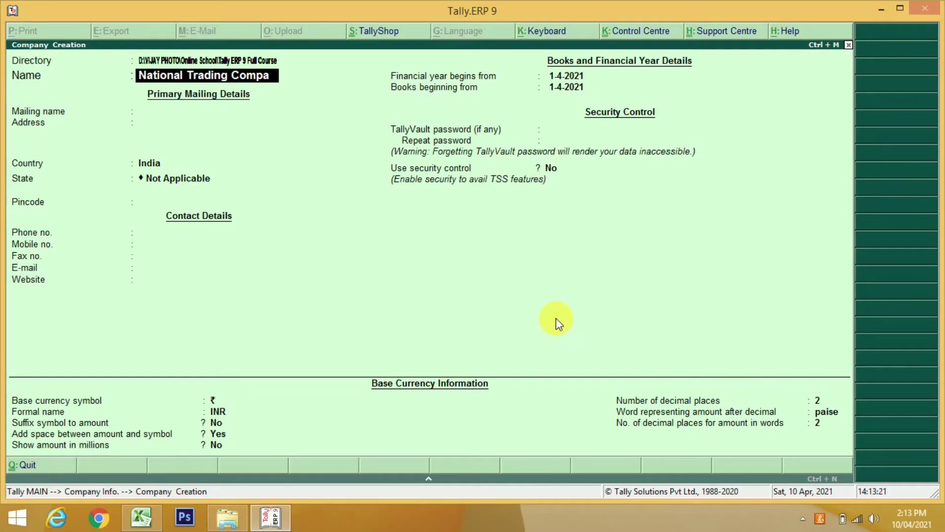
pyautogui.write('ny')
pyautogui.press('Return')
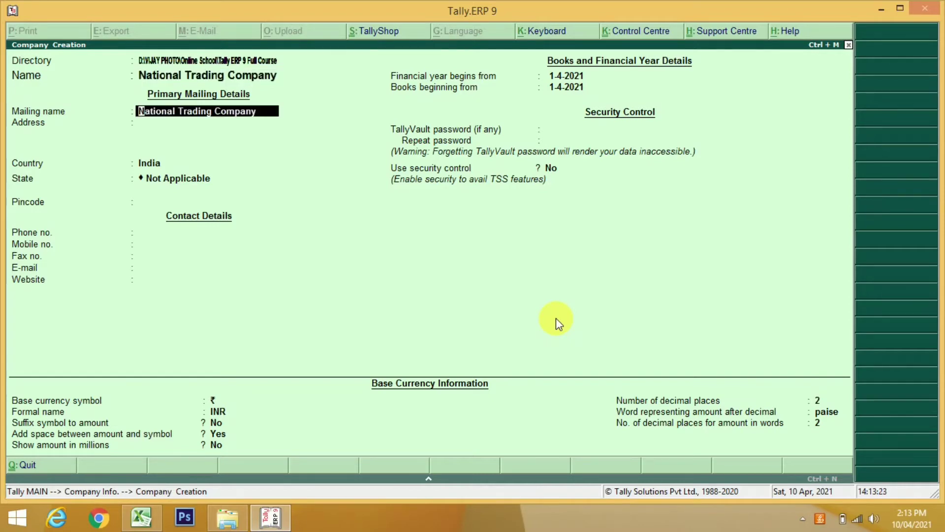
# Accept the auto-filled mailing name and enter the company's two-line street address
pyautogui.press('Return')
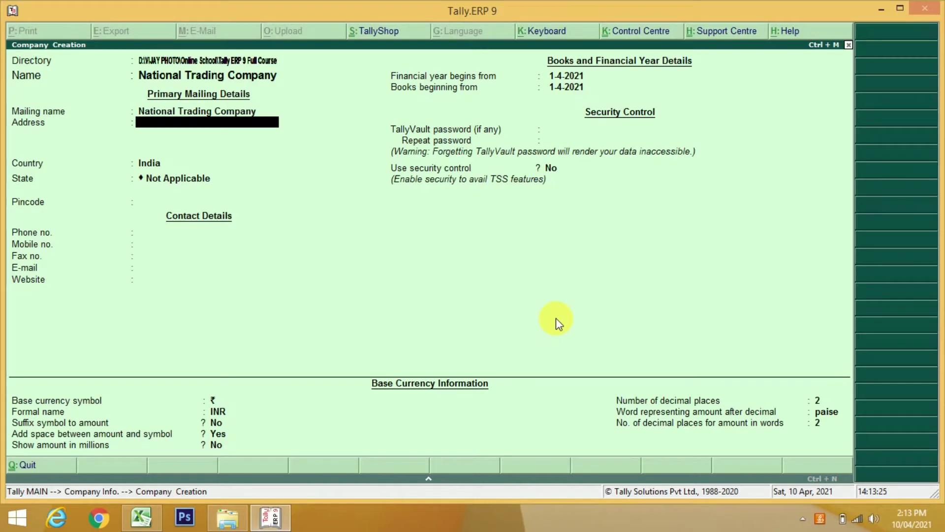
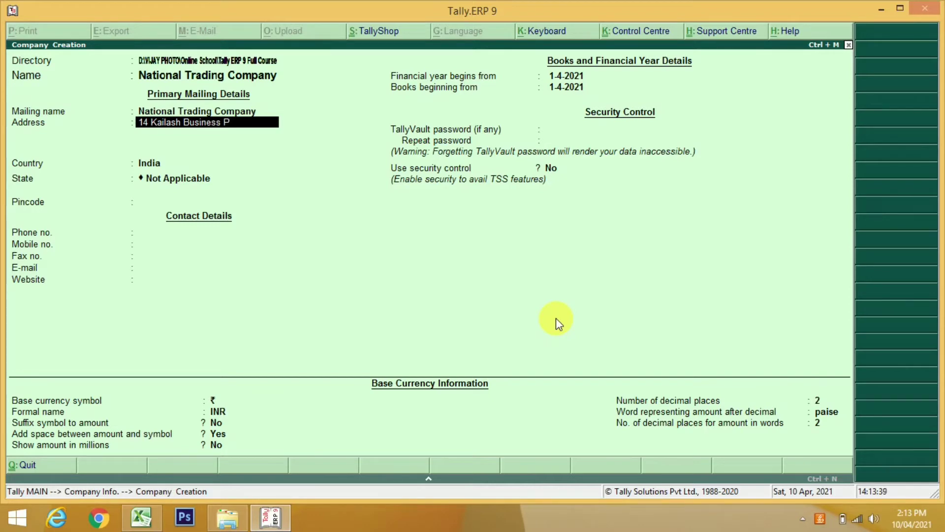
pyautogui.press('Return')
pyautogui.write('Vikhroli')
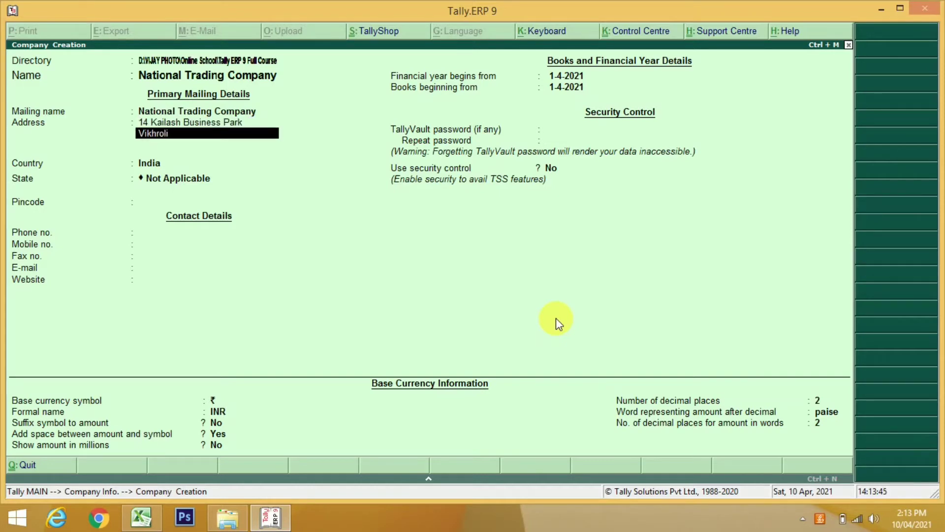
pyautogui.write(' West')
pyautogui.press('Return')
# Set the company state to Maharashtra and enter its pincode
pyautogui.press('Return')
pyautogui.press('Return')
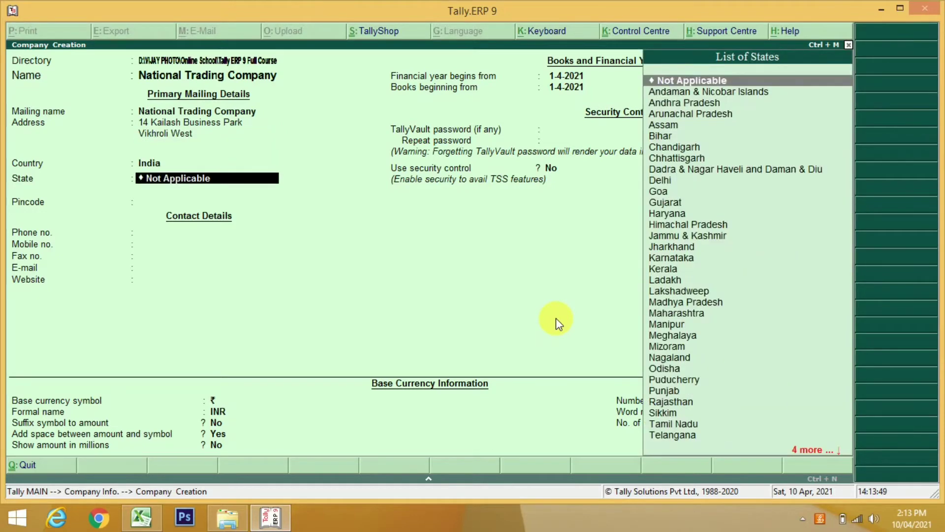
pyautogui.press('BackSpace')
pyautogui.press('Return')
pyautogui.write('Mah')
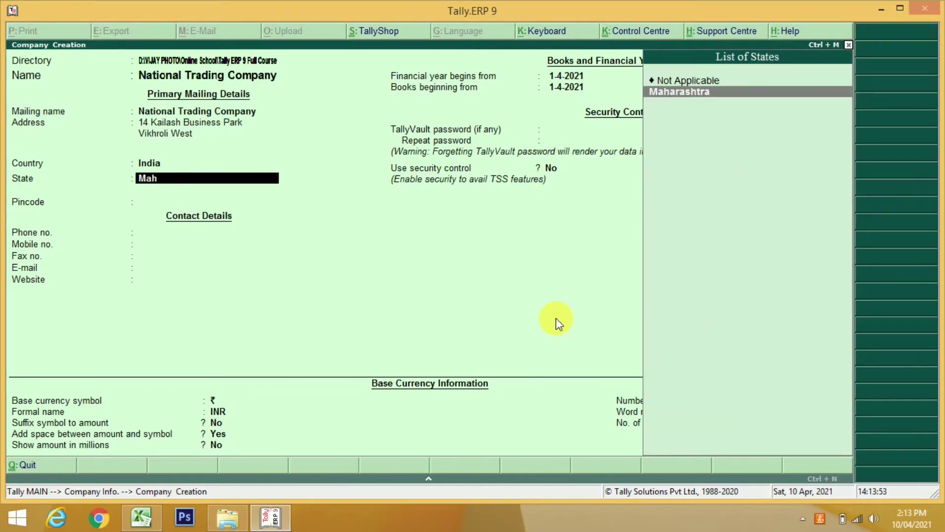
pyautogui.press('Return')
pyautogui.write('400086')
pyautogui.press('Return')
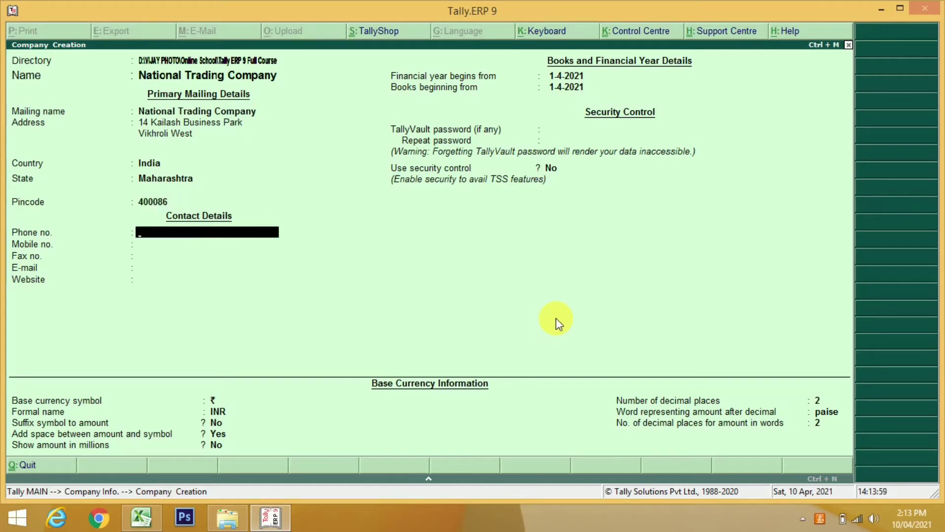
# Enter the company phone, mobile and e-mail, skip fax, and accept the remaining defaults
pyautogui.press('Return')
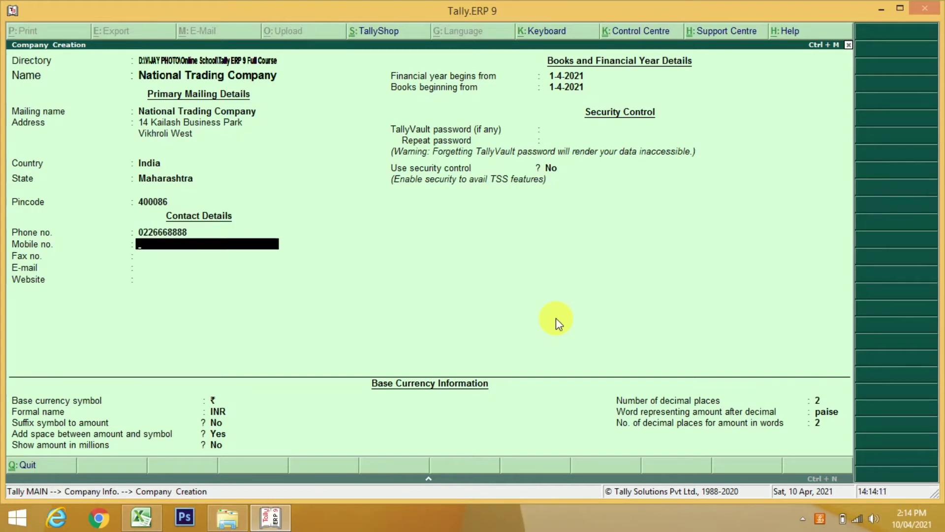
pyautogui.write('9876543210')
pyautogui.press('Return')
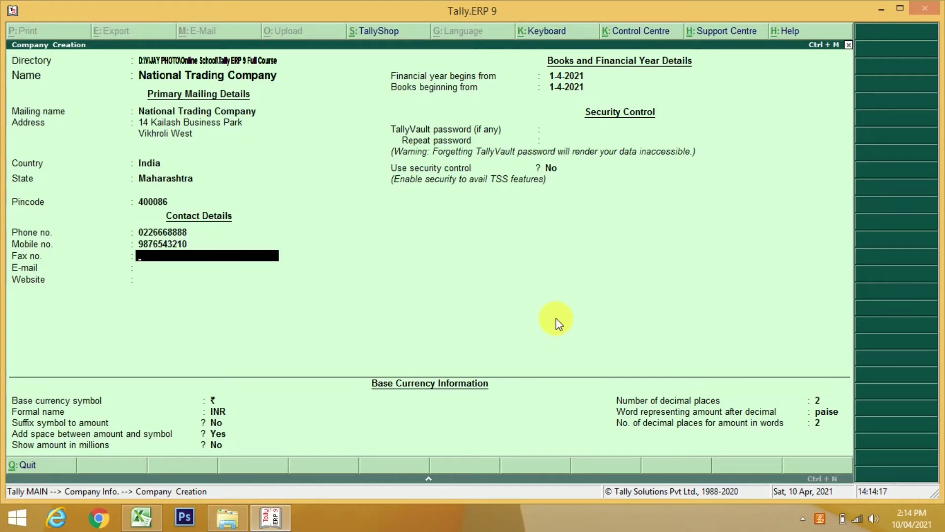
pyautogui.press('Return')
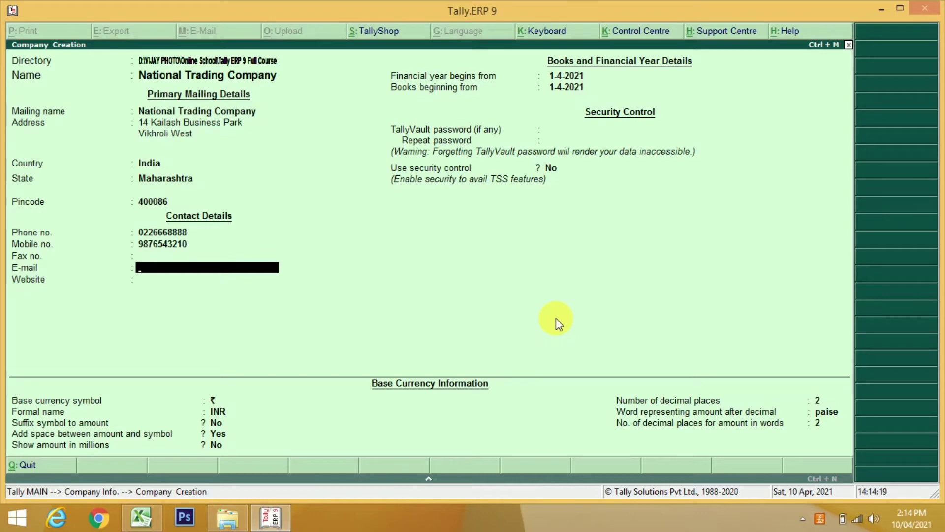
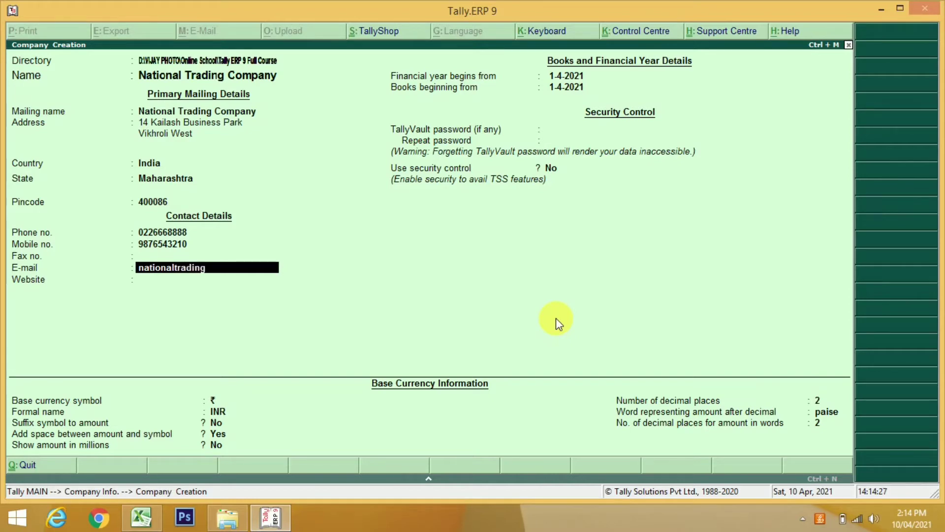
pyautogui.press('Return')
pyautogui.press('Return')
pyautogui.press('Return')
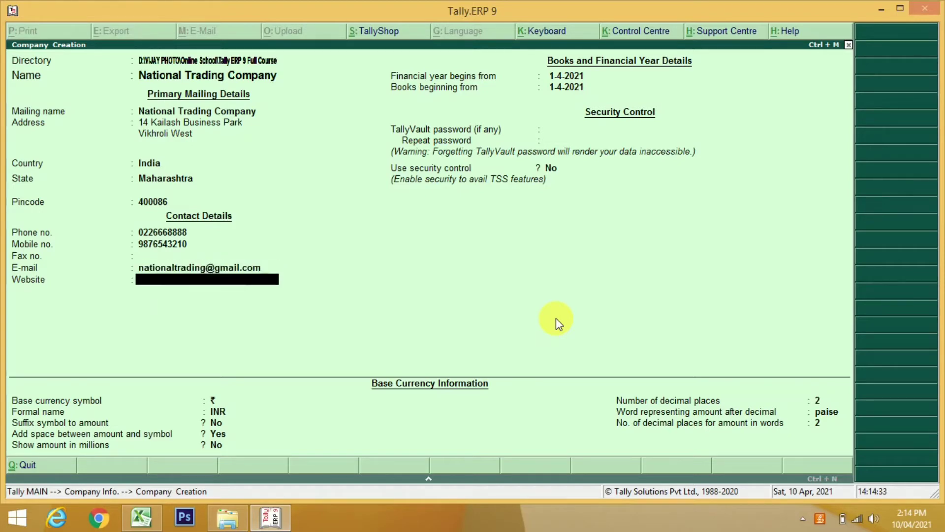
pyautogui.press('Return')
pyautogui.press('Return')
pyautogui.press('Return')
pyautogui.press('Return')
pyautogui.press('Return')
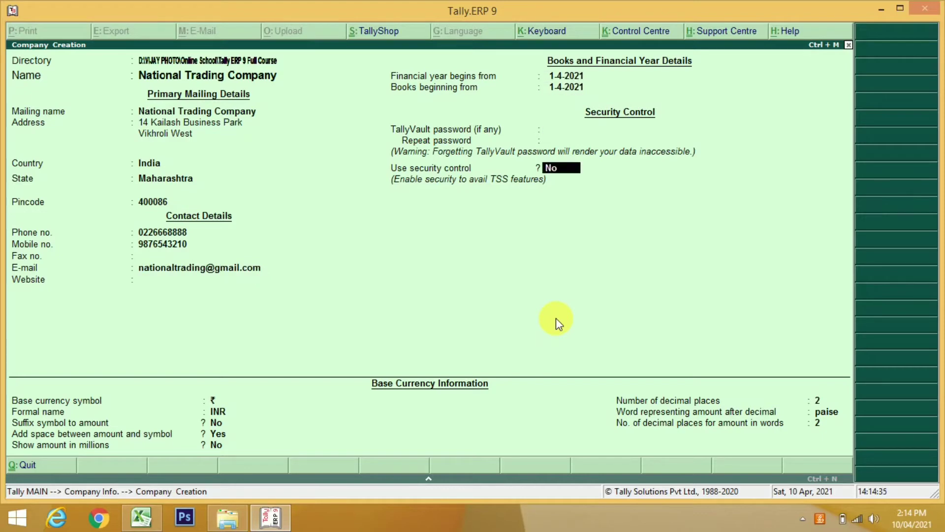
pyautogui.press('Return')
pyautogui.press('Return')
pyautogui.press('Return')
pyautogui.press('Return')
pyautogui.press('Return')
pyautogui.press('Return')
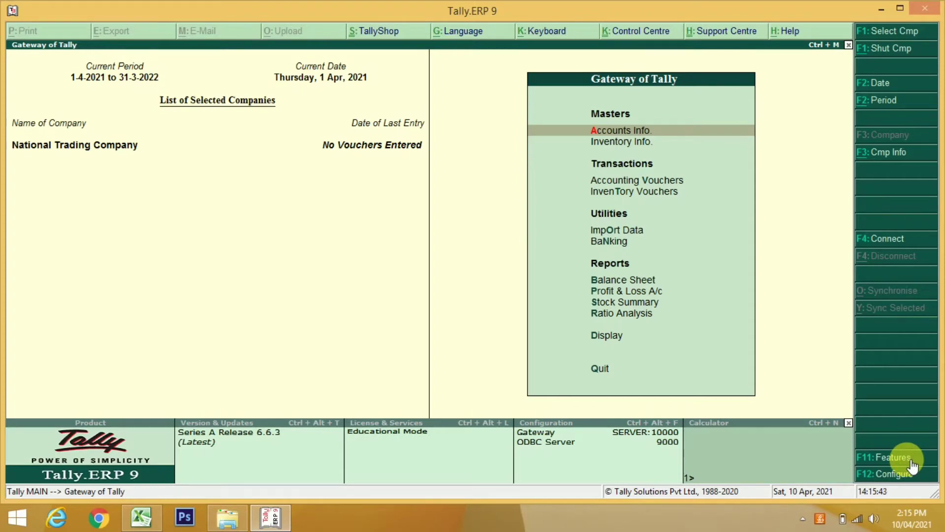
# In Statutory & Taxation features, set Enable GST and Set/alter GST details to Yes
pyautogui.click(912, 465)
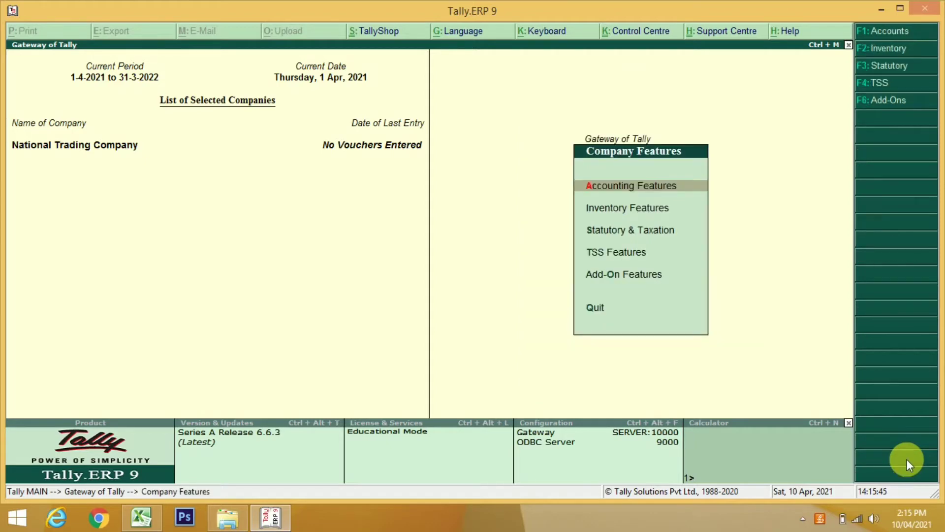
pyautogui.press('Down')
pyautogui.press('Down')
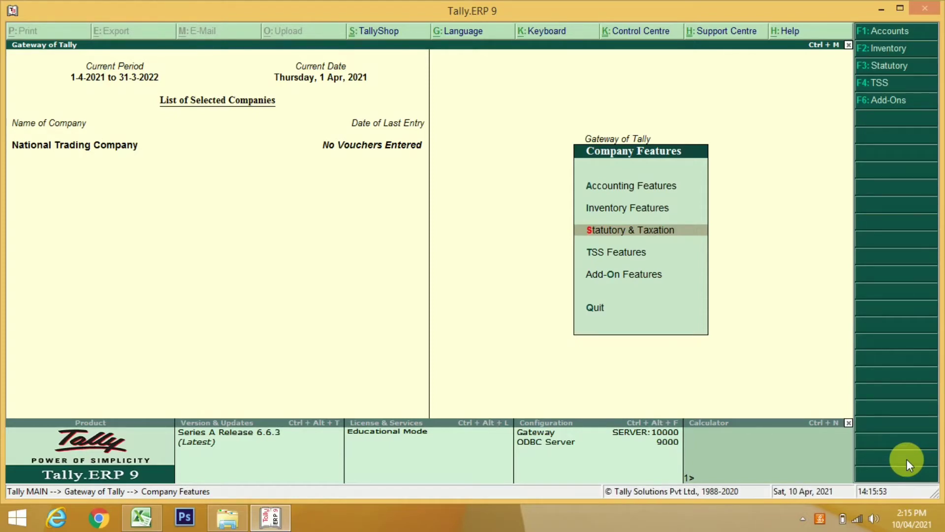
pyautogui.press('Return')
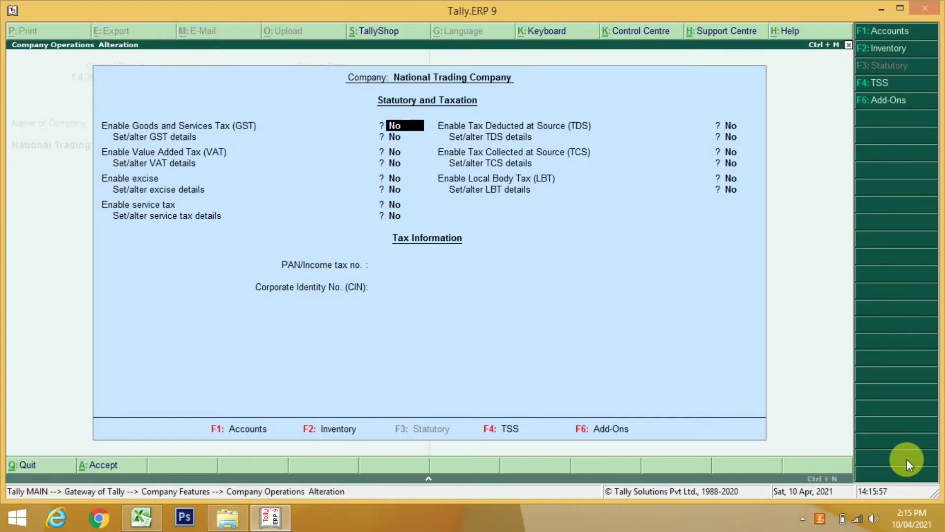
pyautogui.press('Return')
pyautogui.press('Return')
pyautogui.press('Return')
pyautogui.press('Return')
pyautogui.press('Return')
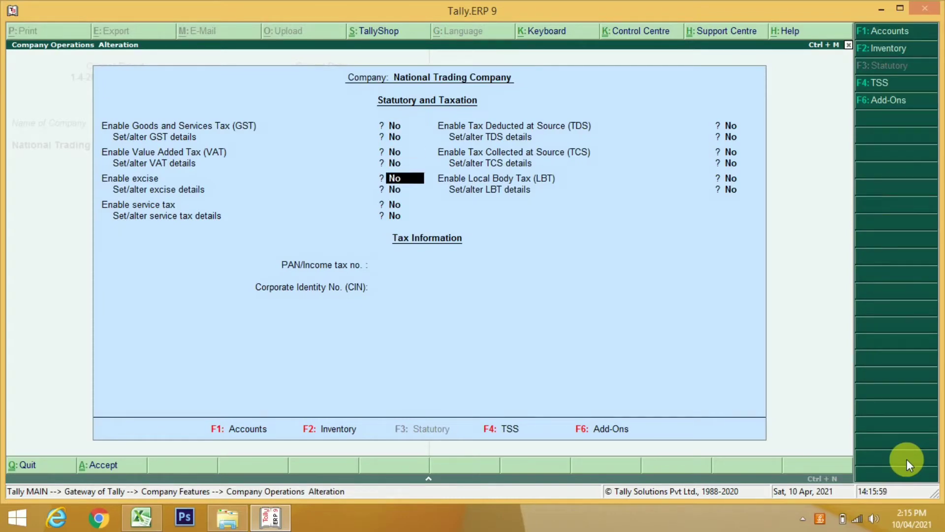
pyautogui.press('BackSpace')
pyautogui.press('BackSpace')
pyautogui.press('BackSpace')
pyautogui.press('BackSpace')
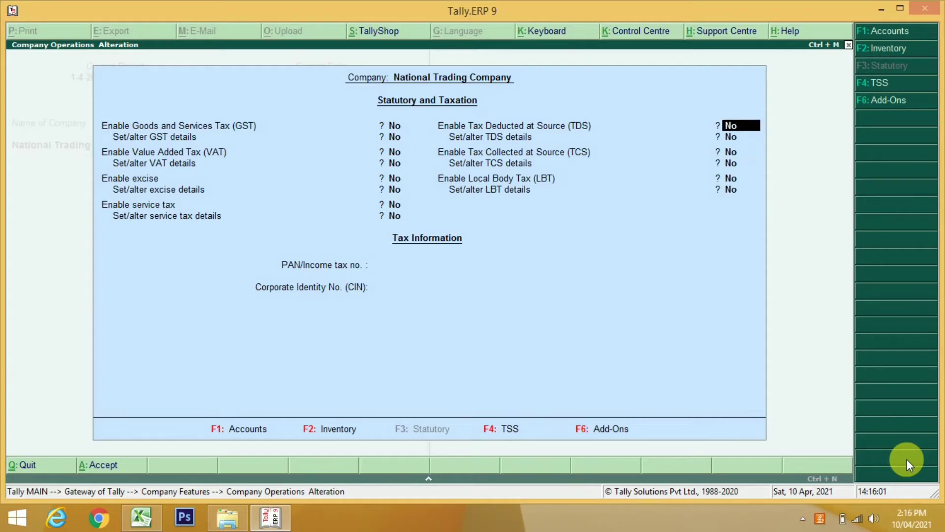
pyautogui.press('BackSpace')
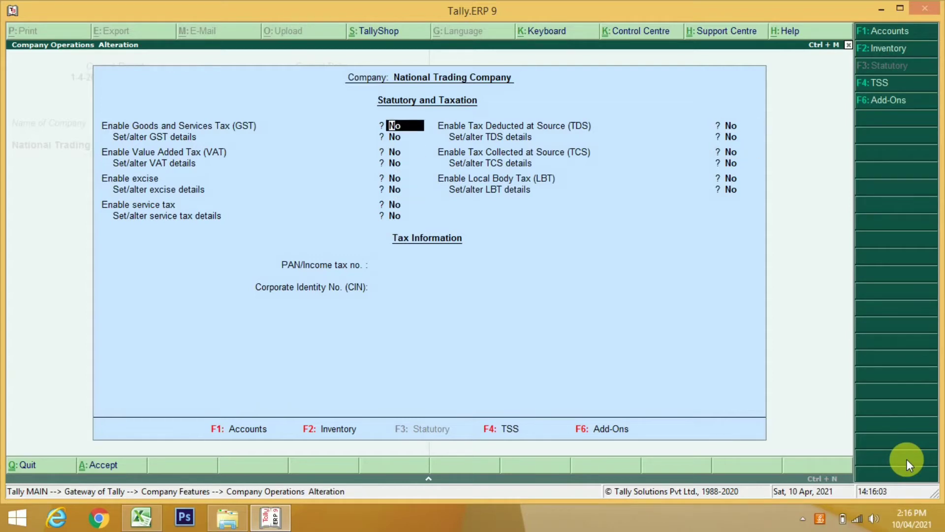
pyautogui.write('y')
pyautogui.press('Return')
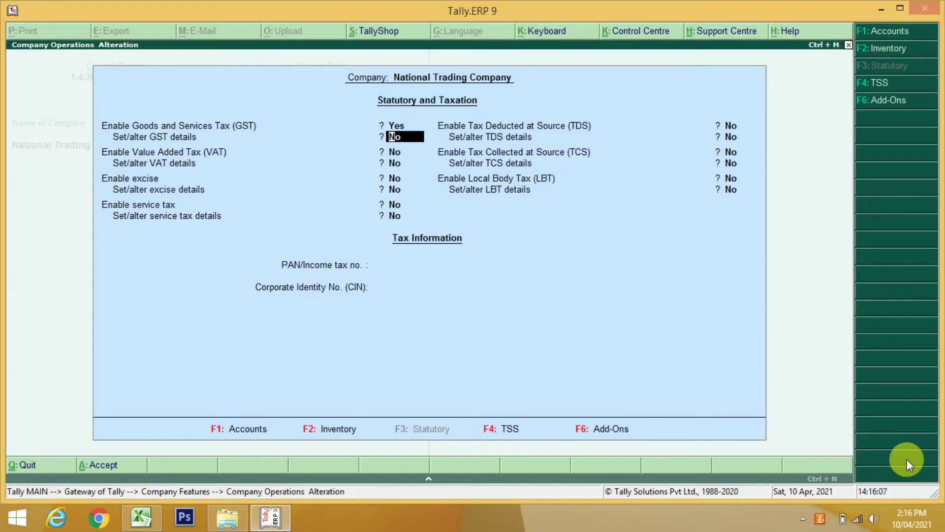
pyautogui.write('y')
pyautogui.press('Return')
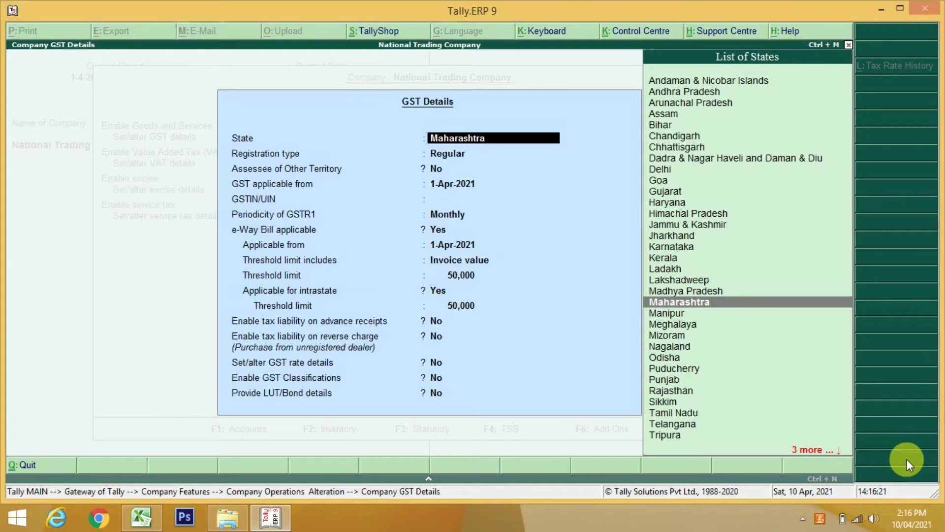
# Keep Maharashtra as GST state, choose Regular registration, and accept 1-Apr-2021 as applicable date
pyautogui.press('Return')
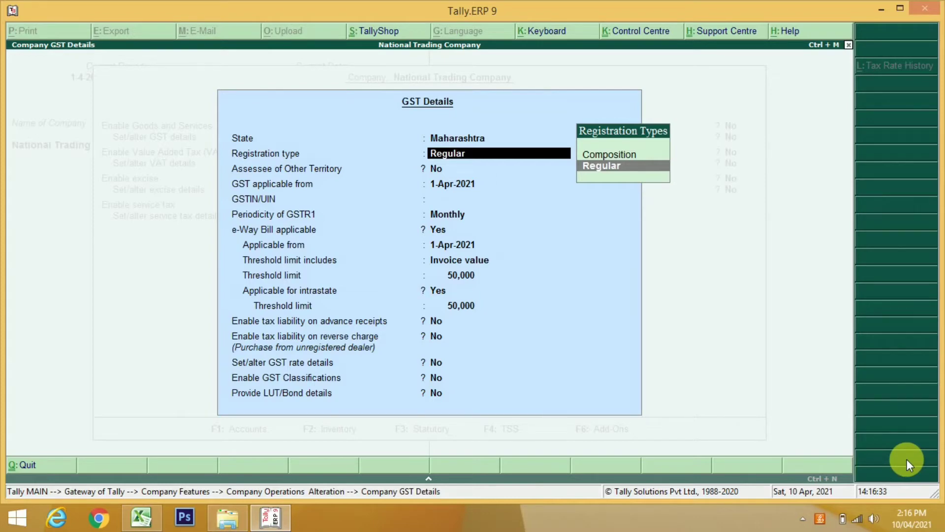
pyautogui.press('Up')
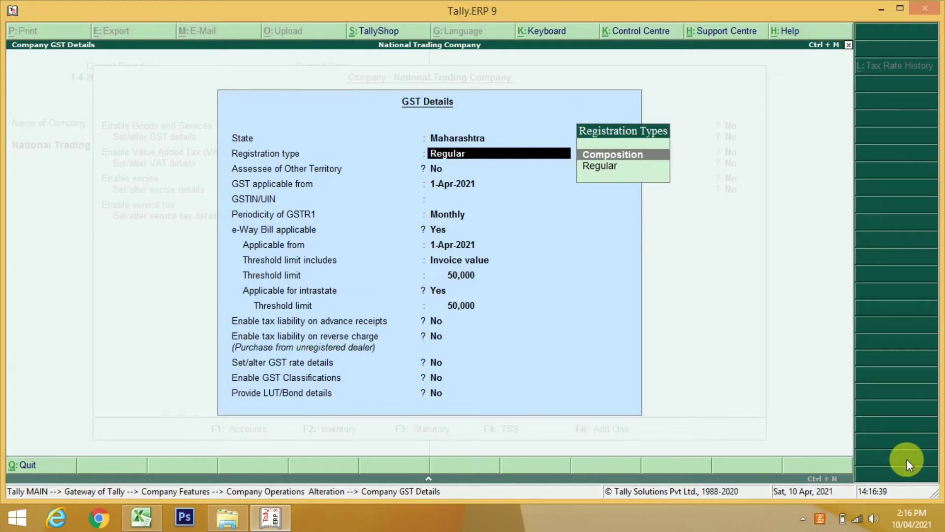
pyautogui.press('Down')
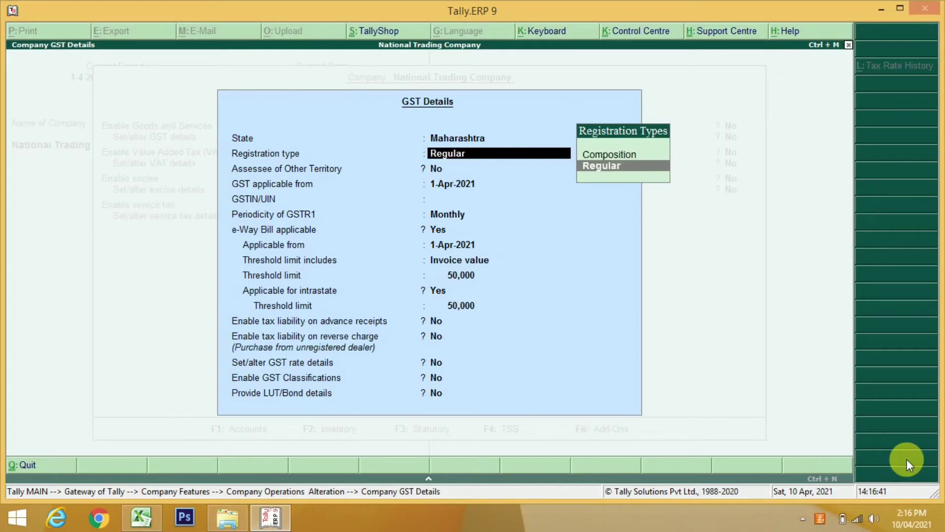
pyautogui.press('Return')
pyautogui.press('Return')
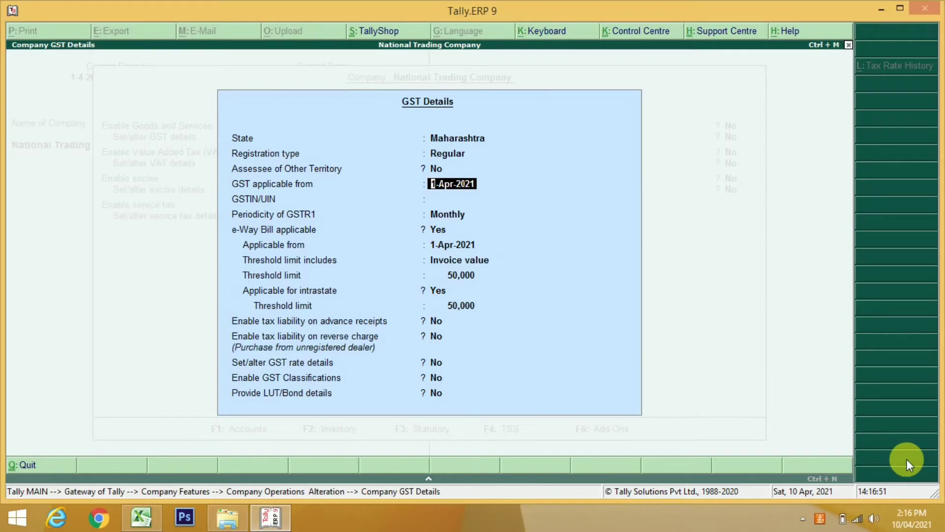
pyautogui.press('Return')
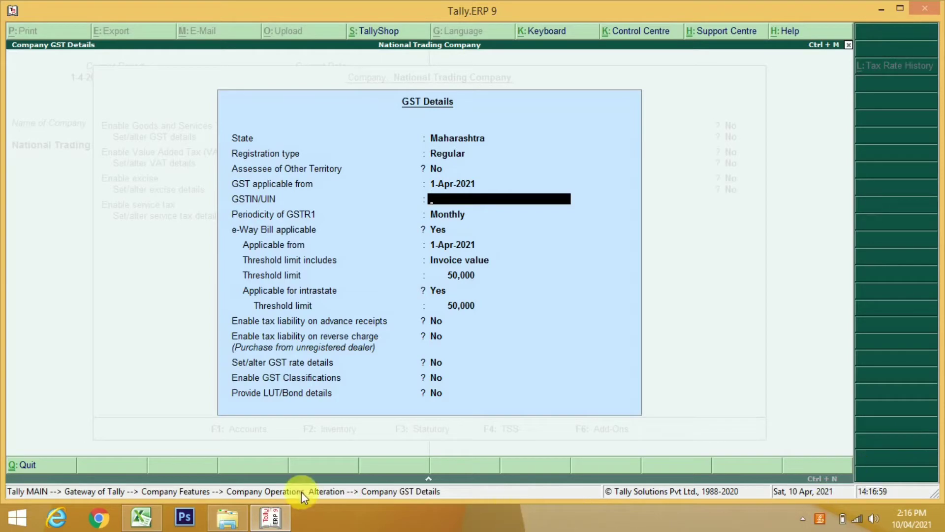
# Copy the GSTIN from cell C3 of TALLY.xlsx and switch back to Tally
pyautogui.click(152, 524)
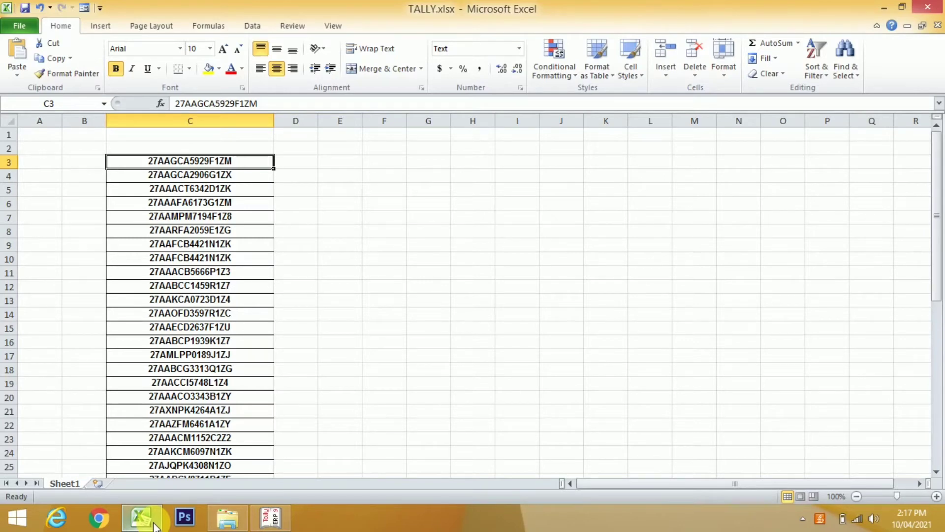
pyautogui.press('F2')
pyautogui.hotkey('shift', 'Left')
pyautogui.hotkey('shift', 'Left')
pyautogui.hotkey('shift', 'Left')
pyautogui.hotkey('shift', 'Left')
pyautogui.hotkey('shift', 'Left')
pyautogui.hotkey('shift', 'Left')
pyautogui.hotkey('shift', 'Left')
pyautogui.hotkey('shift', 'Left')
pyautogui.hotkey('shift', 'Left')
pyautogui.hotkey('shift', 'Left')
pyautogui.hotkey('shift', 'Left')
pyautogui.hotkey('shift', 'Left')
pyautogui.hotkey('shift', 'Left')
pyautogui.hotkey('shift', 'Left')
pyautogui.hotkey('shift', 'Left')
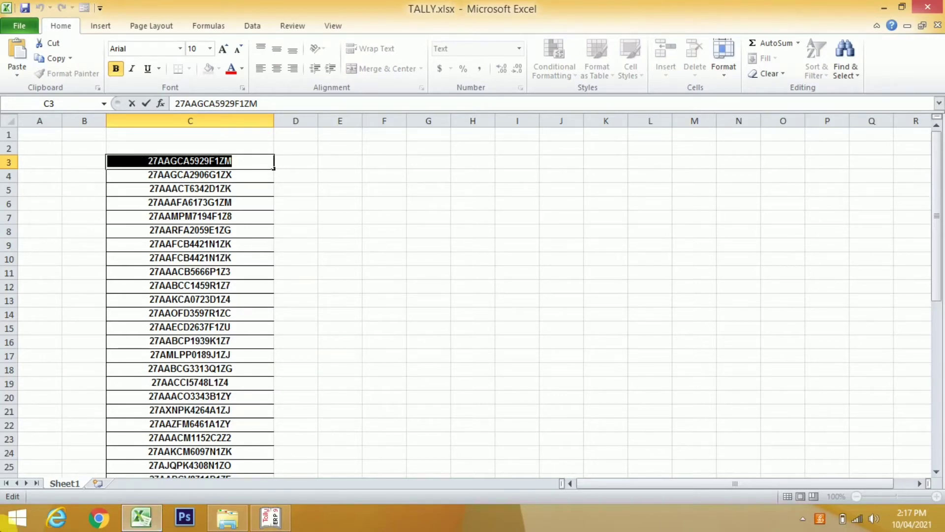
pyautogui.click(270, 519)
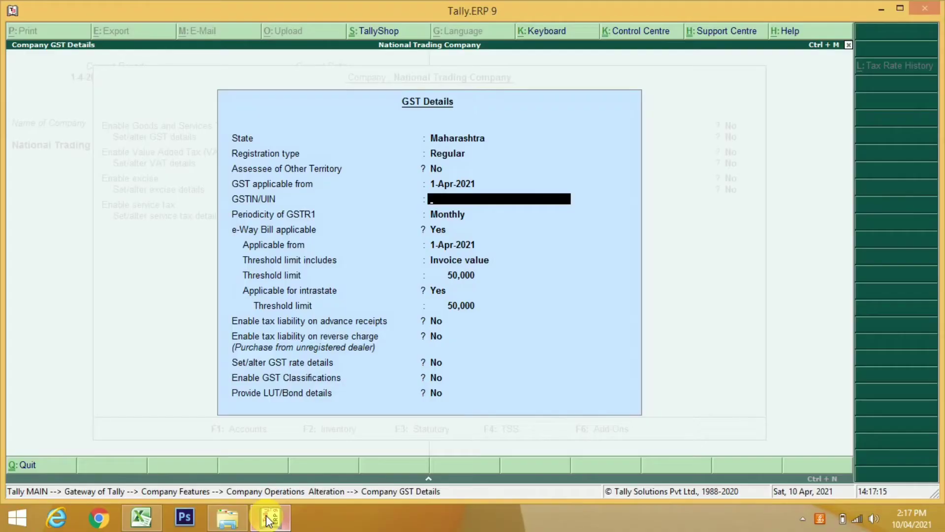
# Paste the copied GSTIN into GSTIN/UIN, keeping Regular as the registration type
pyautogui.hotkey('ctrl', 'alt', 'v')
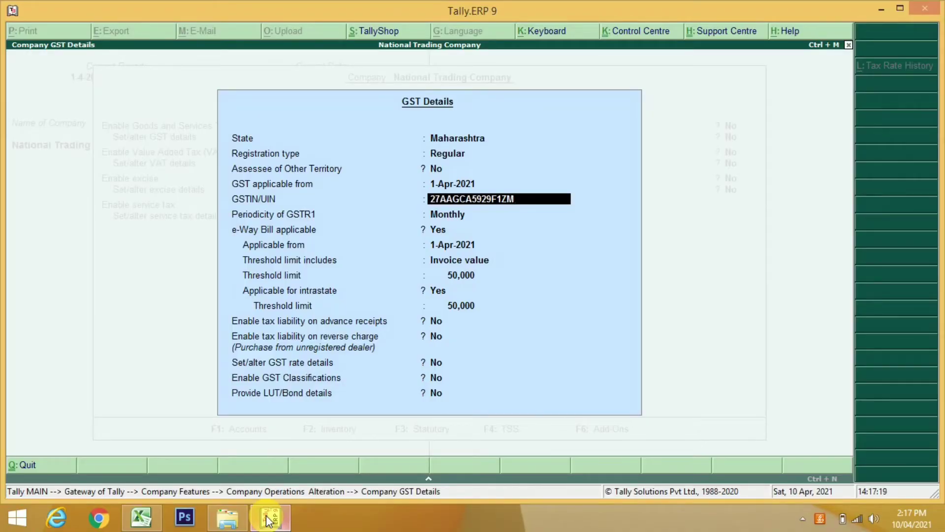
pyautogui.press('Return')
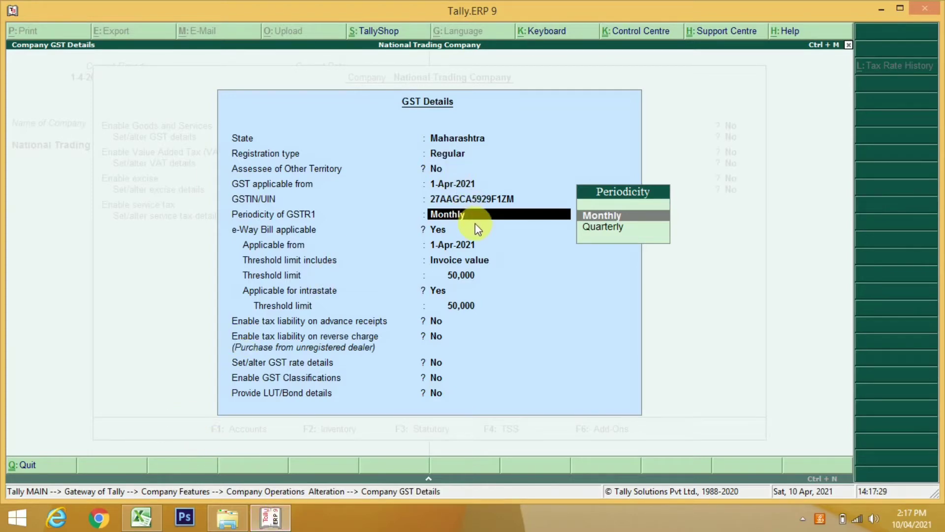
pyautogui.press('BackSpace')
pyautogui.press('BackSpace')
pyautogui.press('BackSpace')
pyautogui.press('BackSpace')
pyautogui.press('Up')
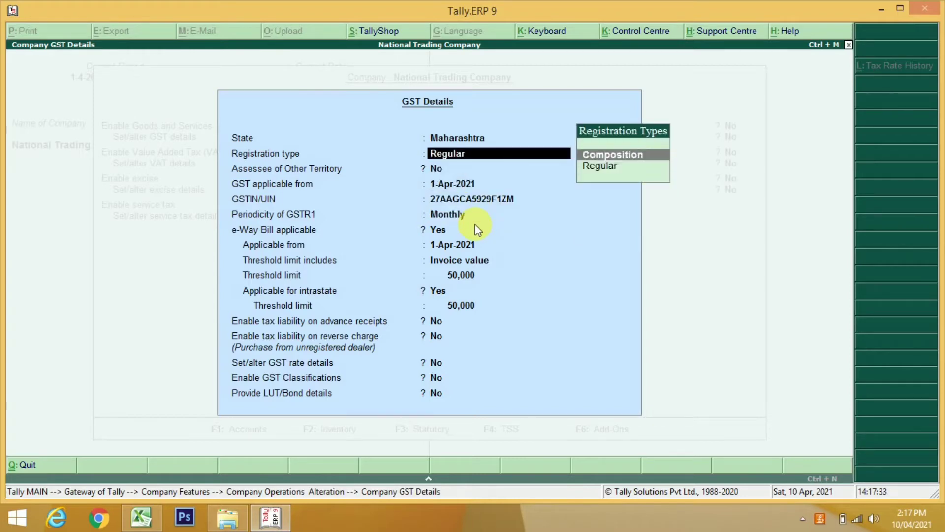
pyautogui.press('Down')
pyautogui.press('Return')
pyautogui.press('Return')
pyautogui.press('Return')
pyautogui.press('Return')
# Keep Monthly GSTR1 periodicity and accept the e-way bill settings with 50,000 thresholds
pyautogui.press('Down')
pyautogui.press('Up')
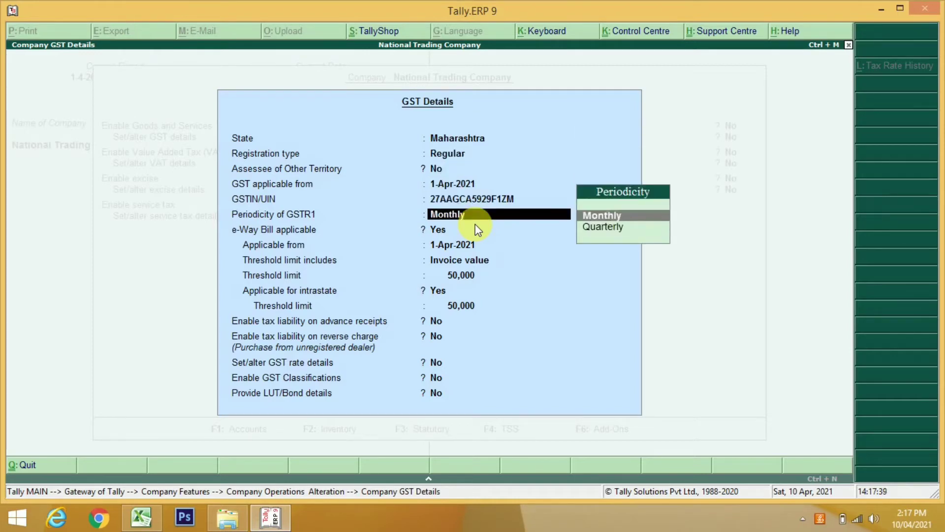
pyautogui.press('Return')
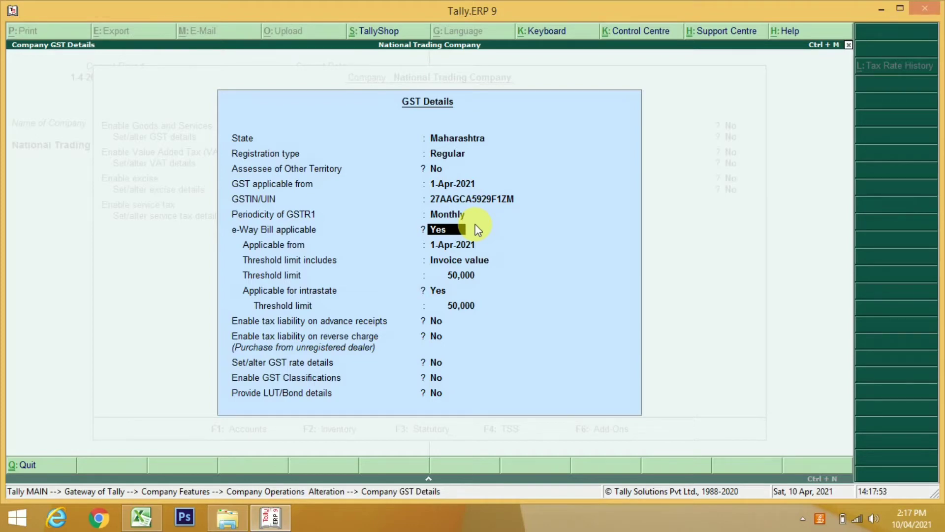
pyautogui.press('Return')
pyautogui.press('Return')
pyautogui.press('Return')
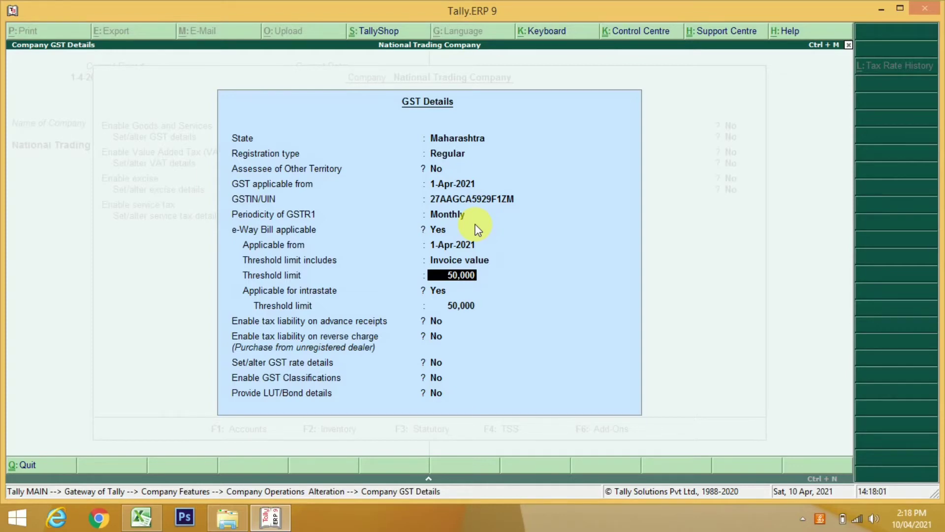
pyautogui.press('Return')
pyautogui.press('Return')
pyautogui.press('Return')
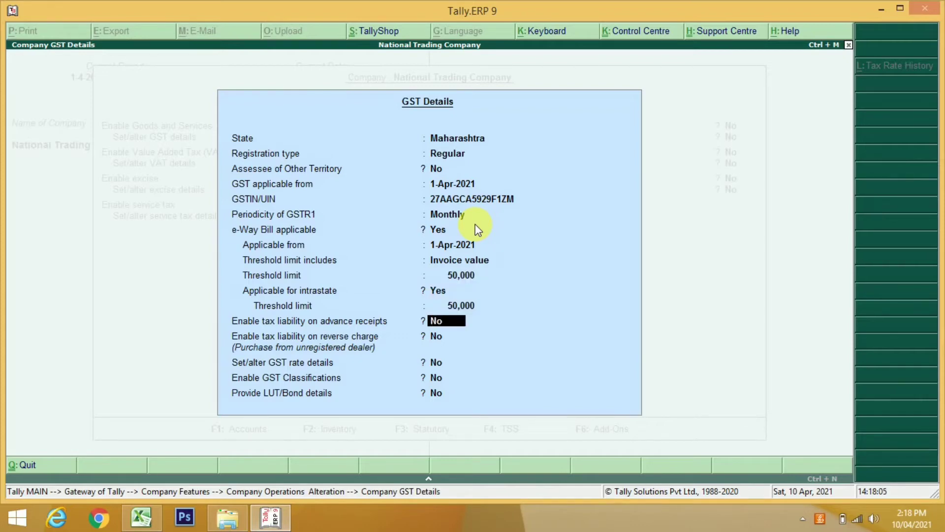
pyautogui.press('Return')
pyautogui.press('Return')
pyautogui.press('Return')
pyautogui.press('Return')
# Save the GST details, exit to the Gateway, and reopen Company Features at Accounting Features
pyautogui.press('Return')
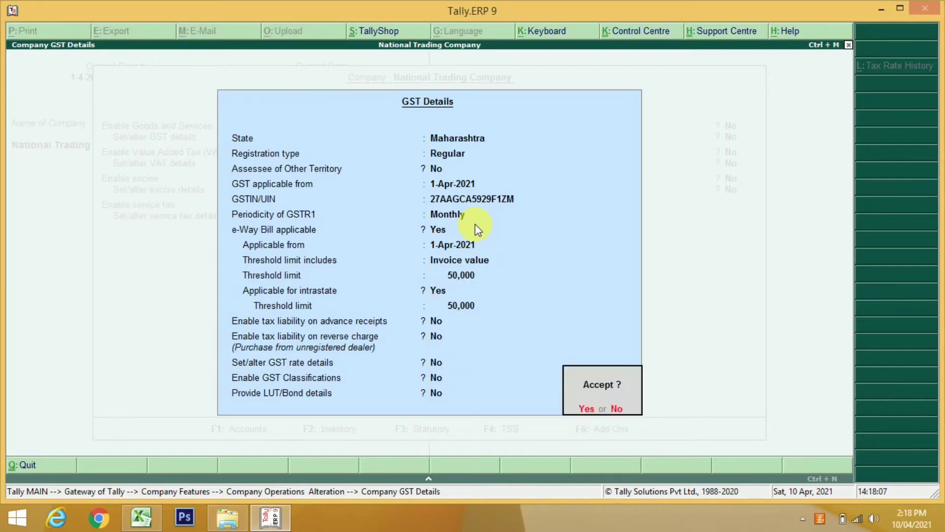
pyautogui.press('Return')
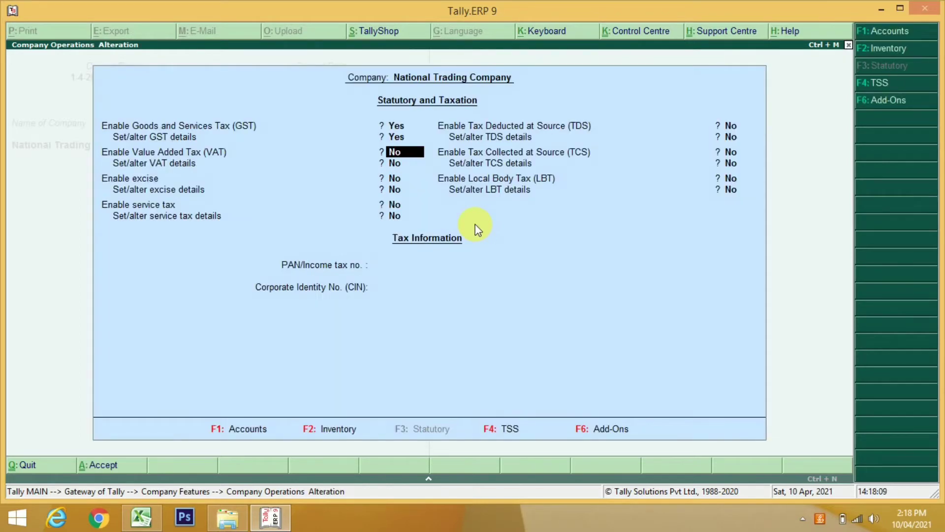
pyautogui.press('Return')
pyautogui.press('Return')
pyautogui.press('Return')
pyautogui.press('Return')
pyautogui.press('Return')
pyautogui.press('Return')
pyautogui.press('Return')
pyautogui.press('Return')
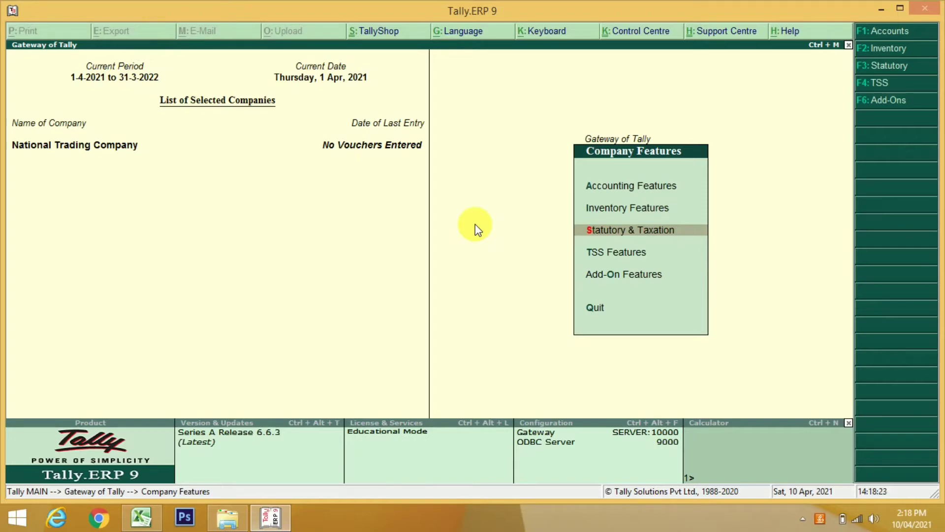
pyautogui.press('Escape')
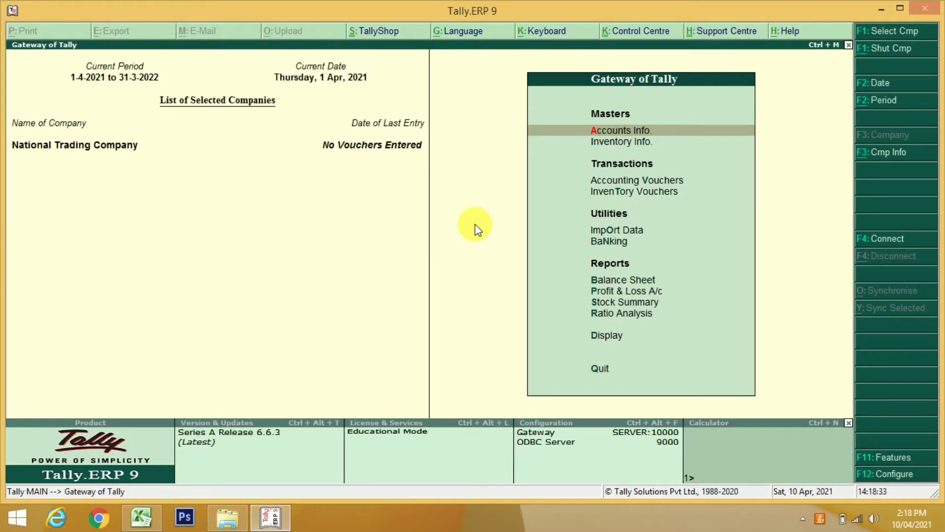
pyautogui.click(897, 459)
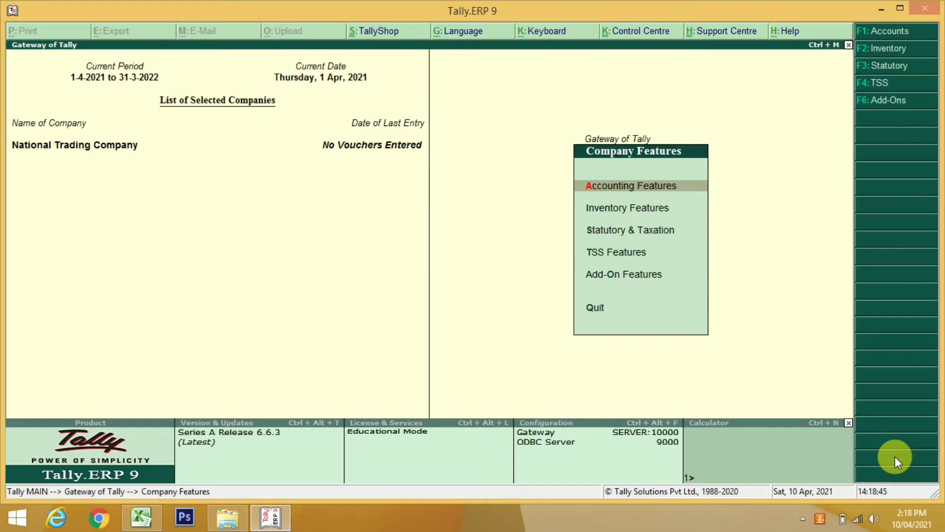
pyautogui.press('Down')
pyautogui.press('Down')
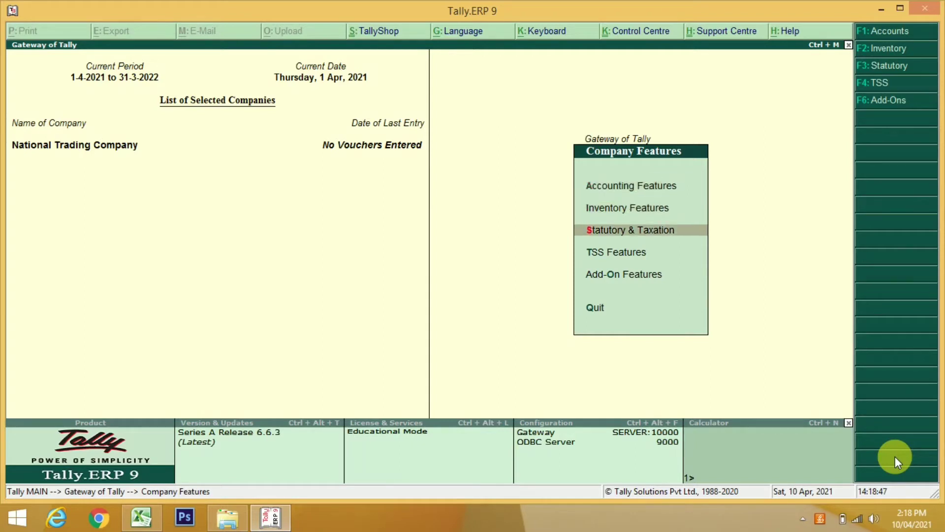
pyautogui.press('Up')
pyautogui.press('Up')
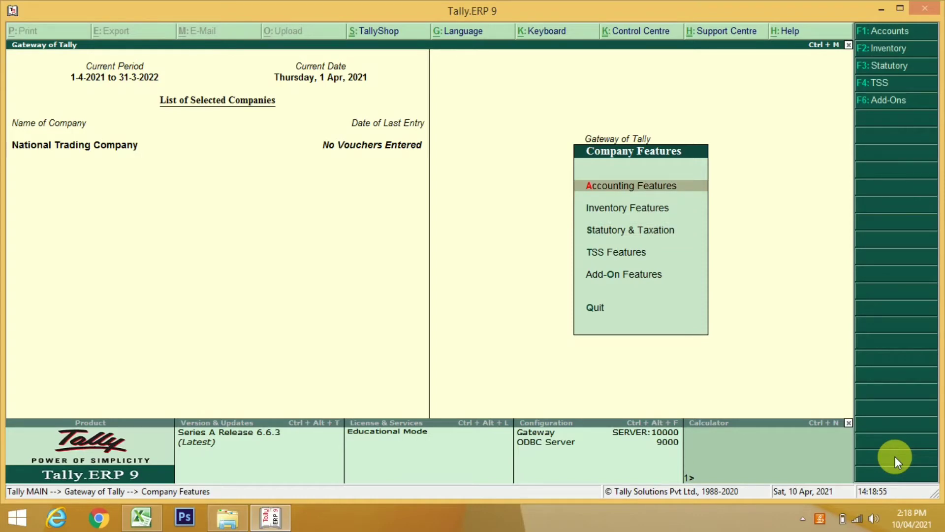
pyautogui.press('Return')
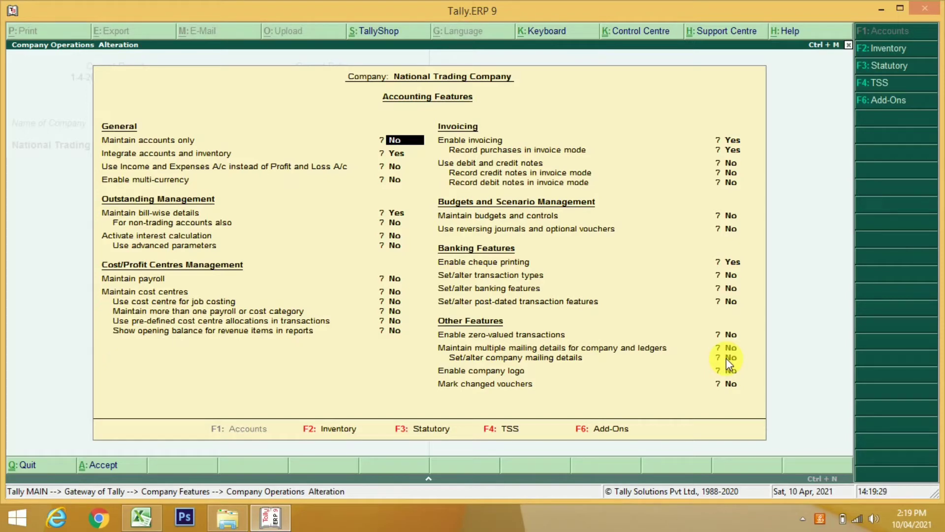
pyautogui.press('Escape')
pyautogui.press('y')
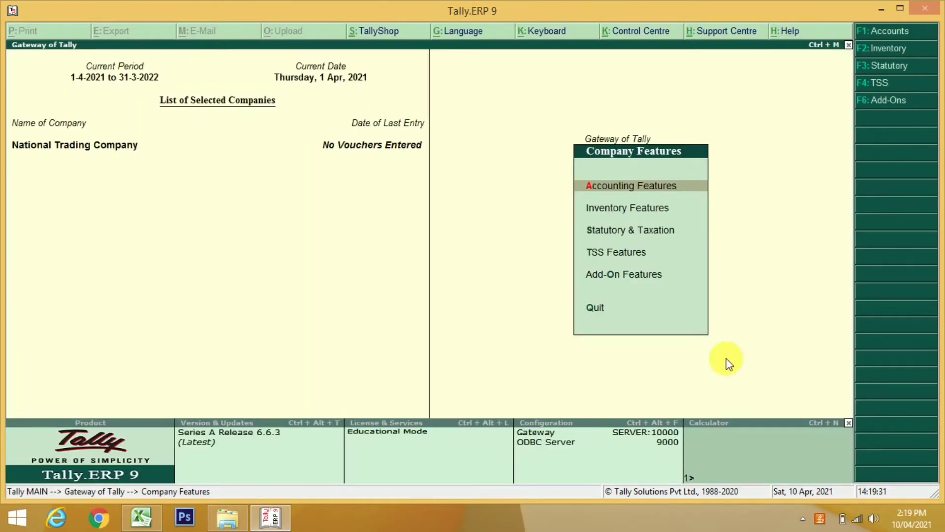
pyautogui.press('Down')
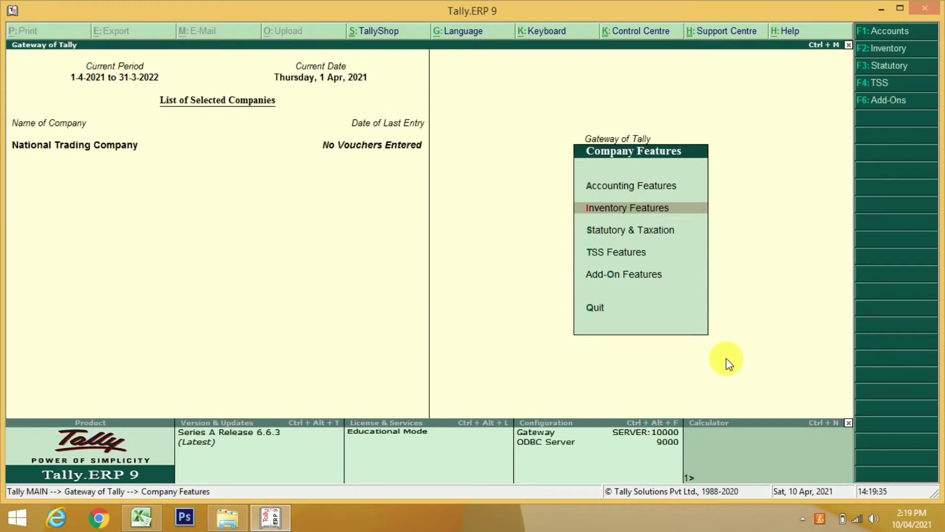
pyautogui.press('Return')
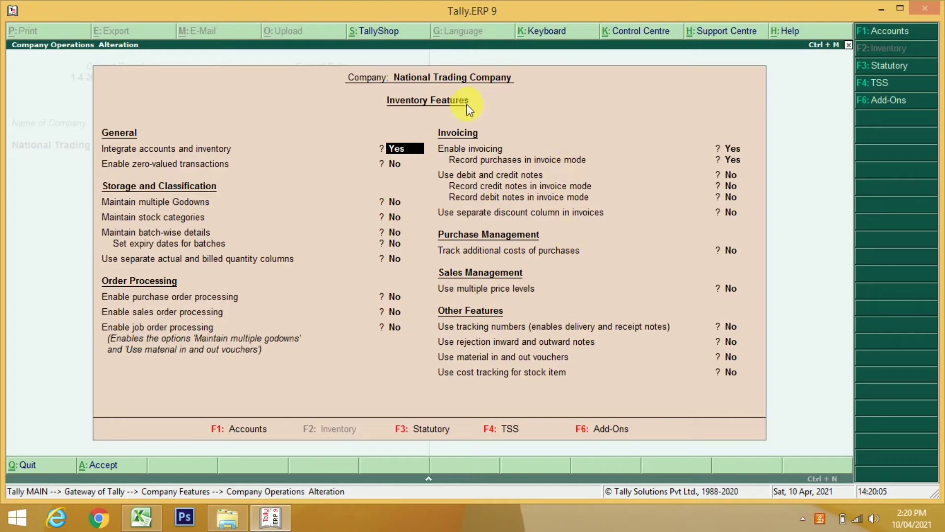
pyautogui.press('BackSpace')
pyautogui.press('Escape')
pyautogui.press('y')
pyautogui.press('Down')
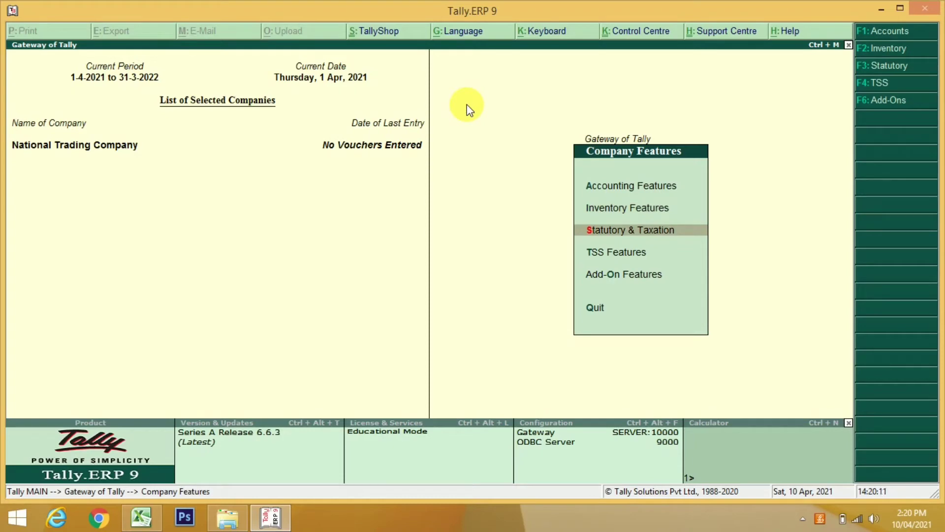
# Review the Statutory & Taxation settings, then exit with Y back to the Gateway of Tally
pyautogui.press('Return')
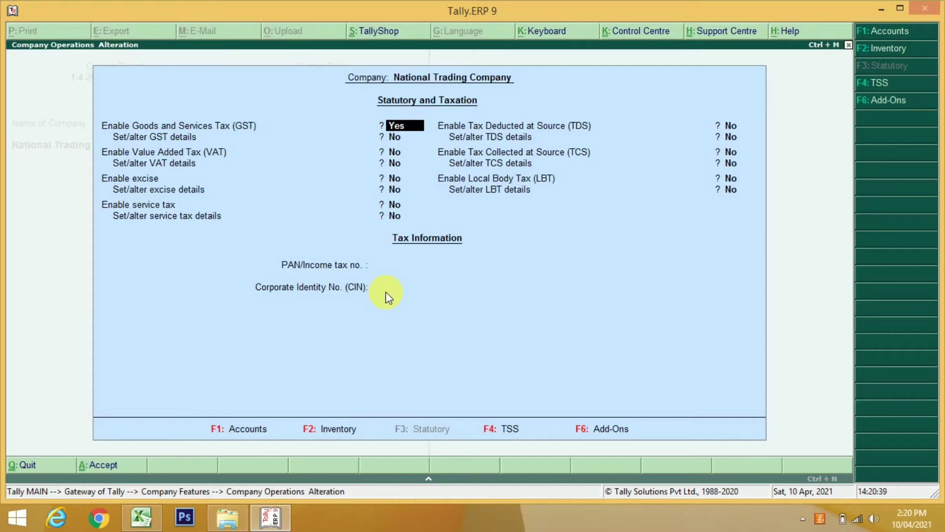
pyautogui.press('Escape')
pyautogui.press('y')
pyautogui.press('Escape')
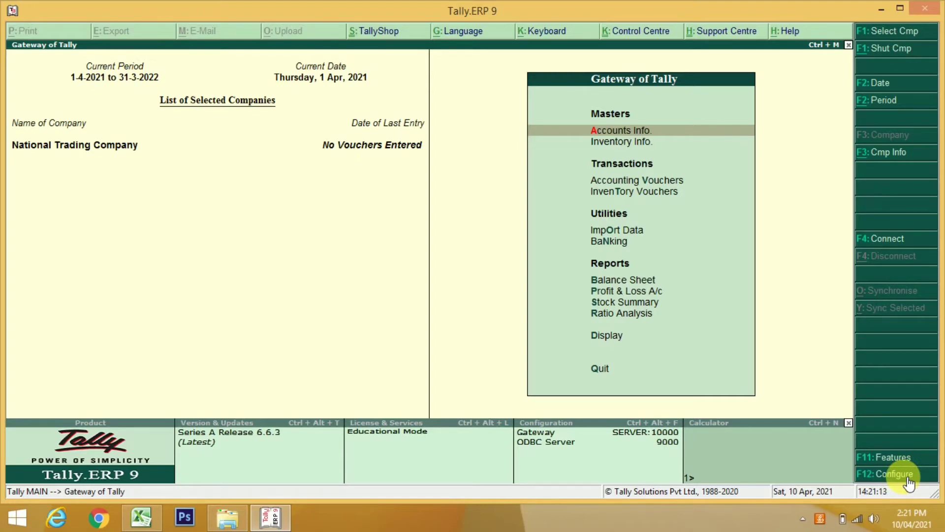
# Browse through the Configuration menu options, then close it back to the Gateway of Tally
pyautogui.click(908, 476)
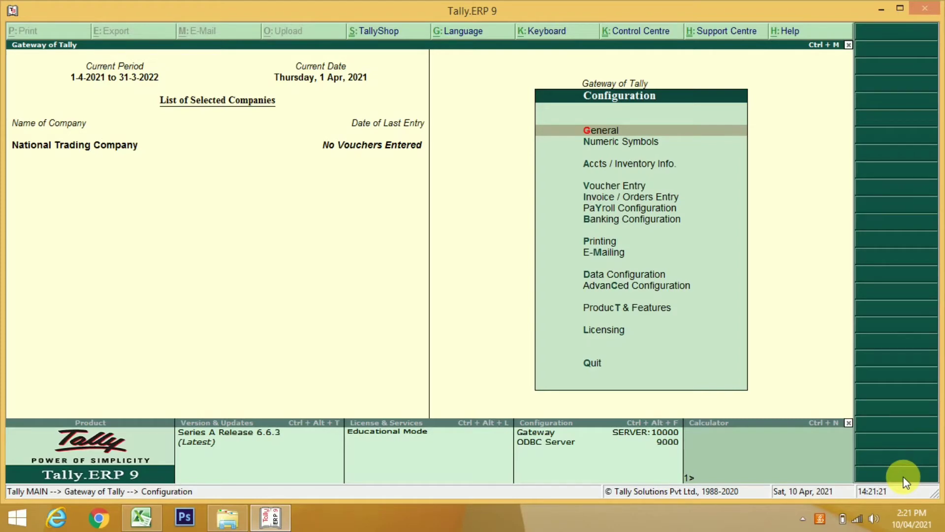
pyautogui.press('Down')
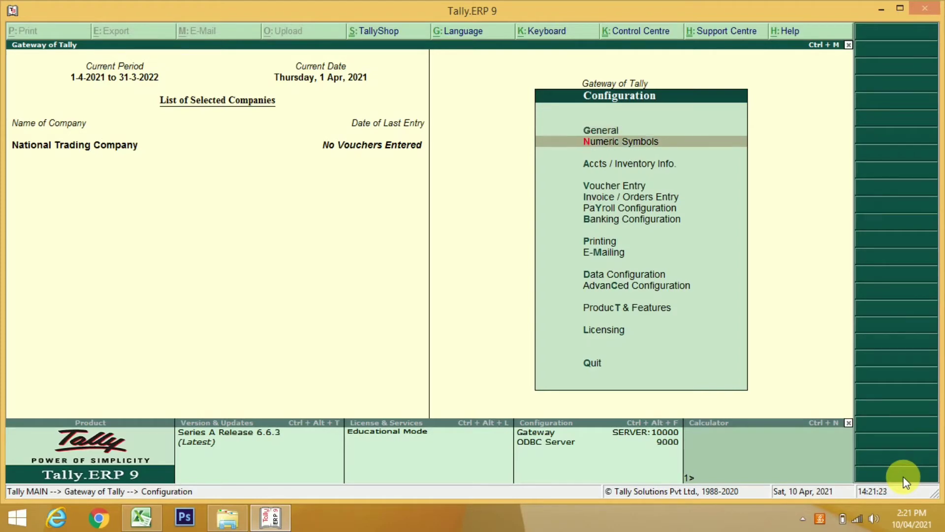
pyautogui.press('Down')
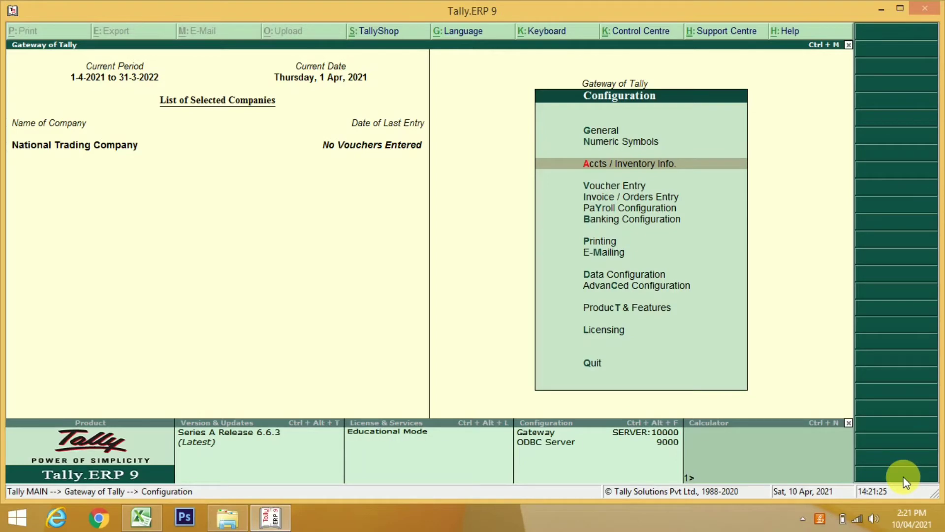
pyautogui.press('Down')
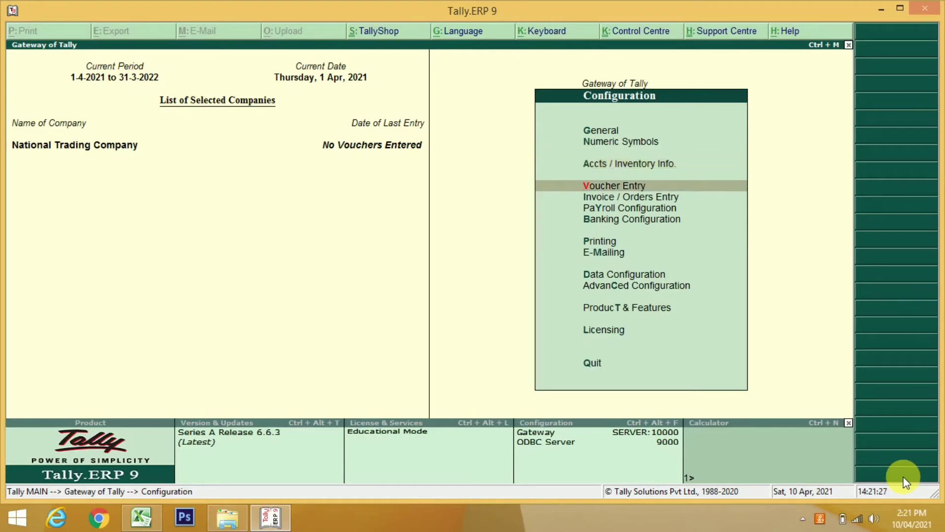
pyautogui.press('Down')
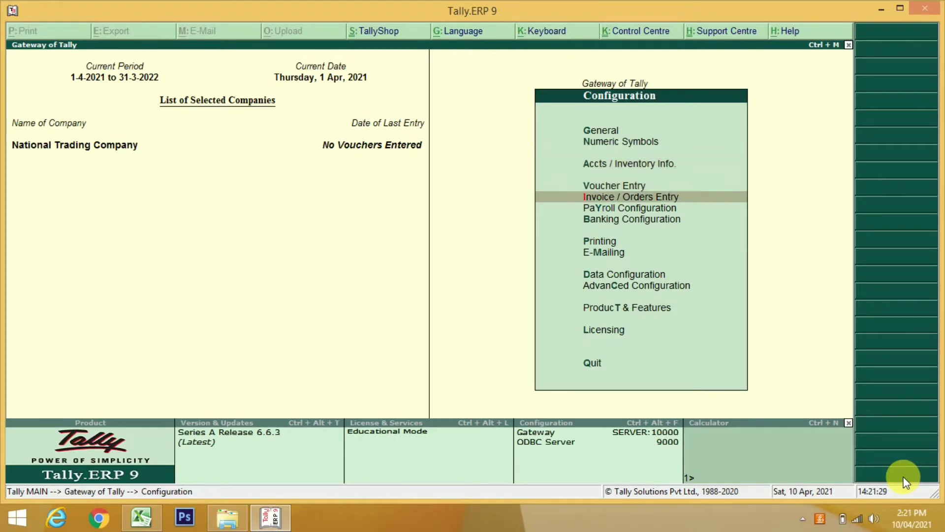
pyautogui.press('Down')
pyautogui.press('Down')
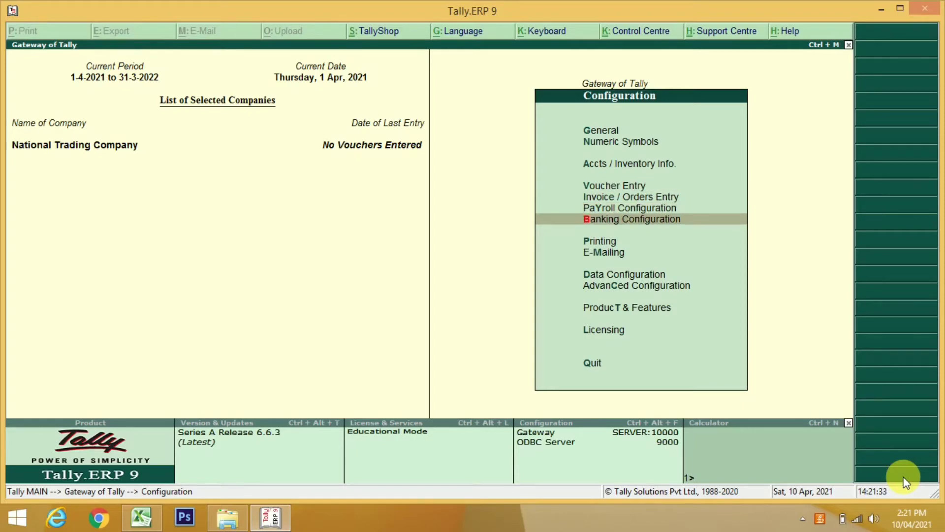
pyautogui.press('Down')
pyautogui.press('Down')
pyautogui.press('Down')
pyautogui.press('Down')
pyautogui.press('Down')
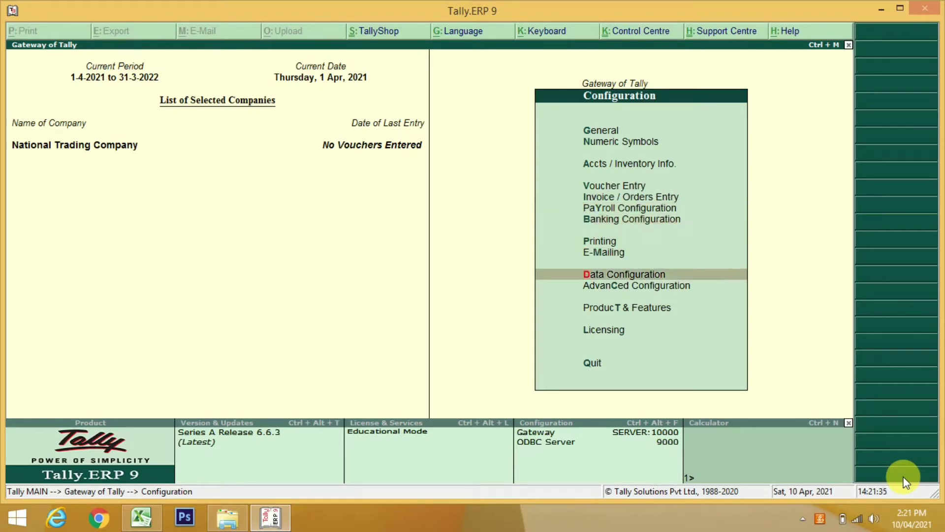
pyautogui.press('Down')
pyautogui.press('Up')
pyautogui.press('Up')
pyautogui.press('Up')
pyautogui.press('Escape')
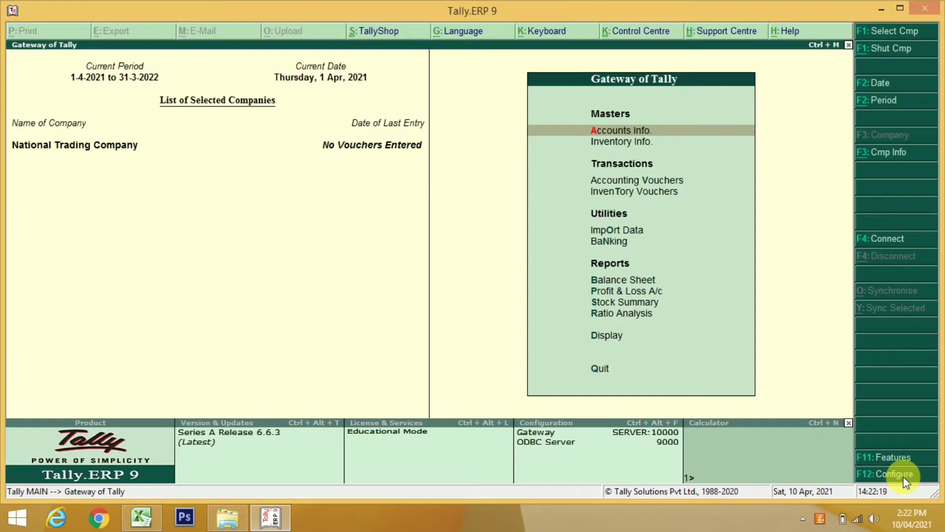
# Go to Accounts Info. > Groups and select Single Group Create
pyautogui.press('Return')
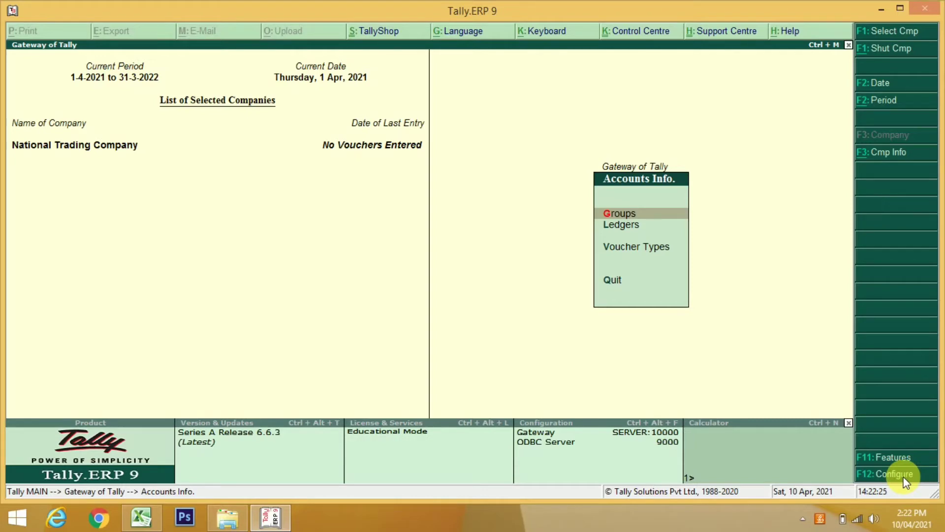
pyautogui.press('Down')
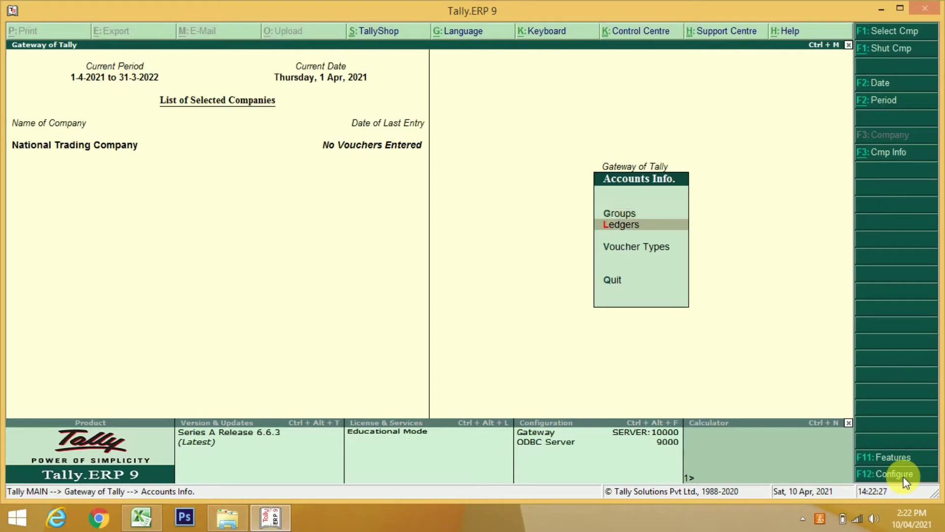
pyautogui.press('Up')
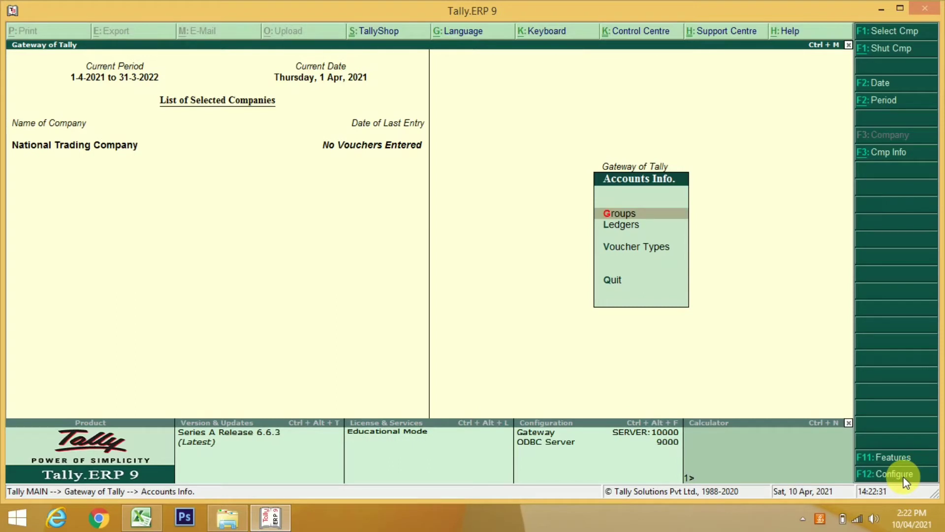
pyautogui.press('Return')
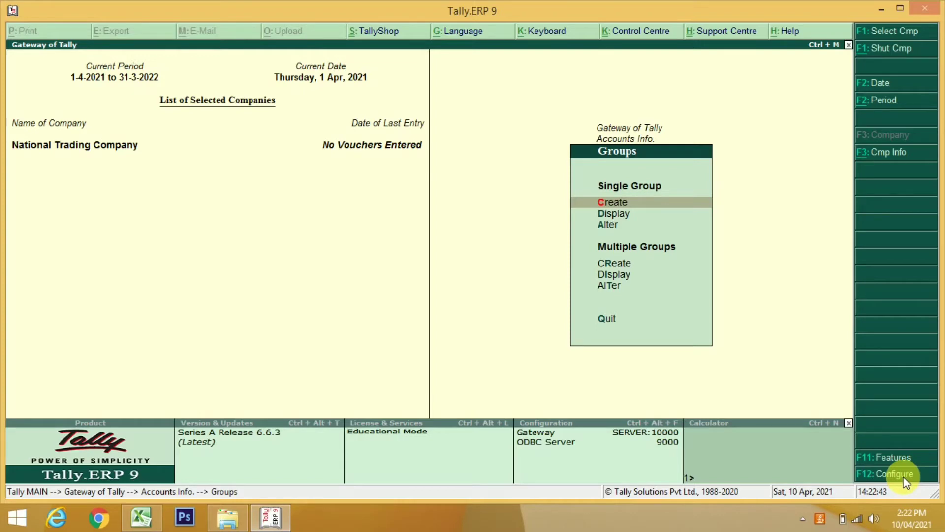
pyautogui.press('Down')
pyautogui.press('Down')
pyautogui.press('Down')
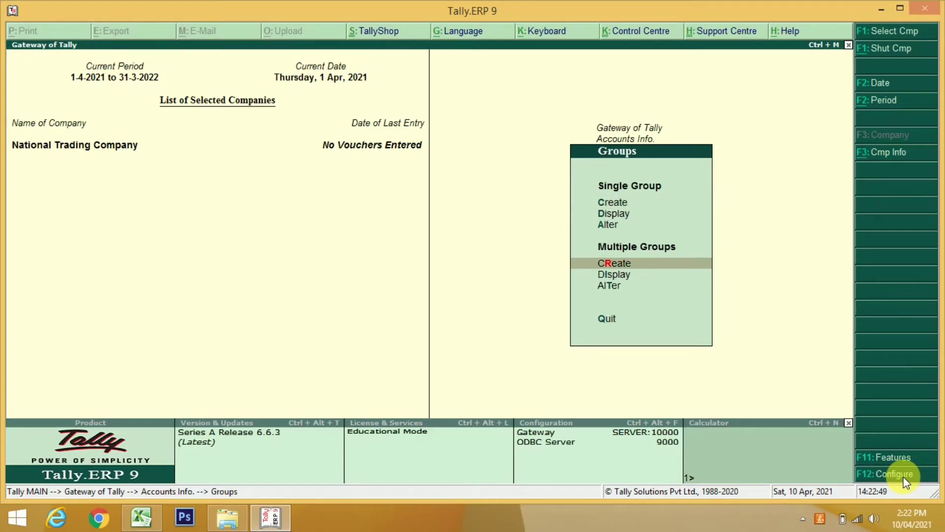
pyautogui.press('Up')
pyautogui.press('Up')
pyautogui.press('Up')
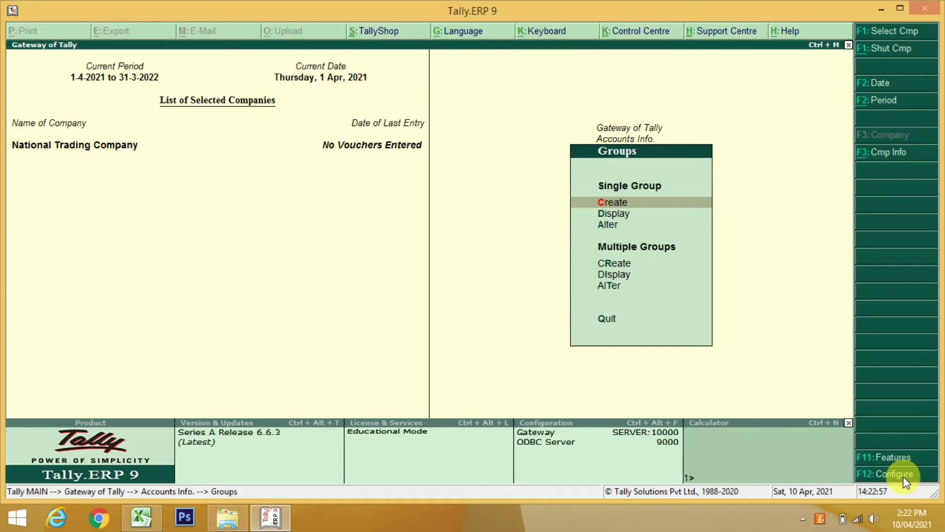
# Create the group Local Debtors under Sundry Debtors, then quit the group creation form
pyautogui.press('Return')
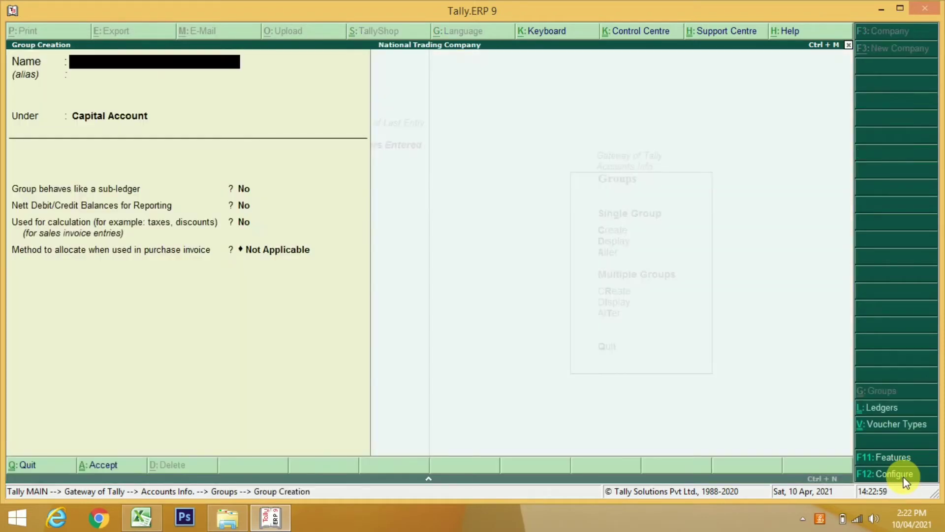
pyautogui.write('Local Debtors')
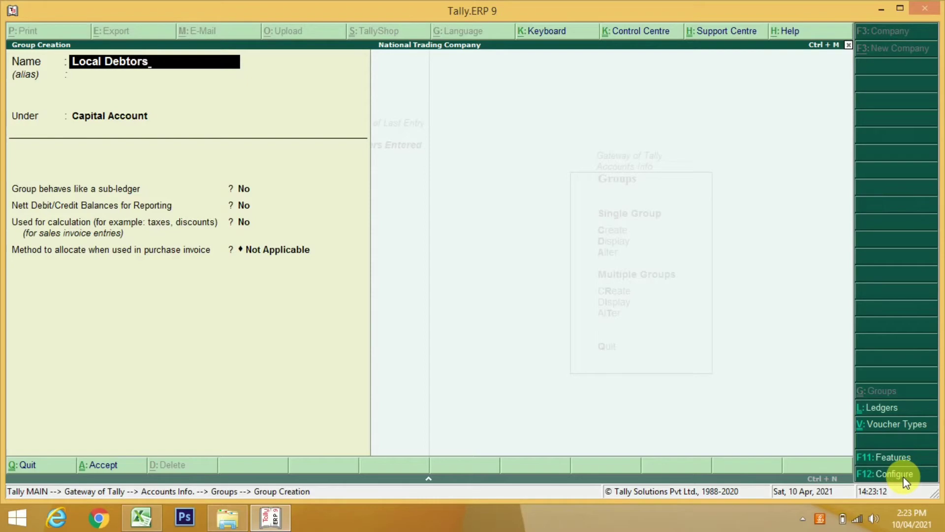
pyautogui.press('Return')
pyautogui.press('Return')
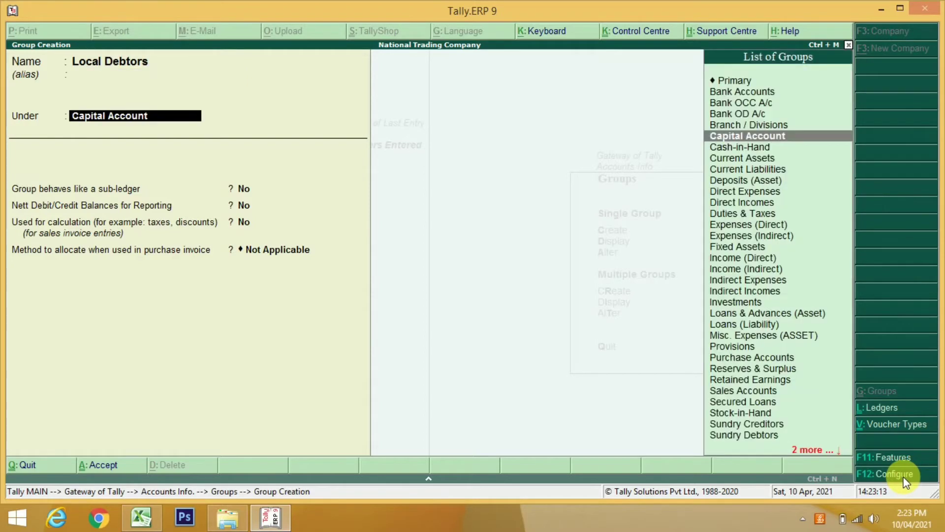
pyautogui.write('Sun')
pyautogui.press('Down')
pyautogui.press('Return')
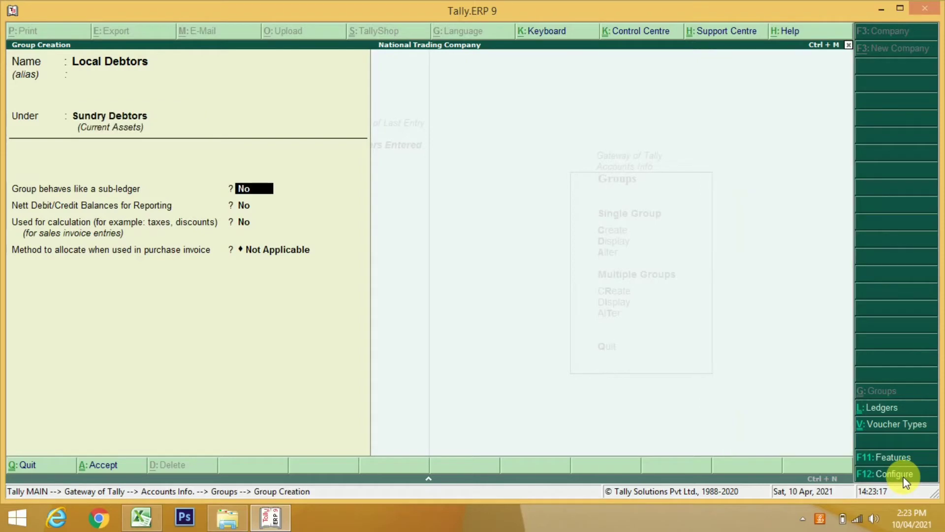
pyautogui.press('Return')
pyautogui.press('Return')
pyautogui.press('Return')
pyautogui.press('Return')
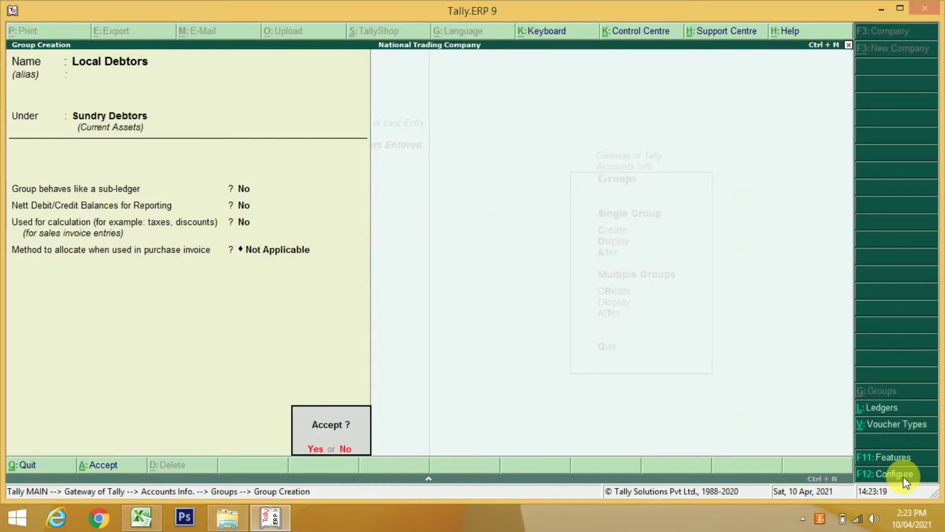
pyautogui.press('Return')
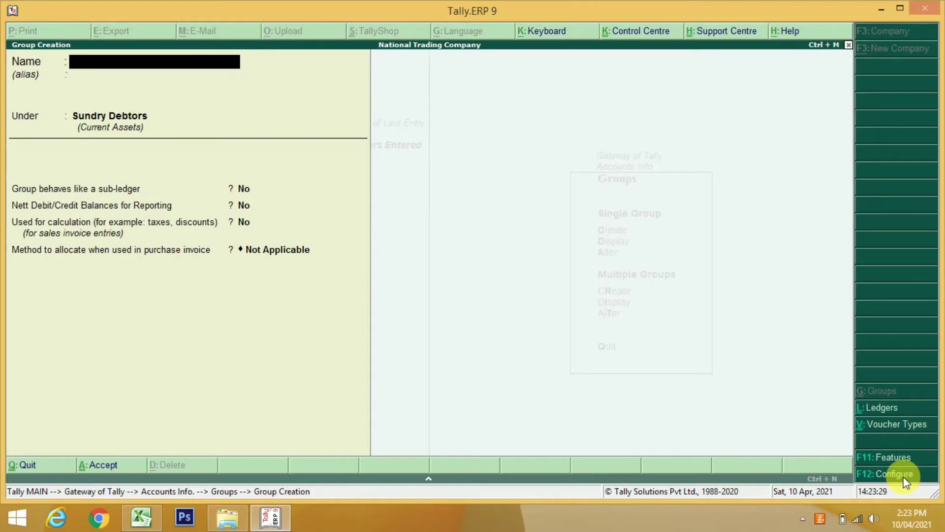
pyautogui.press('Escape')
pyautogui.press('Return')
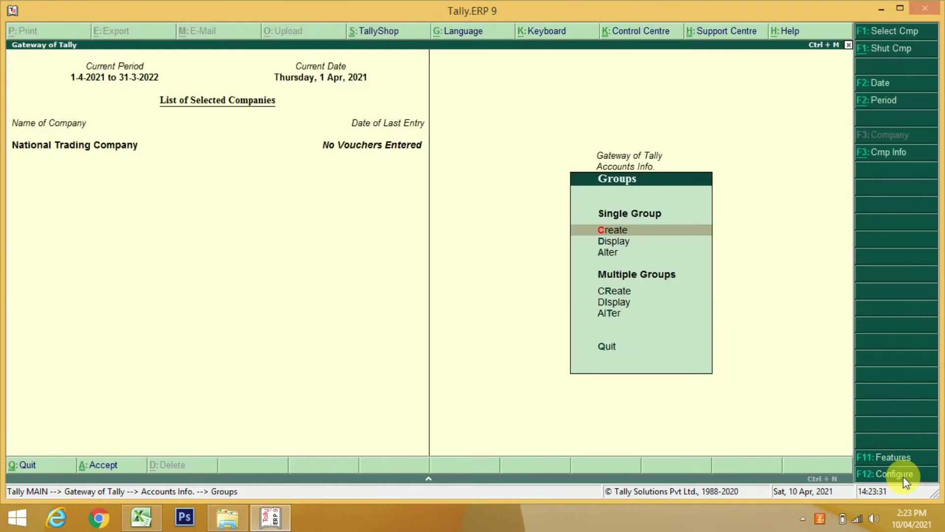
# Start Multiple Groups Create with Sundry Debtors as the common parent group
pyautogui.press('Down')
pyautogui.press('Down')
pyautogui.press('Down')
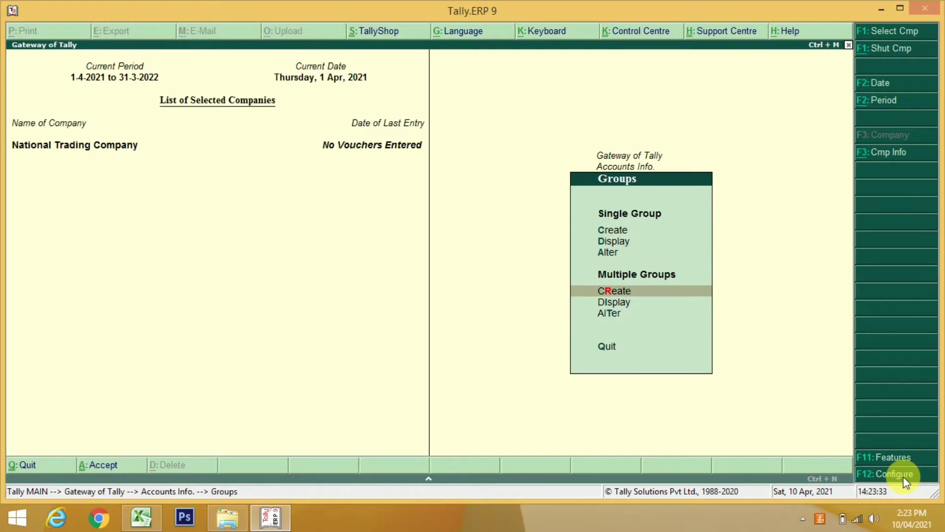
pyautogui.press('Return')
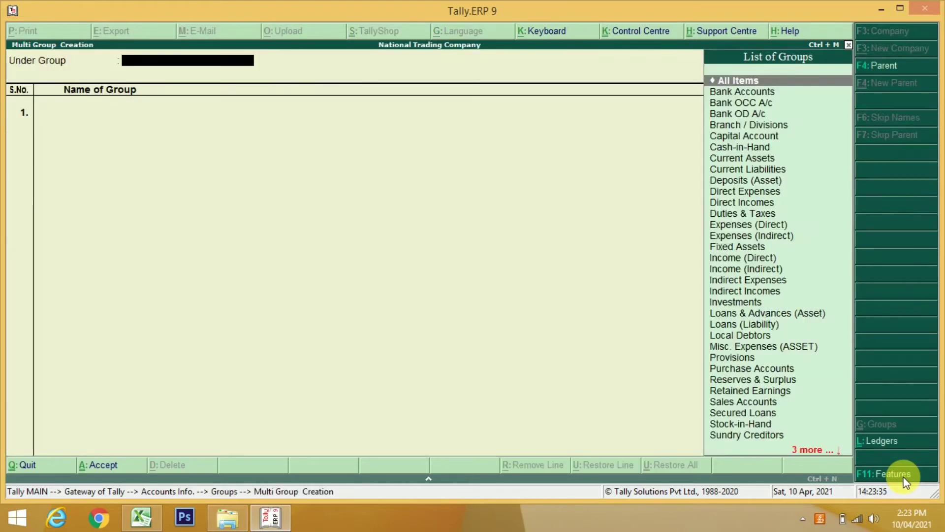
pyautogui.write('Sun')
pyautogui.press('Down')
pyautogui.press('Down')
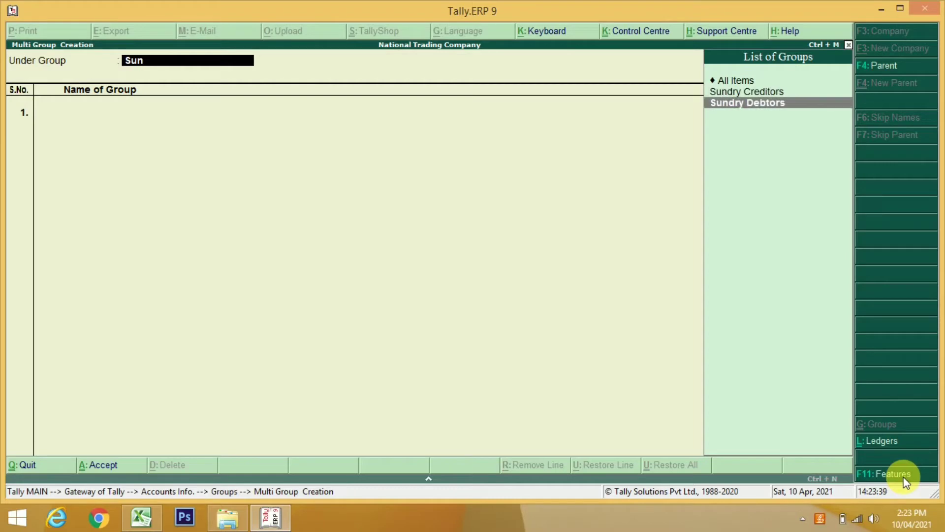
pyautogui.press('Return')
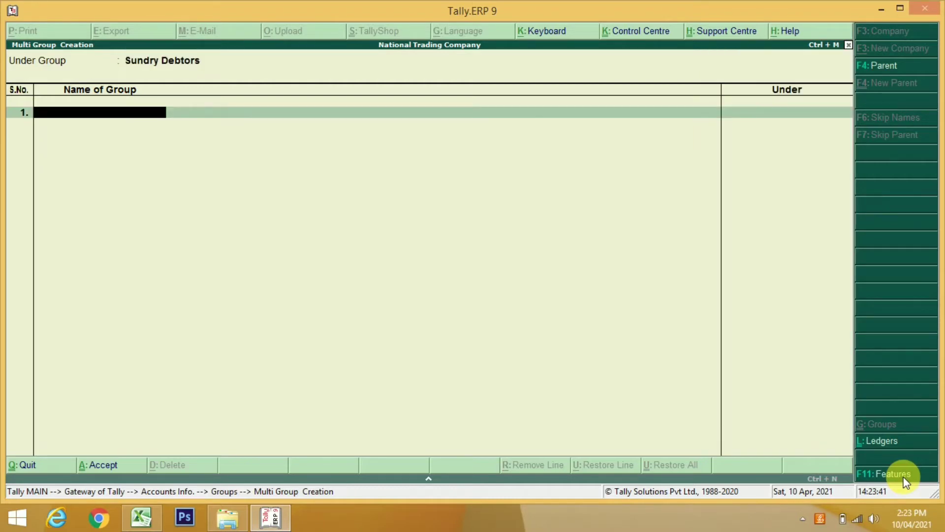
# Add the groups Vijay and Ajay, then quit back to Accounts Info
pyautogui.write('Vijay')
pyautogui.press('Return')
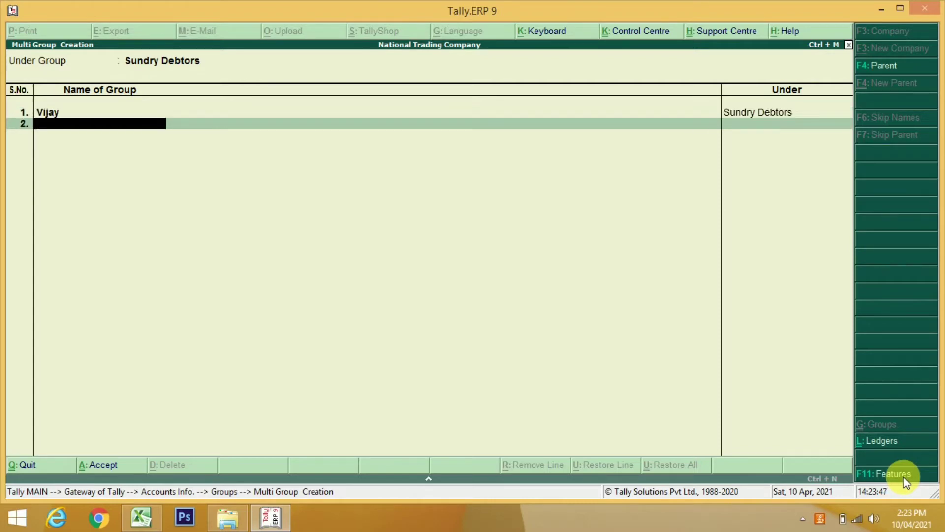
pyautogui.write('Ajay')
pyautogui.press('Return')
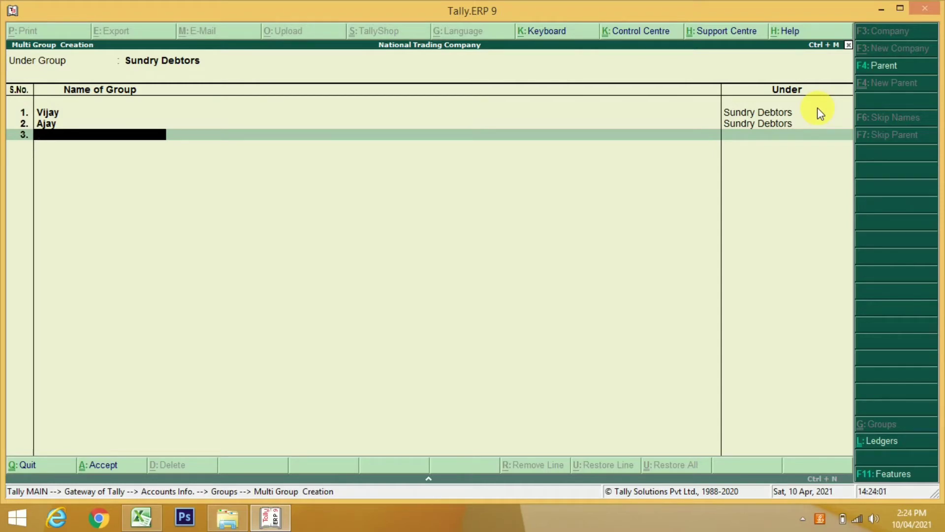
pyautogui.press('Escape')
pyautogui.press('Return')
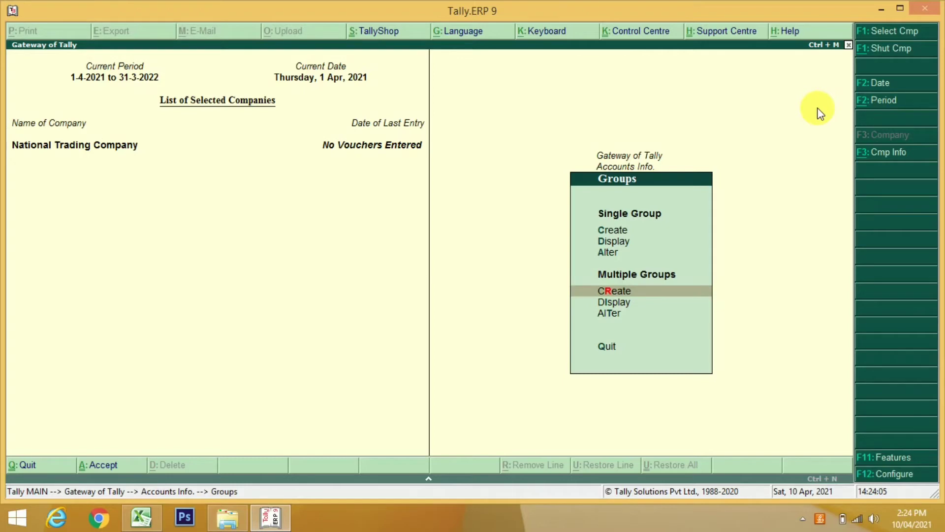
pyautogui.press('Escape')
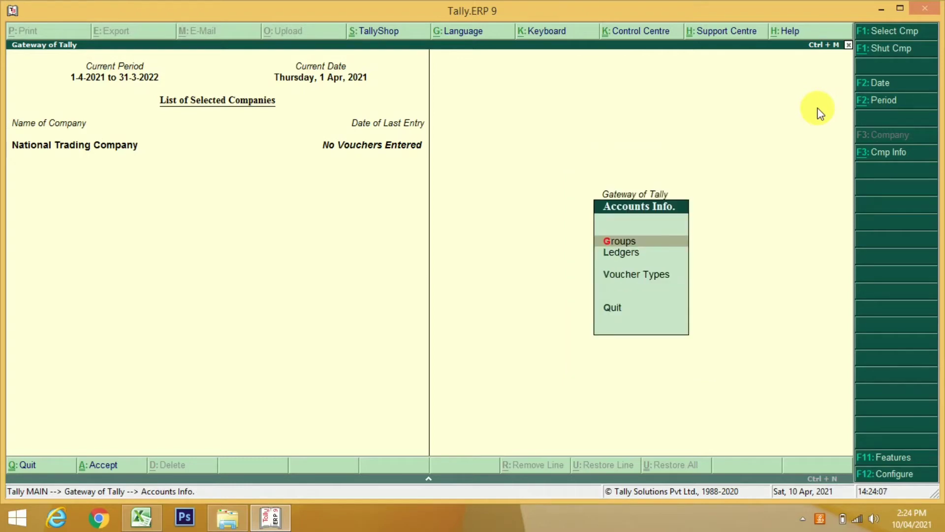
# Go to Accounts Info. > Ledgers and open the Single Ledger Create form
pyautogui.press('Down')
pyautogui.press('Return')
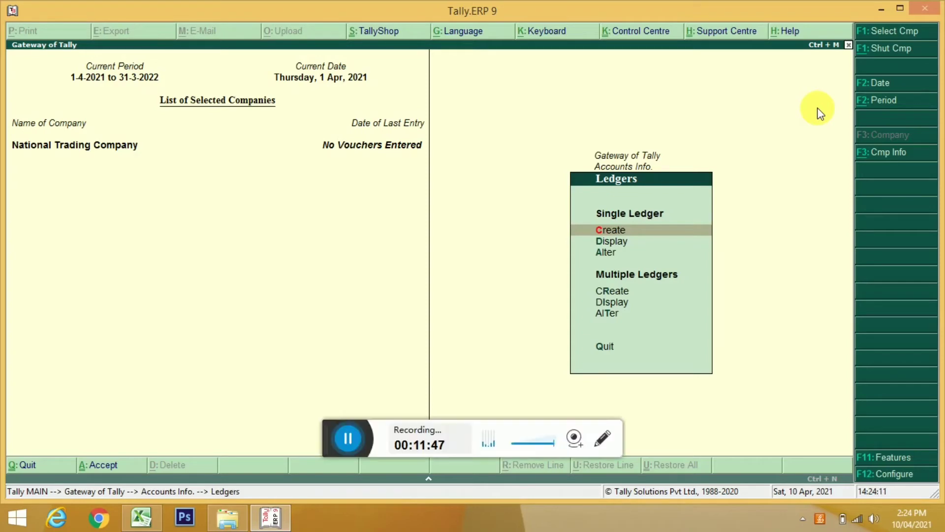
pyautogui.click(342, 438)
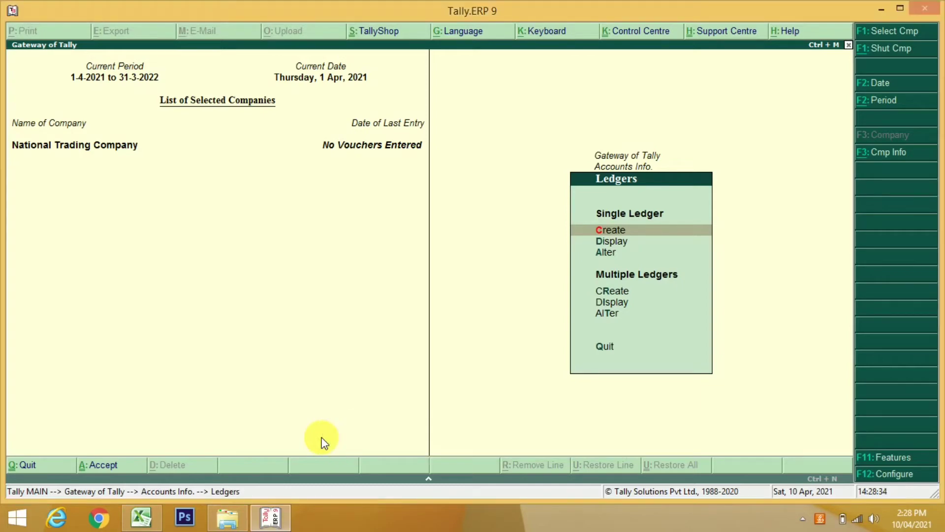
pyautogui.press('Down')
pyautogui.press('Down')
pyautogui.press('Down')
pyautogui.press('Down')
pyautogui.press('Up')
pyautogui.press('Up')
pyautogui.press('Up')
pyautogui.press('Up')
pyautogui.press('Return')
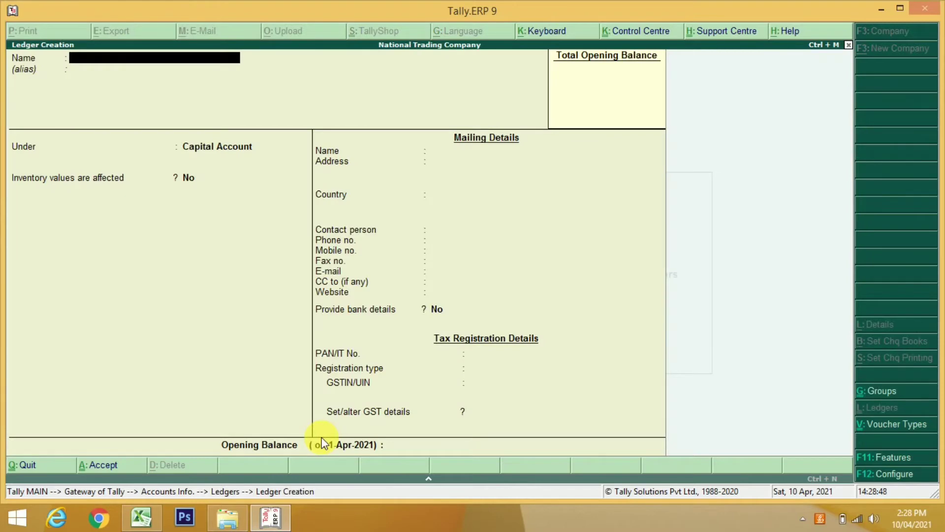
# Save the ledger Deen Electronics under Sundry Debtors, then quit ledger creation
pyautogui.write('Deen Electronics')
pyautogui.press('Return')
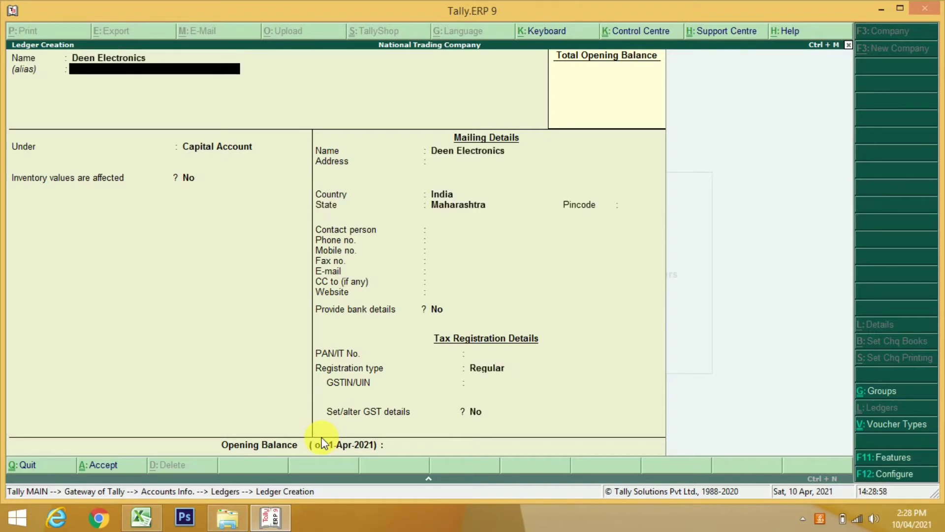
pyautogui.press('Return')
pyautogui.write('Sun')
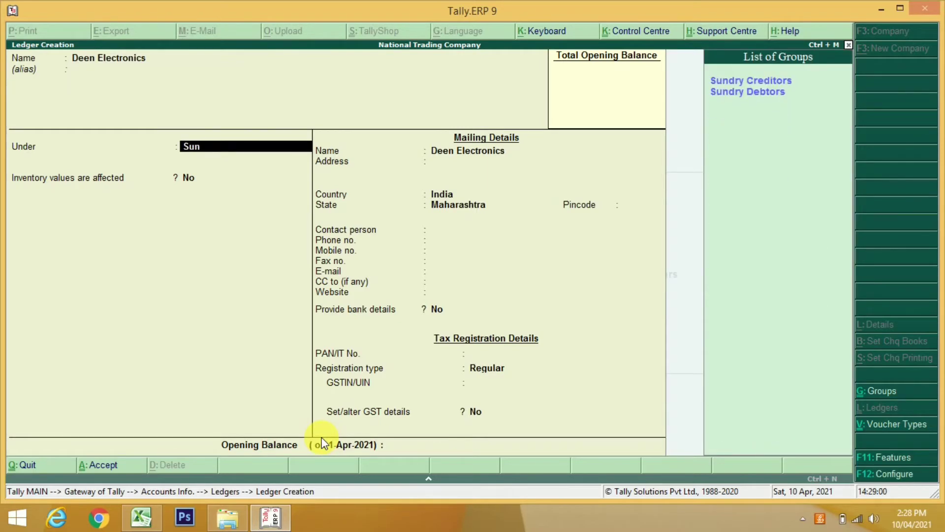
pyautogui.press('Down')
pyautogui.press('Return')
pyautogui.press('Return')
pyautogui.press('Return')
pyautogui.press('Return')
pyautogui.press('Return')
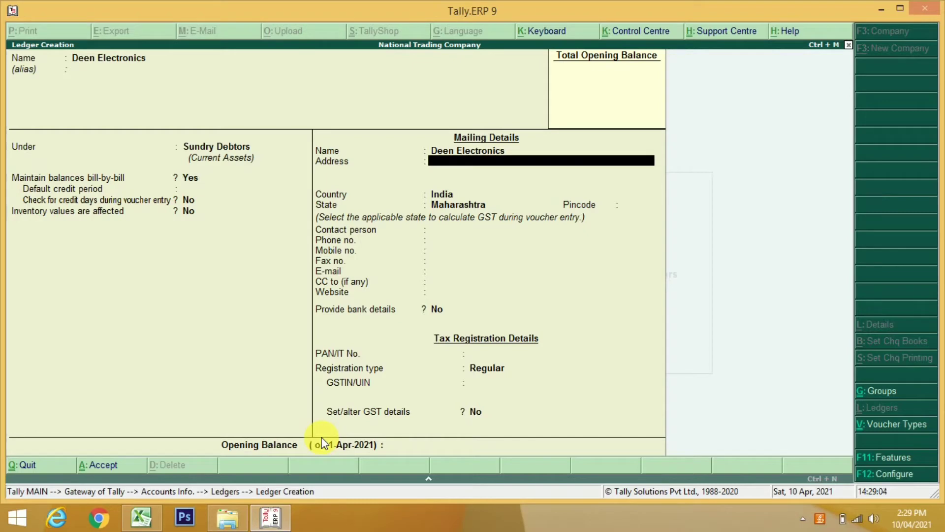
pyautogui.hotkey('ctrl', 'a')
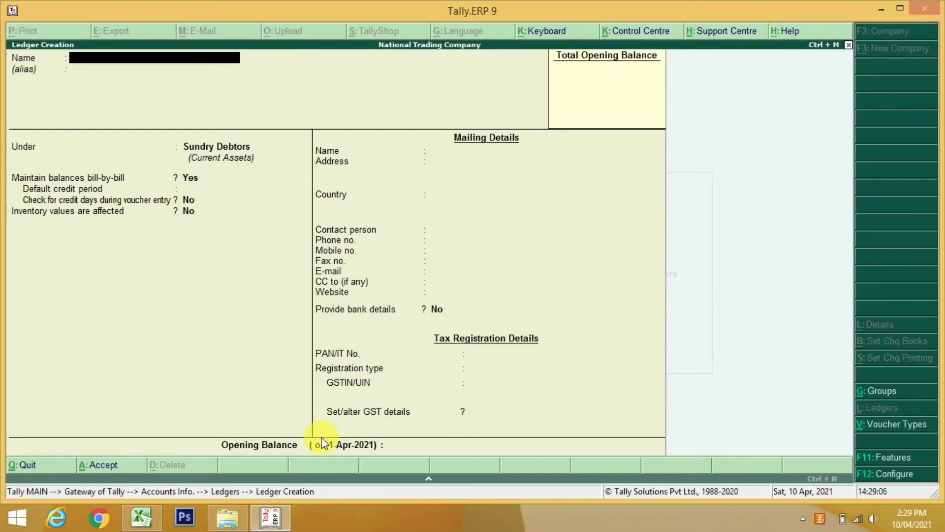
pyautogui.press('Escape')
pyautogui.press('Return')
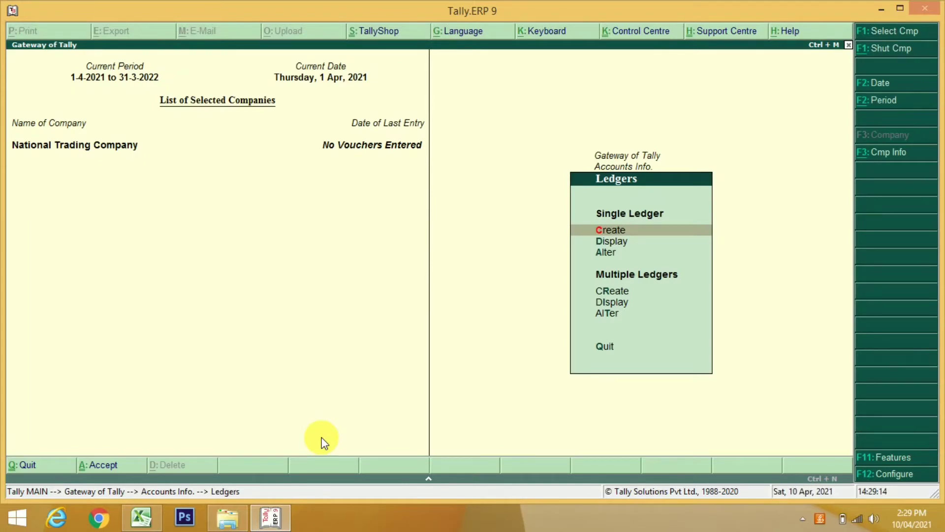
# Return to the Gateway and reopen Accounts Info. > Ledgers > Create
pyautogui.press('Escape')
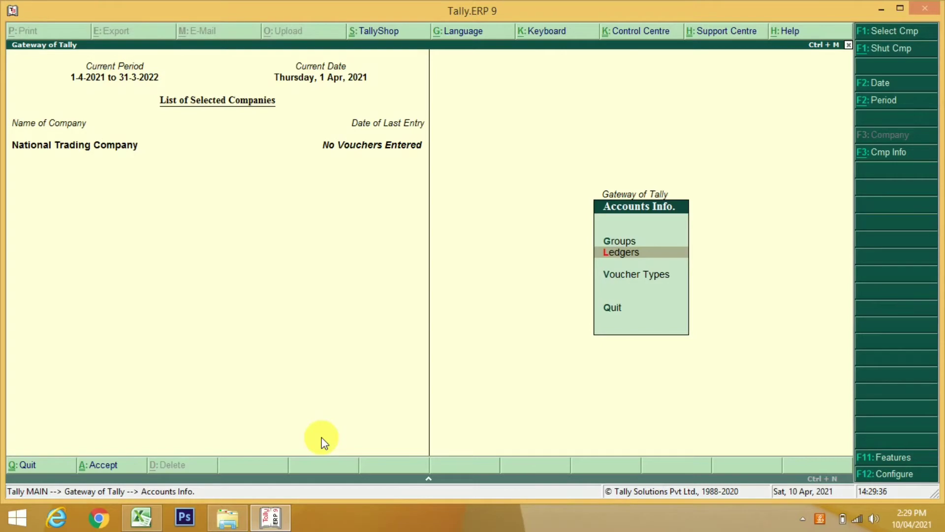
pyautogui.press('Escape')
pyautogui.press('Return')
pyautogui.press('Down')
pyautogui.press('Return')
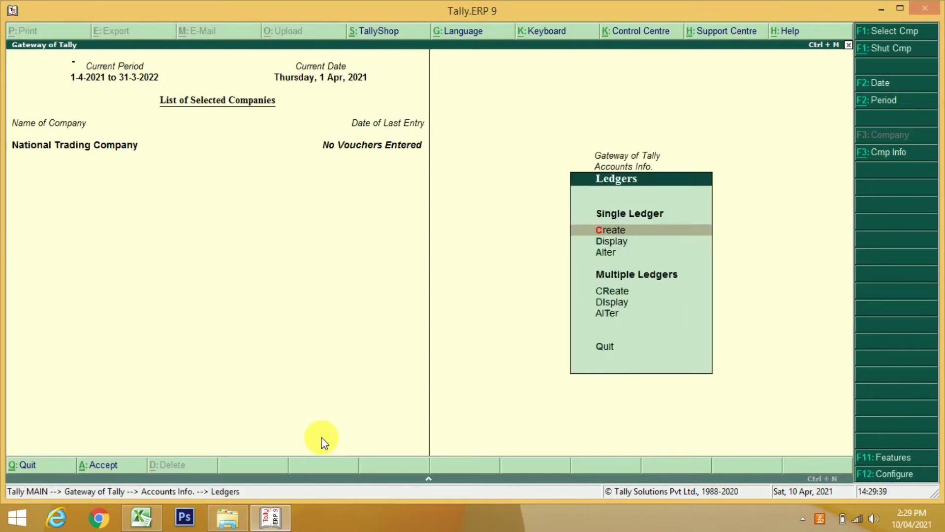
pyautogui.press('Return')
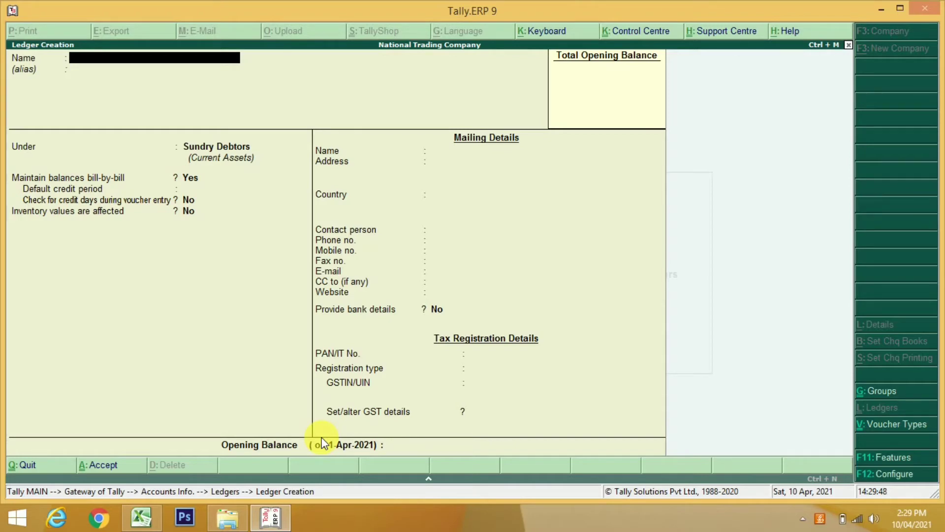
# Save the Purchase GST 12 % ledger under Purchase Accounts, GST applicable, with Goods supply
pyautogui.write('Purchase GST  12 %')
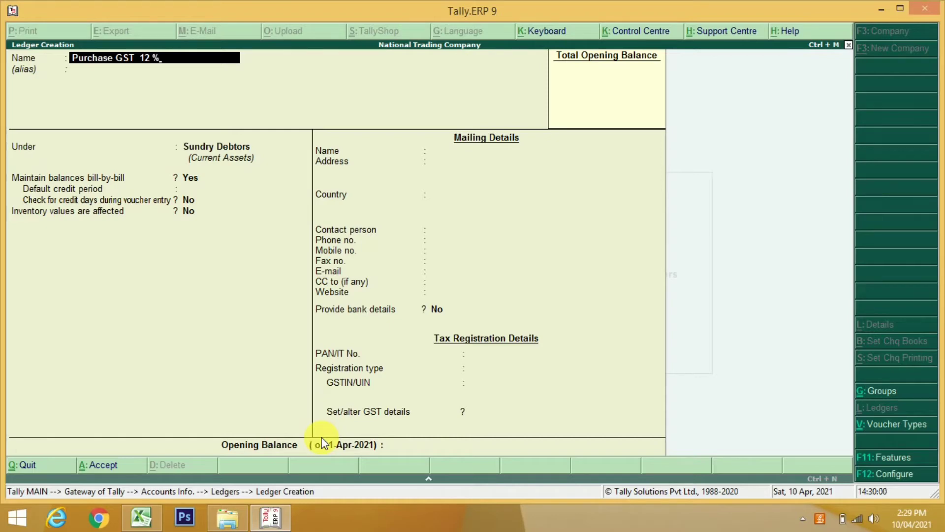
pyautogui.press('Return')
pyautogui.press('BackSpace')
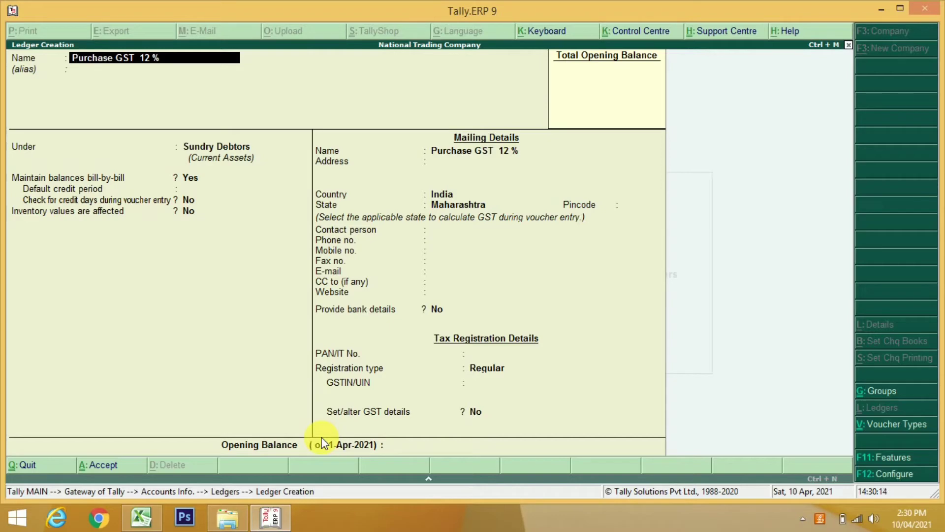
pyautogui.press('Return')
pyautogui.press('Return')
pyautogui.write('Pu')
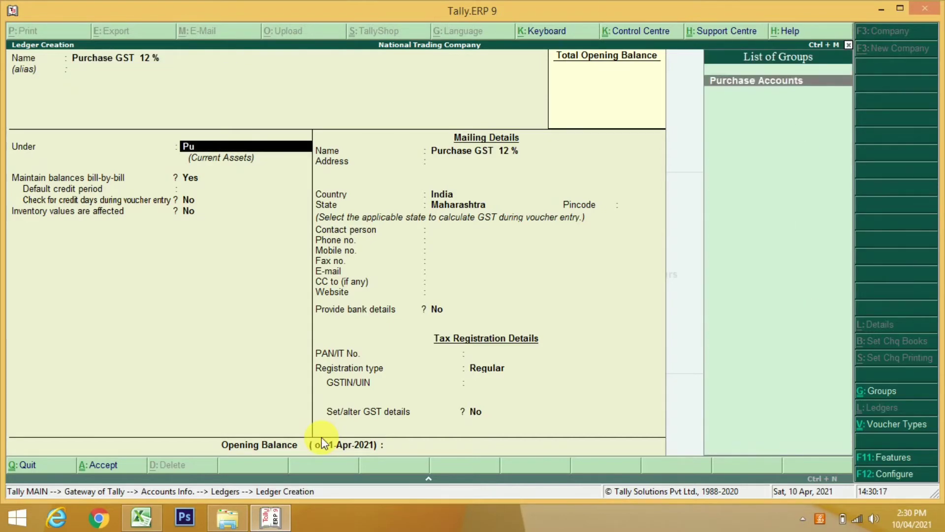
pyautogui.press('Return')
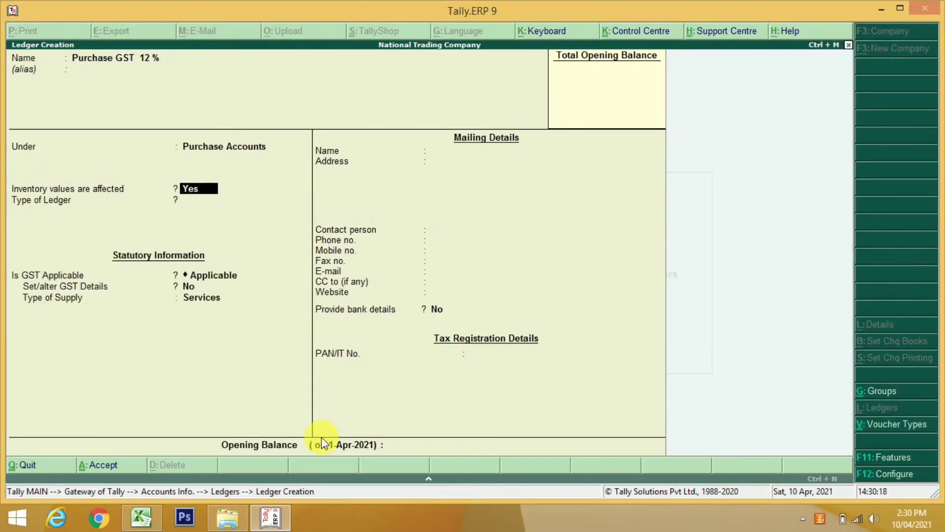
pyautogui.press('Return')
pyautogui.press('Return')
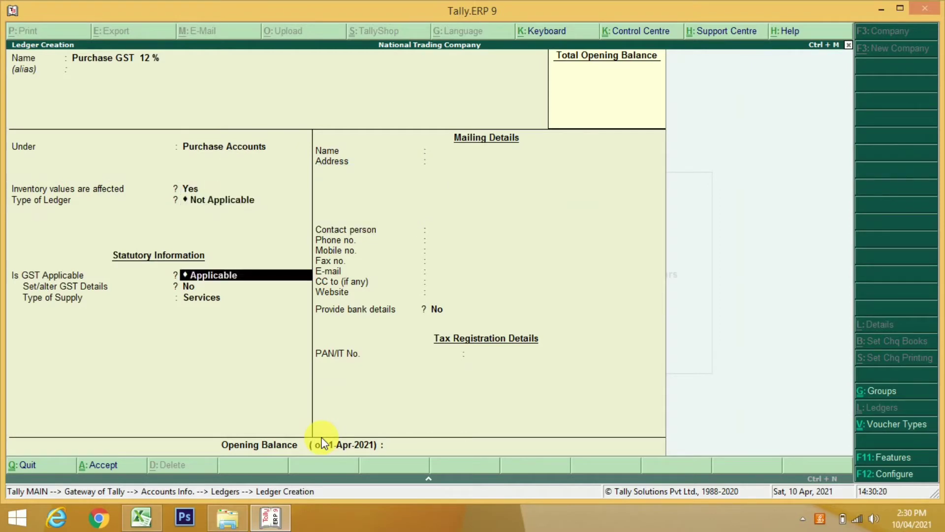
pyautogui.press('Return')
pyautogui.press('Return')
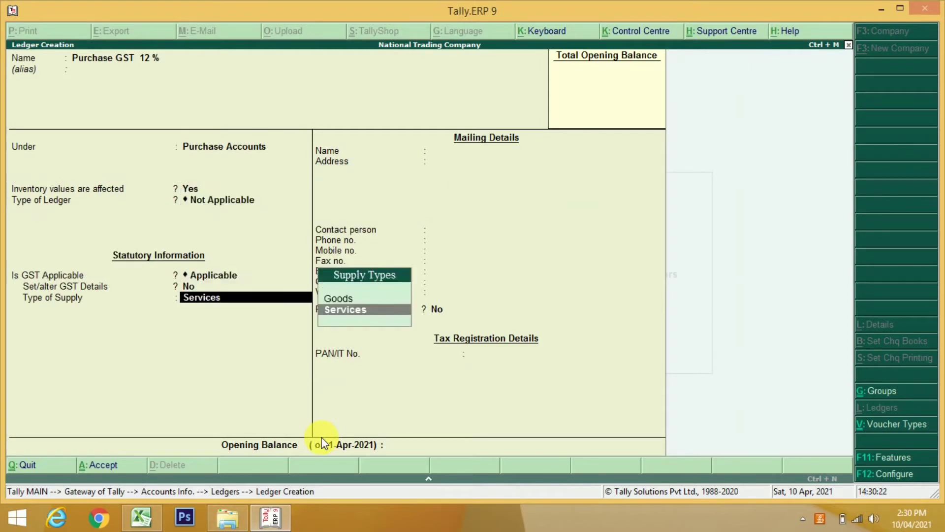
pyautogui.press('Up')
pyautogui.press('Return')
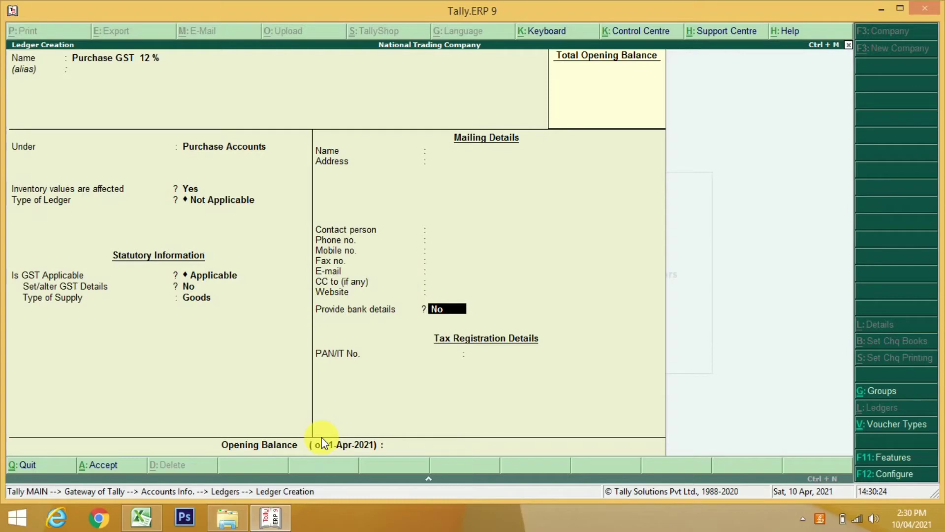
pyautogui.press('Return')
pyautogui.press('Return')
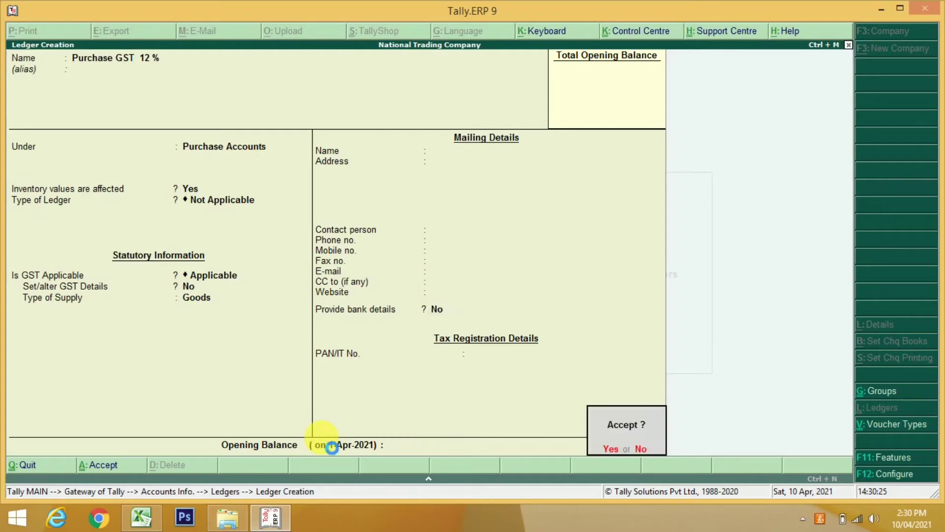
pyautogui.write('y')
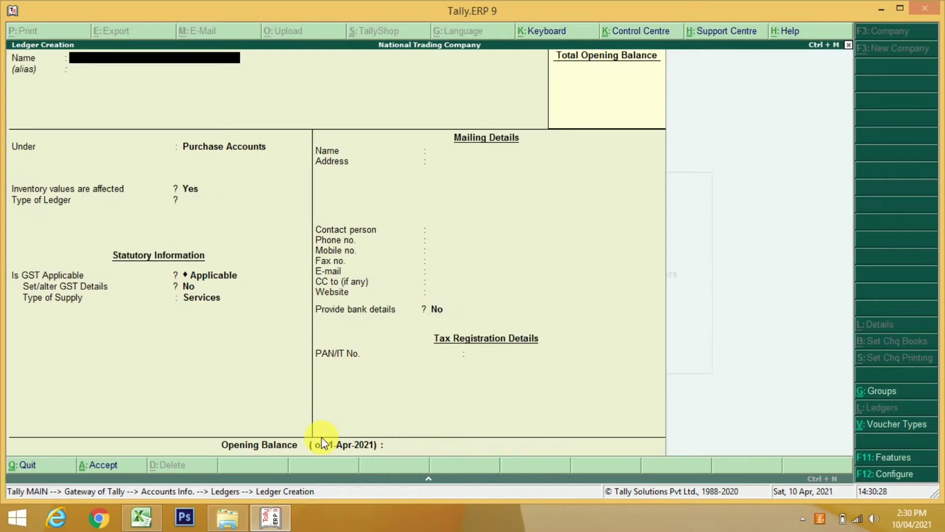
pyautogui.write('Purchase GST 12 %')
# Save the Purchase GST 18% ledger under Purchase Accounts with Goods as supply type
pyautogui.press('BackSpace')
pyautogui.press('BackSpace')
pyautogui.write('8%')
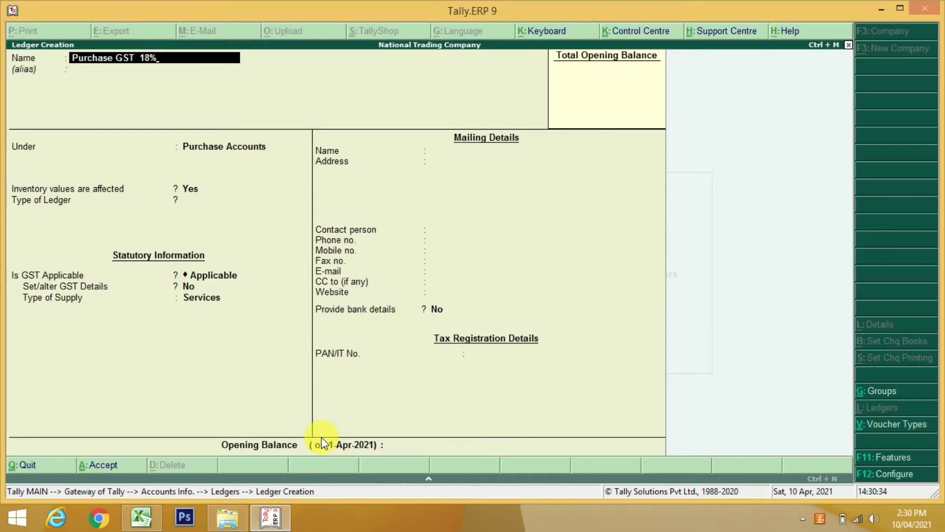
pyautogui.press('Return')
pyautogui.press('Return')
pyautogui.press('Return')
pyautogui.press('Return')
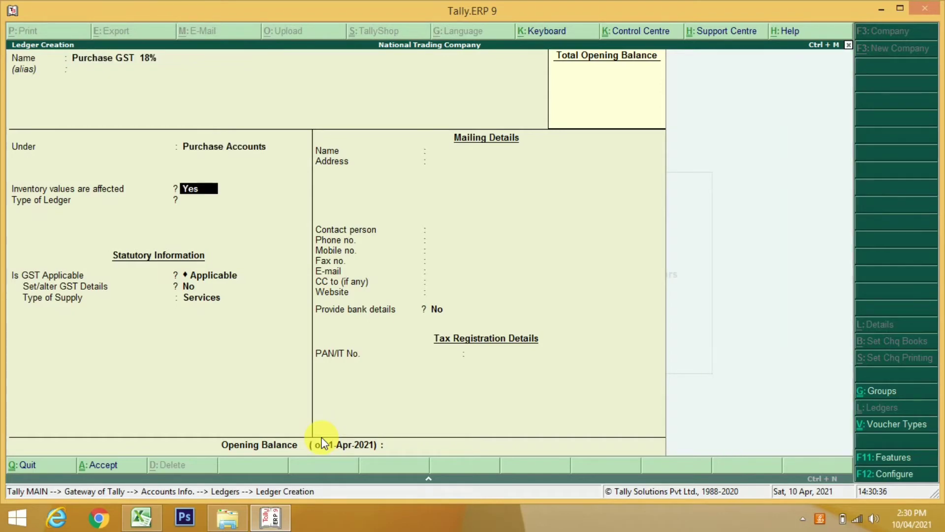
pyautogui.press('Return')
pyautogui.press('Return')
pyautogui.press('Return')
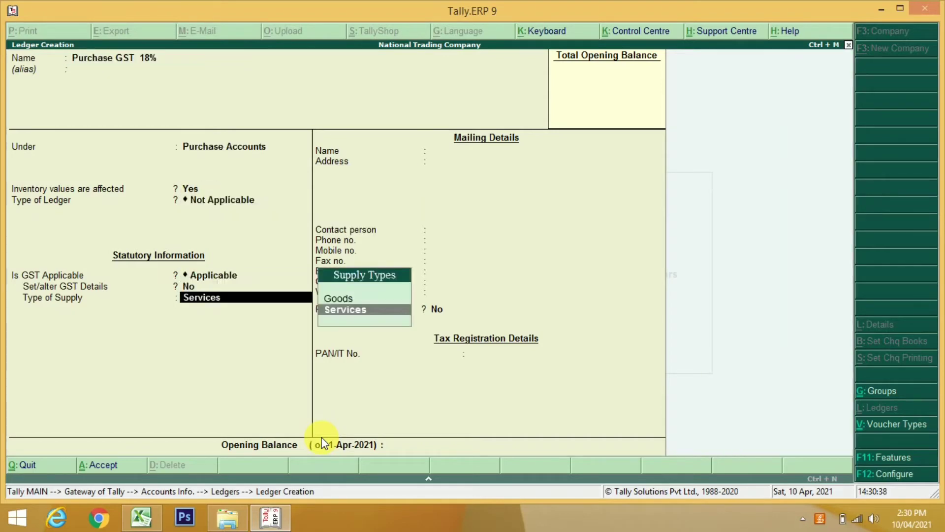
pyautogui.press('Up')
pyautogui.press('Return')
pyautogui.press('Return')
pyautogui.press('Return')
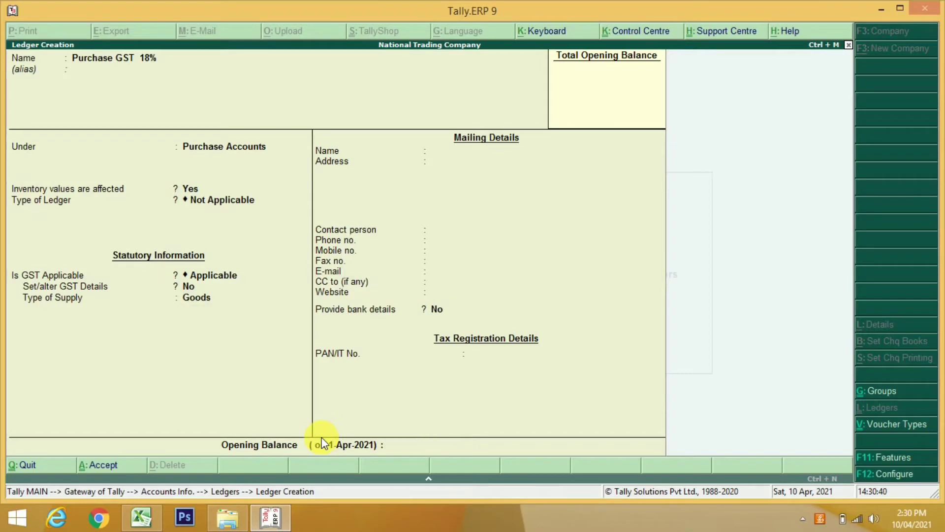
pyautogui.press('Return')
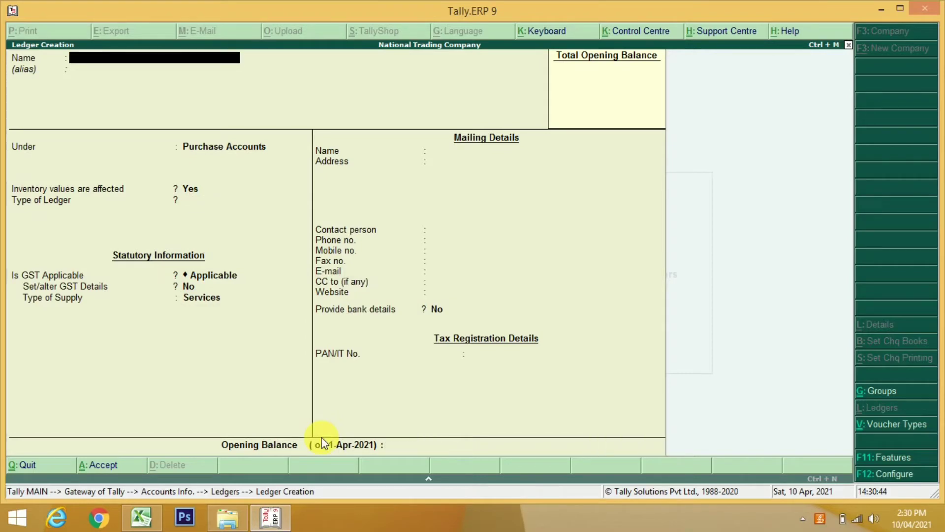
# Create and save the Purchase GST 28% ledger with Goods as supply type
pyautogui.write('Purchase GST 12')
pyautogui.press('BackSpace')
pyautogui.press('BackSpace')
pyautogui.write('28')
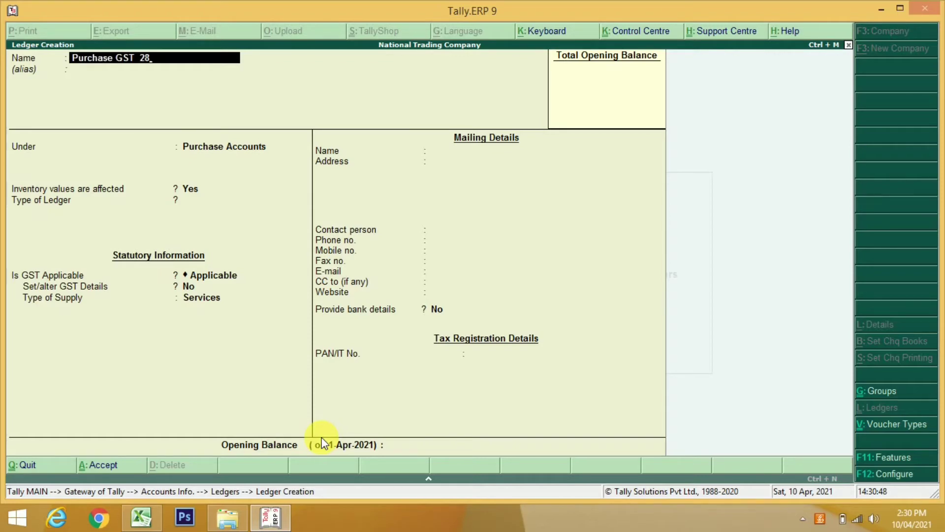
pyautogui.write('%')
pyautogui.press('Return')
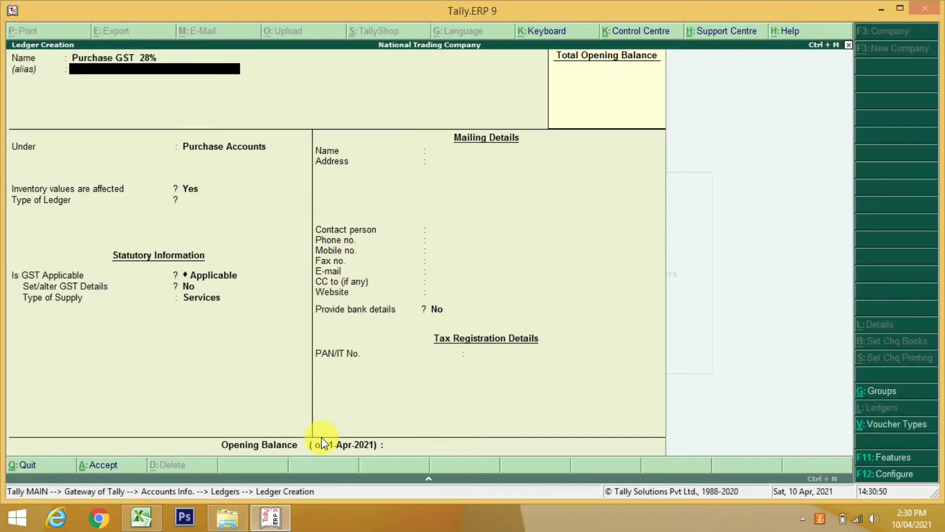
pyautogui.press('Return')
pyautogui.press('Return')
pyautogui.press('Return')
pyautogui.press('Return')
pyautogui.press('Return')
pyautogui.press('Return')
pyautogui.press('Up')
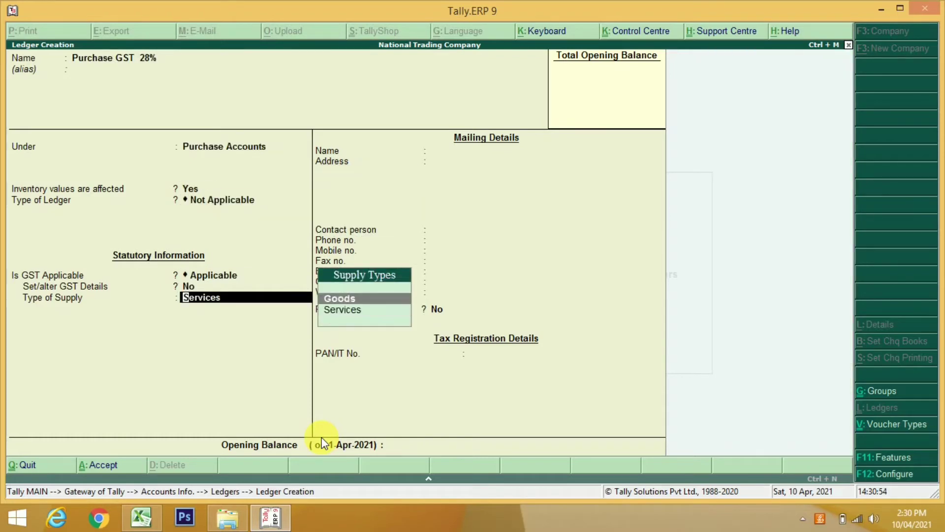
pyautogui.press('Return')
pyautogui.press('Return')
pyautogui.press('Return')
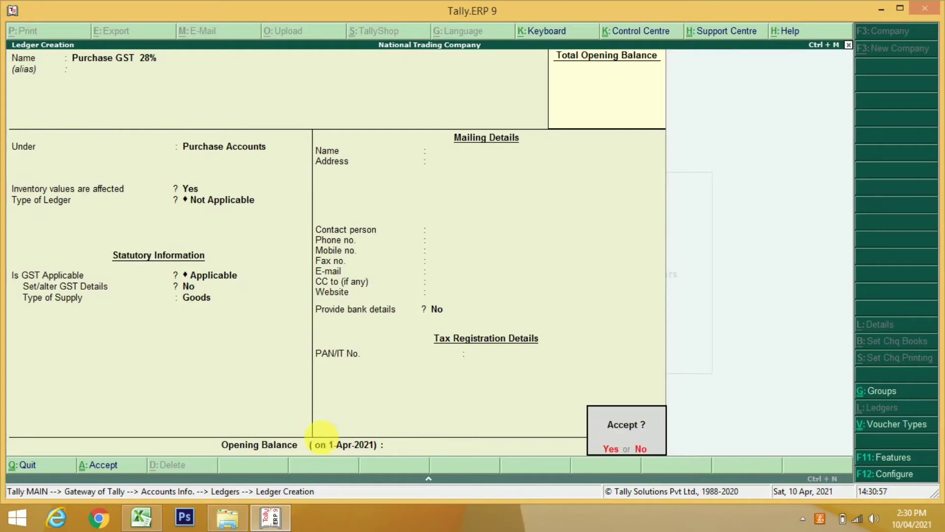
pyautogui.press('Return')
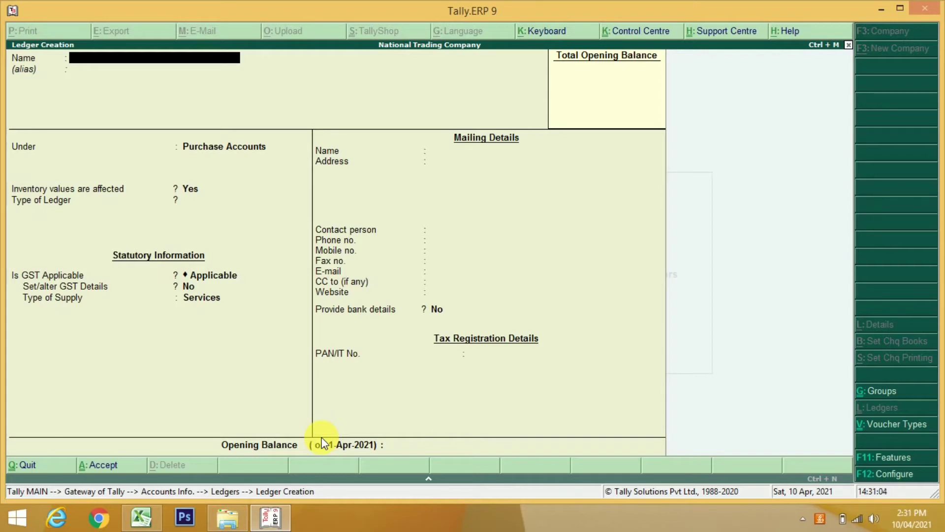
# Save the Sales GST @ 12% ledger under Sales Accounts with Goods as type of supply
pyautogui.write('Salae')
pyautogui.press('BackSpace')
pyautogui.press('BackSpace')
pyautogui.write('les GST @ 12%')
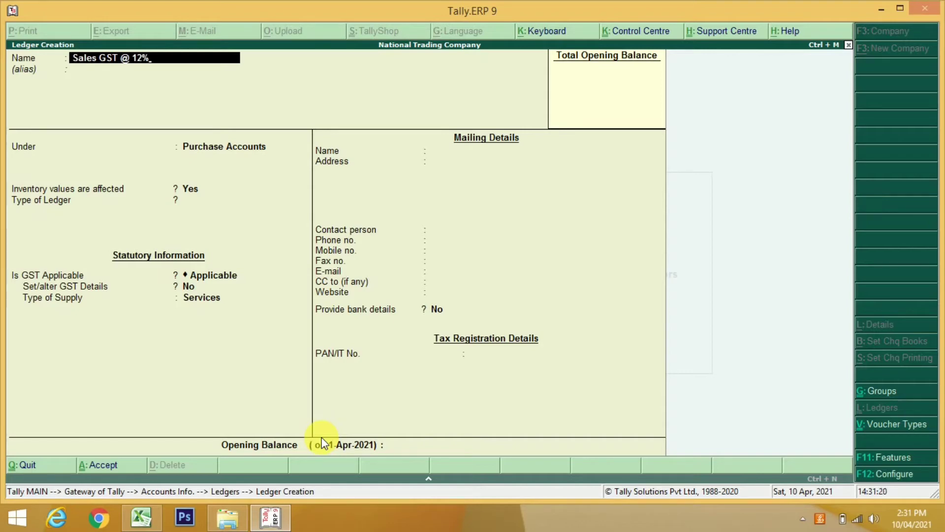
pyautogui.press('Return')
pyautogui.write('Sa')
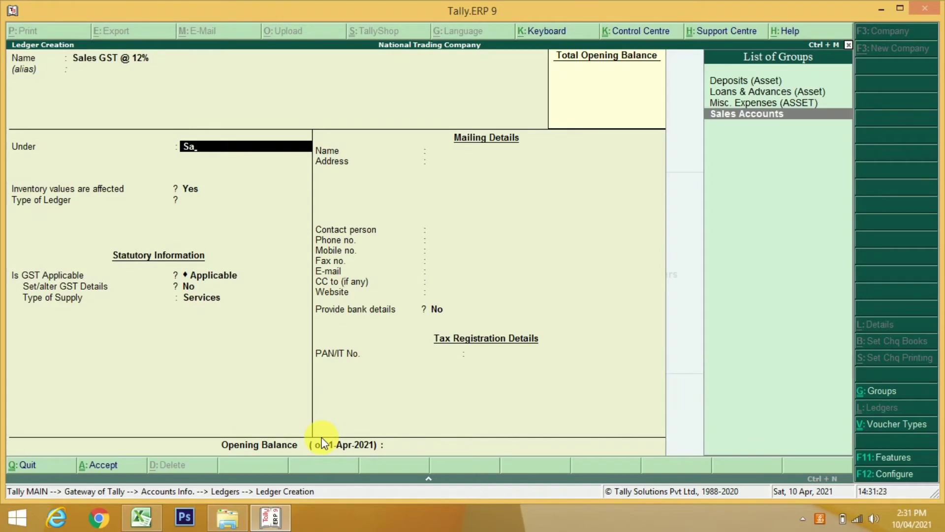
pyautogui.press('Return')
pyautogui.press('Return')
pyautogui.press('Return')
pyautogui.press('Return')
pyautogui.press('Return')
pyautogui.press('Up')
pyautogui.press('Return')
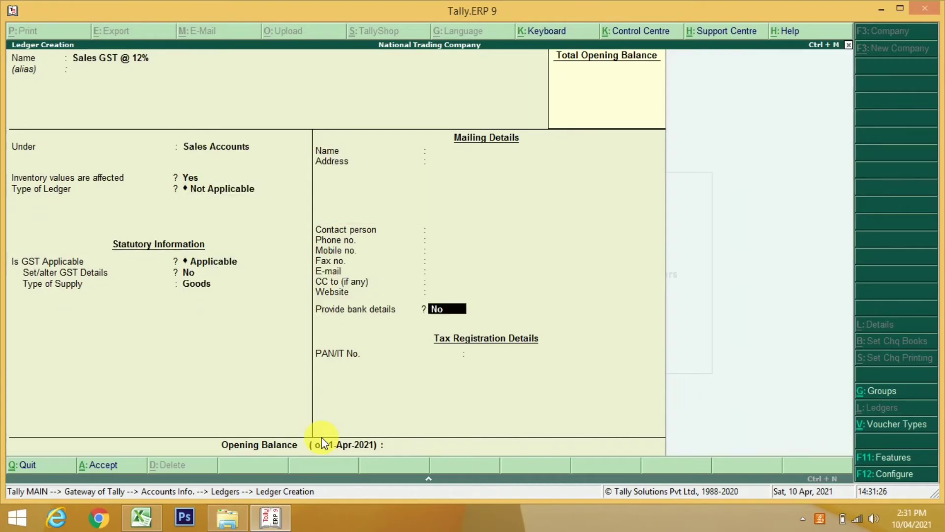
pyautogui.press('Return')
pyautogui.press('Return')
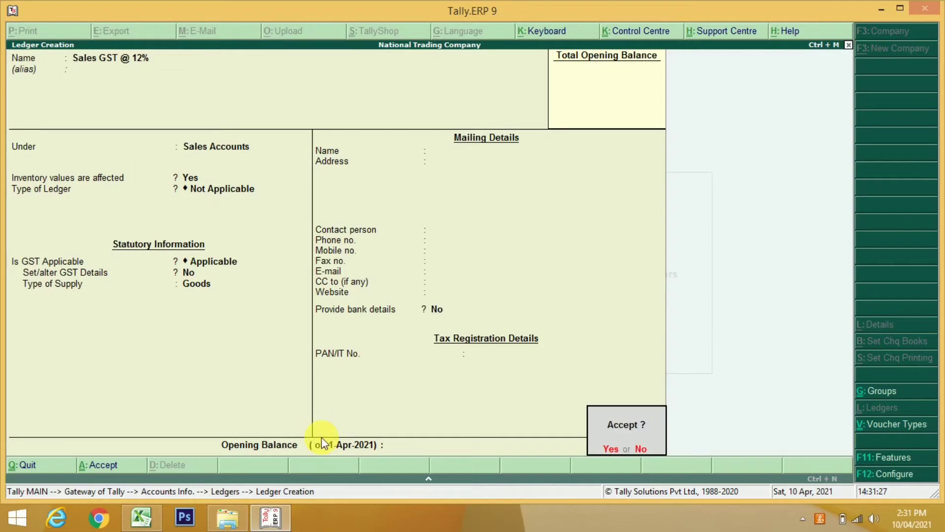
pyautogui.press('Return')
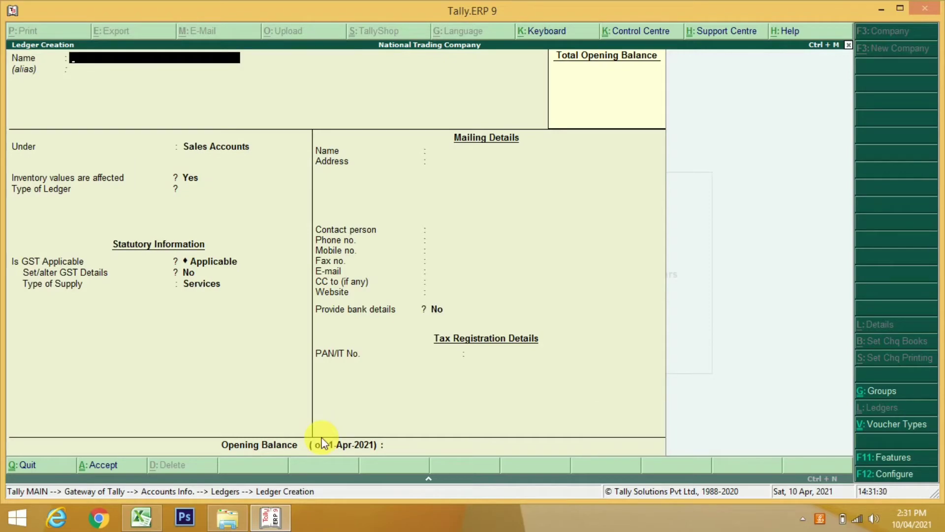
# Save the Sales GST @ 18% ledger under Sales Accounts with Goods supply
pyautogui.write('Sales GST @ 18%')
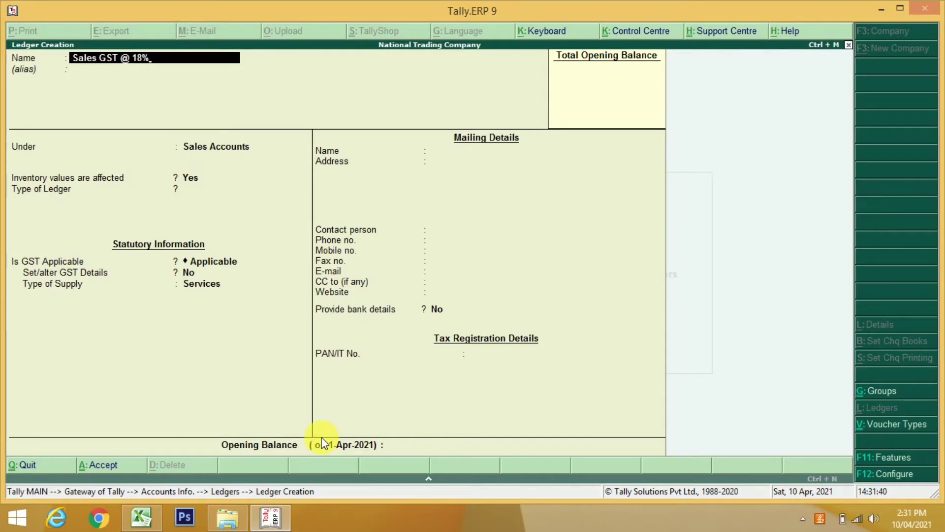
pyautogui.press('Return')
pyautogui.press('Return')
pyautogui.press('Return')
pyautogui.press('Return')
pyautogui.press('Return')
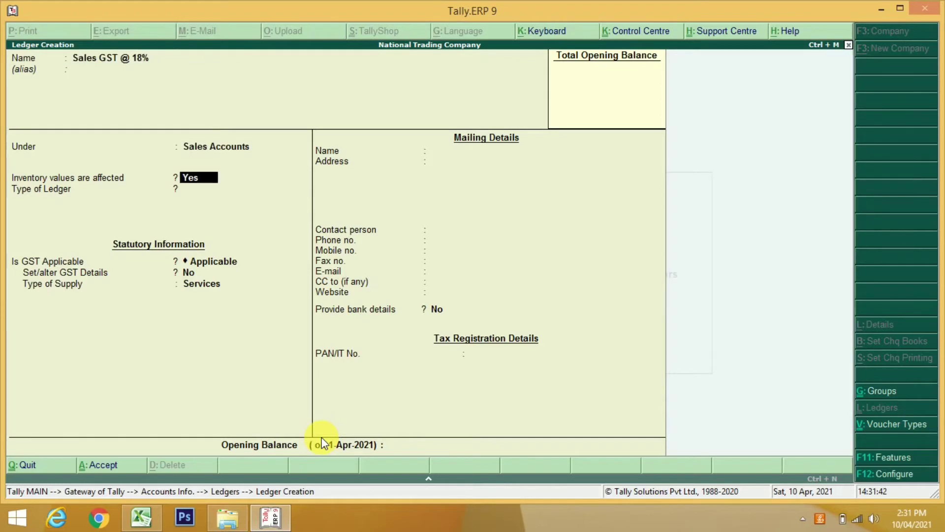
pyautogui.press('Return')
pyautogui.press('Return')
pyautogui.press('Up')
pyautogui.press('Return')
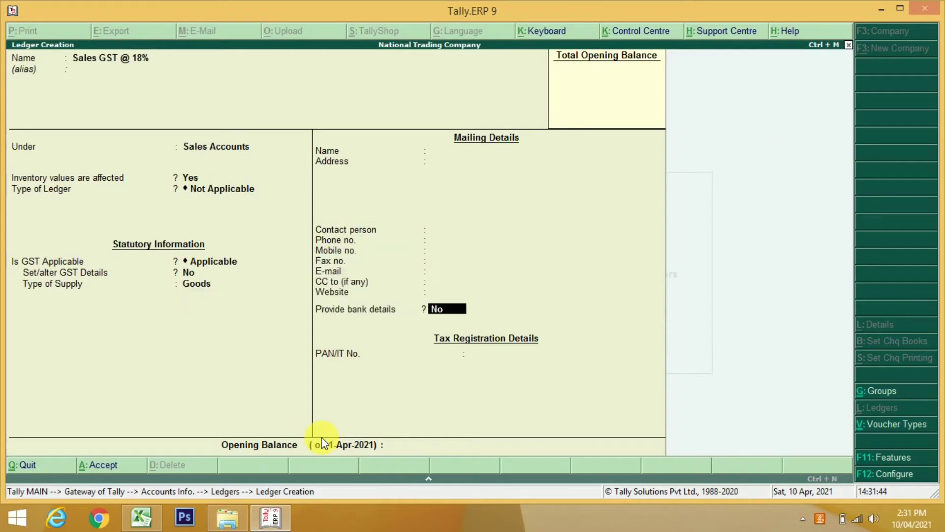
pyautogui.press('Return')
pyautogui.press('Return')
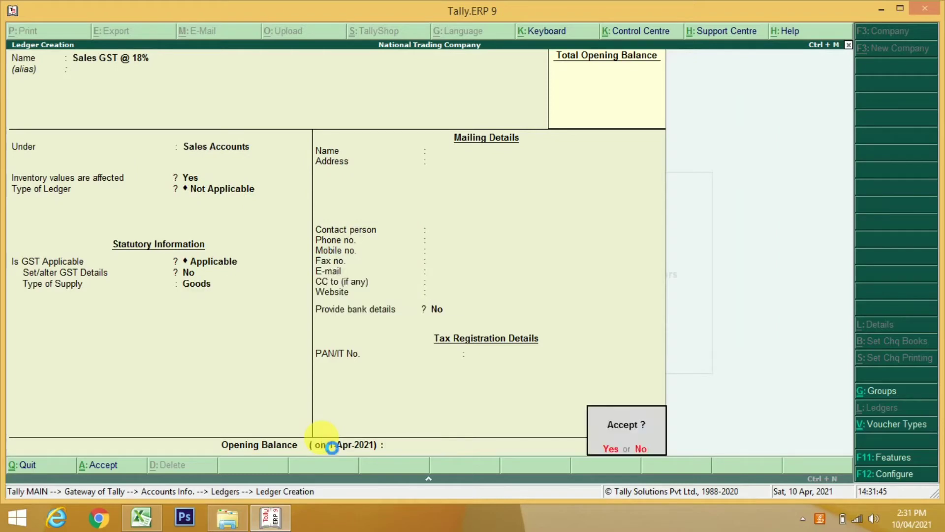
pyautogui.press('Return')
# Create the Sales GST @ 28% ledger with Goods supply, then name the next ledger Central Tax ( C GST )
pyautogui.hotkey('ctrl', 'alt', 'v')
pyautogui.press('BackSpace')
pyautogui.press('BackSpace')
pyautogui.press('BackSpace')
pyautogui.write('2')
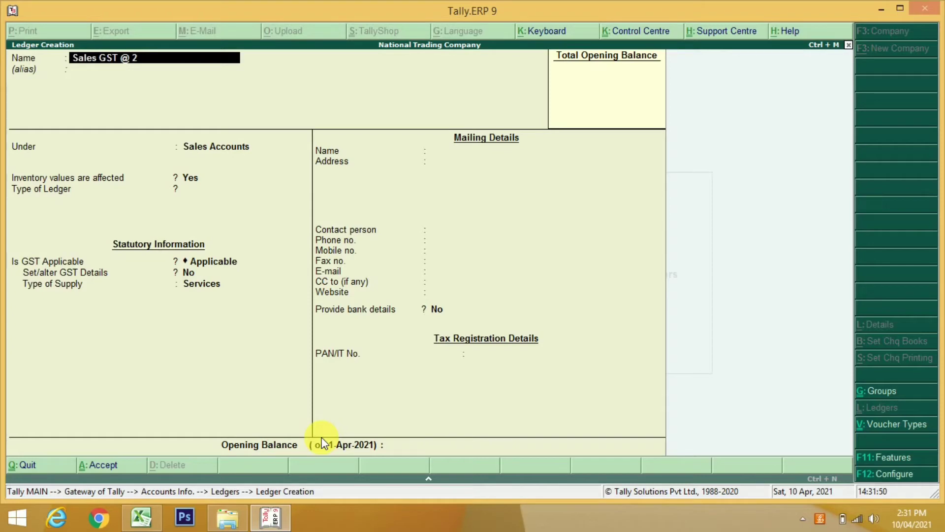
pyautogui.write('8 %')
pyautogui.press('BackSpace')
pyautogui.press('BackSpace')
pyautogui.write('%')
pyautogui.press('Return')
pyautogui.press('Return')
pyautogui.press('Return')
pyautogui.press('Return')
pyautogui.press('Return')
pyautogui.press('Return')
pyautogui.press('Return')
pyautogui.press('Up')
pyautogui.press('Return')
pyautogui.press('Return')
pyautogui.press('Return')
pyautogui.press('Return')
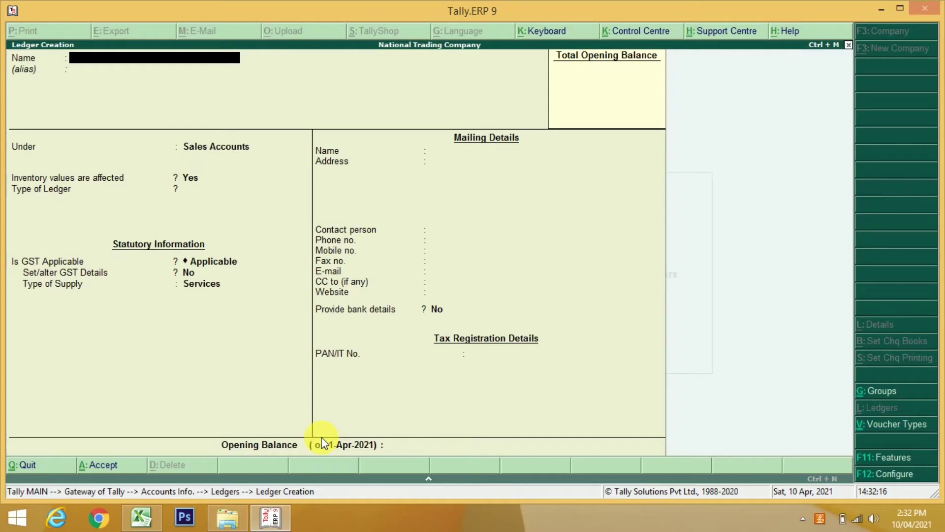
pyautogui.write('Central Tax ( C GST )')
# File Central Tax ( C GST ) under Duties & Taxes as GST, Central Tax, rounding Not Applicable, and accept
pyautogui.press('Return')
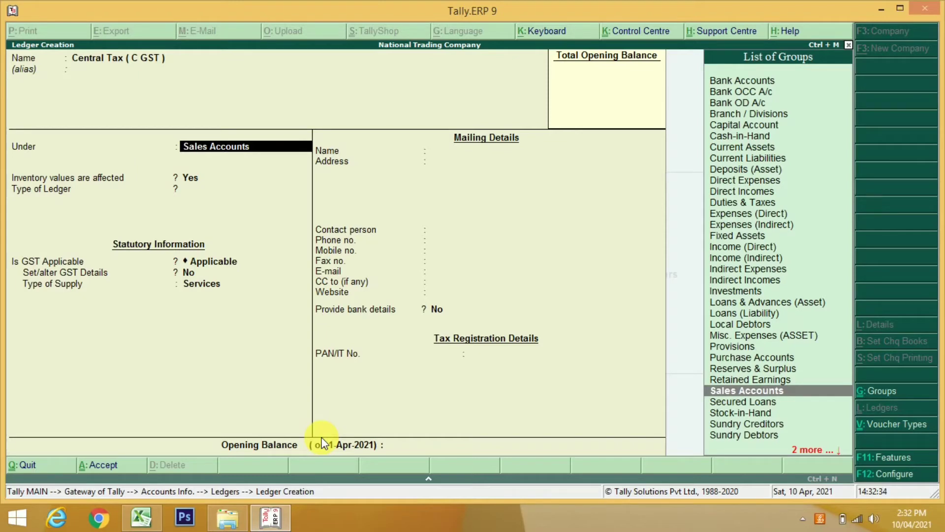
pyautogui.write('Du')
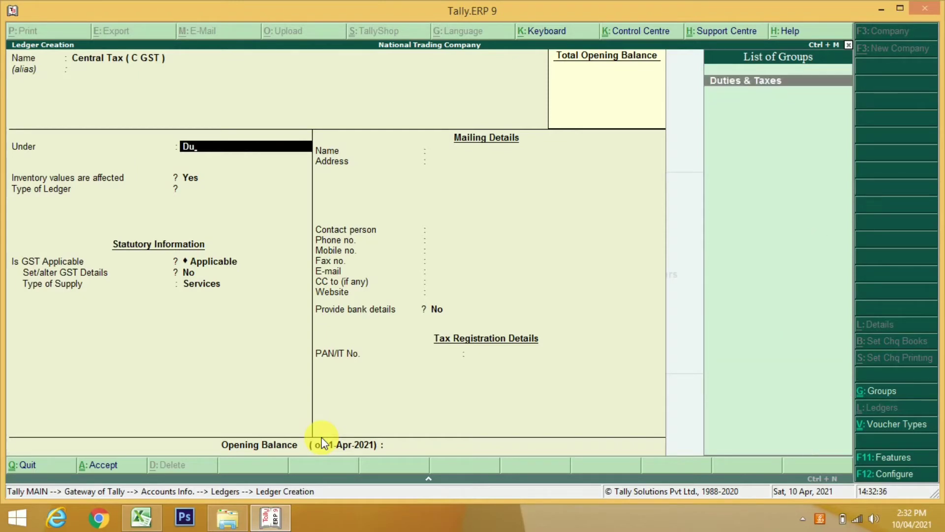
pyautogui.press('Return')
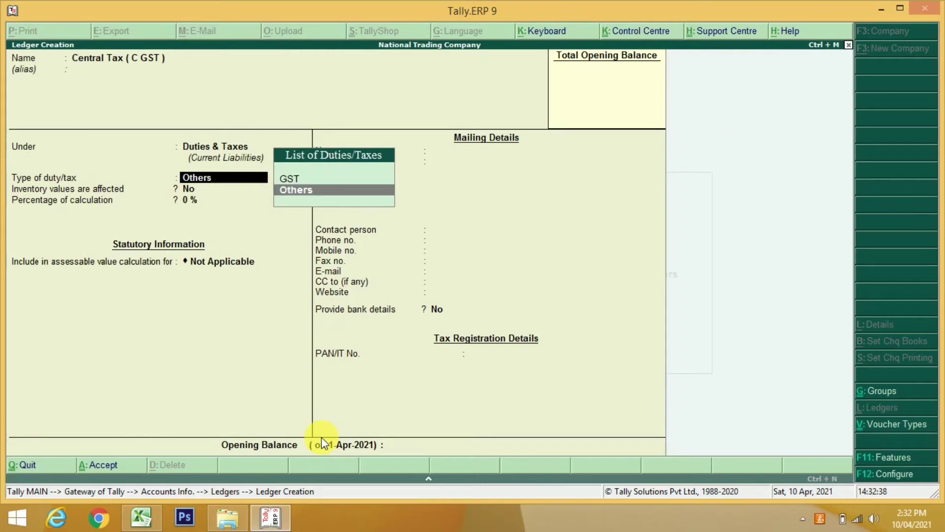
pyautogui.press('Up')
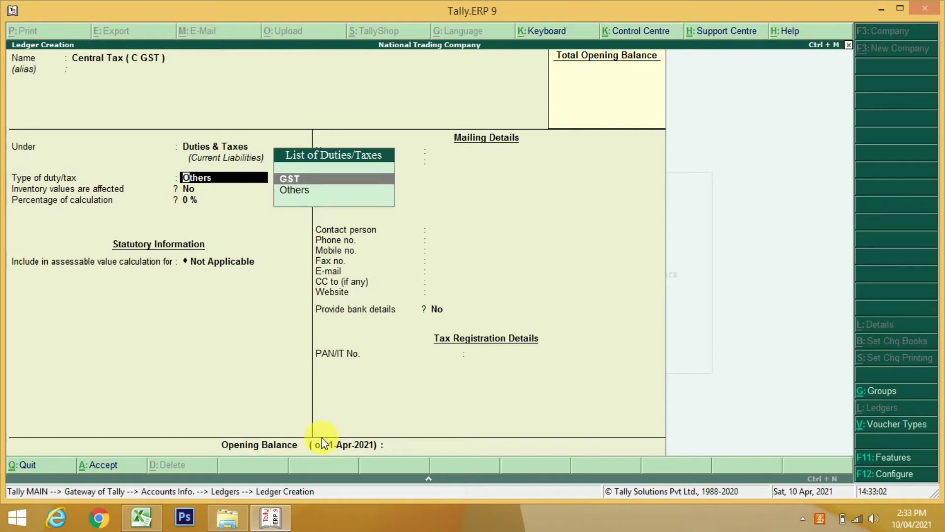
pyautogui.press('Return')
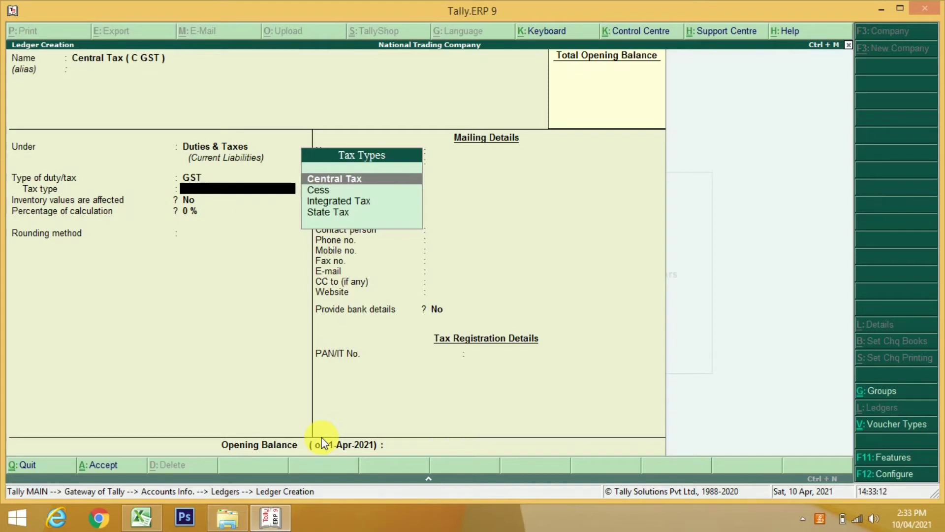
pyautogui.press('Return')
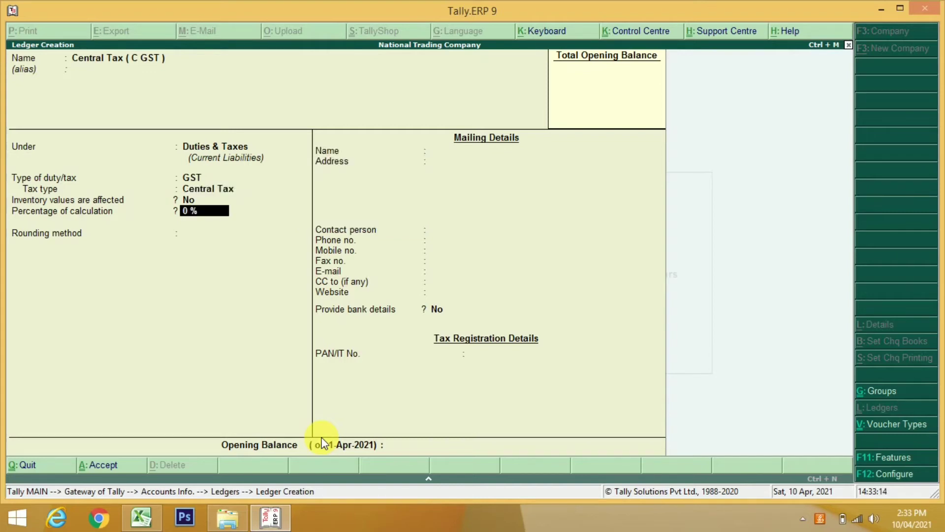
pyautogui.press('Return')
pyautogui.press('Return')
pyautogui.press('Return')
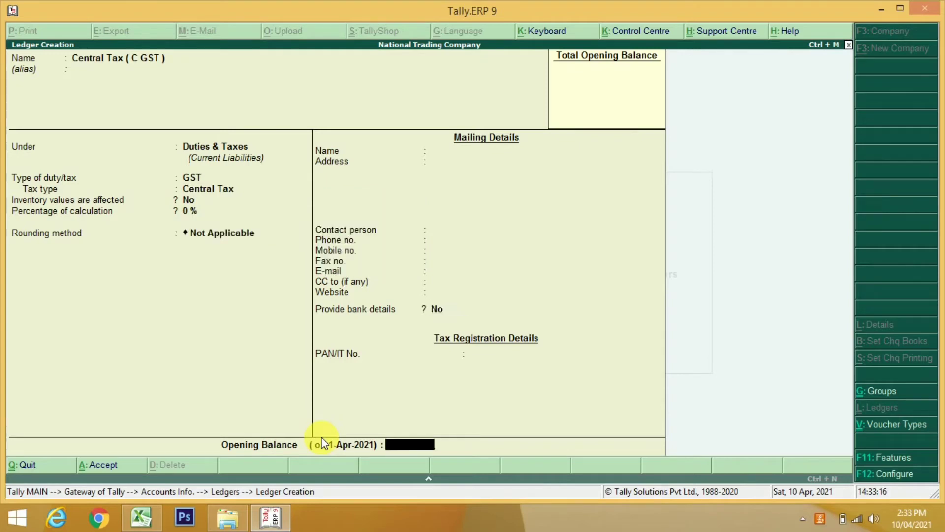
pyautogui.press('Return')
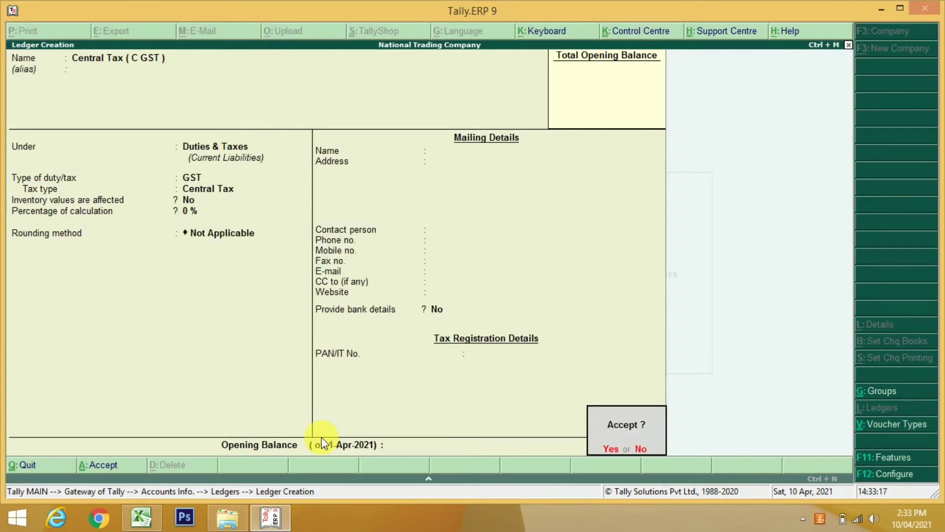
pyautogui.press('Return')
# Create ledger 'State Tax ( S GST )' under Duties & Taxes with GST duty, tax type State Tax
pyautogui.write('S')
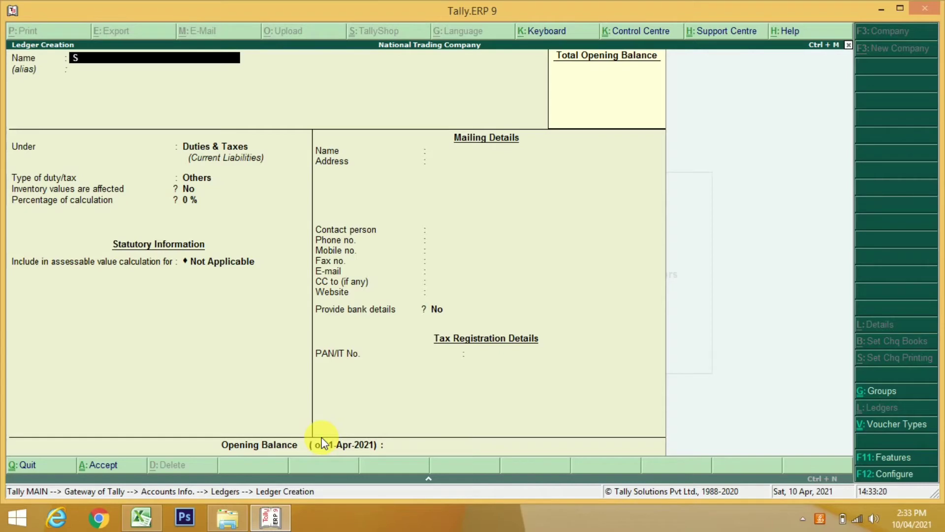
pyautogui.write('tate T')
pyautogui.write('xa')
pyautogui.press('BackSpace')
pyautogui.press('BackSpace')
pyautogui.write('ax')
pyautogui.write('S')
pyautogui.write(' GSt')
pyautogui.write('T')
pyautogui.write(' )')
pyautogui.press('Return')
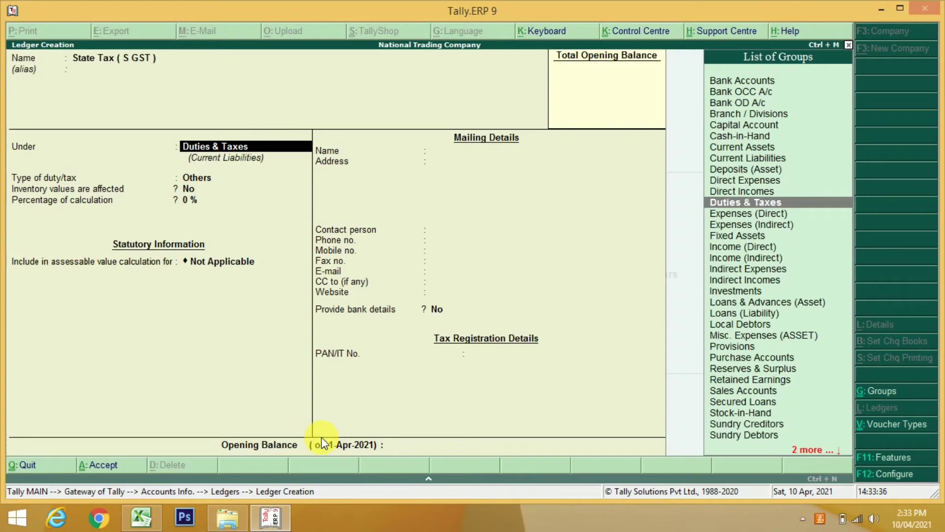
pyautogui.press('Return')
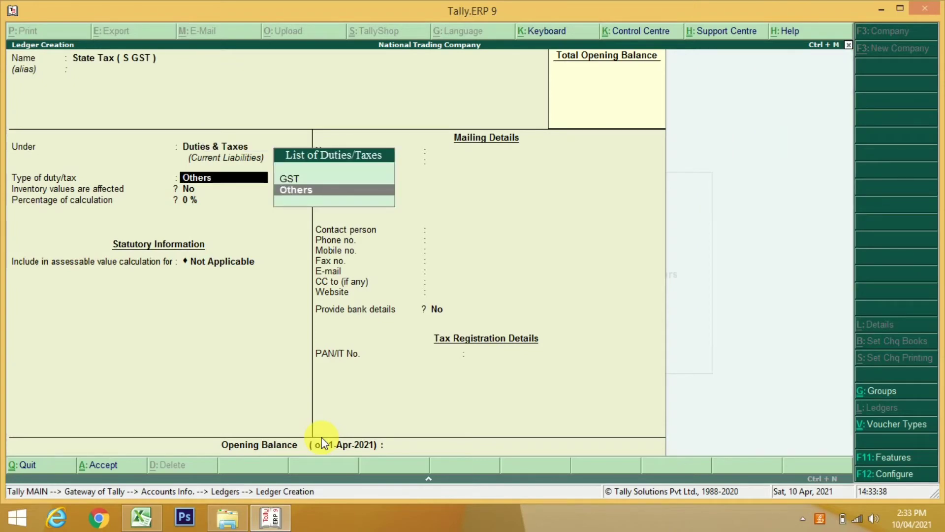
pyautogui.press('Up')
pyautogui.press('Return')
pyautogui.press('Down')
pyautogui.press('Down')
pyautogui.press('Down')
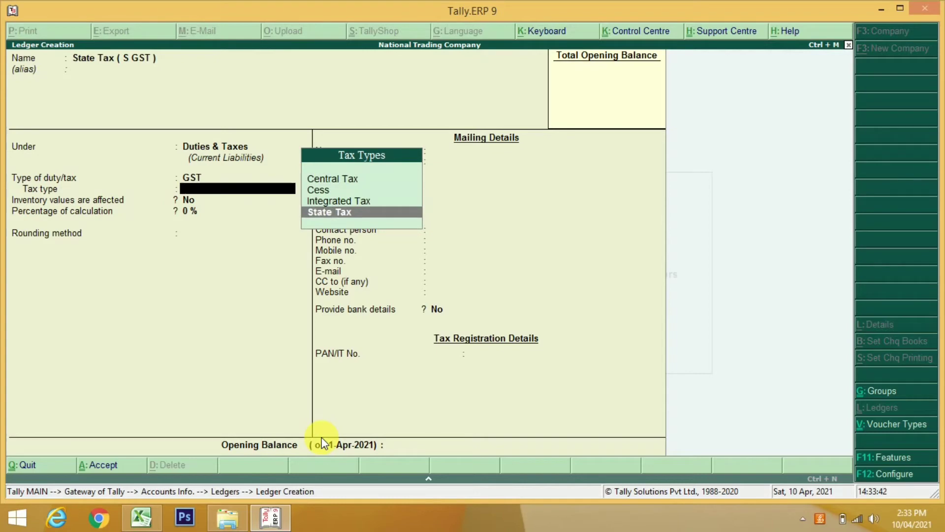
pyautogui.press('Return')
pyautogui.press('Return')
pyautogui.press('Return')
pyautogui.press('Return')
pyautogui.press('Return')
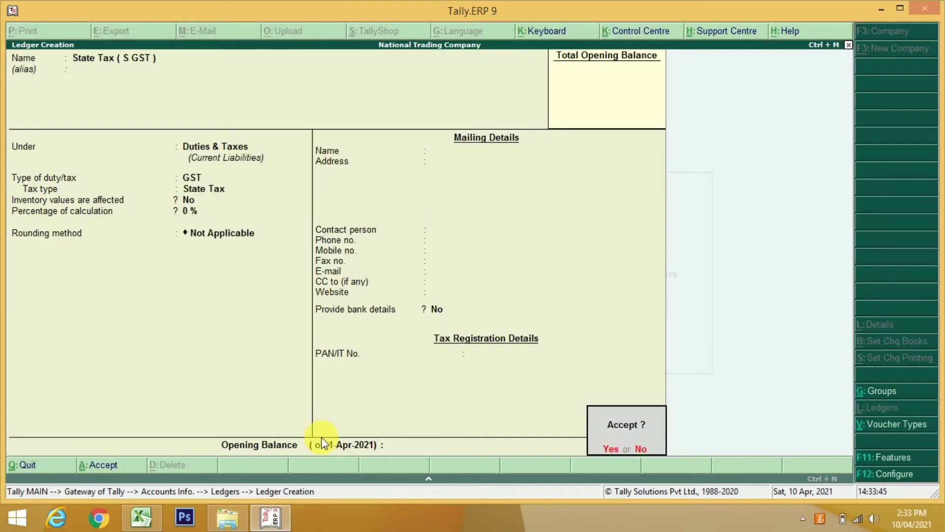
pyautogui.press('Return')
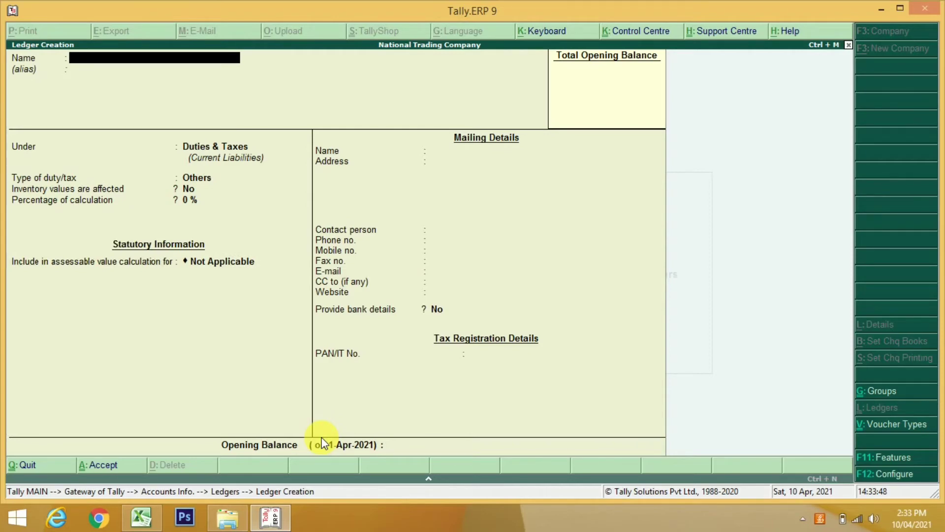
# Name the new ledger 'Integrated Tax (I GST)', correcting the typos
pyautogui.write('Integrated Tax ( IG')
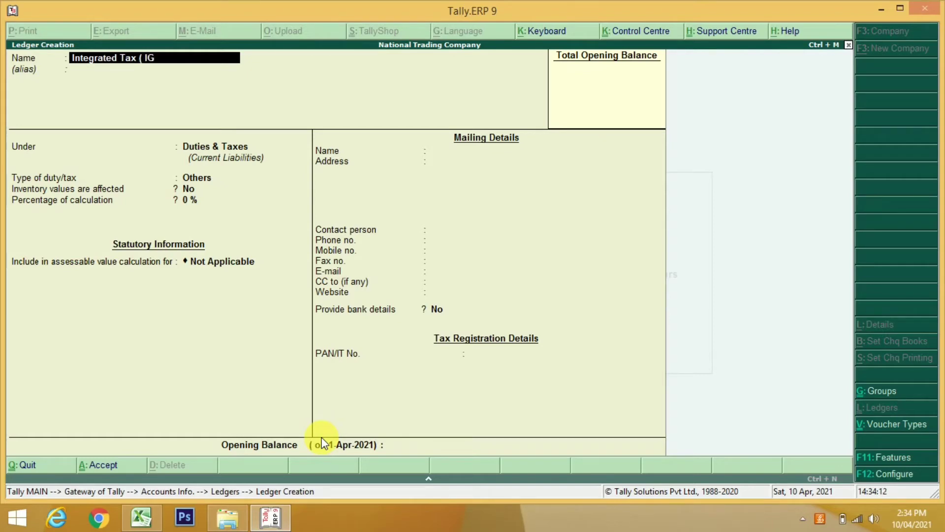
pyautogui.write('ST )')
pyautogui.press('Return')
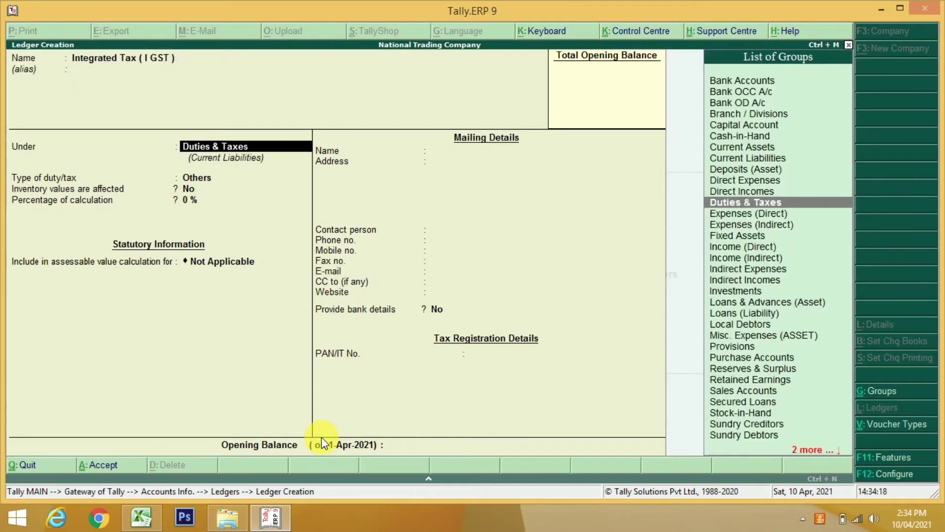
# Keep it under Duties & Taxes as a GST duty with tax type Integrated Tax, and accept
pyautogui.press('Return')
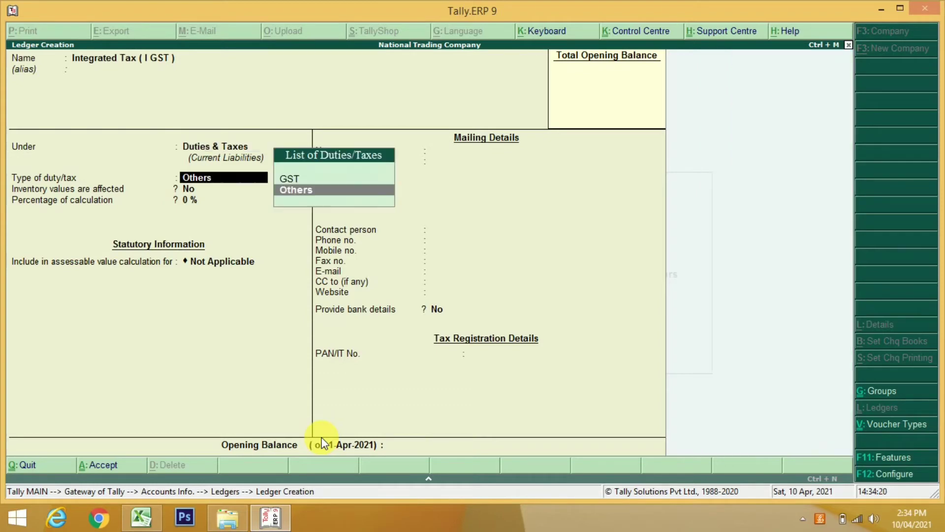
pyautogui.press('Up')
pyautogui.press('Return')
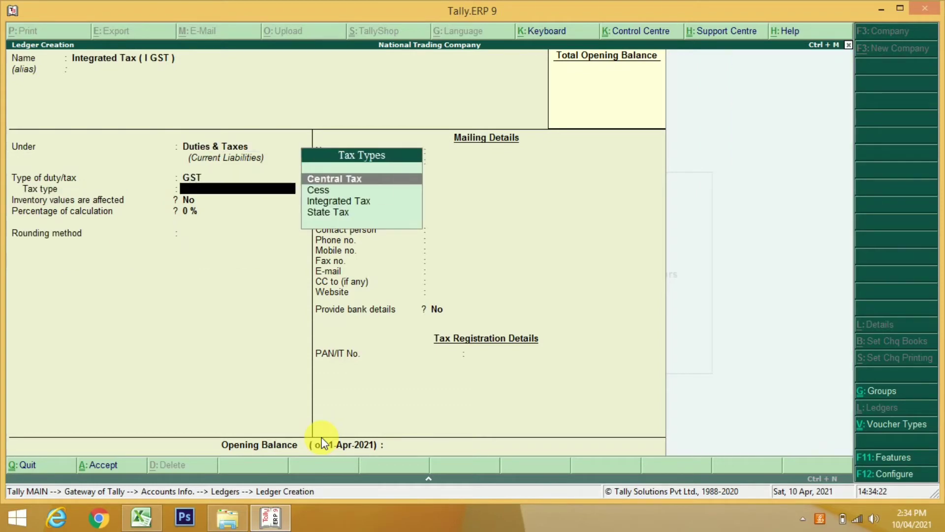
pyautogui.press('Down')
pyautogui.press('Down')
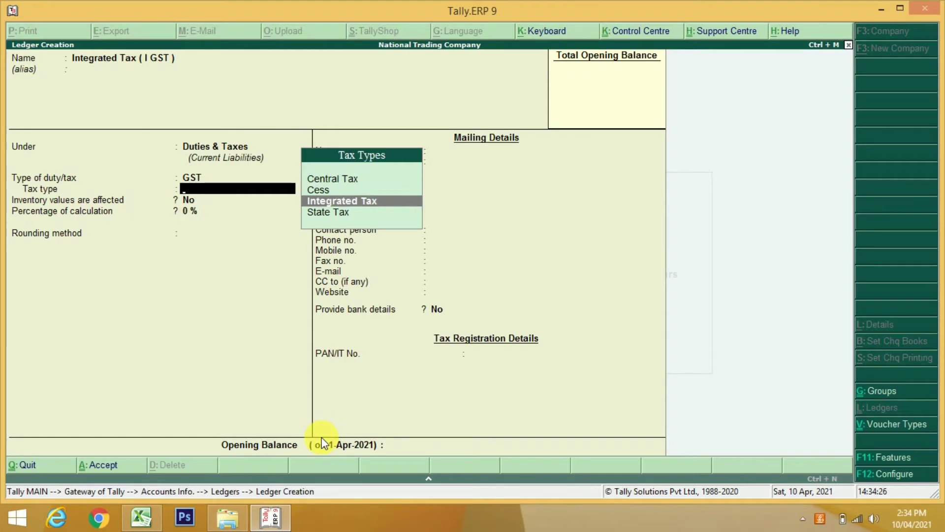
pyautogui.moveTo(321, 436)
pyautogui.click(342, 440)
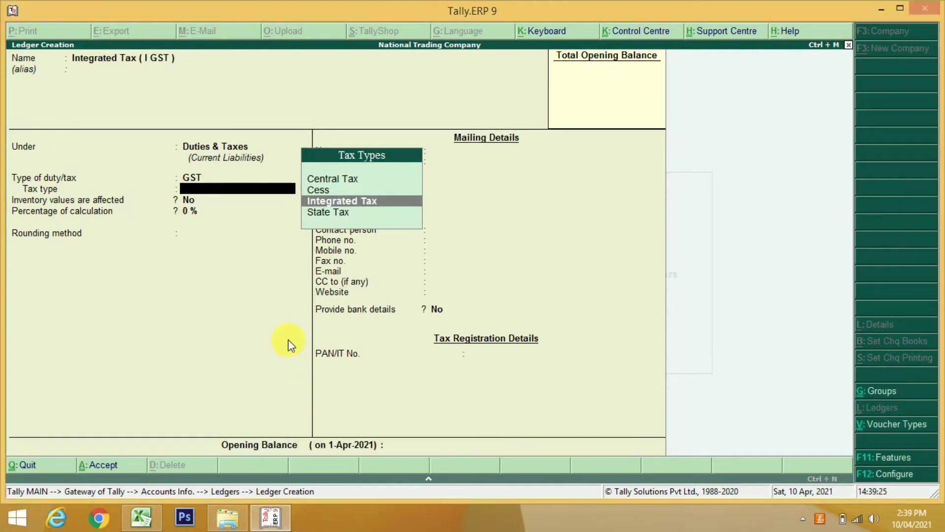
pyautogui.press('Return')
pyautogui.press('Return')
pyautogui.press('Return')
pyautogui.press('Return')
pyautogui.press('Return')
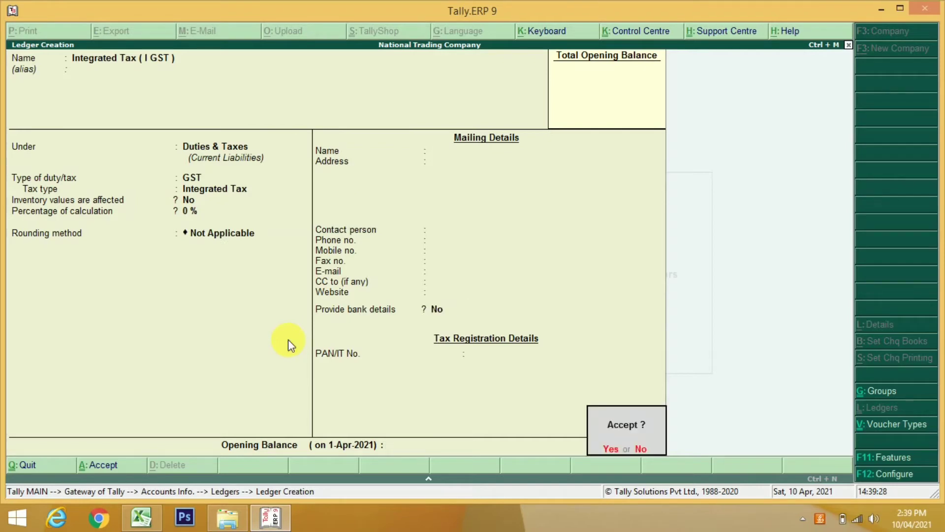
pyautogui.press('Return')
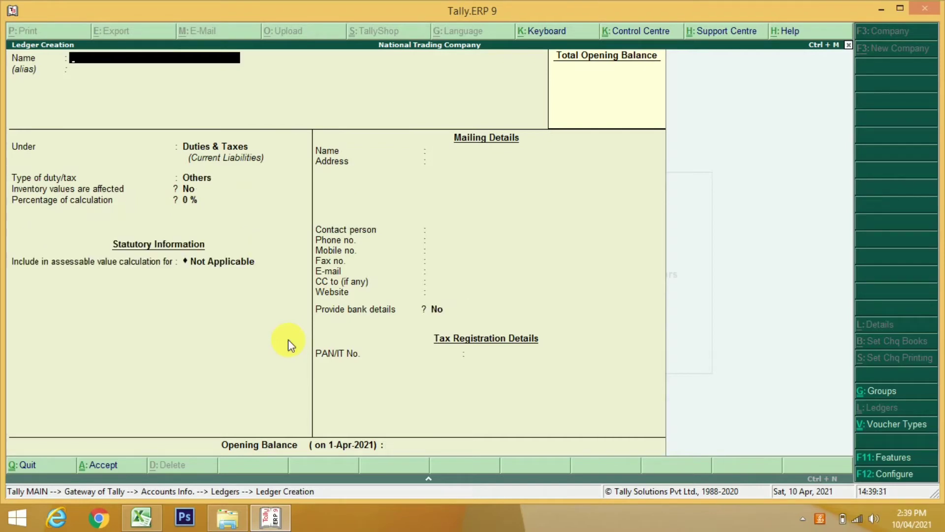
# Start another named ledger under Duties & Taxes with GST duty type, then abandon it unsaved
pyautogui.write('Vijay')
pyautogui.press('Return')
pyautogui.press('Return')
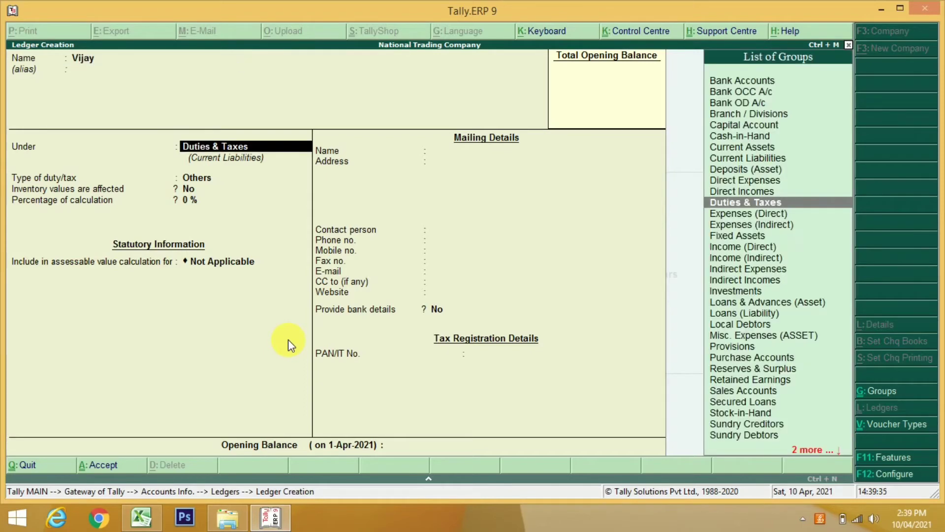
pyautogui.press('Return')
pyautogui.press('Up')
pyautogui.press('Return')
pyautogui.press('Down')
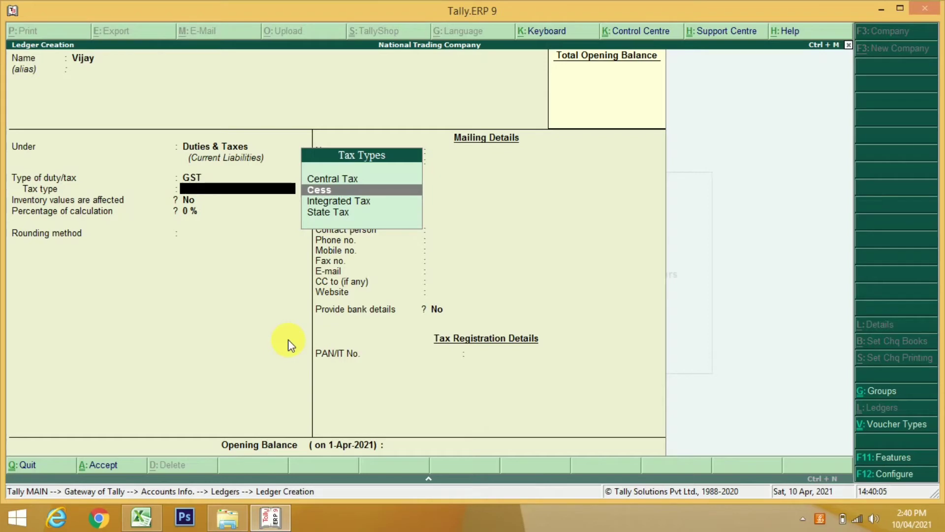
pyautogui.press('Escape')
# Confirm quitting the unfinished ledger and back out to the Gateway of Tally
pyautogui.press('y')
pyautogui.press('Escape')
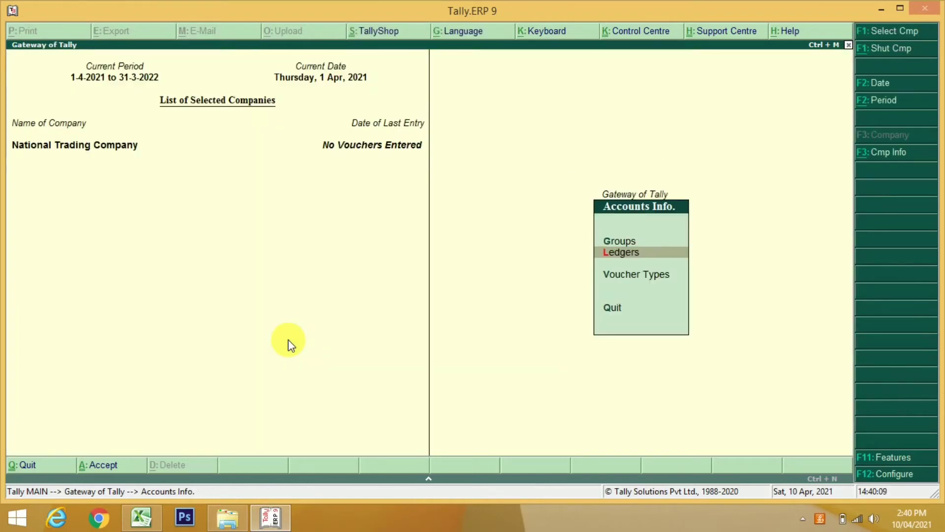
pyautogui.press('Escape')
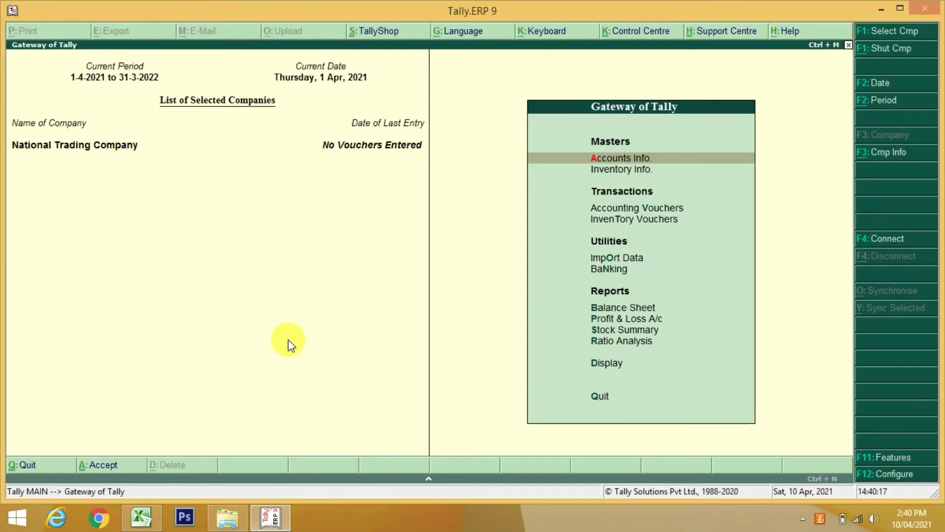
pyautogui.press('Return')
pyautogui.press('Down')
pyautogui.press('Up')
pyautogui.press('Escape')
# Open Inventory Info. and choose Stock Groups
pyautogui.press('Down')
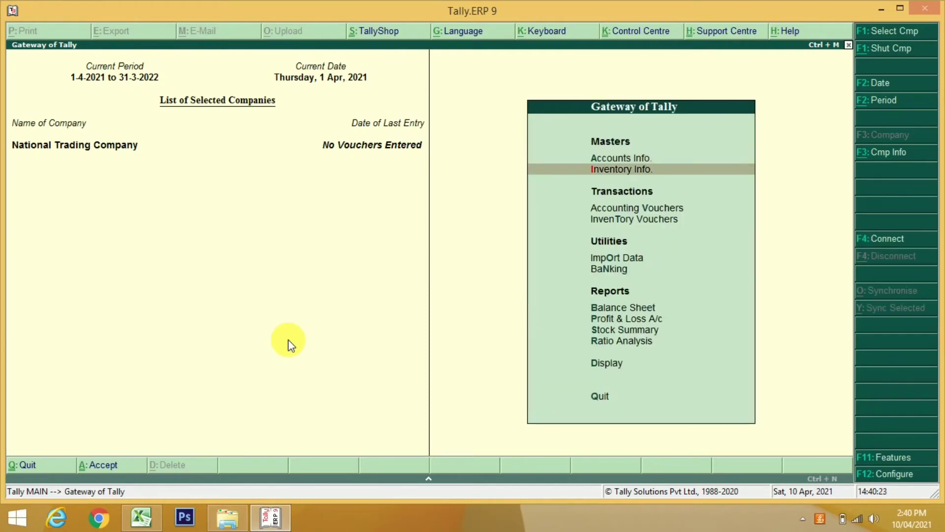
pyautogui.press('Return')
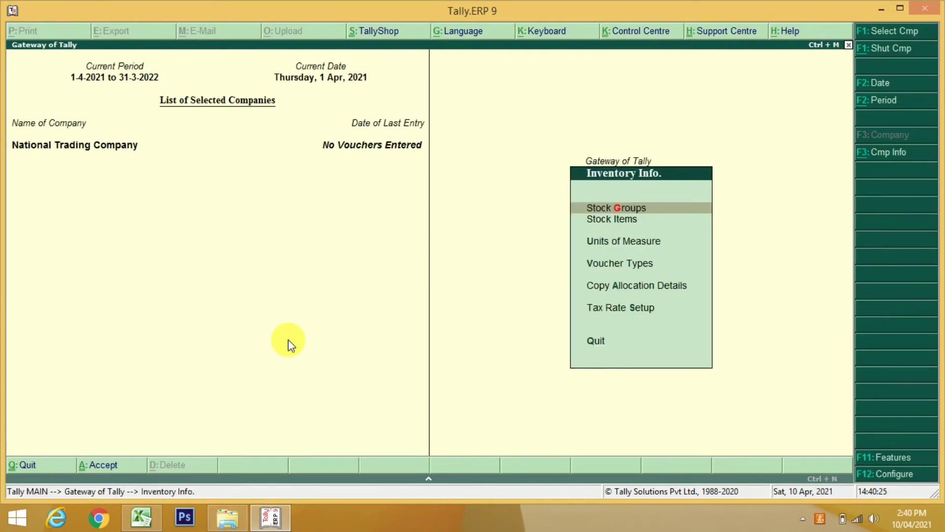
pyautogui.press('Down')
pyautogui.press('Down')
pyautogui.press('Down')
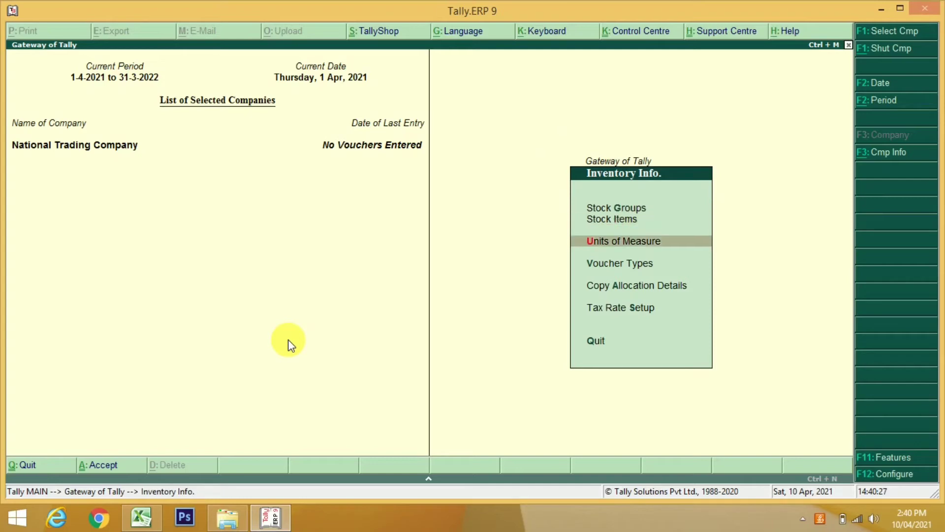
pyautogui.press('Up')
pyautogui.press('Up')
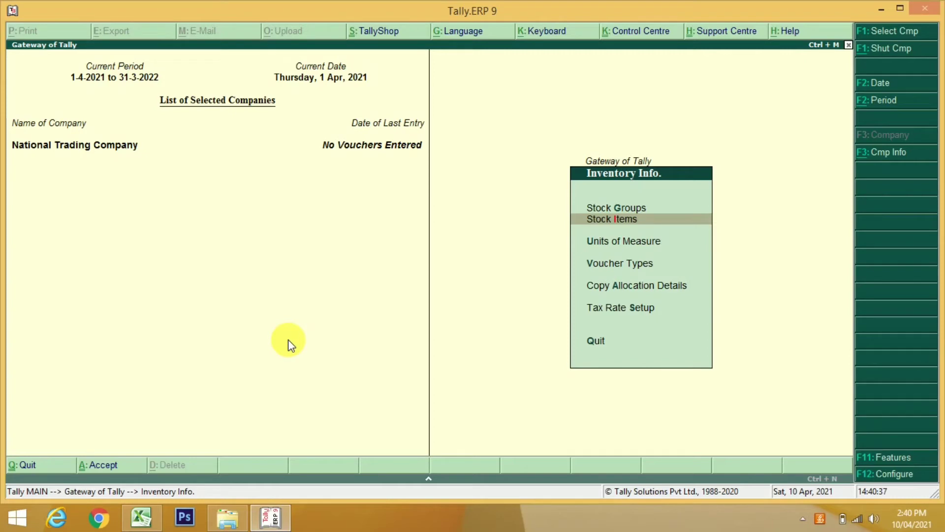
pyautogui.press('Up')
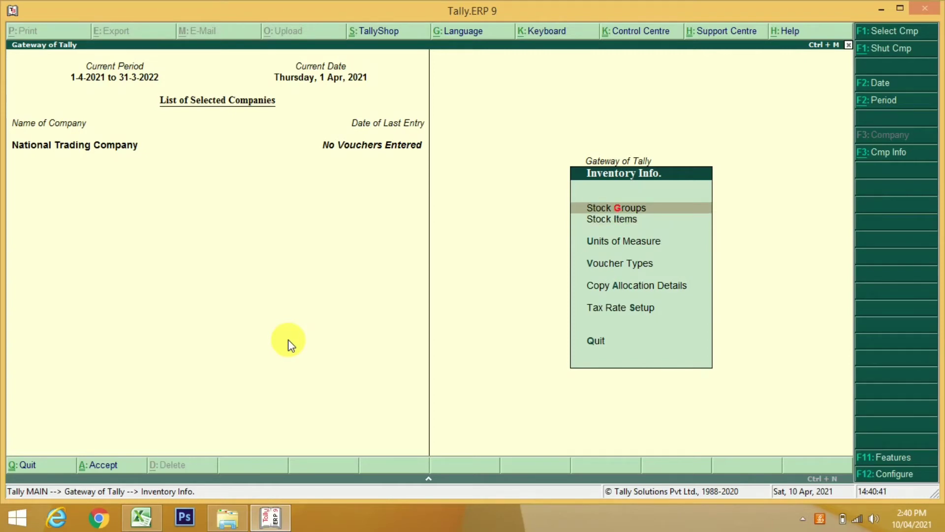
pyautogui.press('Return')
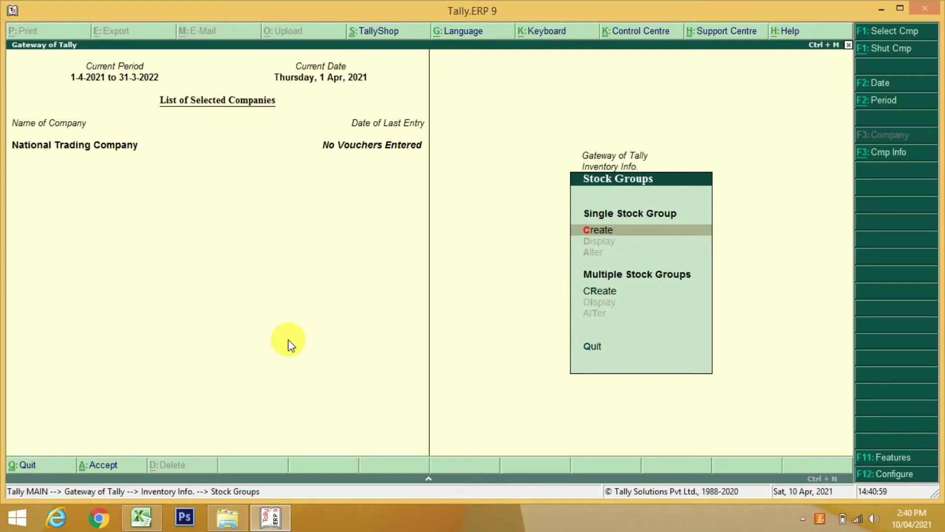
# Create stock groups Samsung and Sony, both under Primary
pyautogui.press('Return')
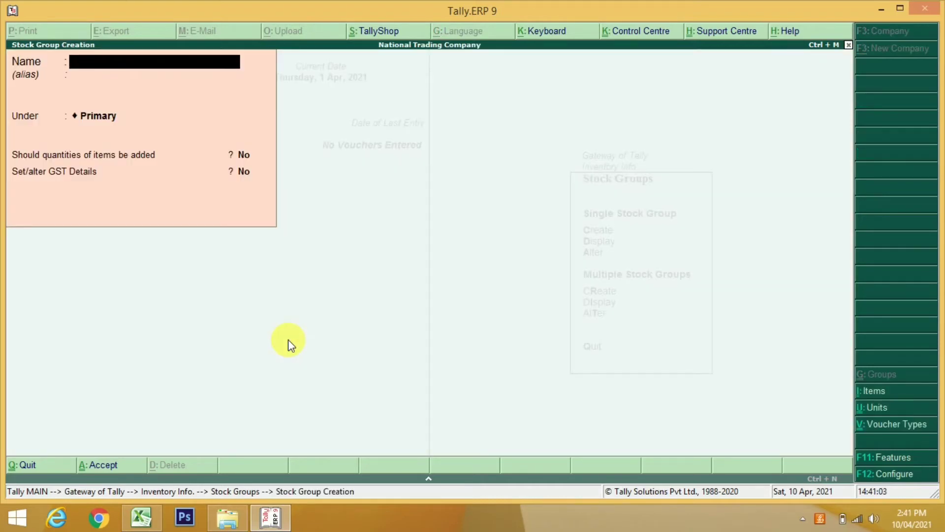
pyautogui.write('Samsung')
pyautogui.press('Return')
pyautogui.press('Return')
pyautogui.press('Return')
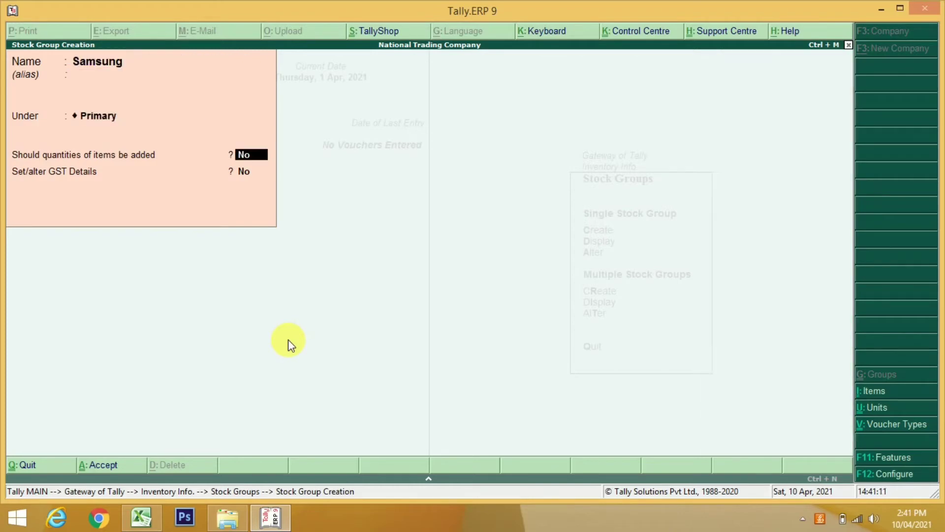
pyautogui.press('Return')
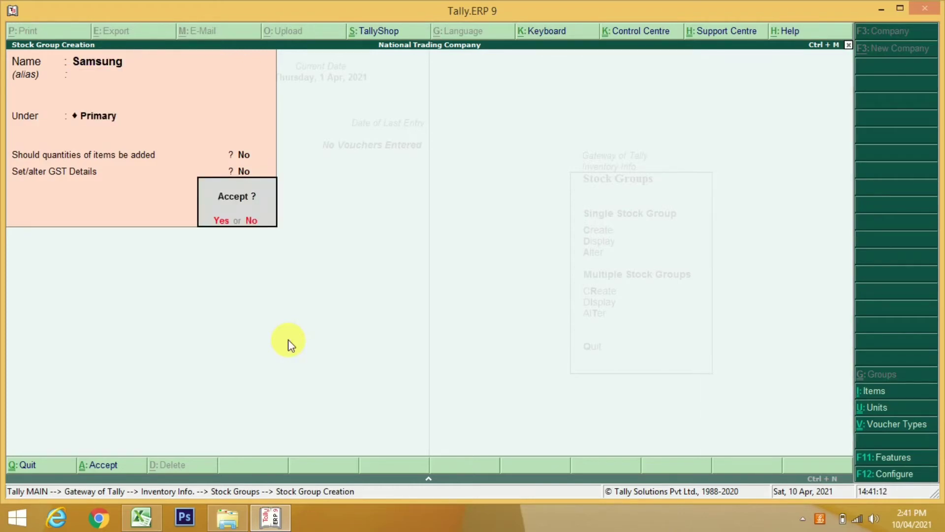
pyautogui.press('Return')
pyautogui.write('Sony')
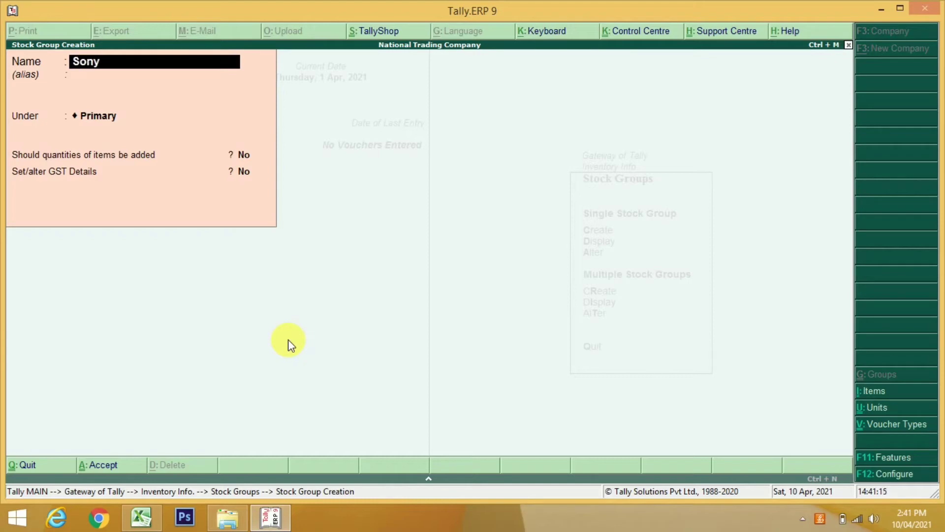
pyautogui.press('Return')
pyautogui.press('Return')
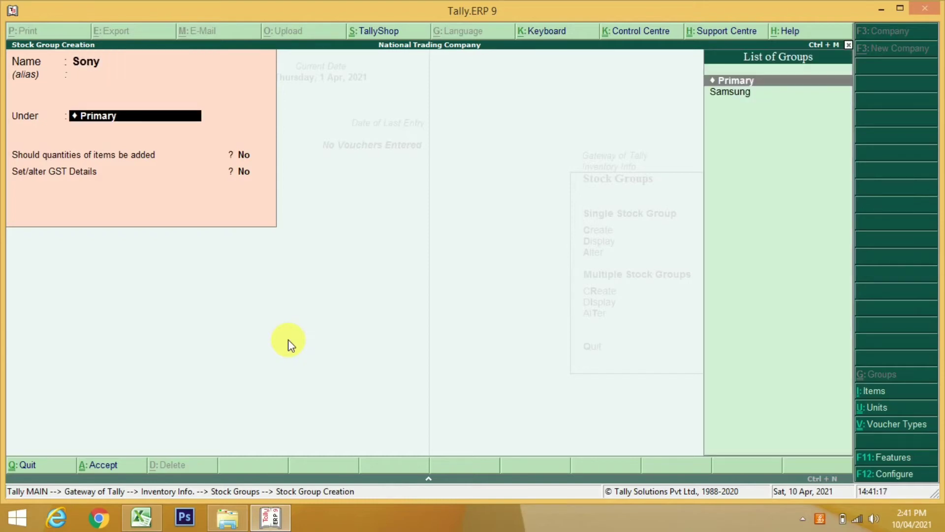
pyautogui.press('Return')
pyautogui.press('Return')
pyautogui.press('Return')
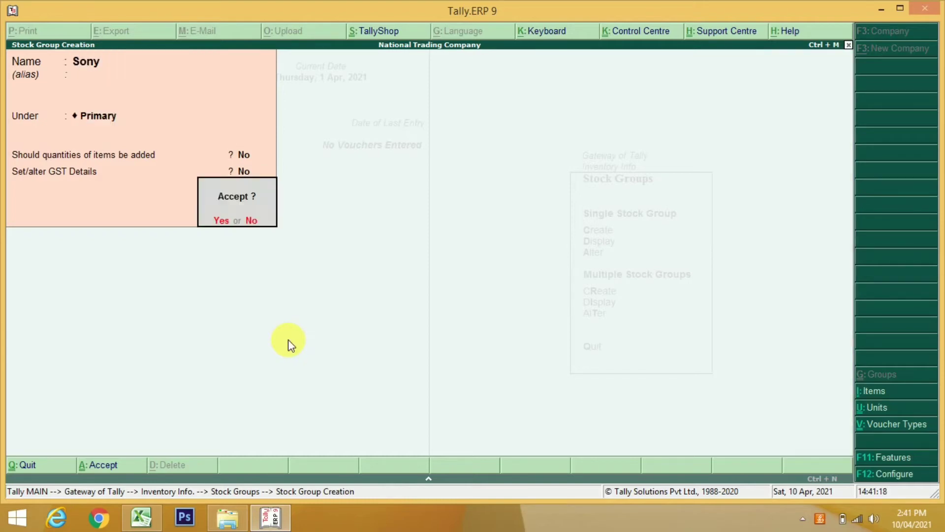
pyautogui.press('Return')
# Display the stock group list to confirm Samsung and Sony, then return to Inventory Info
pyautogui.press('Escape')
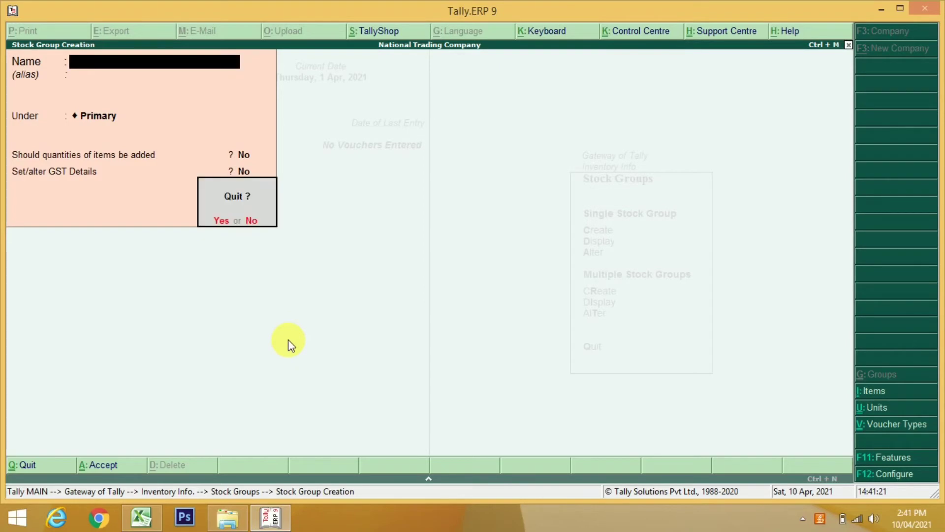
pyautogui.press('Return')
pyautogui.press('Down')
pyautogui.press('Return')
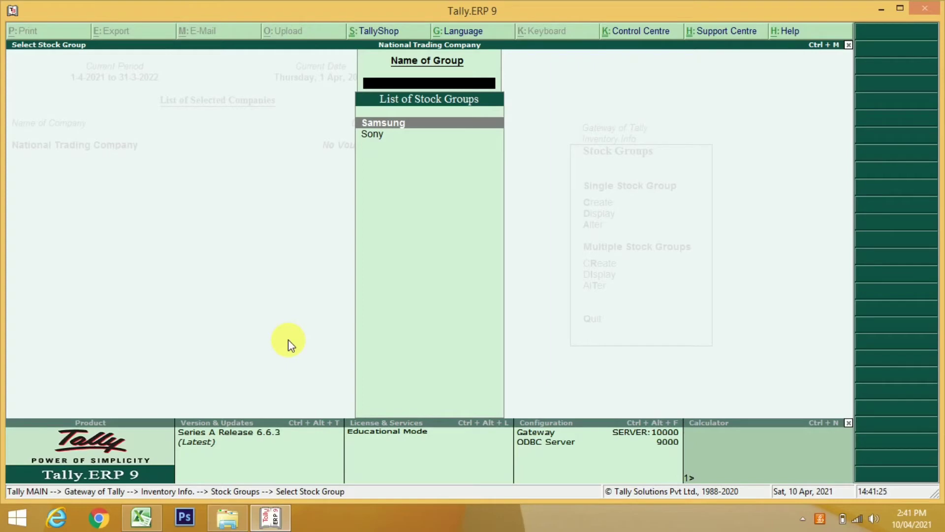
pyautogui.press('Down')
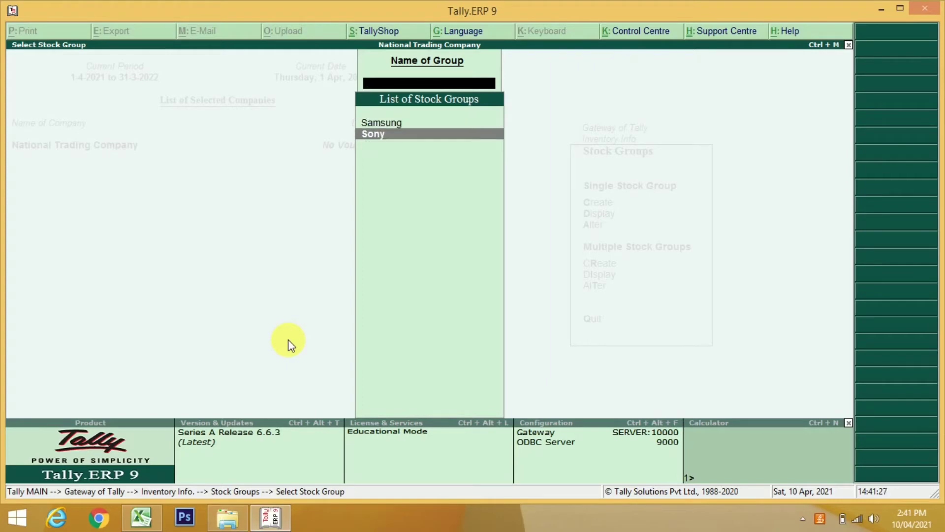
pyautogui.press('Up')
pyautogui.press('Escape')
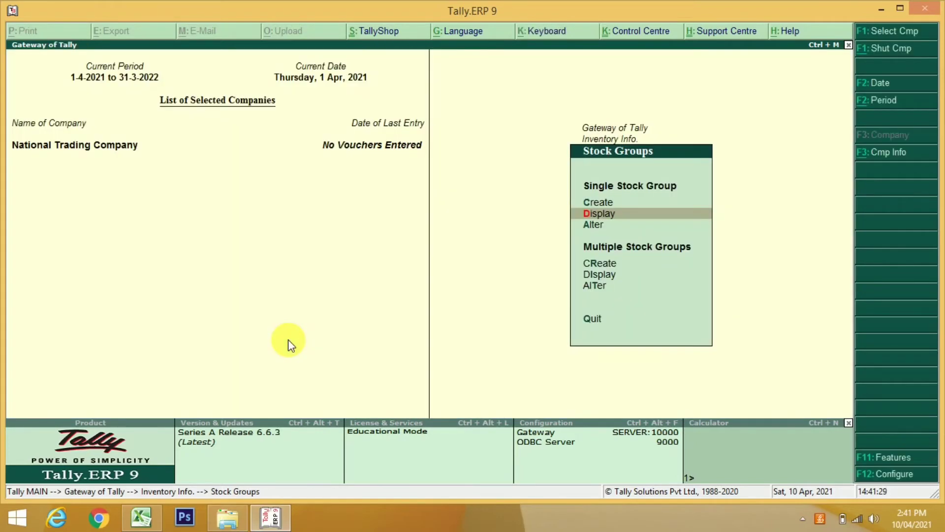
pyautogui.press('Escape')
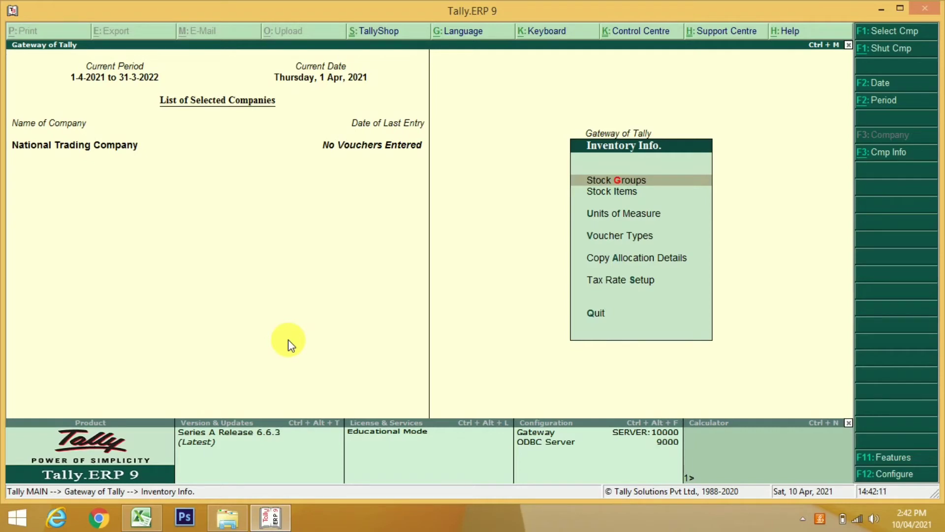
# From Inventory Info., open the F11 Company Features menu
pyautogui.press('Down')
pyautogui.press('Down')
pyautogui.press('Up')
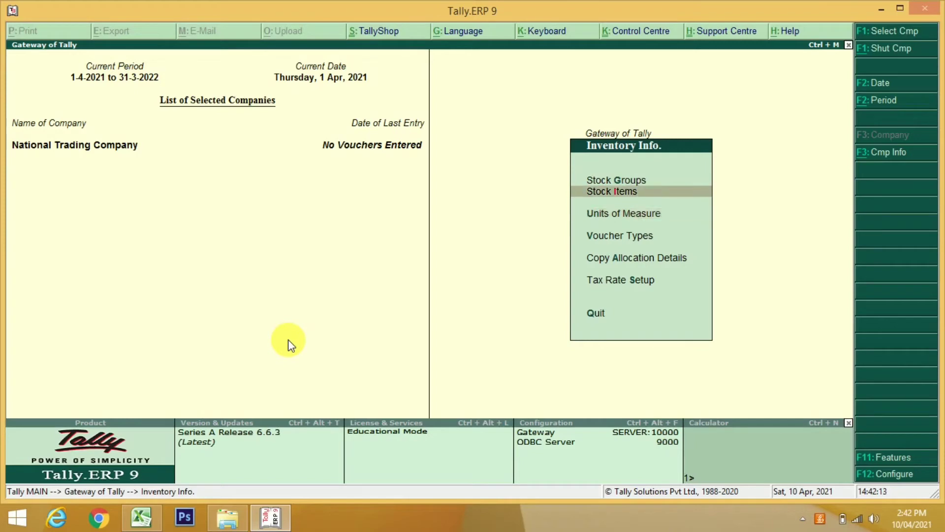
pyautogui.press('Up')
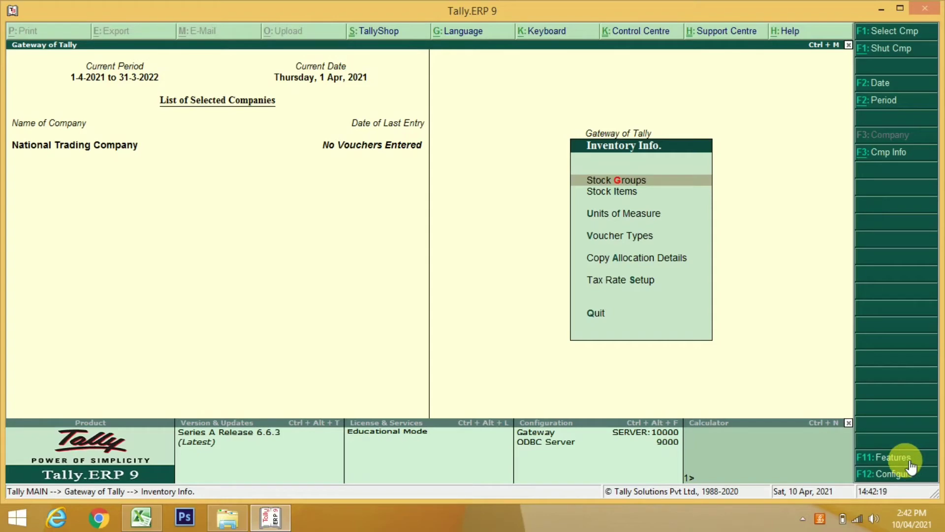
pyautogui.click(910, 463)
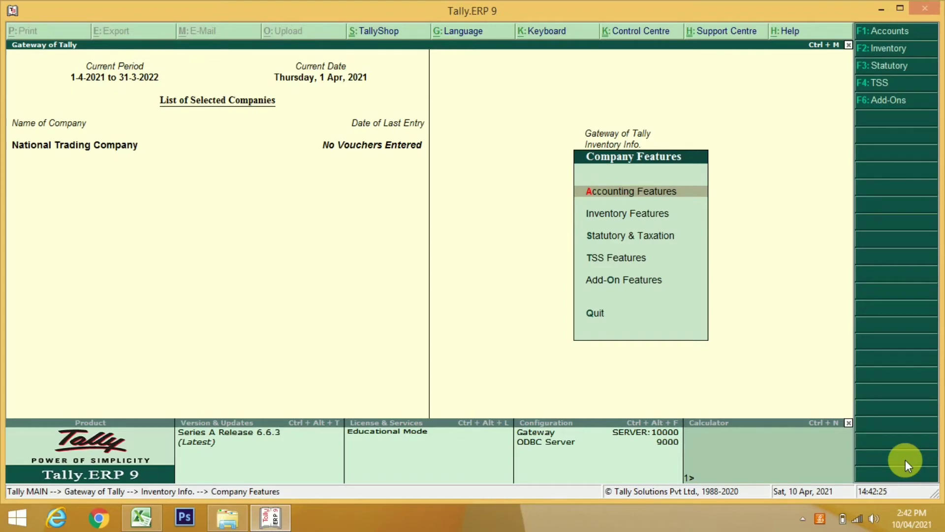
# Set Maintain stock categories to Yes in Inventory Features and accept
pyautogui.press('Down')
pyautogui.press('Return')
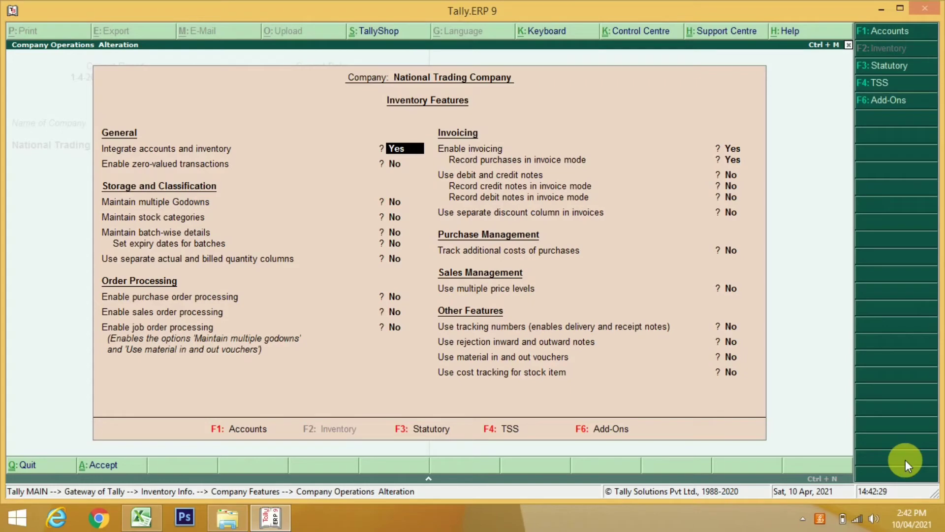
pyautogui.press('Return')
pyautogui.press('Return')
pyautogui.press('Return')
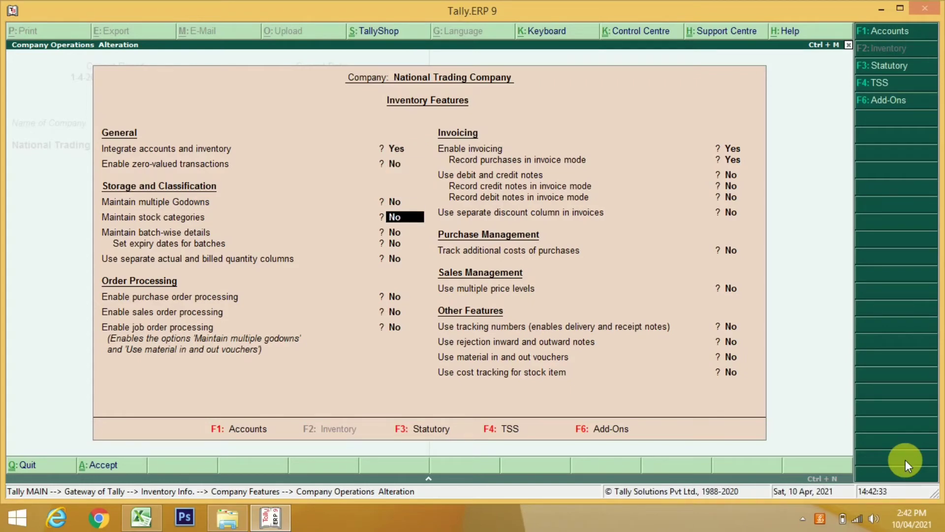
pyautogui.write('y')
pyautogui.press('Return')
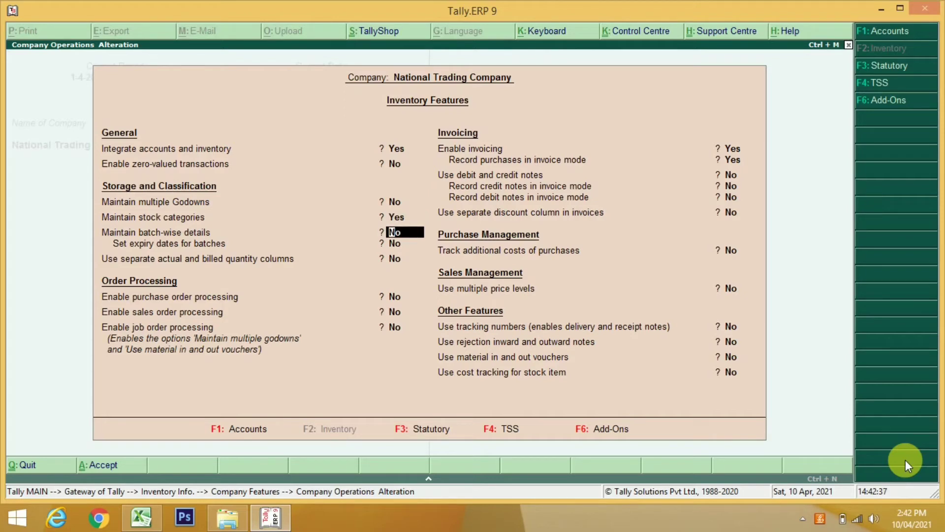
pyautogui.press('Return')
pyautogui.press('Return')
pyautogui.press('Return')
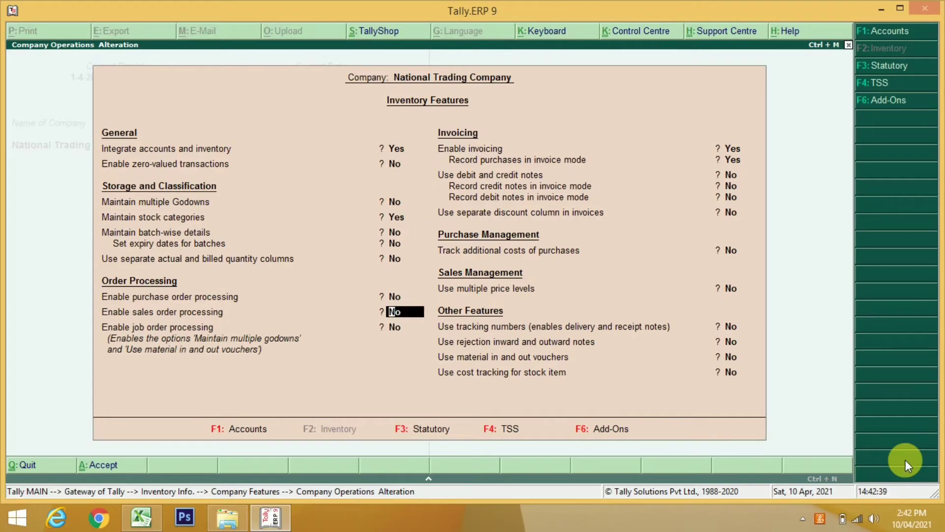
pyautogui.hotkey('ctrl', 'a')
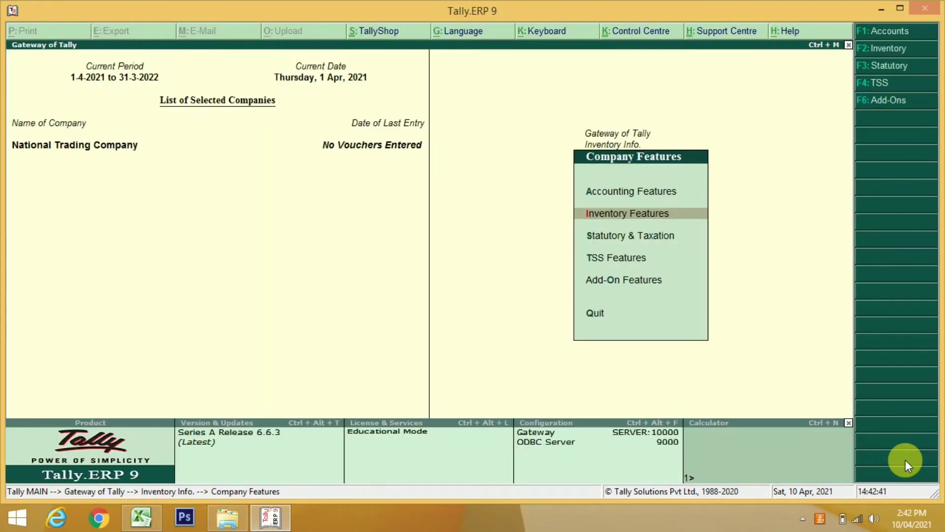
pyautogui.press('Escape')
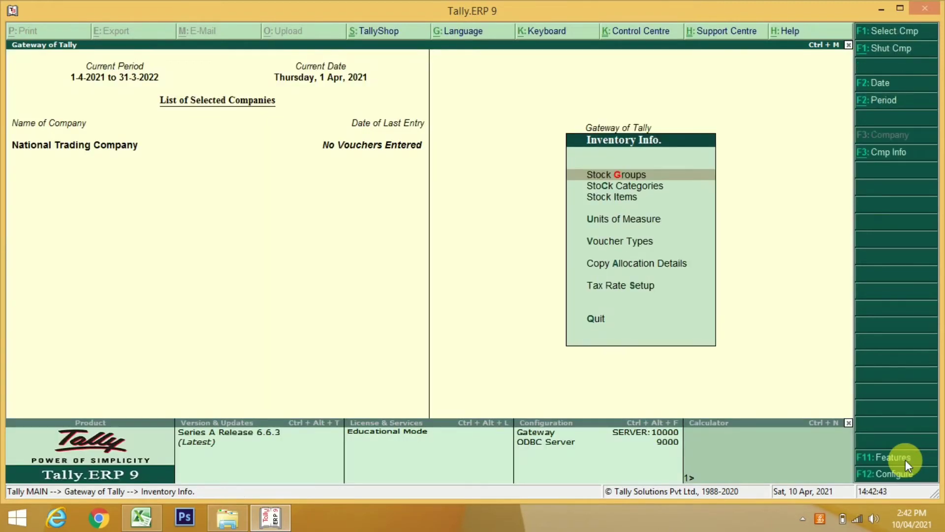
# Create the stock category LCD under Primary
pyautogui.press('Down')
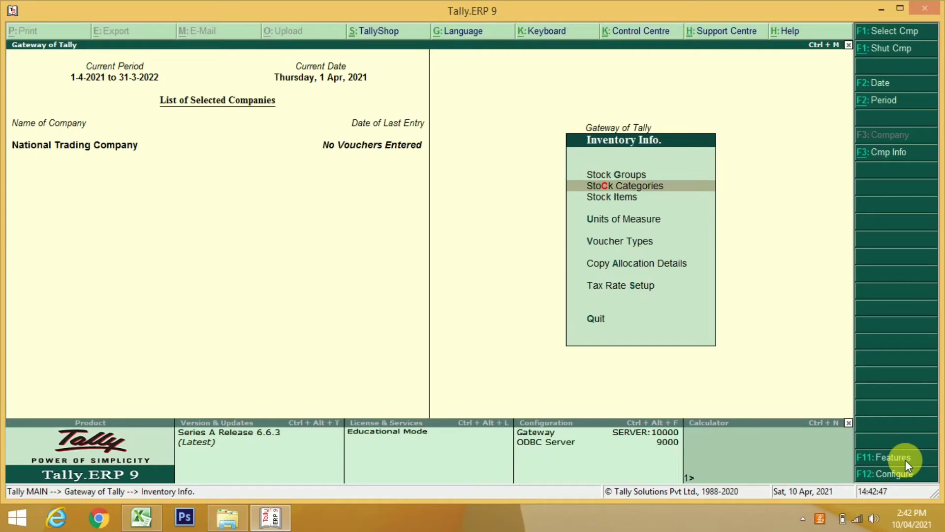
pyautogui.press('Return')
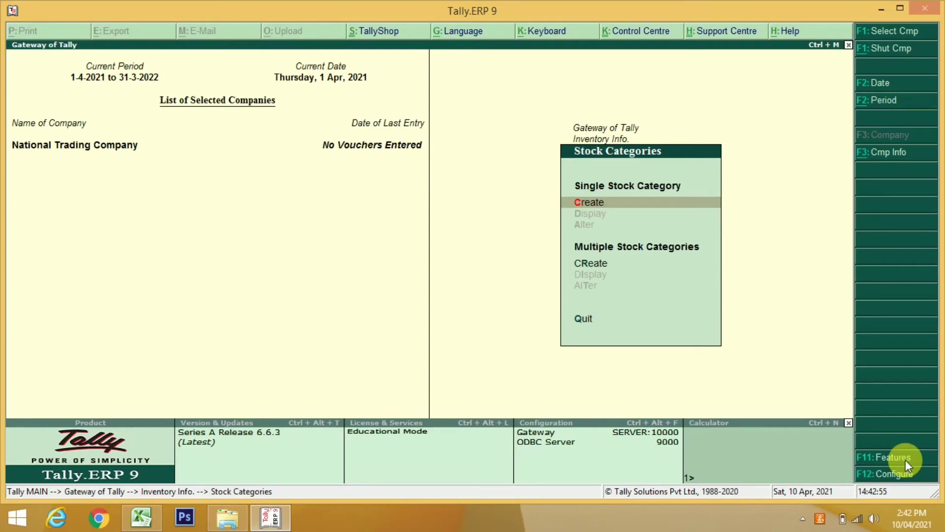
pyautogui.press('Return')
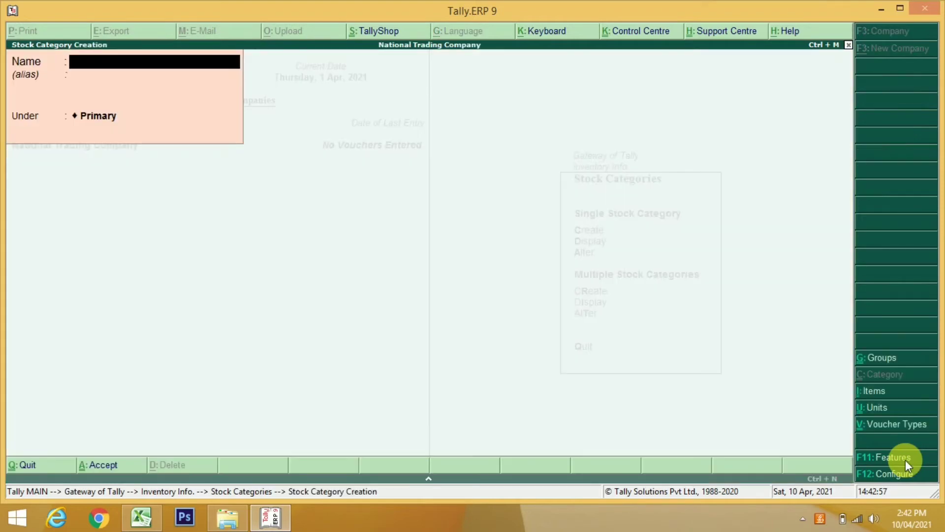
pyautogui.write('LCD')
pyautogui.press('Return')
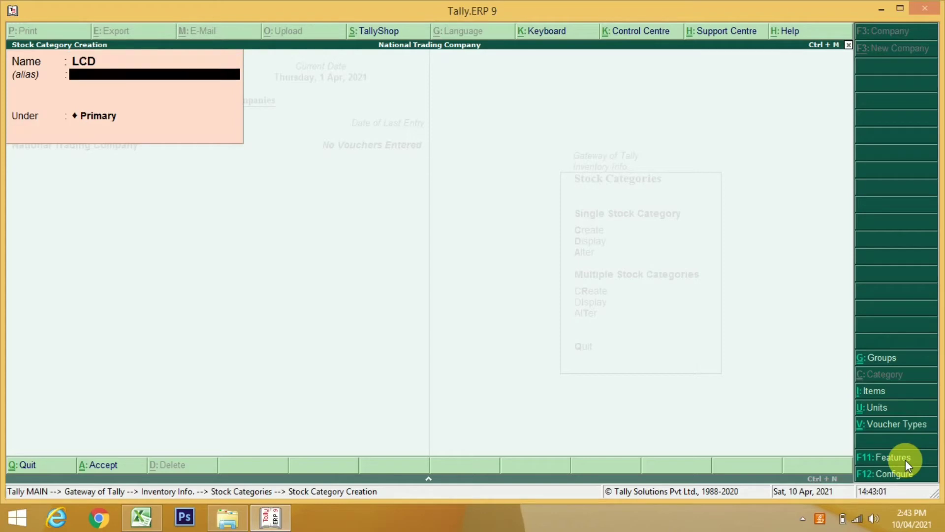
pyautogui.press('Return')
pyautogui.press('Return')
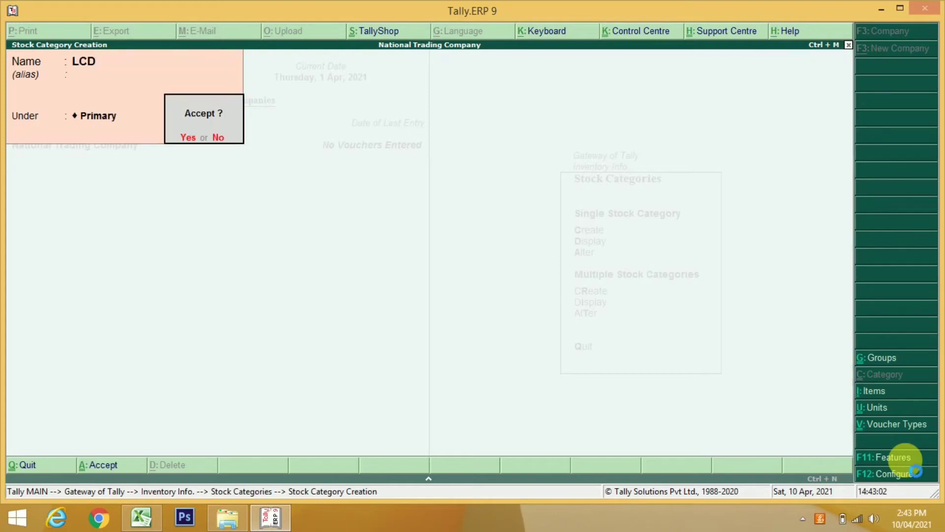
pyautogui.press('Return')
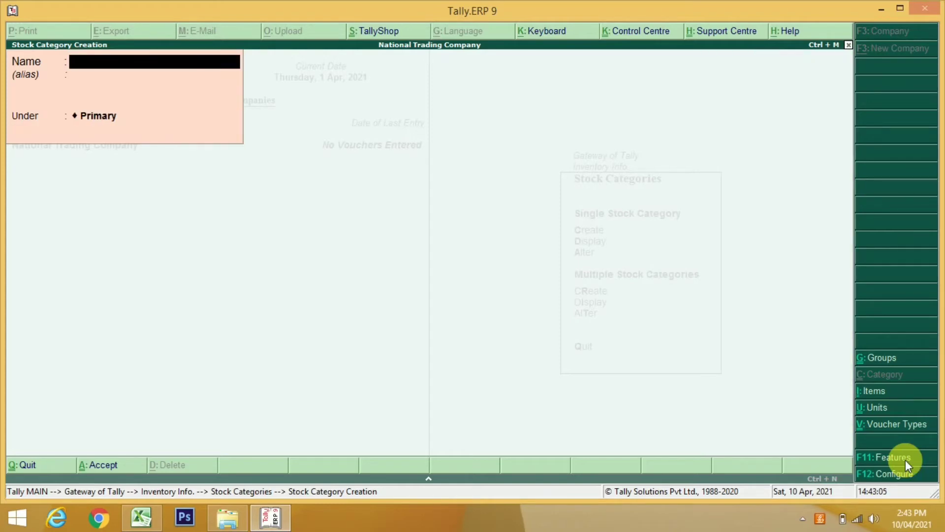
# Create stock categories Plasma and Curve under Primary, then close the creation form
pyautogui.write('Plasma')
pyautogui.press('Return')
pyautogui.press('Return')
pyautogui.press('Return')
pyautogui.write('Curve')
pyautogui.press('Return')
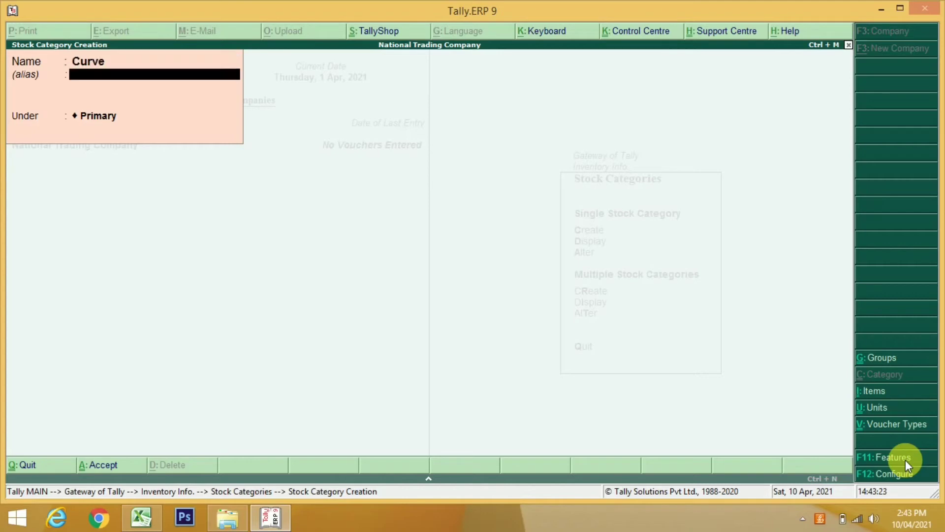
pyautogui.press('Return')
pyautogui.press('Return')
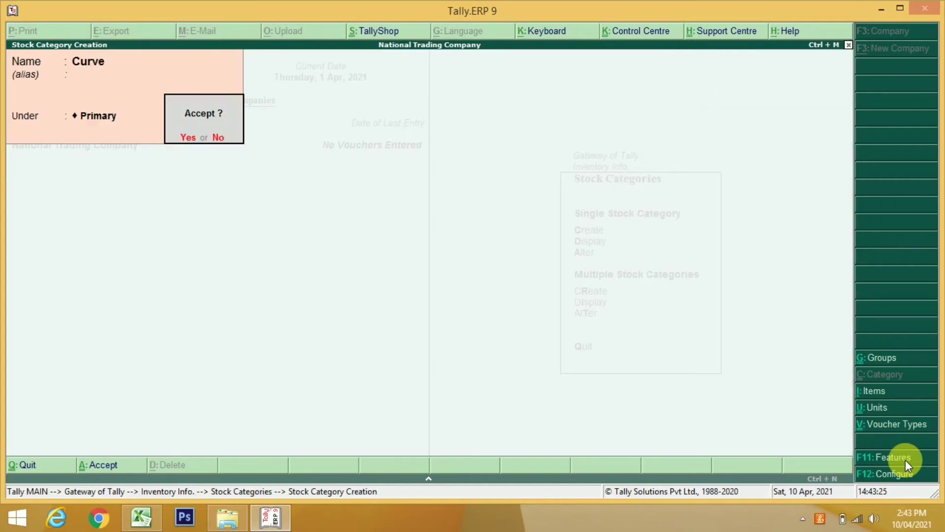
pyautogui.press('Return')
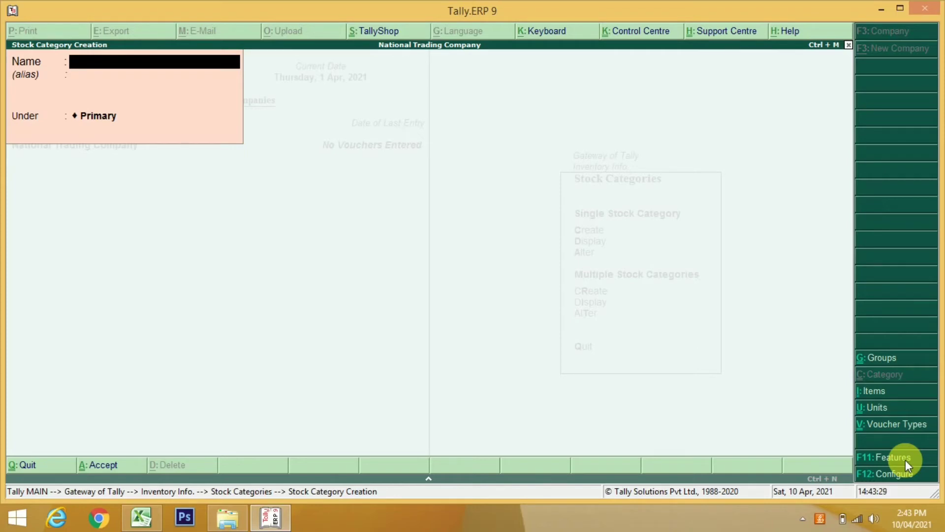
pyautogui.press('Escape')
pyautogui.press('Escape')
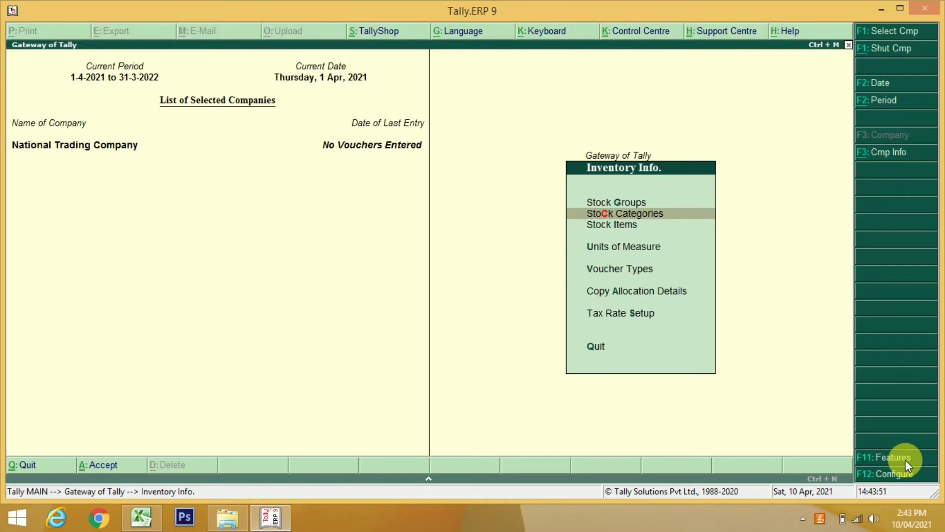
# Create unit Nos, formal name Numbers, UQC NOS-NUMBERS, with 2 decimal places
pyautogui.press('Down')
pyautogui.press('Down')
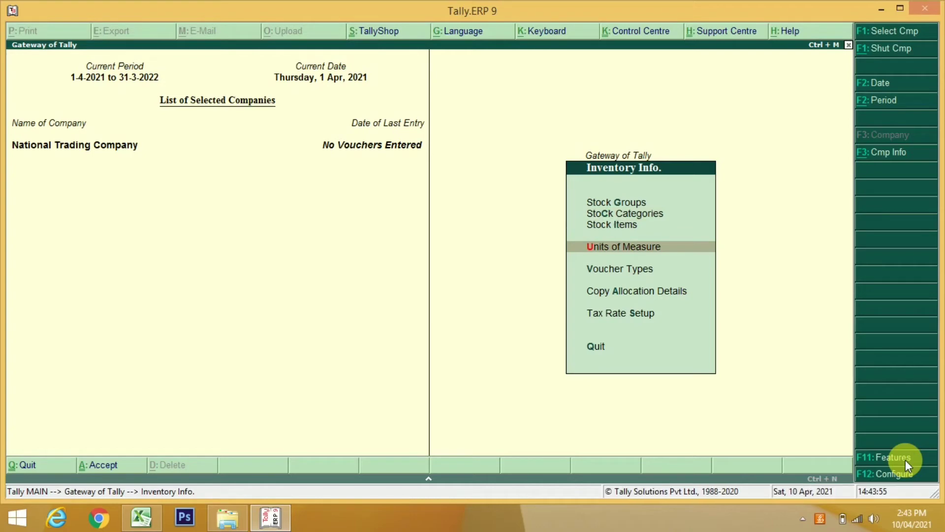
pyautogui.press('Return')
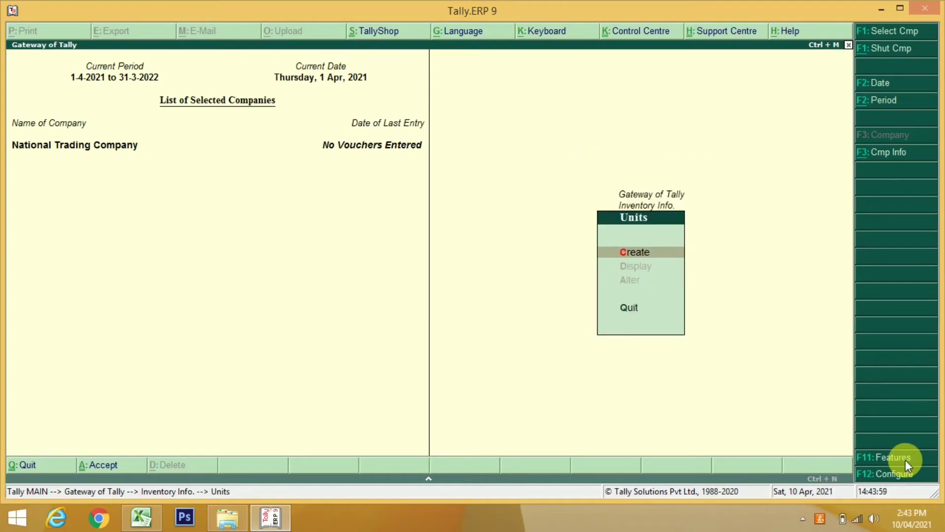
pyautogui.press('Return')
pyautogui.write('Nos')
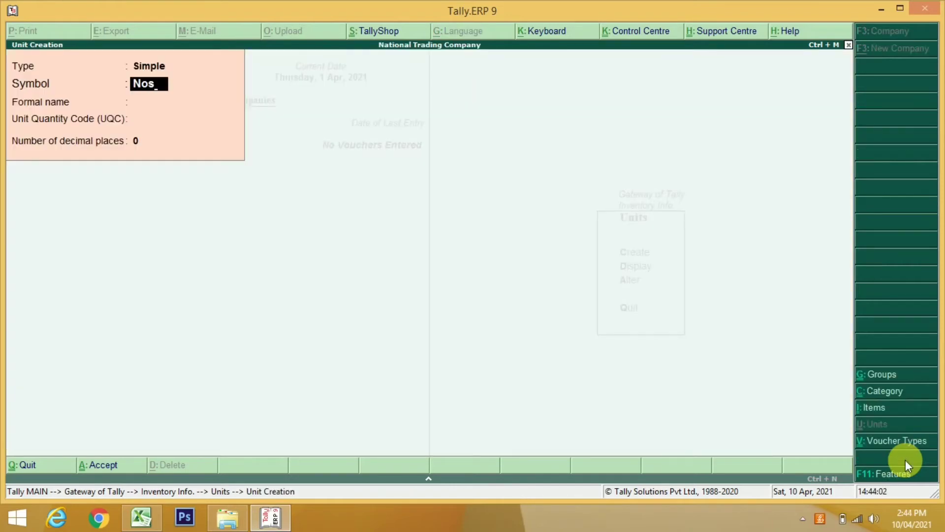
pyautogui.press('Return')
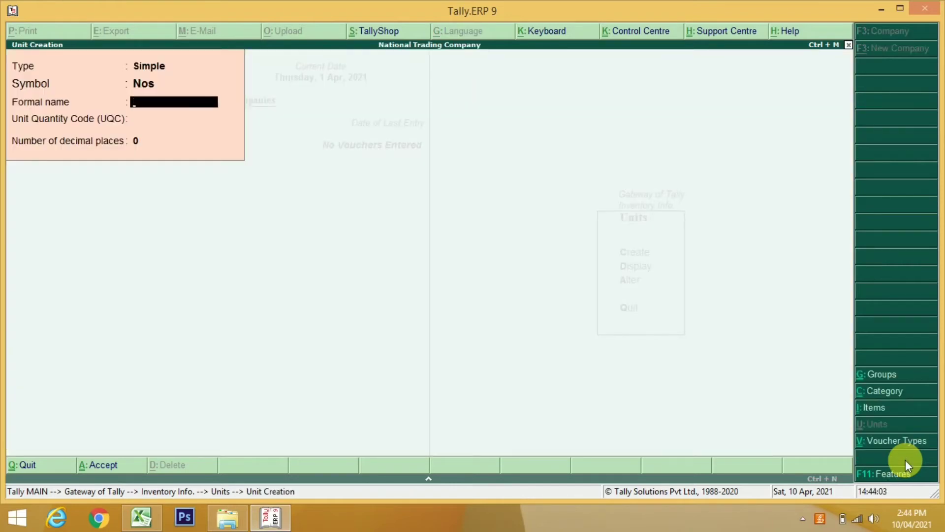
pyautogui.write('Numbers')
pyautogui.press('Return')
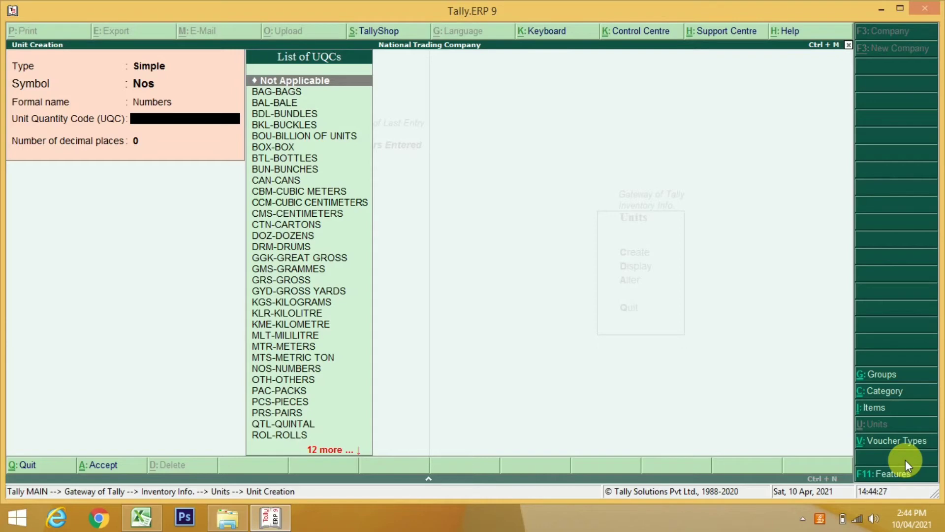
pyautogui.write('Nos')
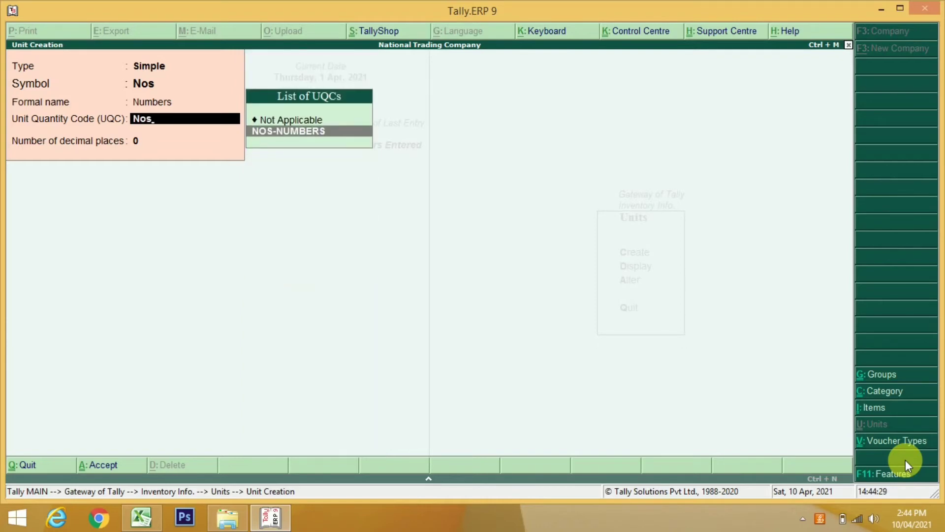
pyautogui.press('Return')
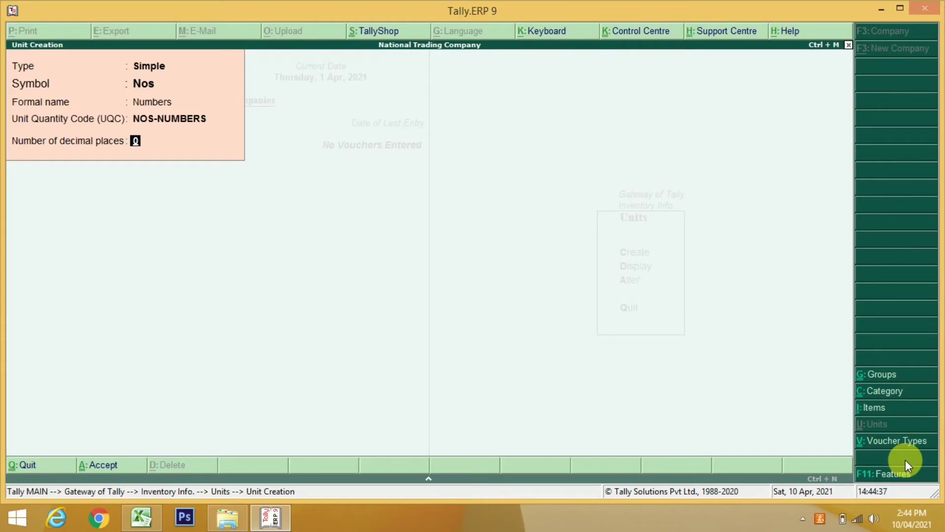
pyautogui.write('2')
pyautogui.press('Return')
pyautogui.press('Return')
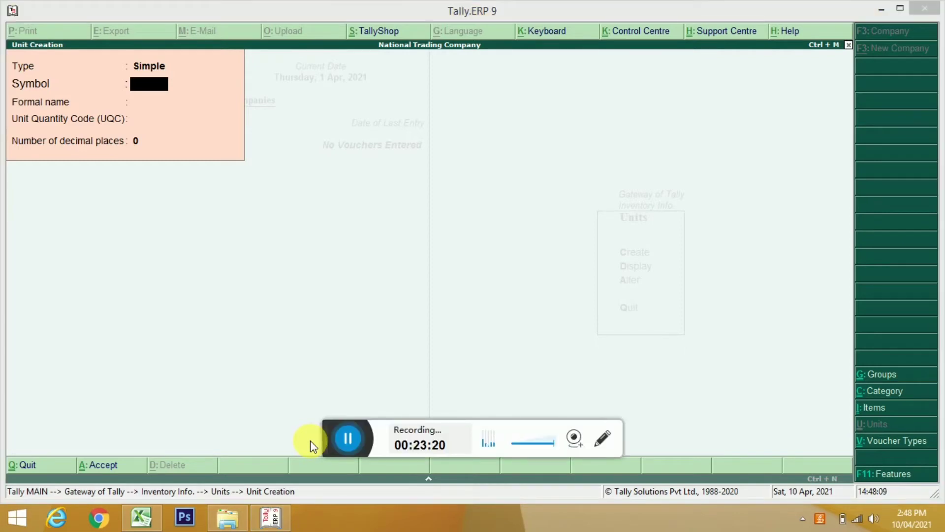
pyautogui.click(340, 440)
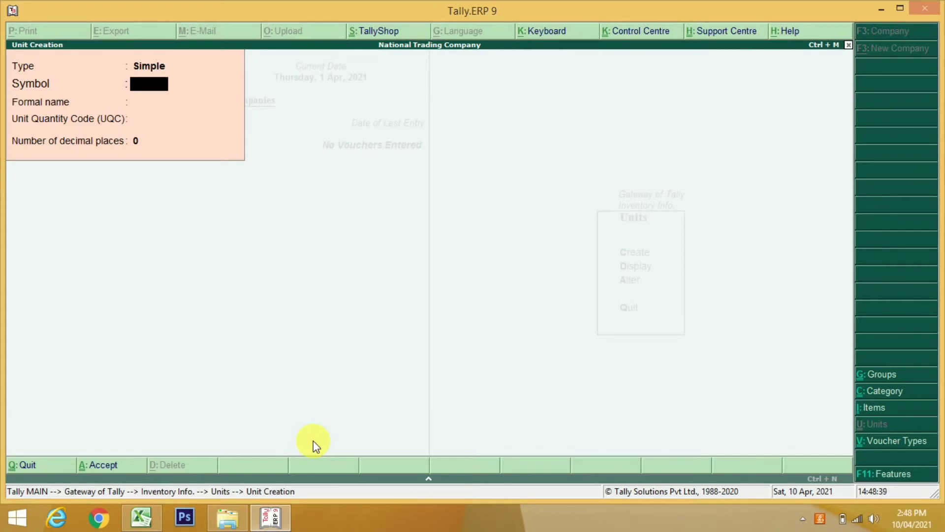
pyautogui.press('Escape')
# Quit the unit form and reopen Company Features from Inventory Info
pyautogui.press('y')
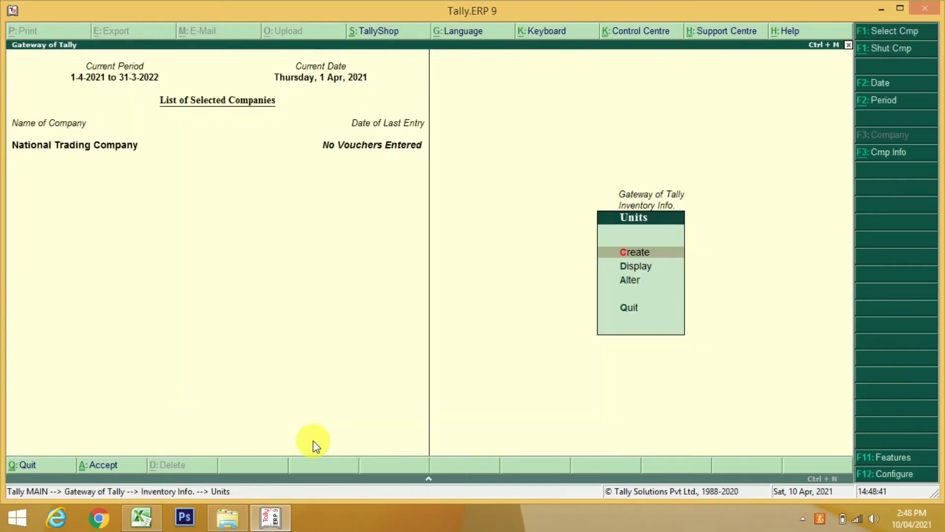
pyautogui.press('Escape')
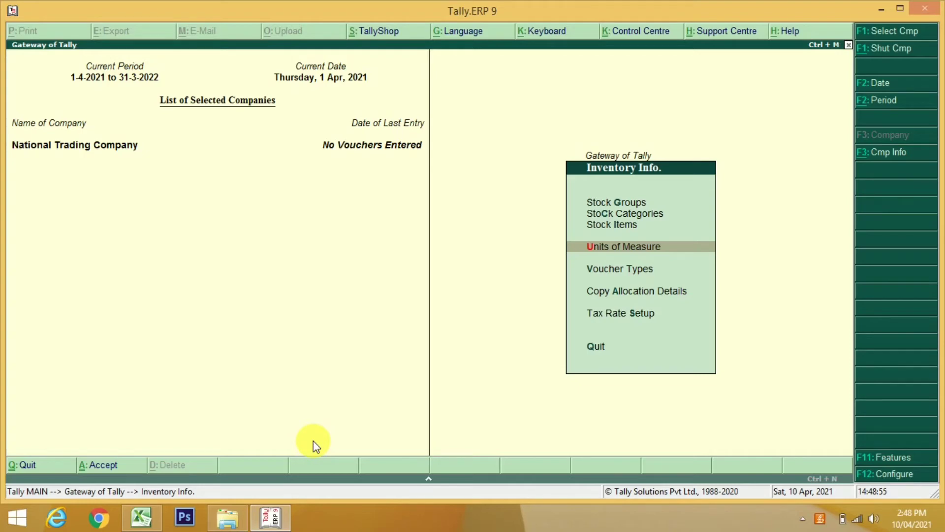
pyautogui.press('Up')
pyautogui.press('Up')
pyautogui.press('Down')
pyautogui.press('Down')
pyautogui.press('Down')
pyautogui.press('Up')
pyautogui.press('Up')
pyautogui.press('Up')
pyautogui.press('Up')
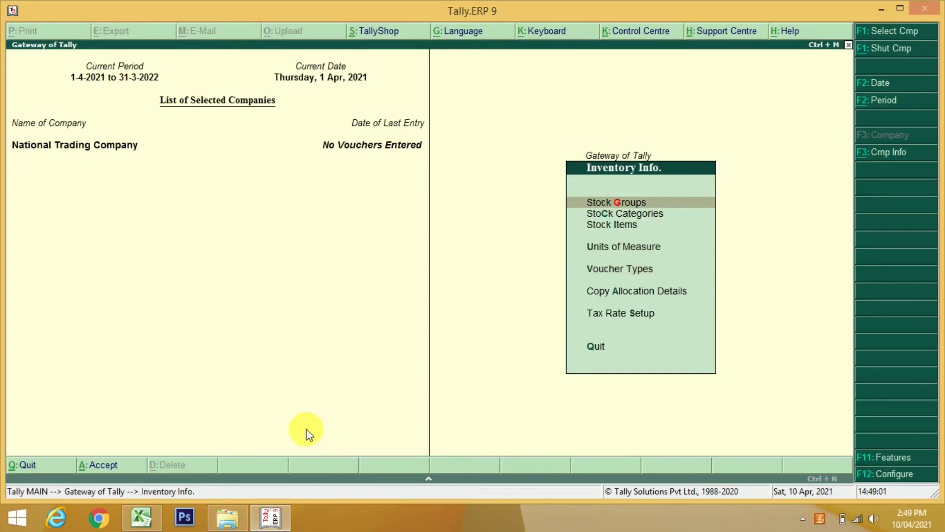
pyautogui.click(874, 462)
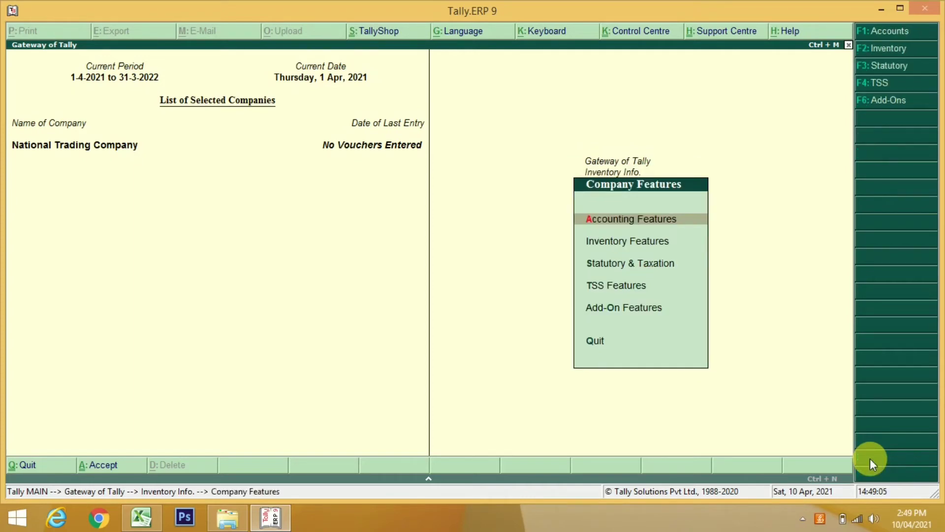
# Set Maintain multiple Godowns to Yes in Inventory Features and accept
pyautogui.press('Down')
pyautogui.press('Return')
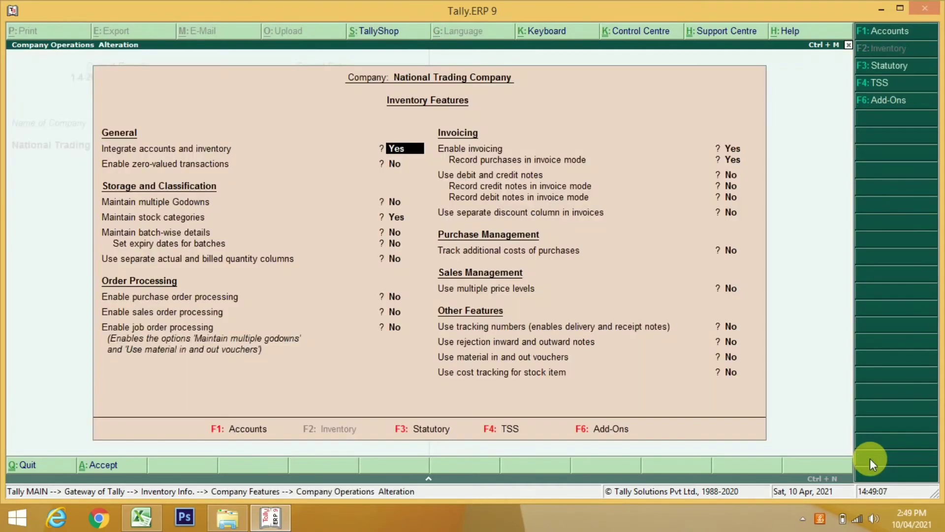
pyautogui.press('Return')
pyautogui.press('Return')
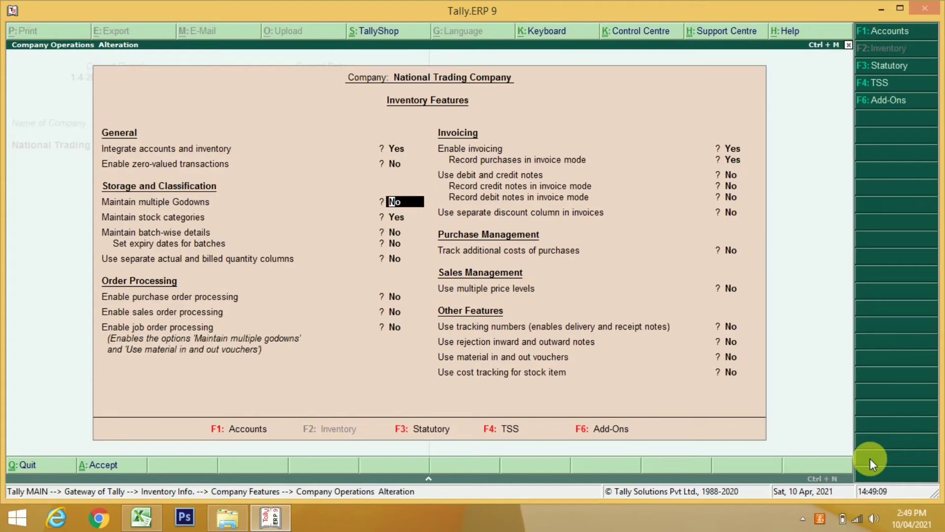
pyautogui.write('y')
pyautogui.press('Return')
pyautogui.press('Return')
pyautogui.press('Return')
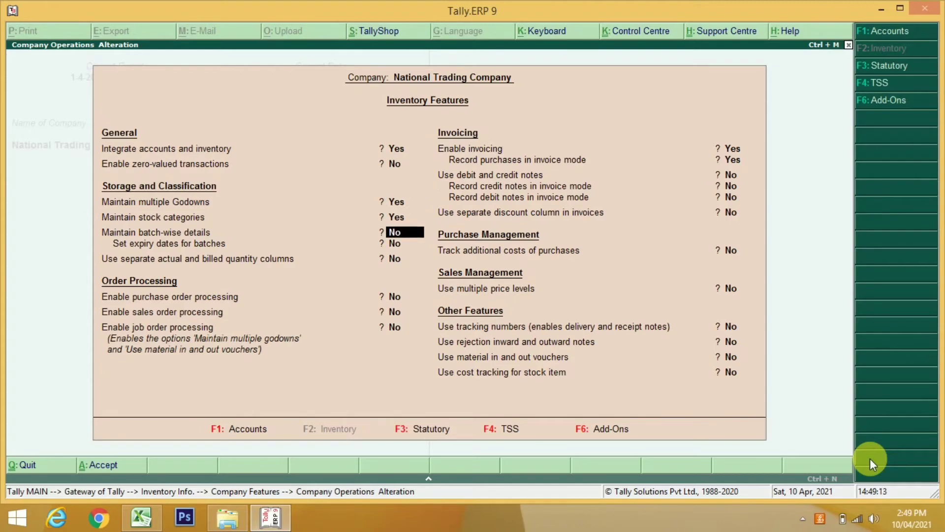
pyautogui.press('Return')
pyautogui.press('Return')
pyautogui.press('Return')
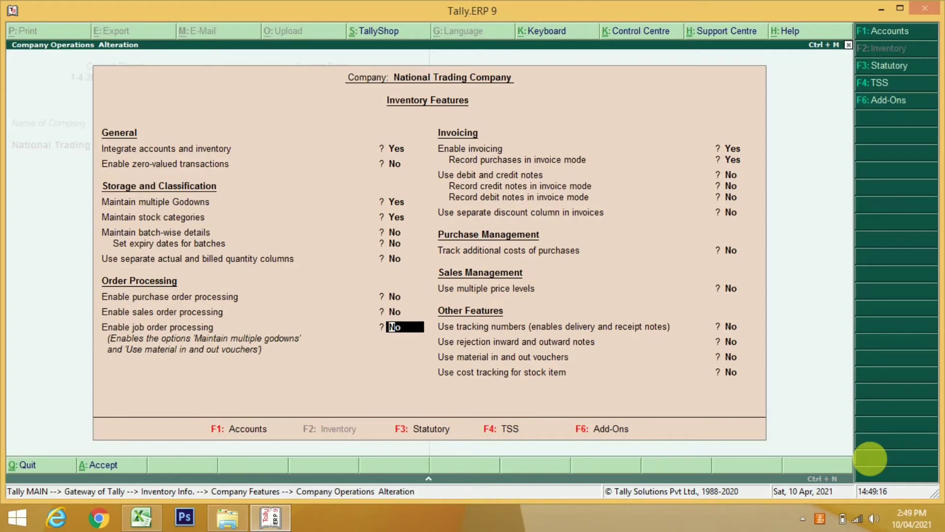
pyautogui.hotkey('ctrl', 'a')
# Return to Inventory Info. and open the Godowns menu
pyautogui.press('Escape')
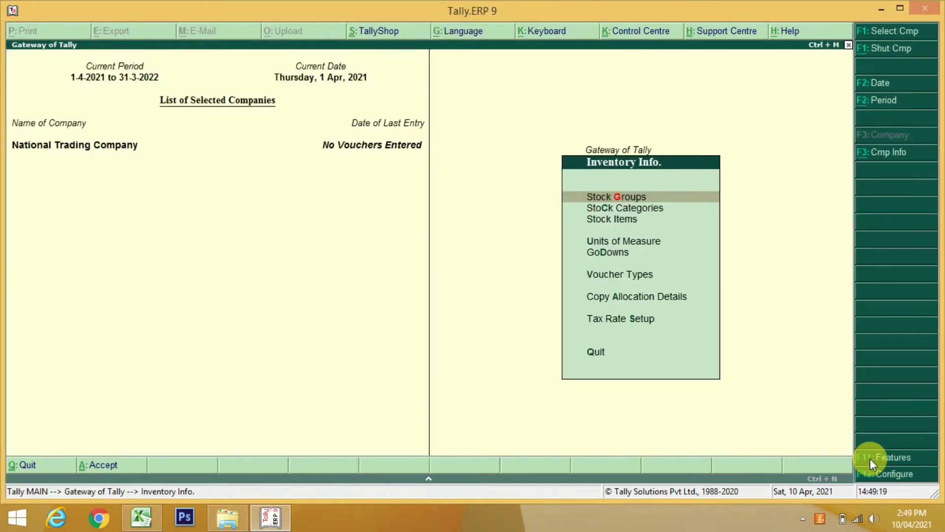
pyautogui.press('Down')
pyautogui.press('Down')
pyautogui.press('Down')
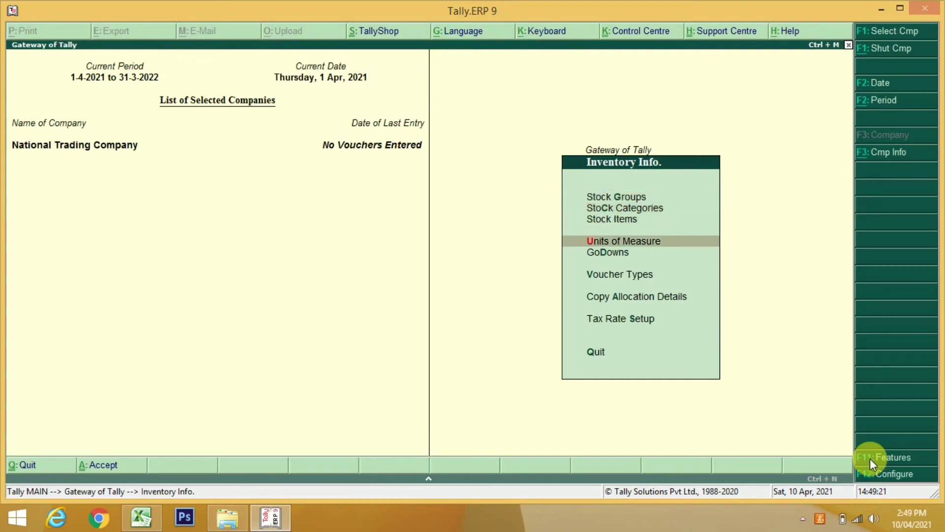
pyautogui.press('Down')
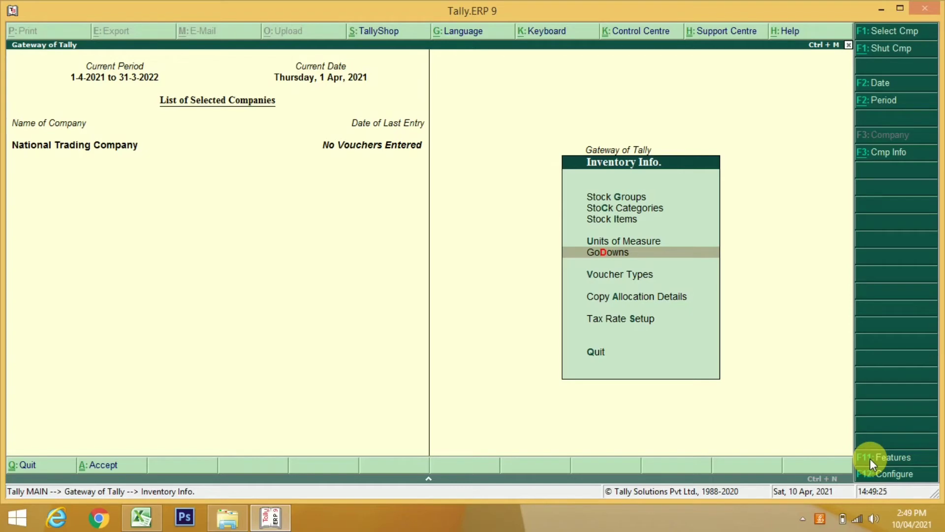
pyautogui.press('Return')
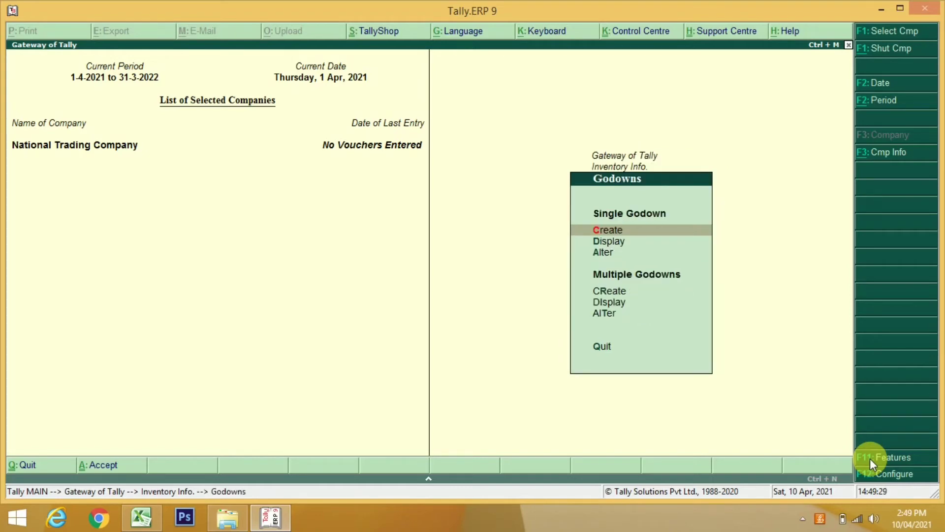
# Rename the Main Location godown to Office Godown and save it
pyautogui.press('Down')
pyautogui.press('Down')
pyautogui.press('Return')
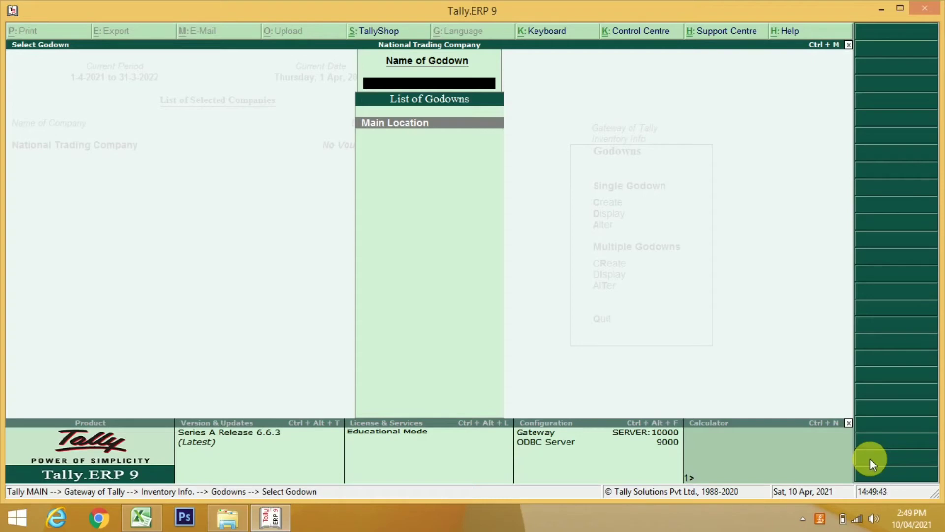
pyautogui.press('Return')
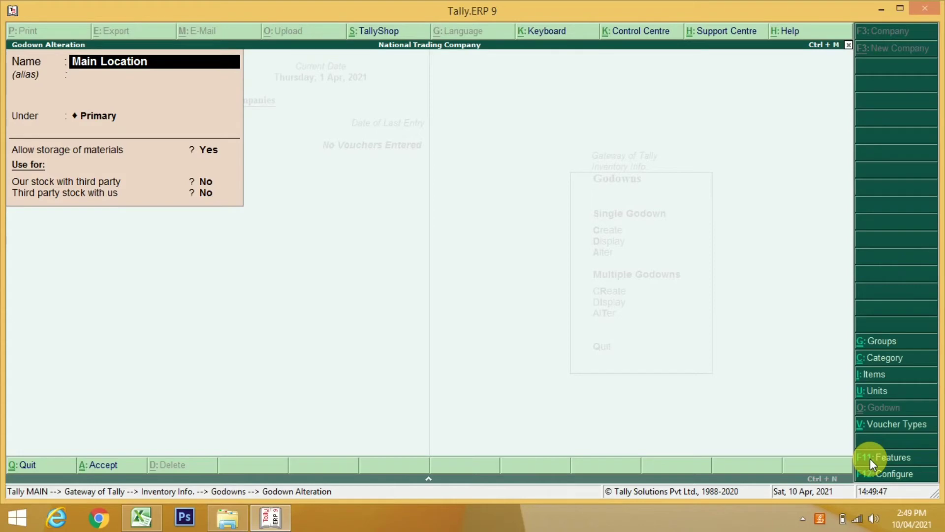
pyautogui.write('O')
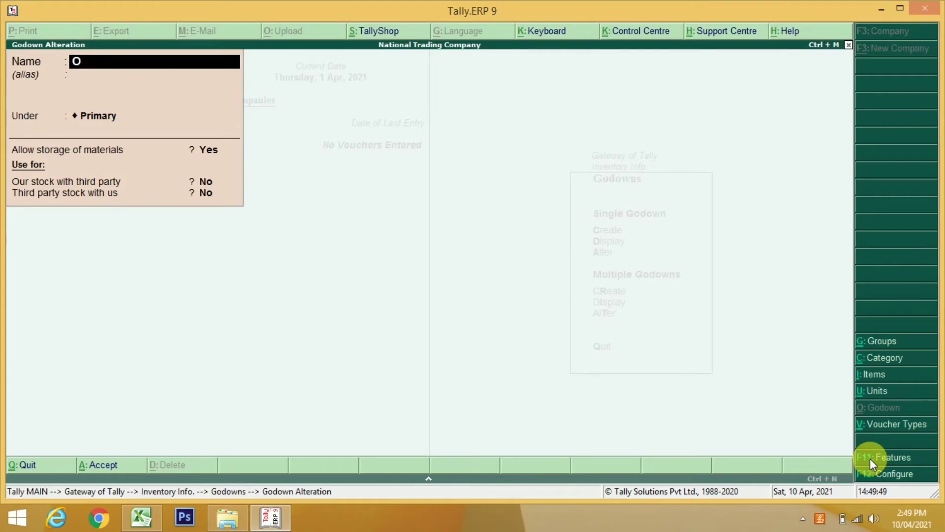
pyautogui.write('ffice Godown')
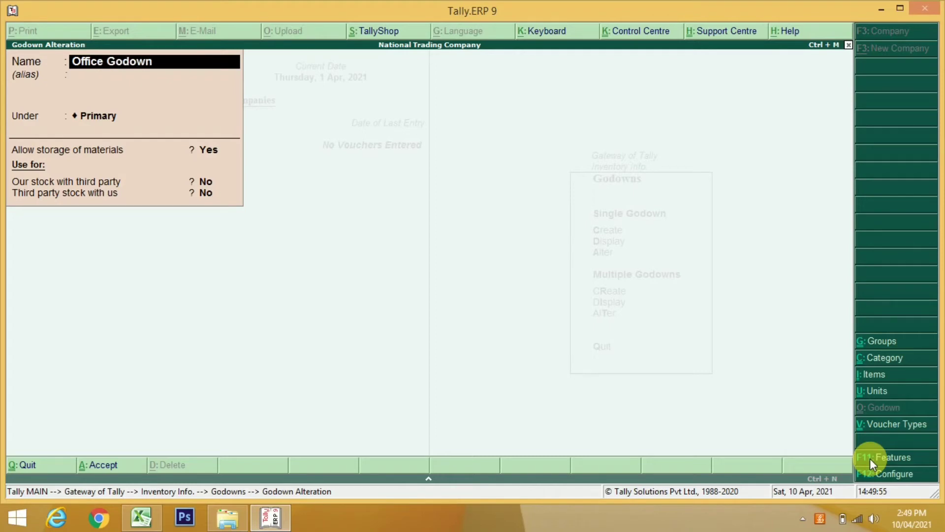
pyautogui.press('Return')
pyautogui.press('Return')
pyautogui.press('Return')
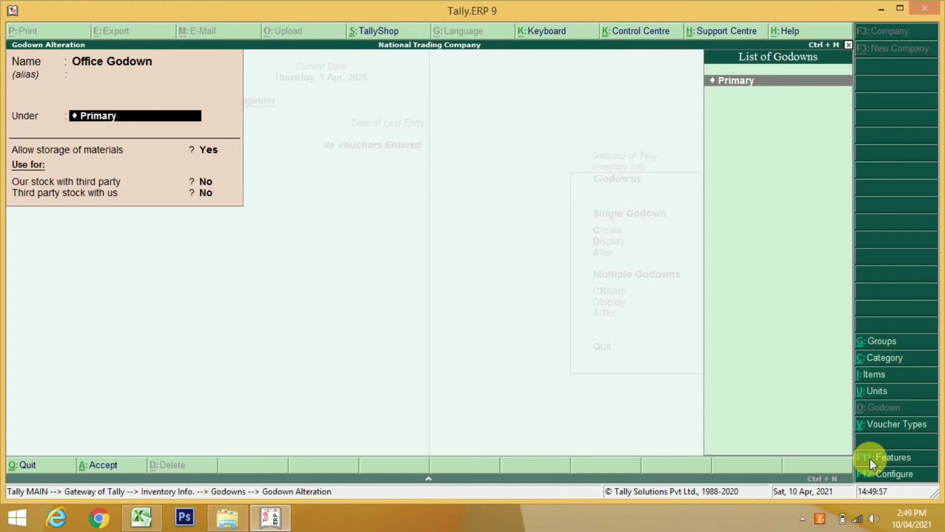
pyautogui.press('Return')
pyautogui.press('Return')
pyautogui.press('Return')
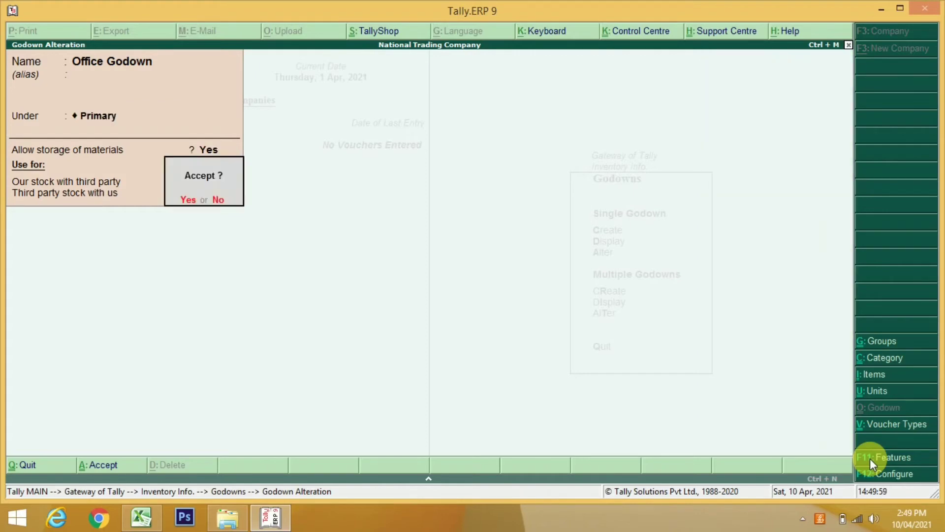
pyautogui.press('Return')
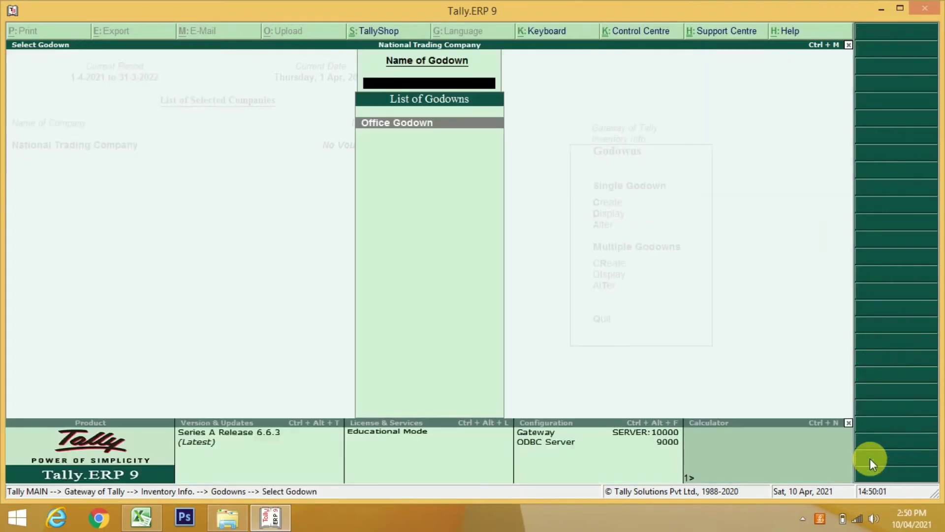
pyautogui.press('Escape')
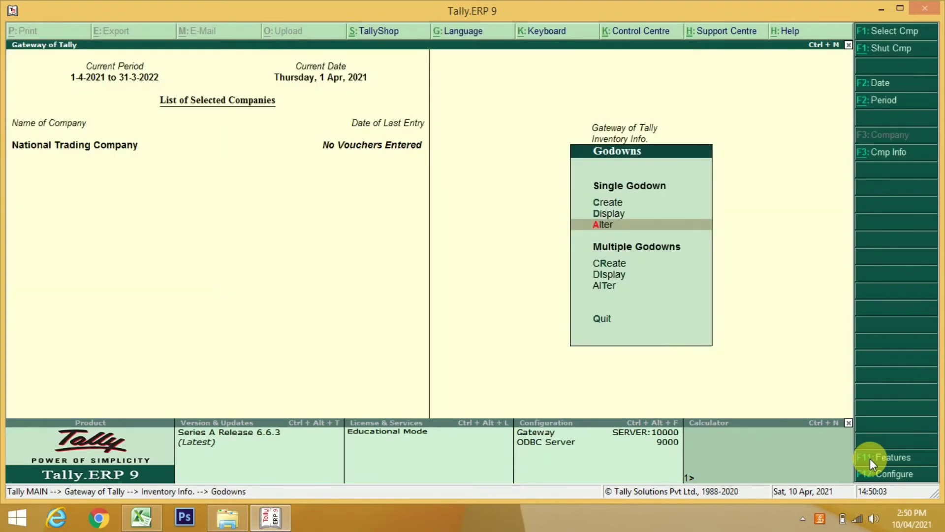
# Create a new godown named Storage Godown under Primary
pyautogui.press('Up')
pyautogui.press('Up')
pyautogui.press('Return')
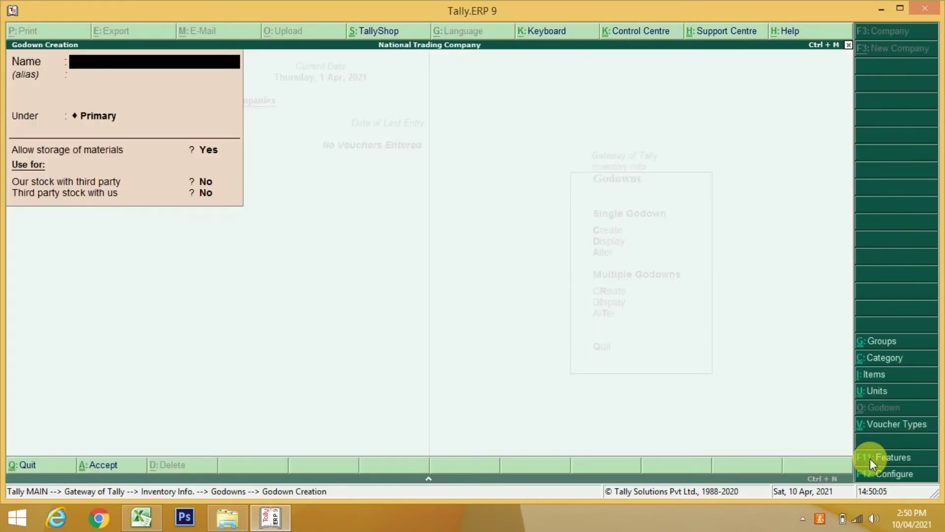
pyautogui.write('Storage Godown')
pyautogui.press('Return')
pyautogui.press('Return')
pyautogui.press('Return')
pyautogui.press('Return')
pyautogui.press('Return')
pyautogui.press('Return')
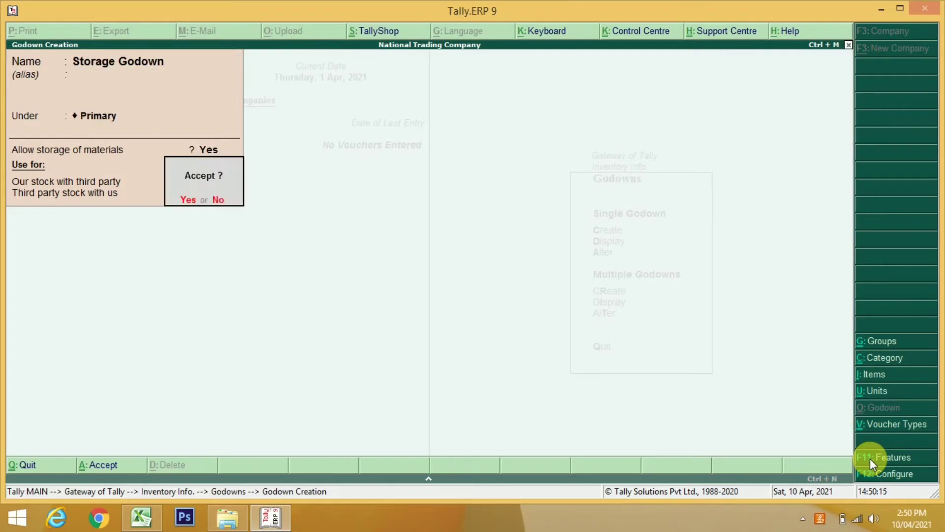
pyautogui.press('Return')
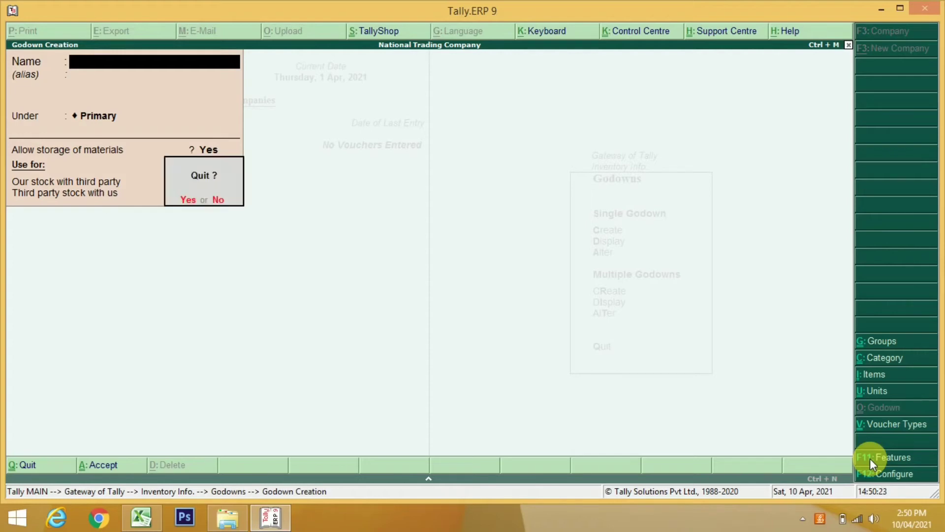
pyautogui.press('Escape')
pyautogui.press('Escape')
pyautogui.press('Up')
pyautogui.press('Up')
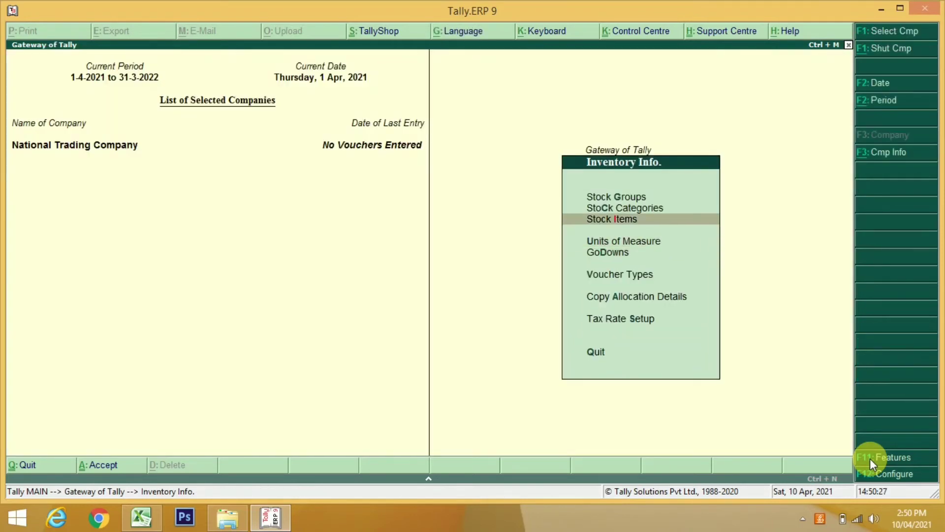
pyautogui.press('Return')
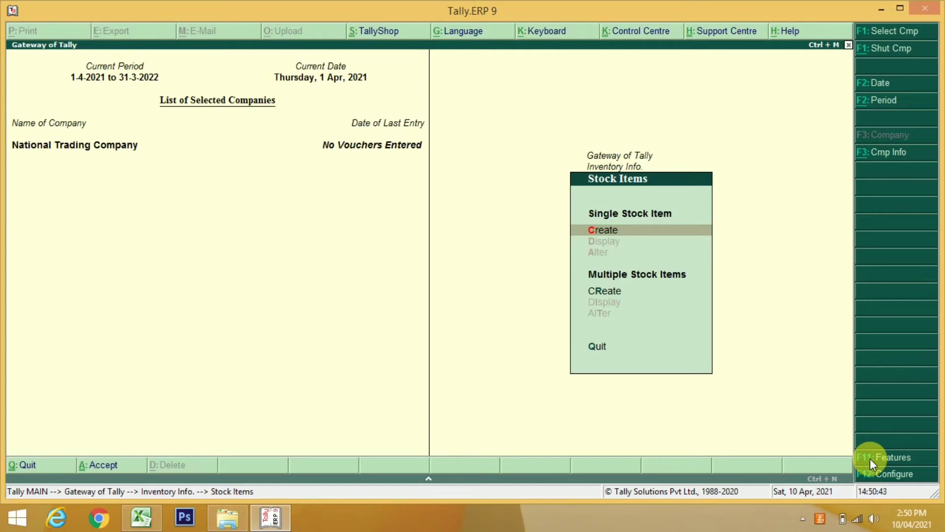
# Start a new stock item named Samsung FT02
pyautogui.click(881, 470)
pyautogui.press('Return')
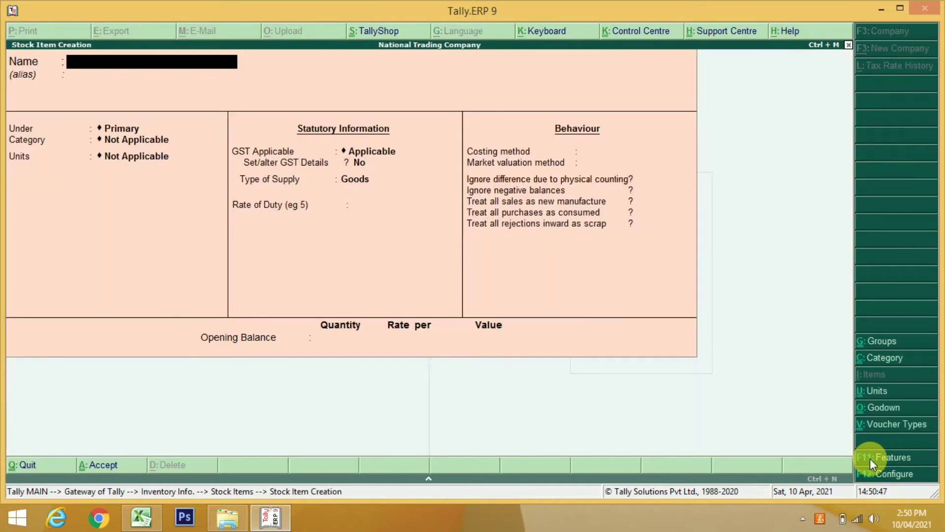
pyautogui.write('Samsung Ft')
pyautogui.press('BackSpace')
pyautogui.write('T 02')
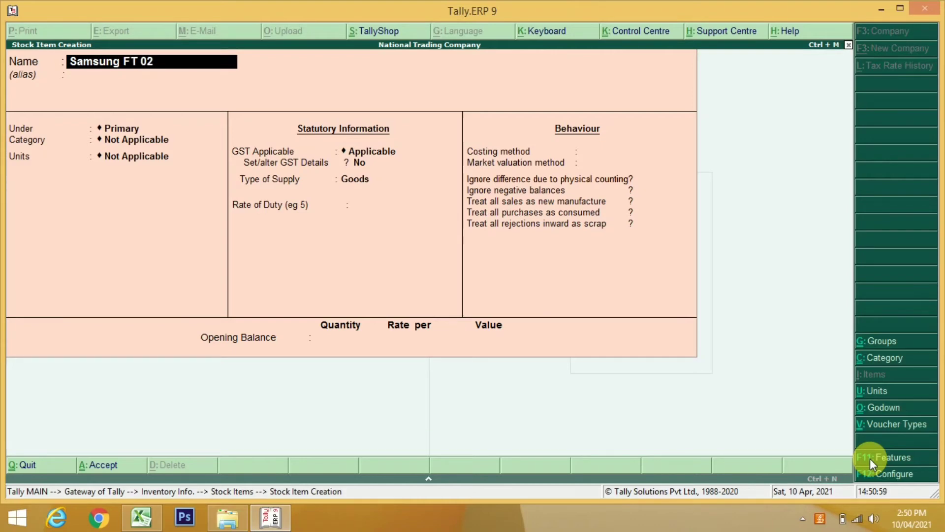
pyautogui.press('BackSpace')
pyautogui.press('BackSpace')
pyautogui.write('02')
pyautogui.press('Return')
pyautogui.press('Return')
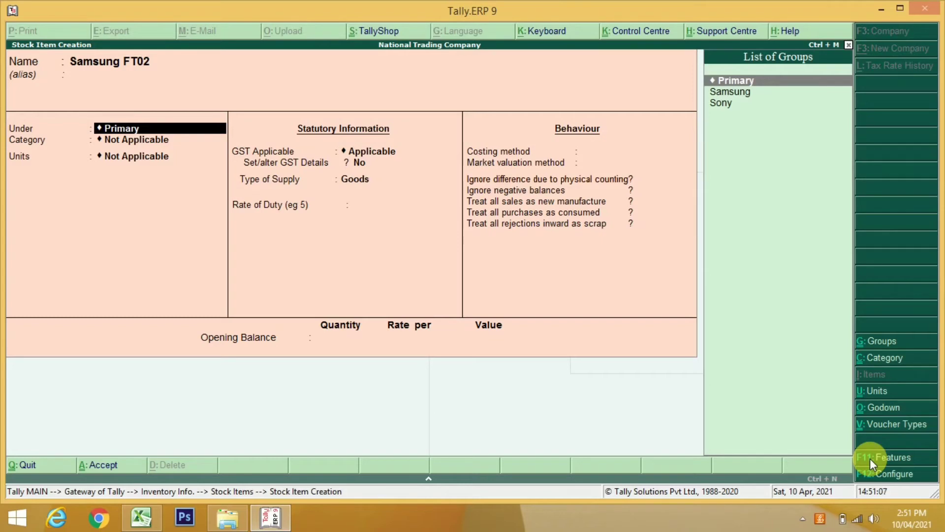
# Set group Samsung, category LCD, unit Nos, and Yes for GST details
pyautogui.press('Down')
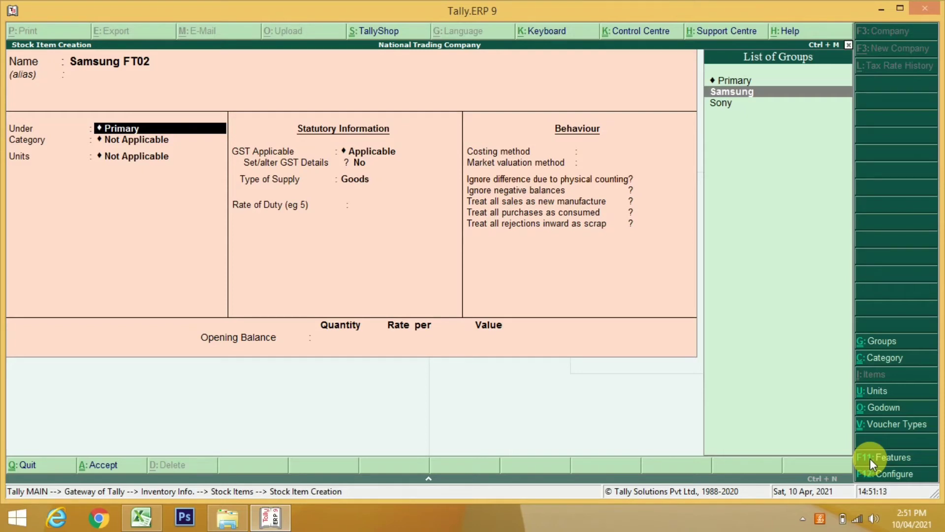
pyautogui.press('Return')
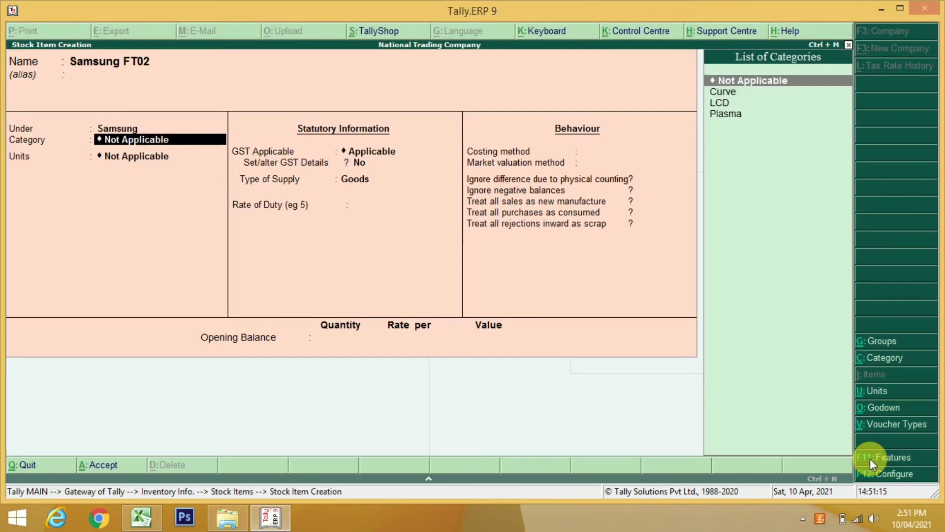
pyautogui.press('Down')
pyautogui.press('Down')
pyautogui.press('Return')
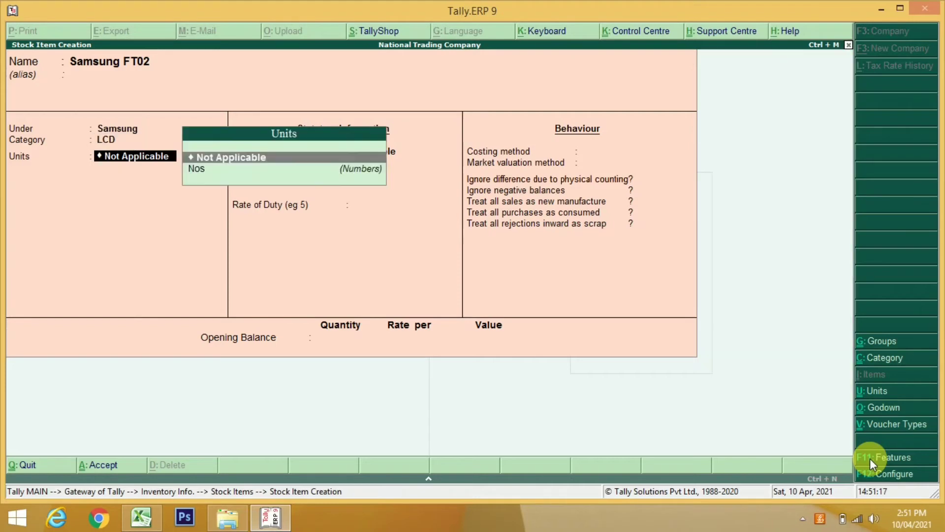
pyautogui.press('Down')
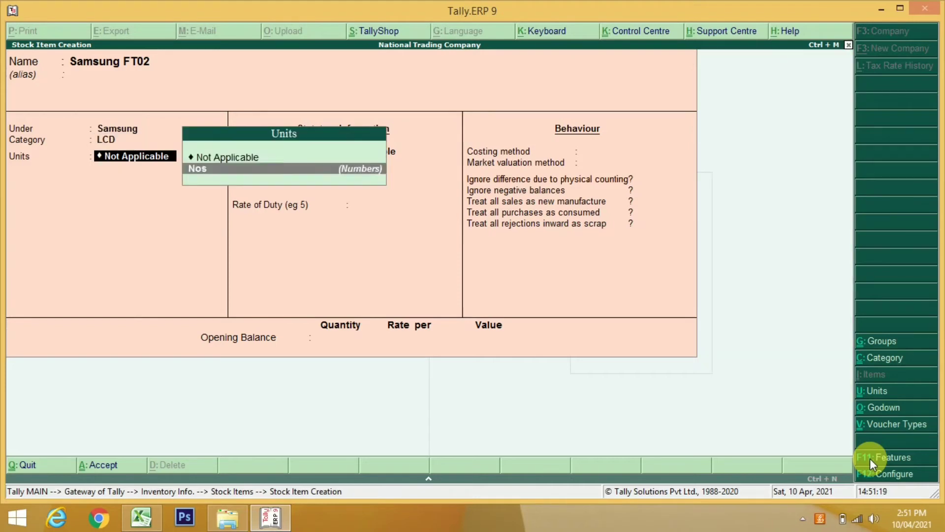
pyautogui.press('Return')
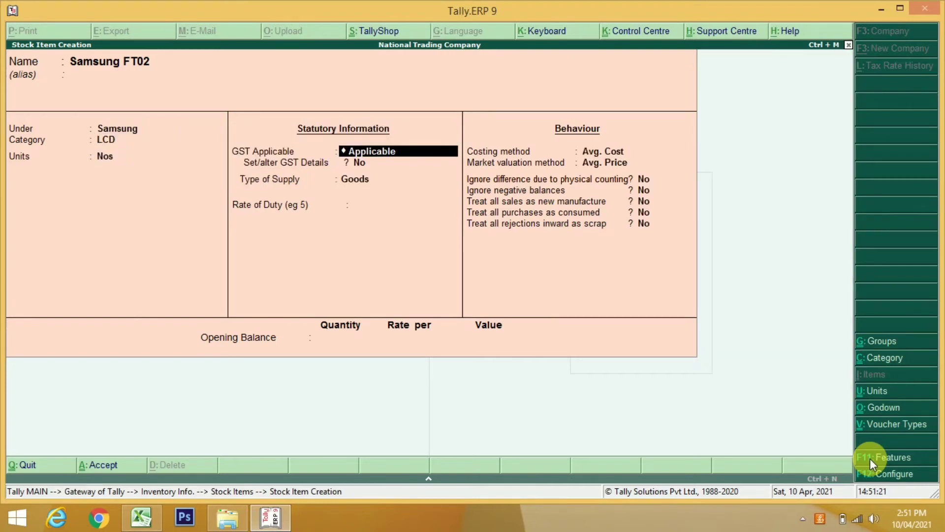
pyautogui.press('Return')
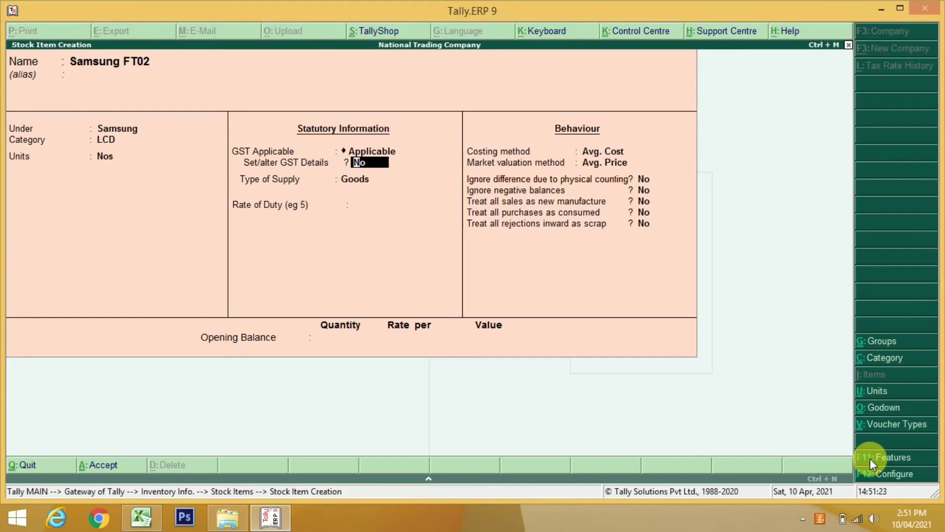
pyautogui.write('y')
pyautogui.press('Return')
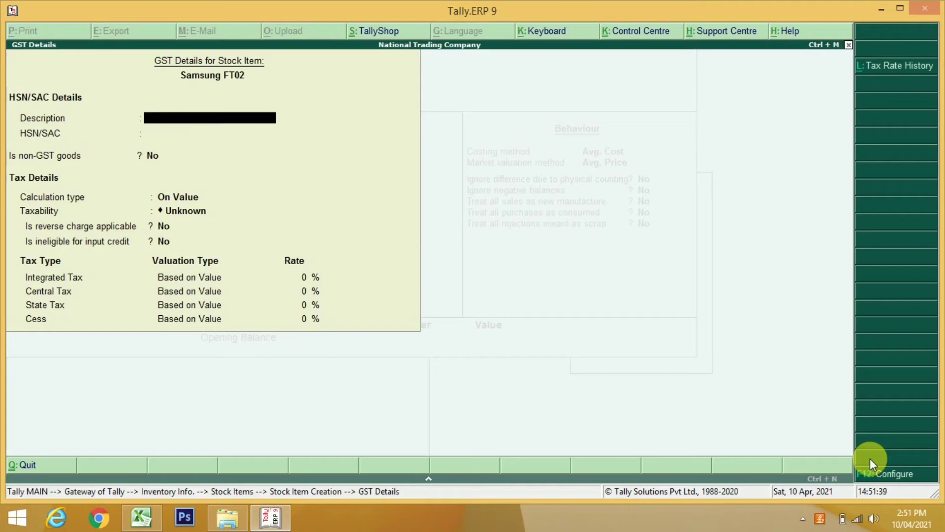
# Enter description Samsung FT 02, HSN/SAC 8528, Taxable, and 28% integrated tax
pyautogui.click(886, 480)
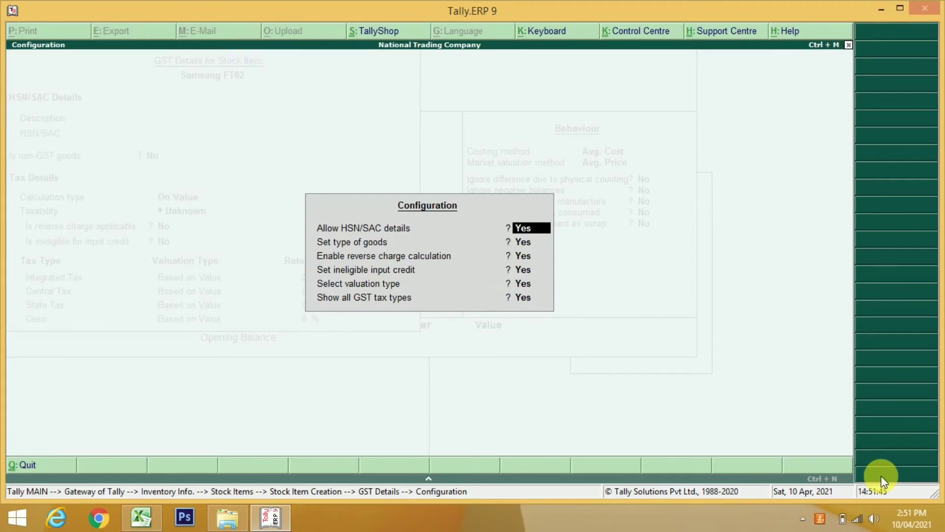
pyautogui.hotkey('ctrl', 'a')
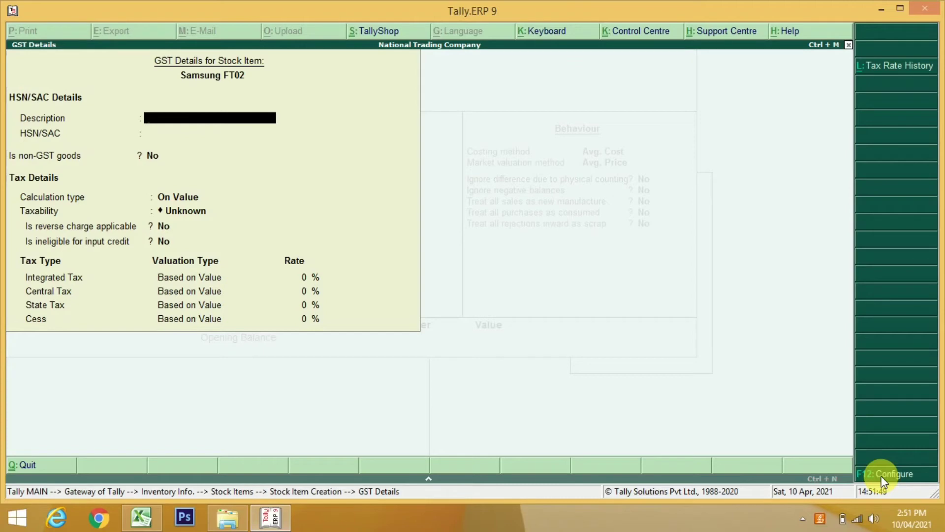
pyautogui.write('Samsung FT 02')
pyautogui.press('Return')
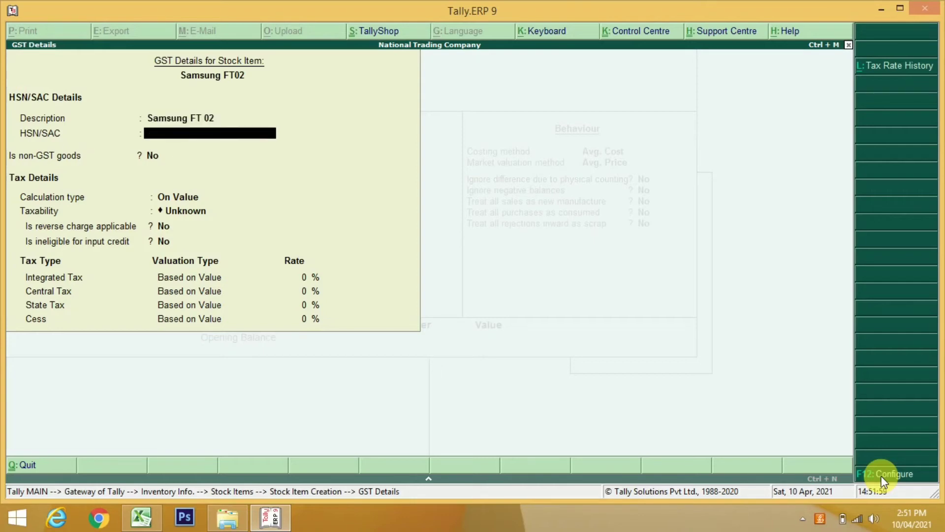
pyautogui.write('8528')
pyautogui.press('Return')
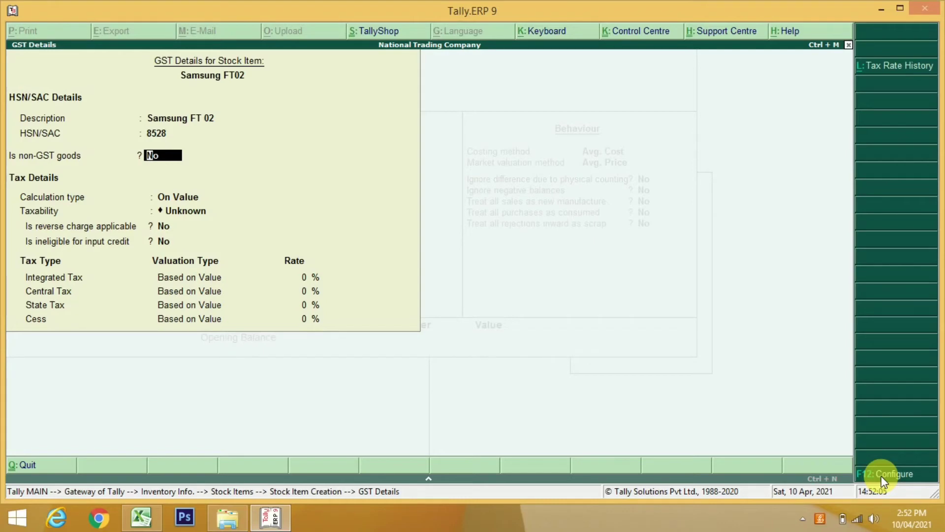
pyautogui.press('Return')
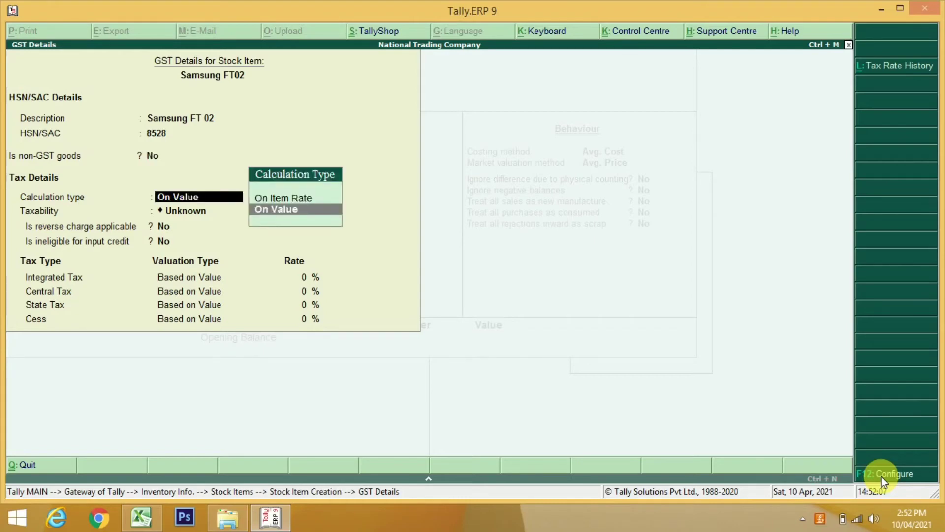
pyautogui.press('Return')
pyautogui.press('Down')
pyautogui.press('Down')
pyautogui.press('Down')
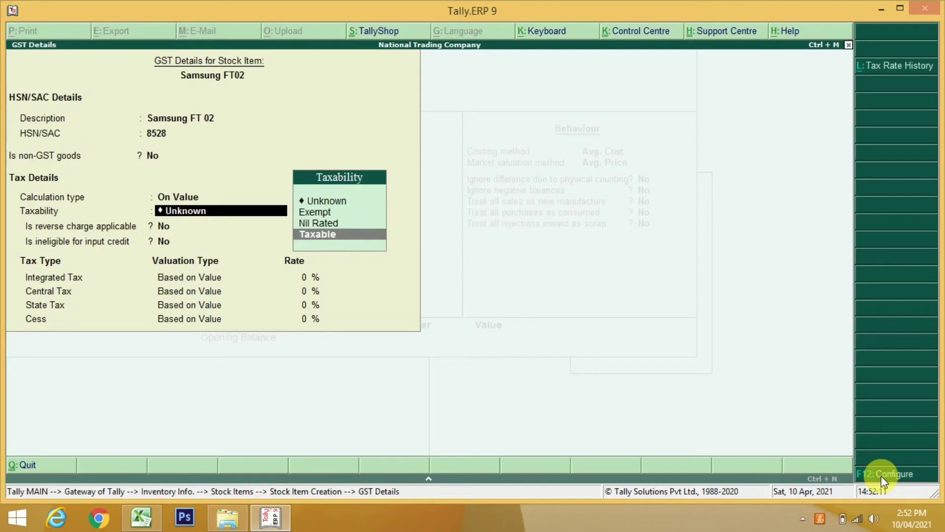
pyautogui.press('Return')
pyautogui.press('Return')
pyautogui.press('Return')
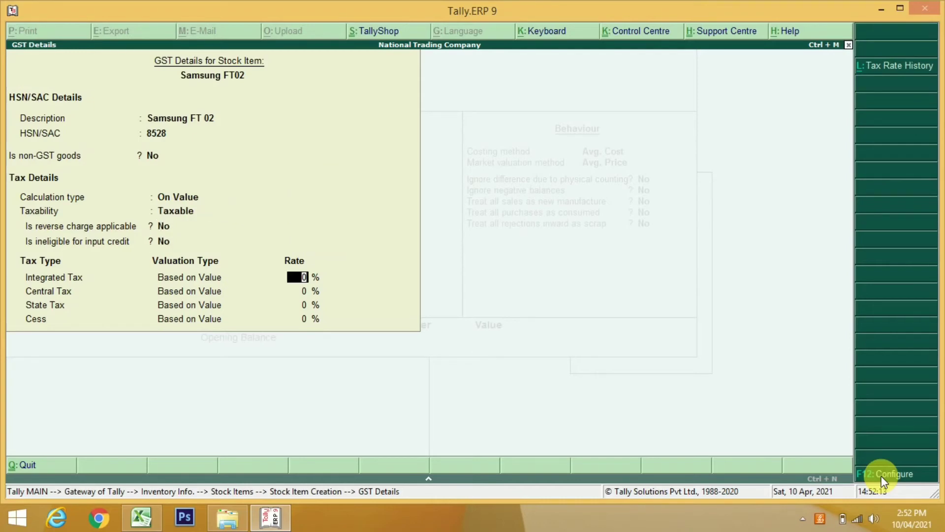
pyautogui.write('28')
pyautogui.press('Return')
pyautogui.press('Return')
pyautogui.press('Return')
pyautogui.press('Return')
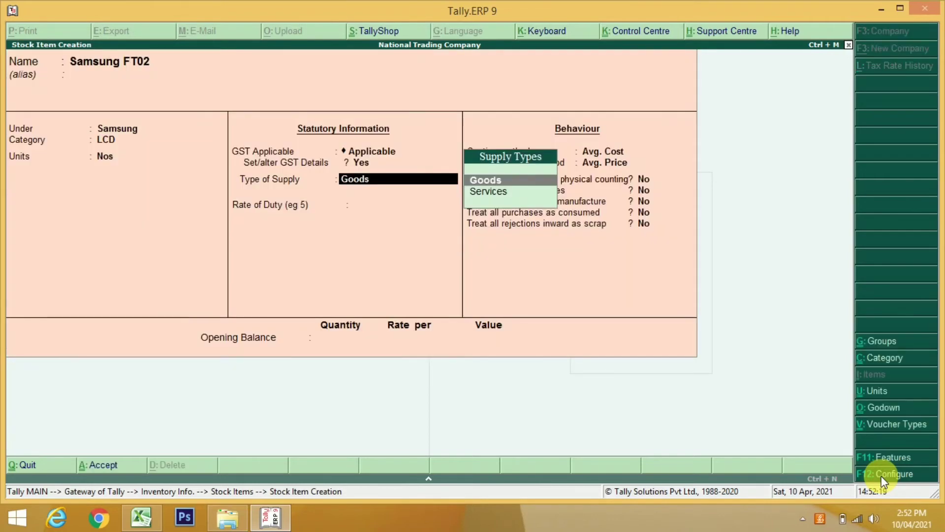
# Accept Samsung FT02 with Goods supply type and 0 rate of duty
pyautogui.press('Return')
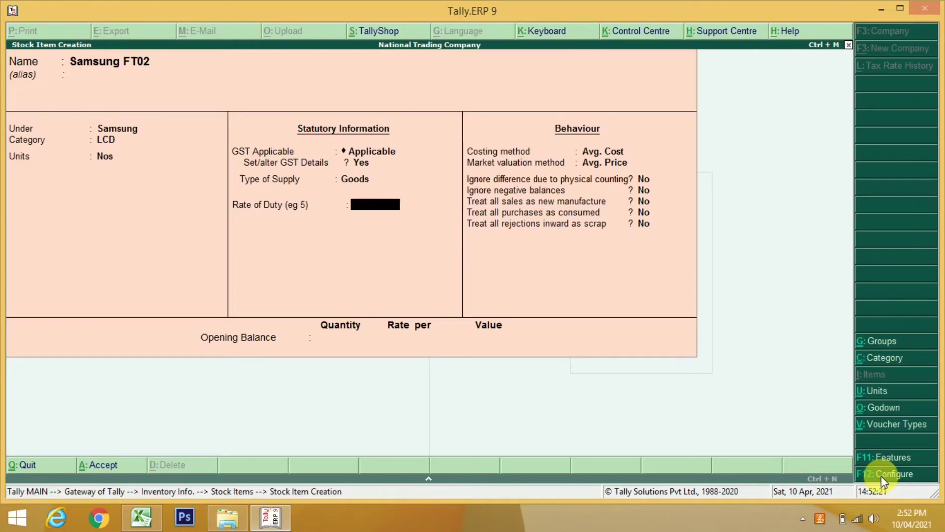
pyautogui.press('Return')
pyautogui.press('Return')
pyautogui.press('Return')
pyautogui.press('Return')
pyautogui.press('Return')
pyautogui.press('Return')
pyautogui.press('Return')
pyautogui.press('Return')
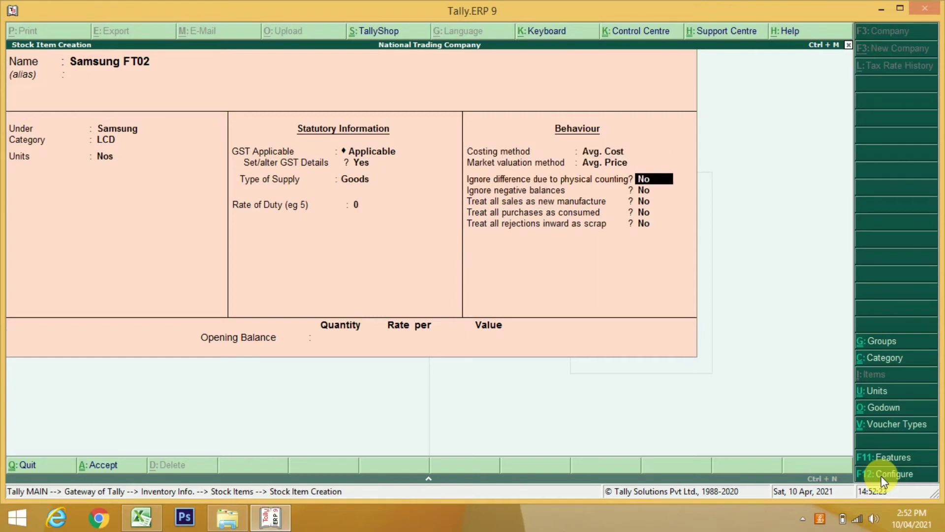
pyautogui.press('Return')
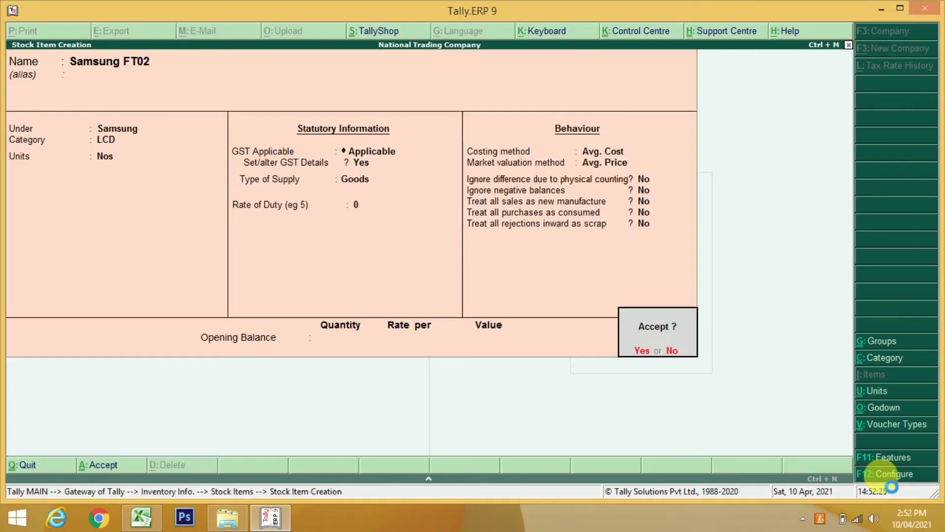
pyautogui.press('Return')
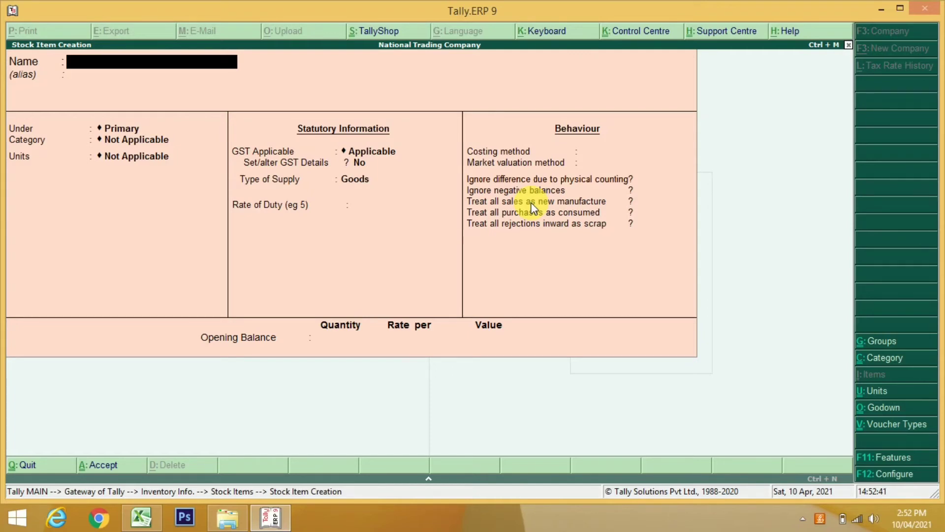
pyautogui.press('F12')
# Set 'Allow advanced entries in masters' to No, then name the new item Samsung FT03
pyautogui.press('Return')
pyautogui.press('Return')
pyautogui.press('Return')
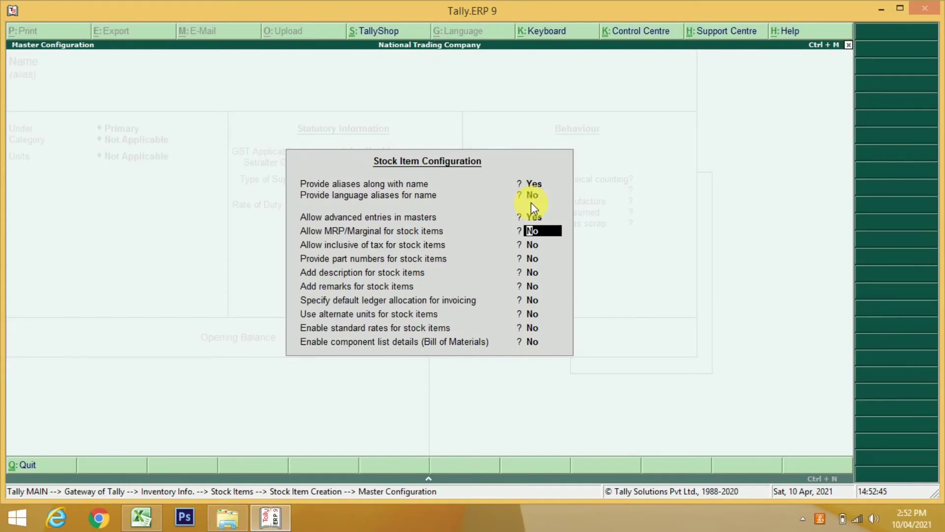
pyautogui.press('Up')
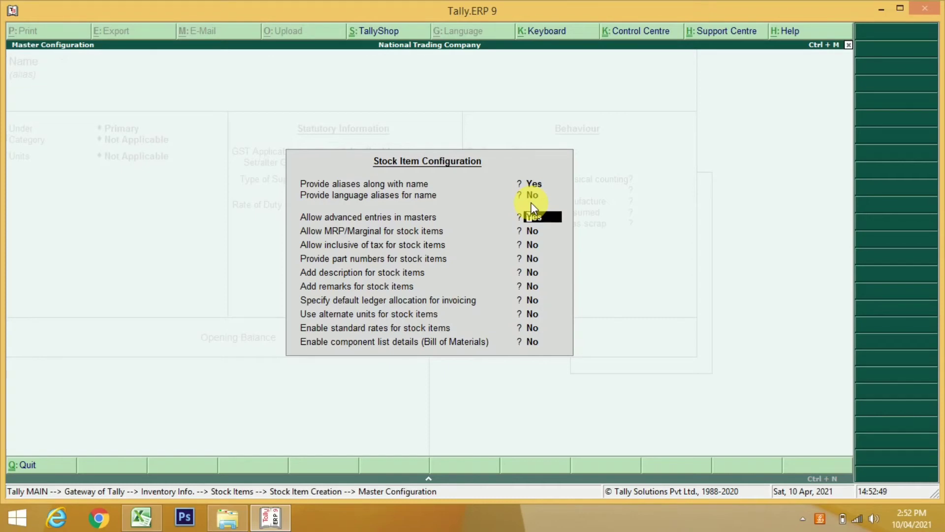
pyautogui.write('n')
pyautogui.press('Return')
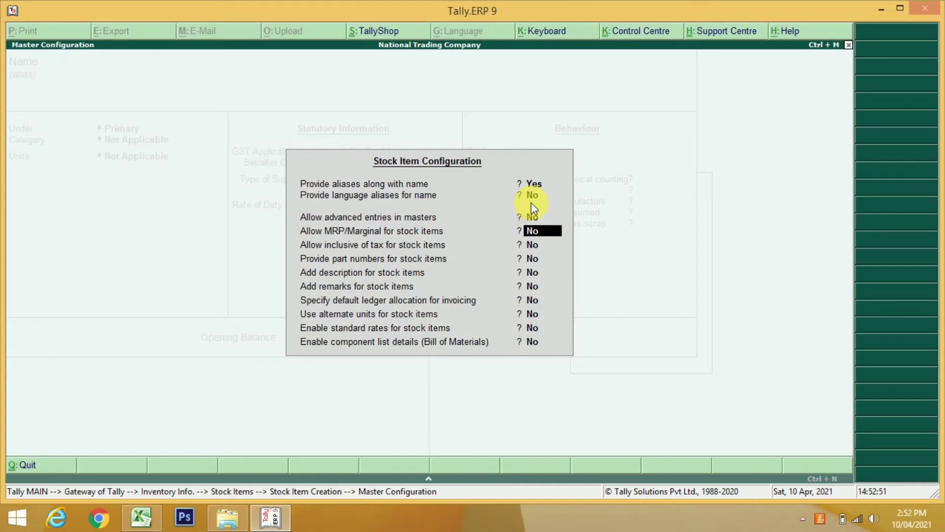
pyautogui.hotkey('ctrl', 'a')
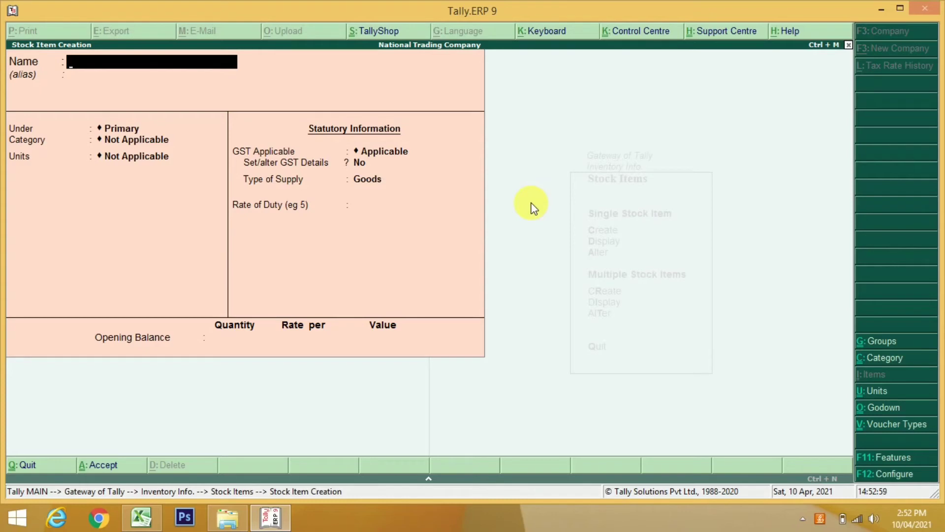
pyautogui.write('Samsung FT03')
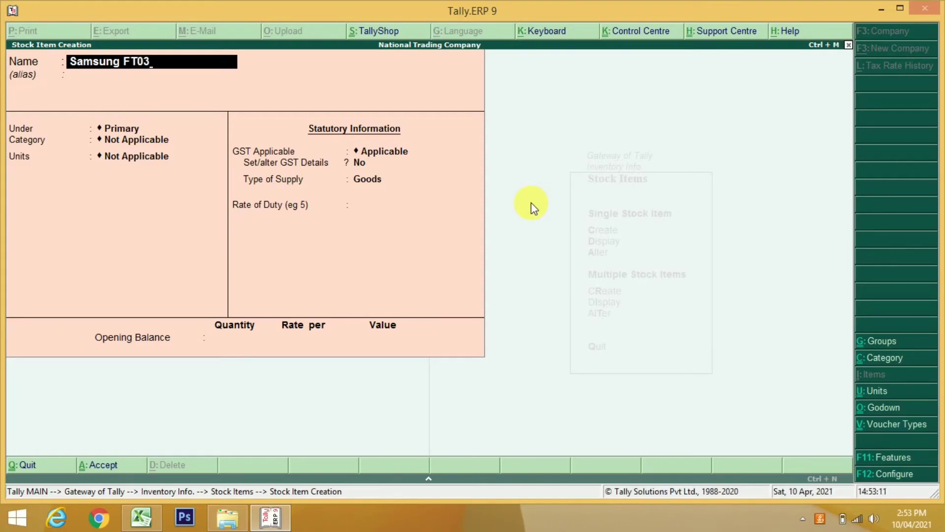
# Place Samsung FT03 under Samsung with category LCD and units Nos
pyautogui.press('Return')
pyautogui.press('Down')
pyautogui.press('Return')
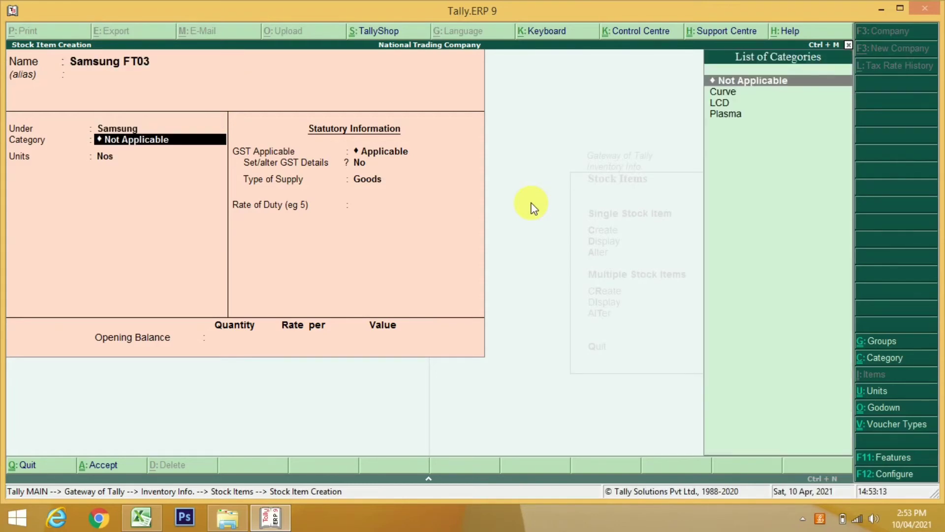
pyautogui.press('Down')
pyautogui.press('Down')
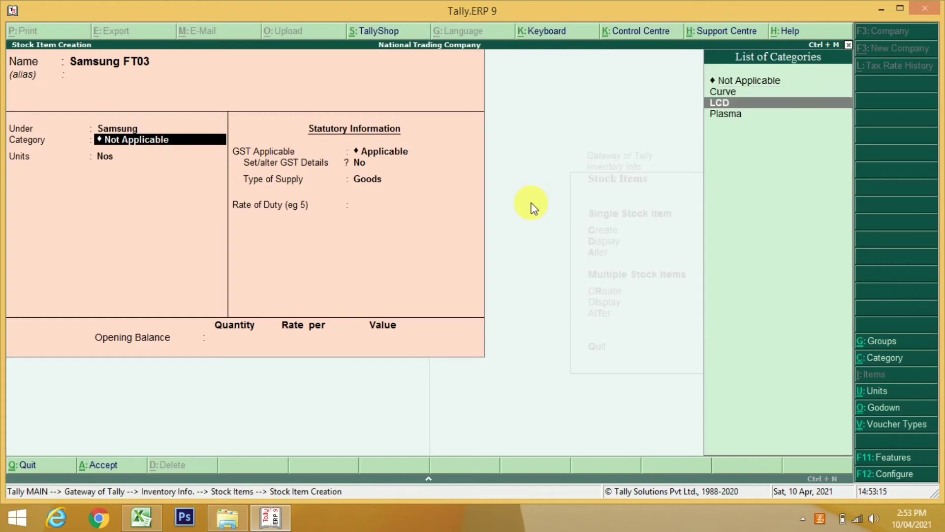
pyautogui.press('Return')
pyautogui.press('Return')
pyautogui.press('Return')
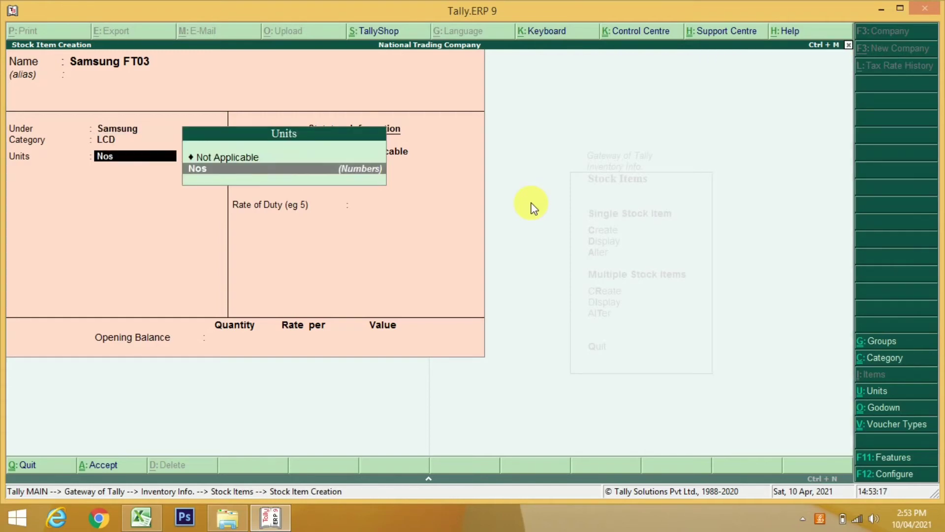
# Turn on GST details and enter the description Samsung FT03
pyautogui.press('y')
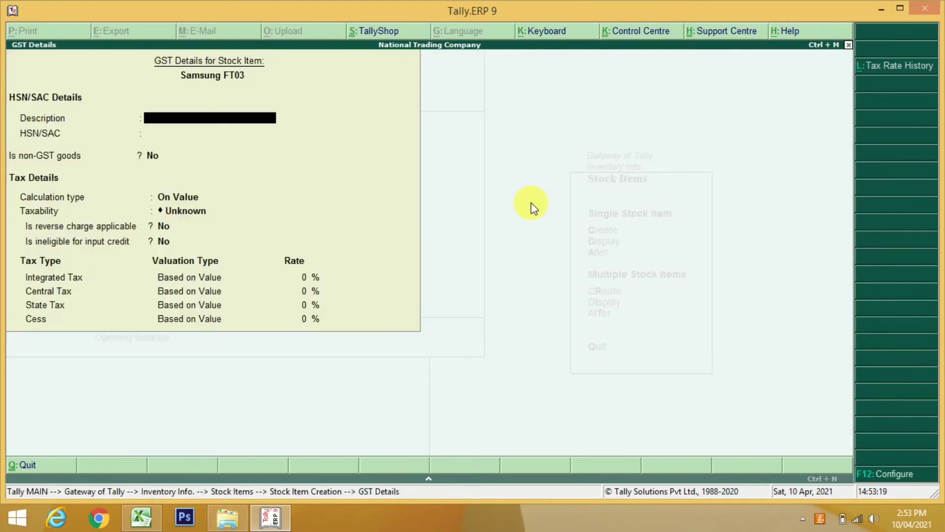
pyautogui.write('Sales GST @ 18%')
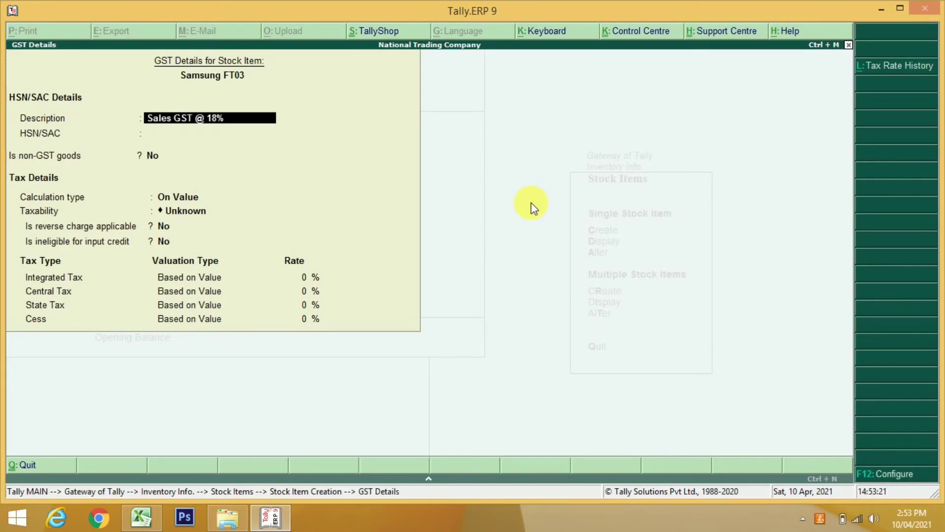
pyautogui.press('BackSpace')
pyautogui.press('BackSpace')
pyautogui.press('BackSpace')
pyautogui.press('BackSpace')
pyautogui.press('BackSpace')
pyautogui.press('BackSpace')
pyautogui.press('BackSpace')
pyautogui.press('BackSpace')
pyautogui.press('BackSpace')
pyautogui.press('BackSpace')
pyautogui.press('BackSpace')
pyautogui.press('BackSpace')
pyautogui.press('BackSpace')
pyautogui.press('BackSpace')
pyautogui.press('BackSpace')
pyautogui.write('San')
pyautogui.press('BackSpace')
pyautogui.write('msung FT')
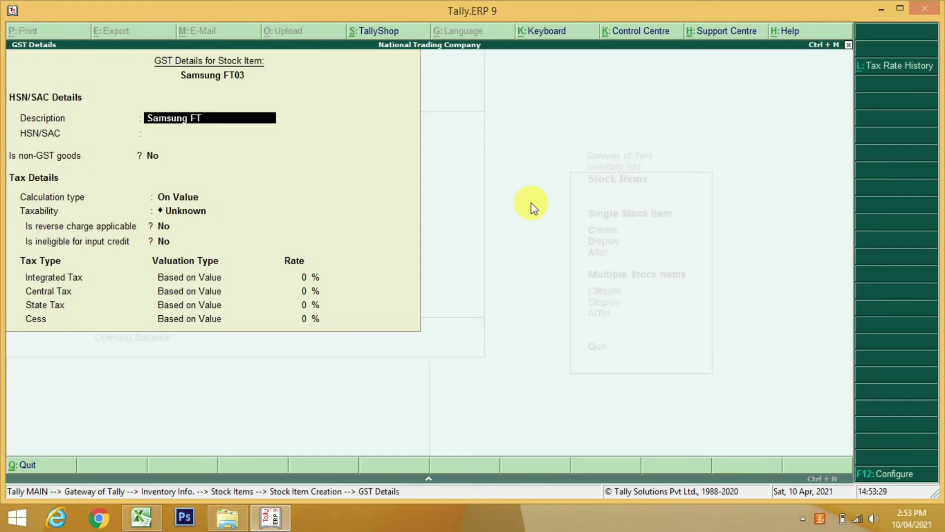
pyautogui.write('03')
pyautogui.press('Return')
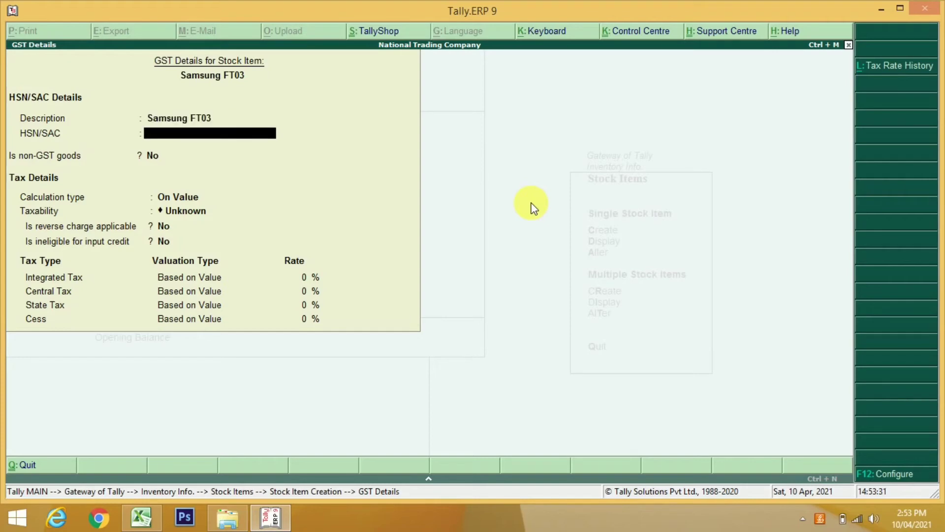
# Set HSN 8528, taxability Taxable and a 28% integrated tax rate
pyautogui.write('8528')
pyautogui.press('Return')
pyautogui.press('Return')
pyautogui.press('Return')
pyautogui.press('Down')
pyautogui.press('Down')
pyautogui.press('Down')
pyautogui.press('Return')
pyautogui.press('Return')
pyautogui.press('Return')
pyautogui.write('28')
pyautogui.press('Return')
pyautogui.press('Return')
pyautogui.press('Return')
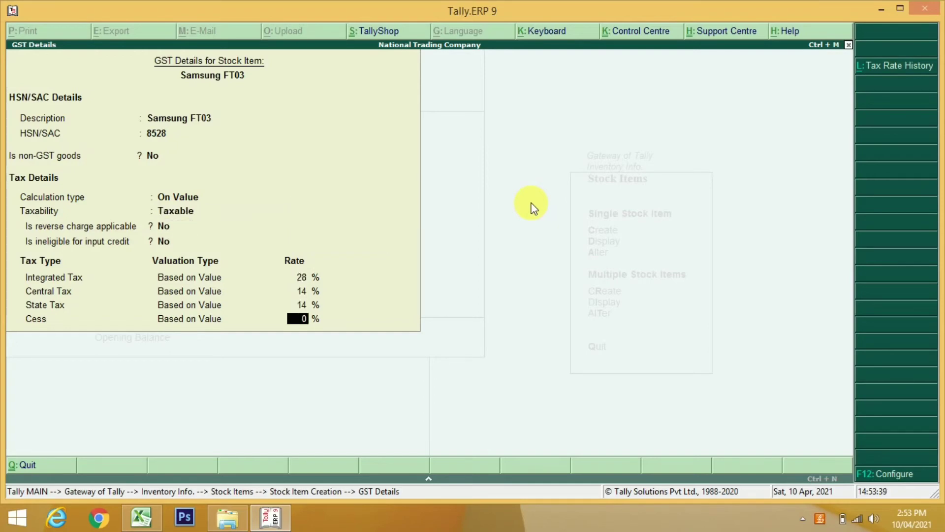
pyautogui.press('Return')
pyautogui.press('Return')
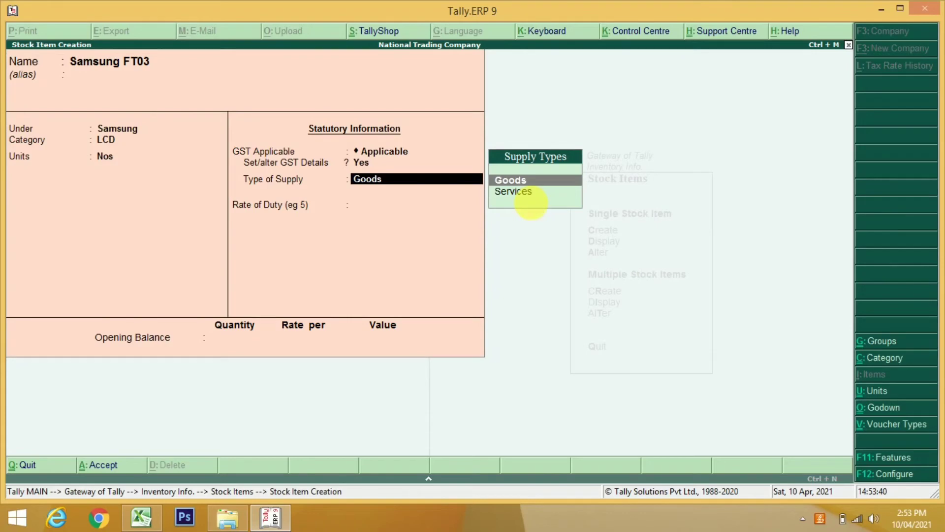
# Save Samsung FT03 and start Samsung G49 under Samsung, category Curve, units Nos
pyautogui.hotkey('ctrl', 'a')
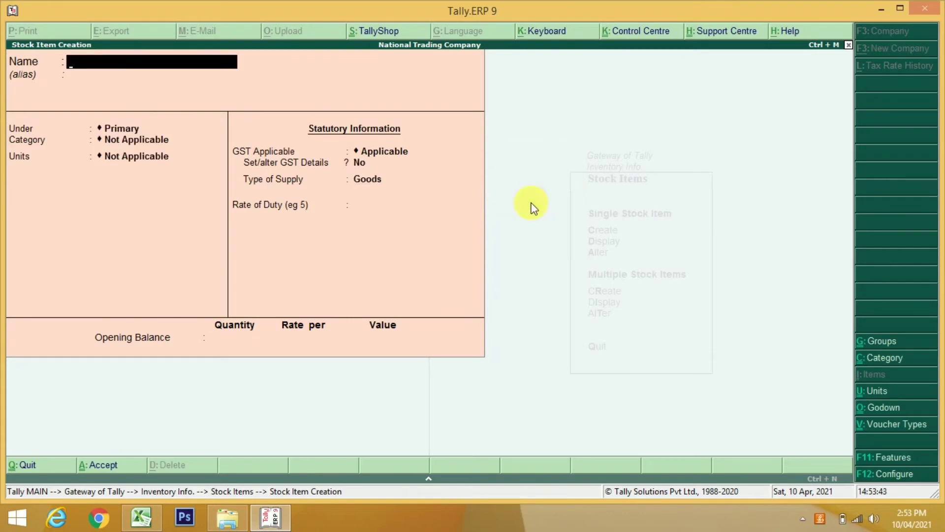
pyautogui.write('Samsung G49')
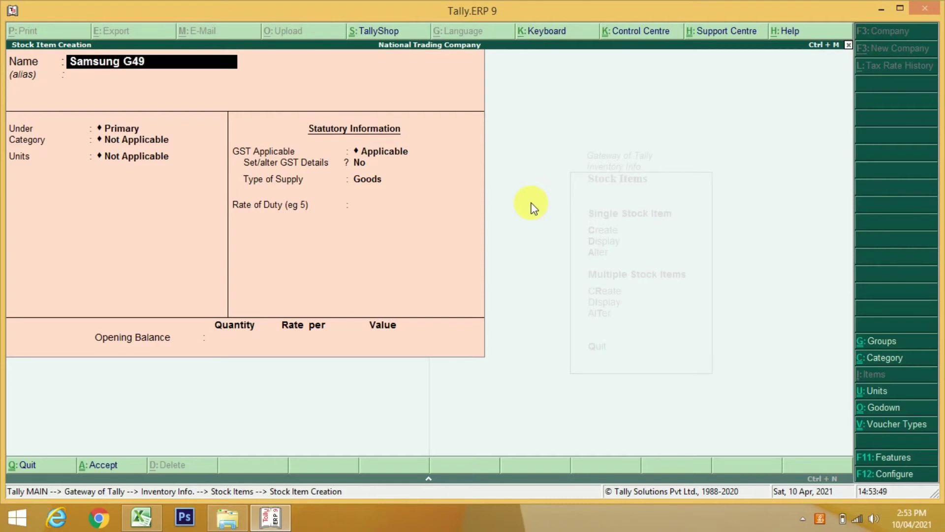
pyautogui.press('Return')
pyautogui.press('Return')
pyautogui.press('Down')
pyautogui.press('Return')
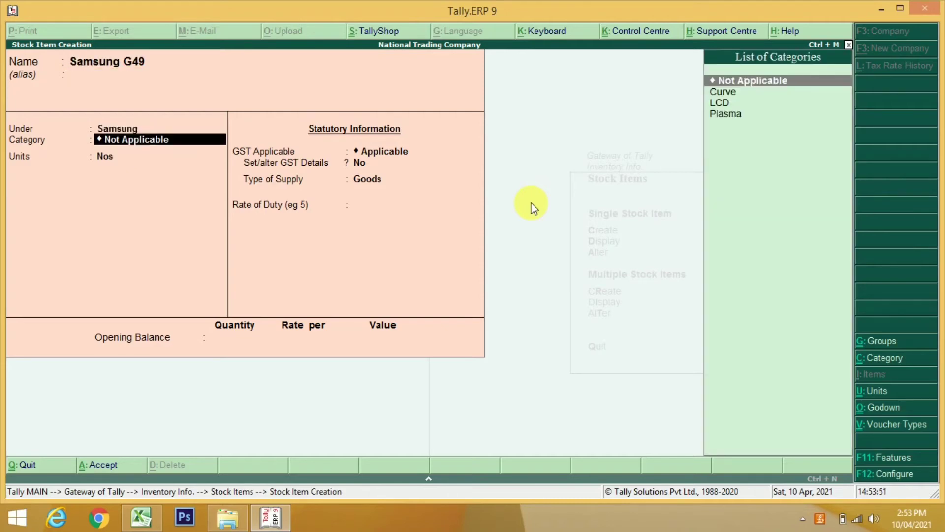
pyautogui.press('Down')
pyautogui.press('Down')
pyautogui.press('Up')
pyautogui.press('Return')
pyautogui.press('Return')
pyautogui.press('Return')
pyautogui.press('y')
pyautogui.press('Return')
pyautogui.press('Return')
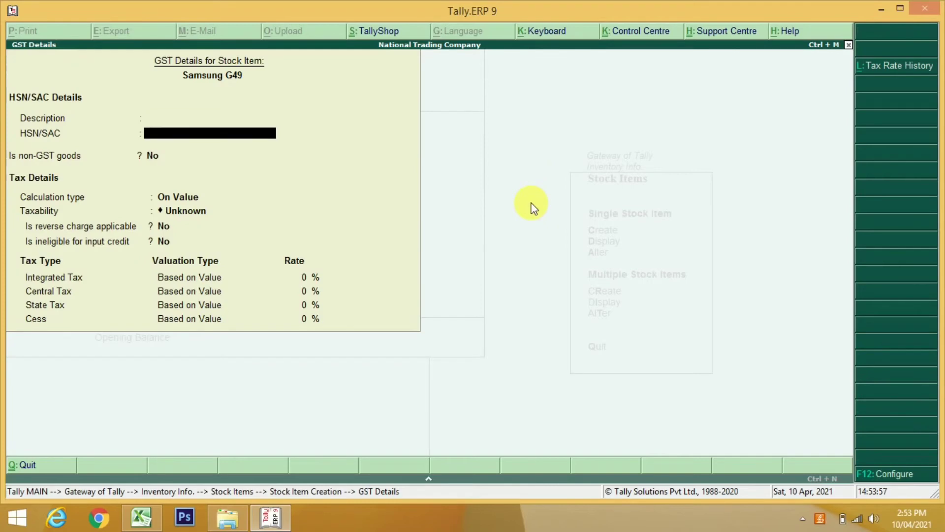
# Enter the GST description Samsung G49
pyautogui.press('BackSpace')
pyautogui.write('Smau')
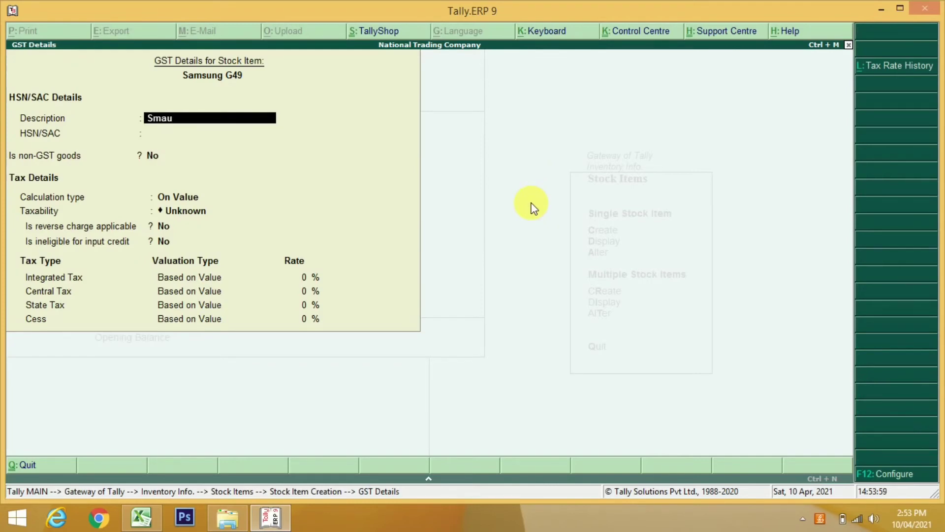
pyautogui.press('BackSpace')
pyautogui.press('BackSpace')
pyautogui.press('BackSpace')
pyautogui.write('amsung G49')
pyautogui.press('Return')
# Set HSN 8528, Taxable and 28% GST for Samsung G49
pyautogui.press('Return')
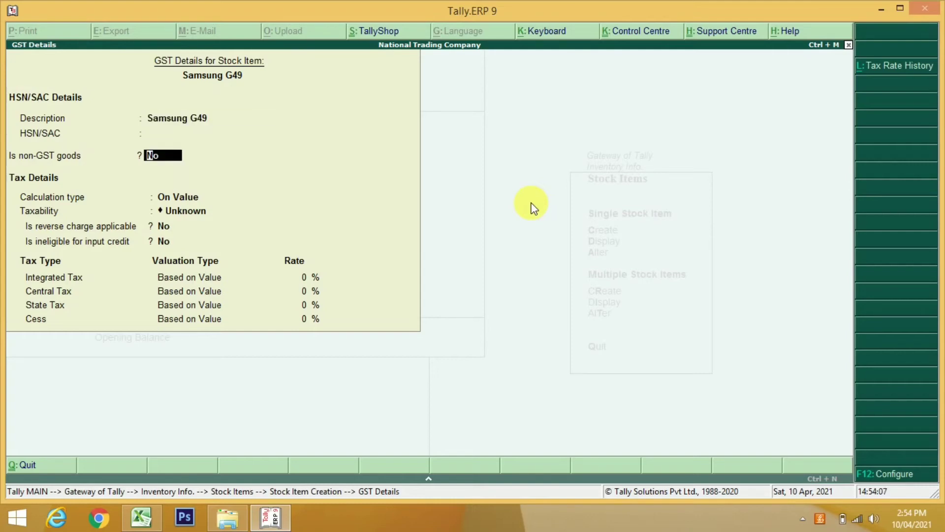
pyautogui.press('Up')
pyautogui.write('8528')
pyautogui.press('Return')
pyautogui.press('Return')
pyautogui.press('Return')
pyautogui.press('Down')
pyautogui.press('Down')
pyautogui.press('Down')
pyautogui.press('Return')
pyautogui.press('Return')
pyautogui.press('Return')
pyautogui.write('28')
pyautogui.press('Return')
pyautogui.press('Return')
pyautogui.press('Return')
pyautogui.press('Return')
pyautogui.press('Return')
pyautogui.press('Return')
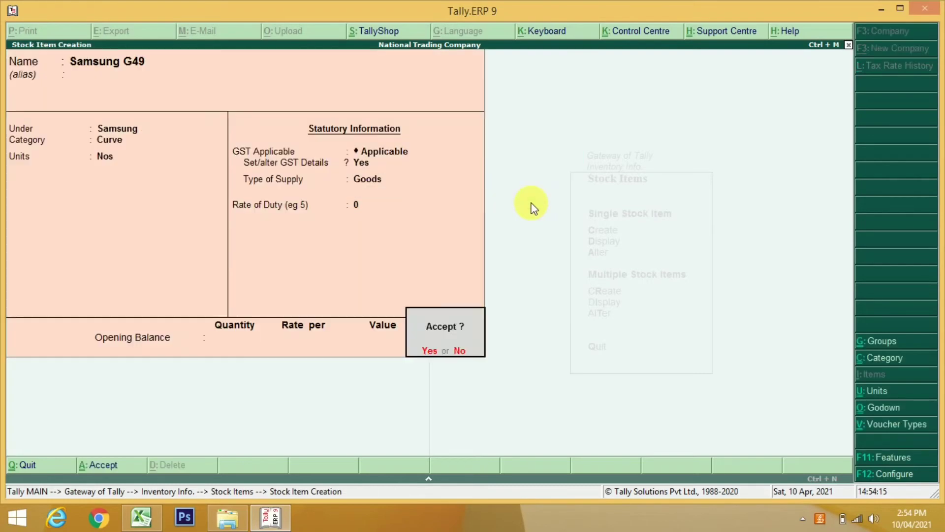
pyautogui.press('Return')
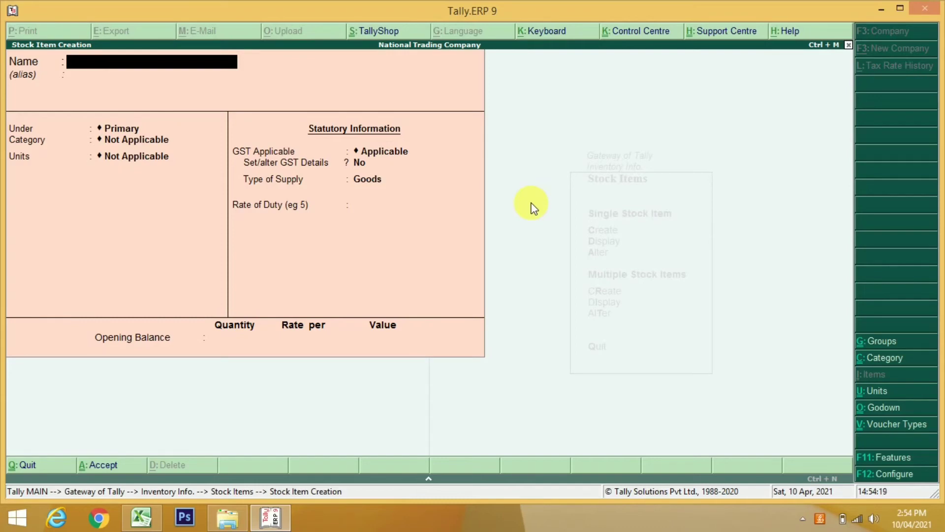
# Create Samsung G55 under Samsung, category Plasma, units Nos, with GST details on
pyautogui.write('Samsung G55')
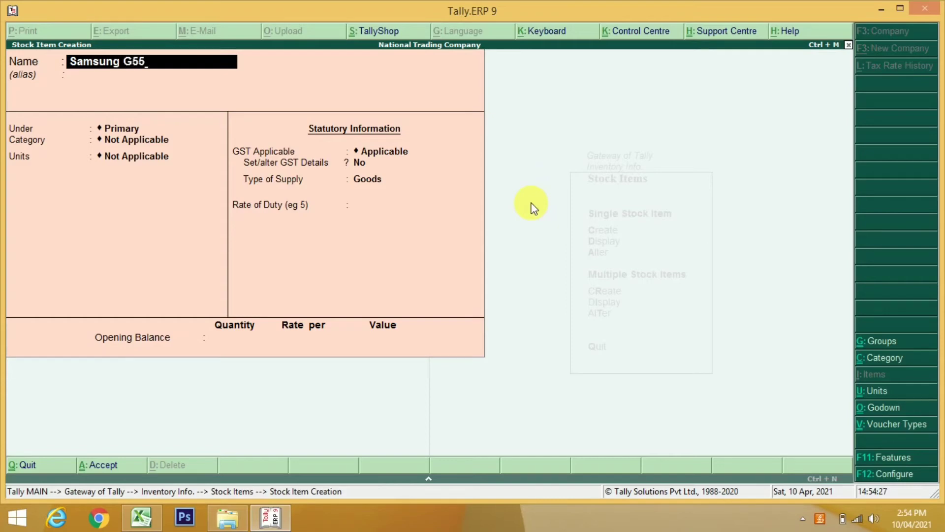
pyautogui.press('Return')
pyautogui.press('Down')
pyautogui.press('Return')
pyautogui.press('Down')
pyautogui.press('Down')
pyautogui.press('Down')
pyautogui.press('Return')
pyautogui.press('Return')
pyautogui.press('Return')
pyautogui.press('y')
# Give Samsung G55 description Samsung G55, HSN 8528, Taxable, and 28% GST
pyautogui.press('Return')
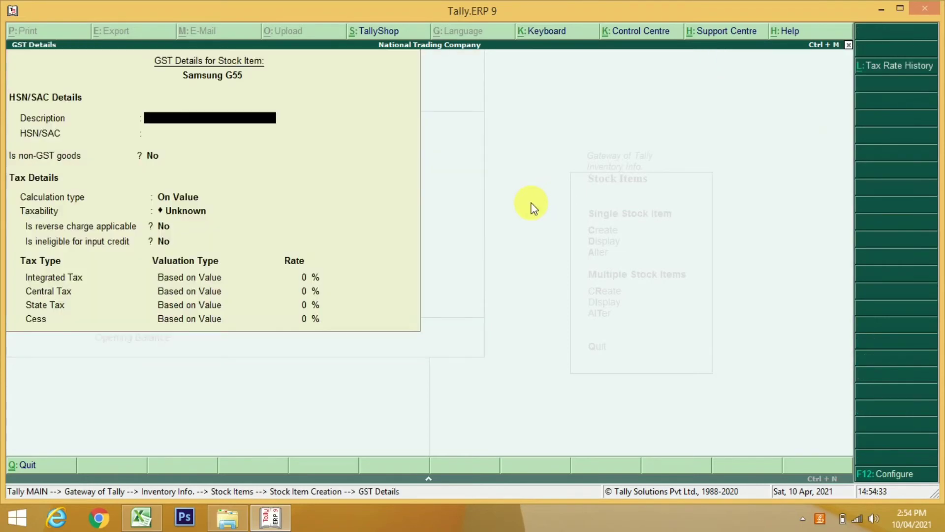
pyautogui.write('Samsung G55')
pyautogui.press('Return')
pyautogui.write('8528')
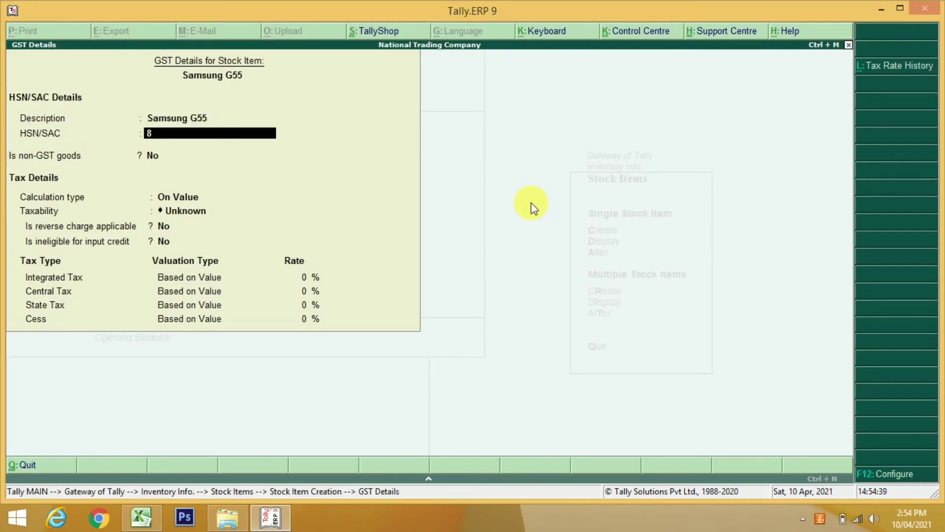
pyautogui.press('Return')
pyautogui.press('Return')
pyautogui.press('Down')
pyautogui.press('Down')
pyautogui.press('Down')
pyautogui.press('Return')
pyautogui.press('Return')
pyautogui.press('Return')
pyautogui.write('28')
pyautogui.press('Return')
pyautogui.press('Return')
pyautogui.press('Return')
pyautogui.press('Return')
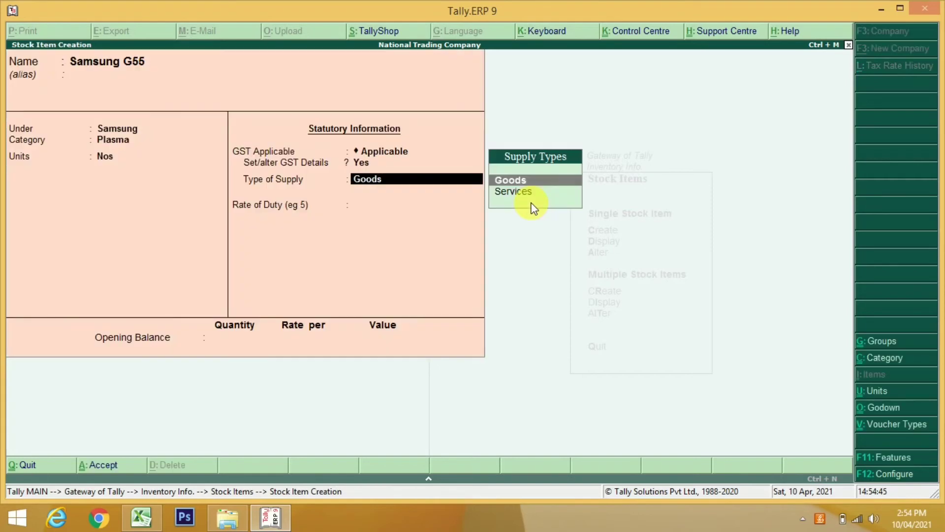
pyautogui.press('Return')
pyautogui.press('Return')
pyautogui.press('Return')
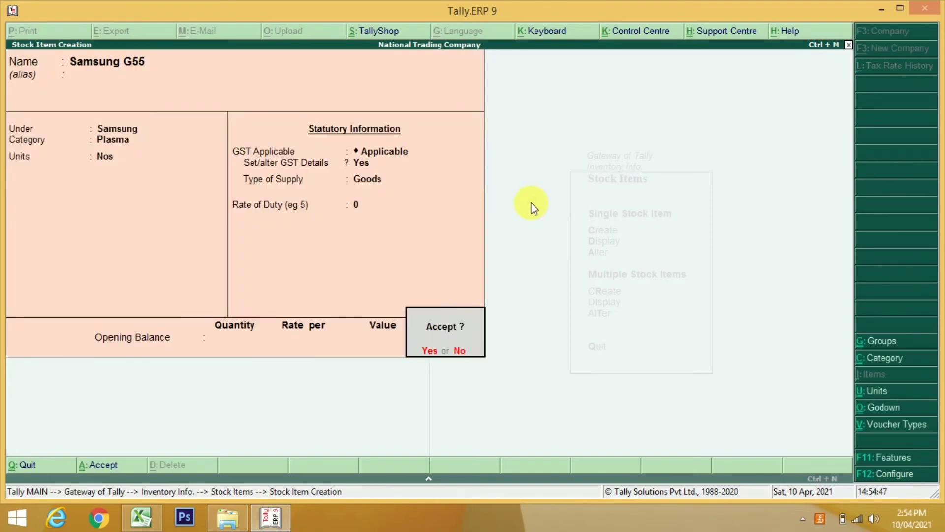
pyautogui.press('Return')
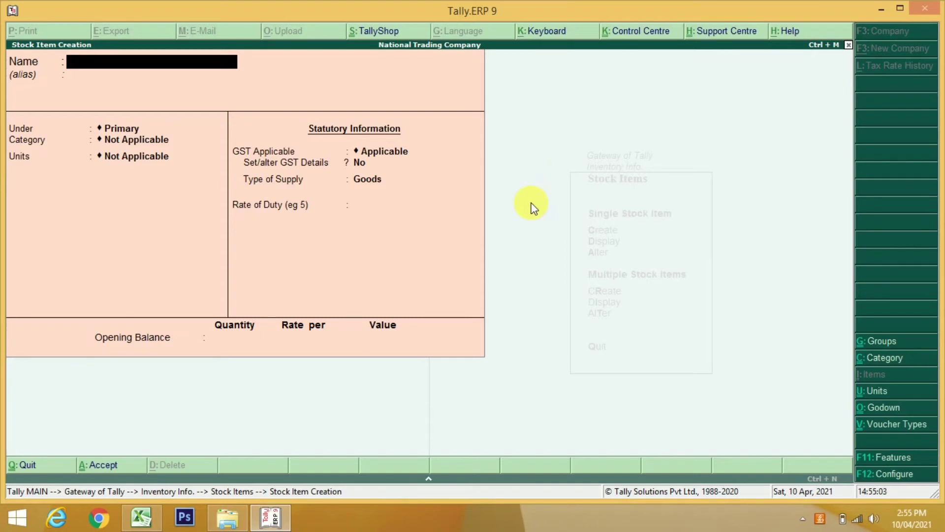
# Create Sony SP12 under Sony, category Curve, units Nos, with GST details on
pyautogui.write('Sony Sp')
pyautogui.press('BackSpace')
pyautogui.write('P12')
pyautogui.press('Return')
pyautogui.press('Return')
pyautogui.press('Down')
pyautogui.press('Down')
pyautogui.press('Return')
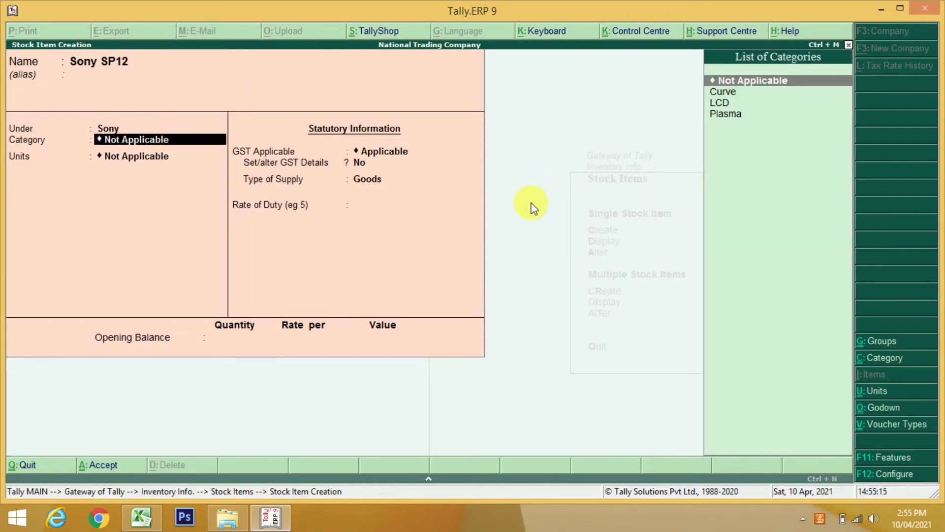
pyautogui.press('Down')
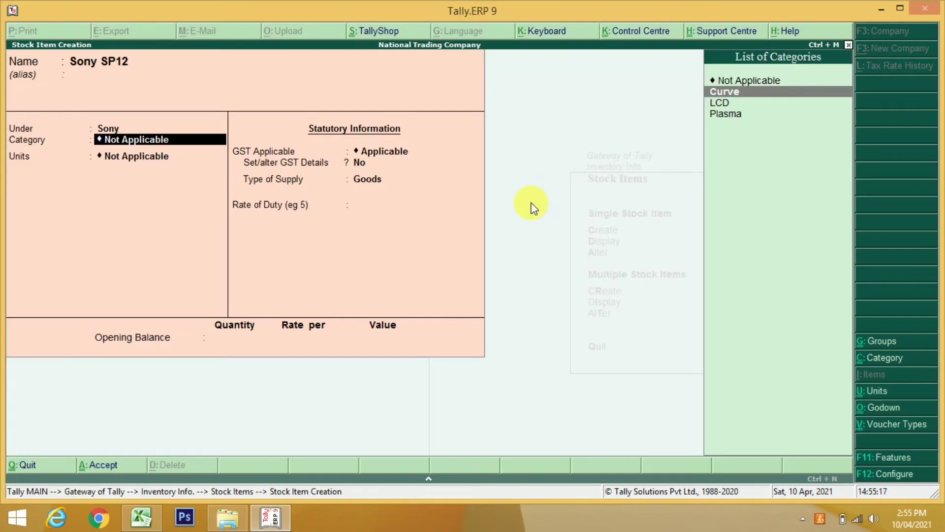
pyautogui.press('Return')
pyautogui.press('Down')
pyautogui.press('Return')
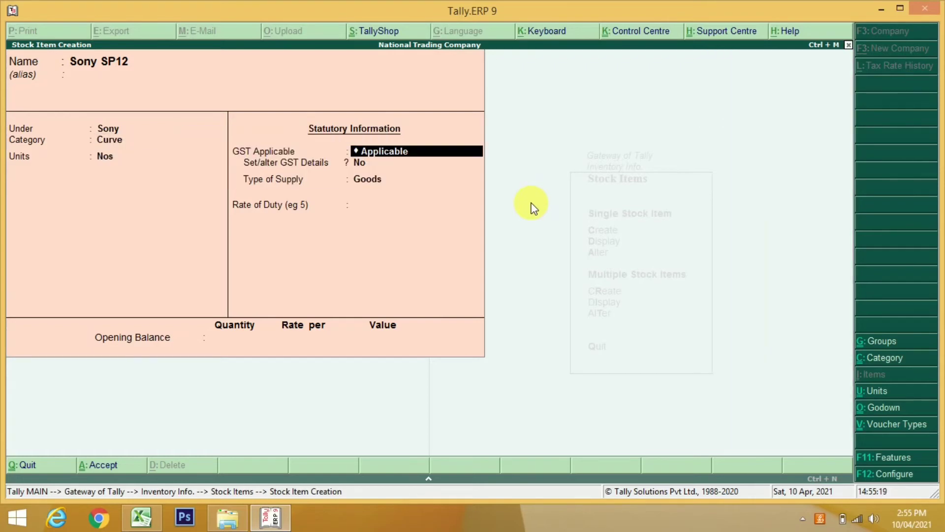
pyautogui.press('Return')
# Give Sony SP12 description Sony SP12, HSN 8528, Taxable, 28% GST, and save it
pyautogui.write('y')
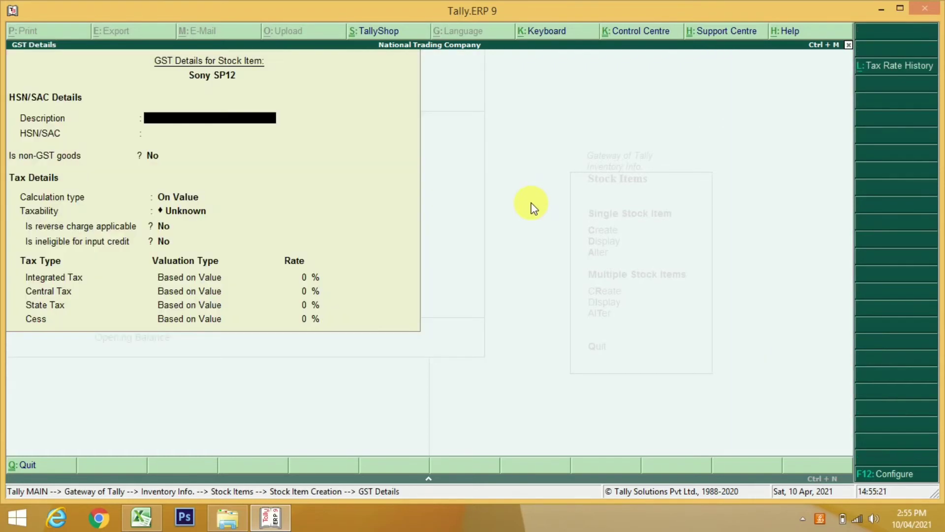
pyautogui.write('Sony')
pyautogui.write('SP12')
pyautogui.press('Return')
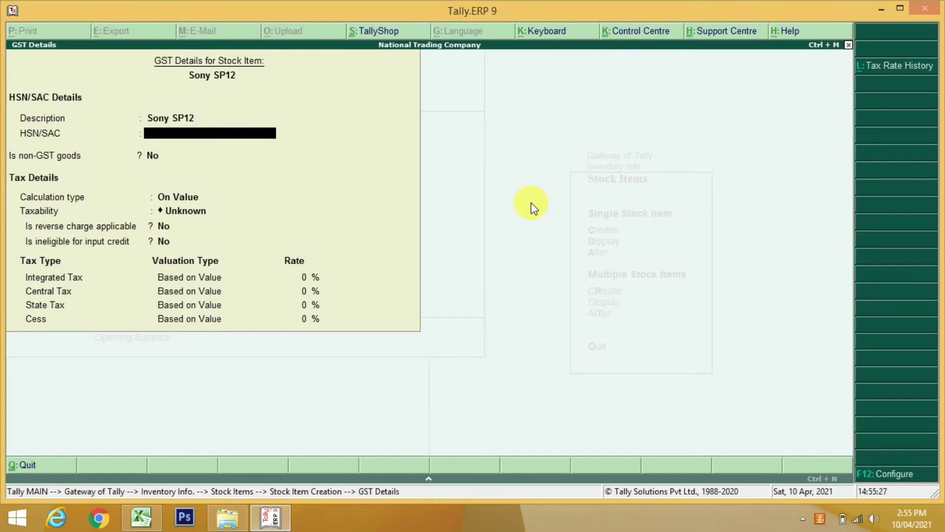
pyautogui.write('8528')
pyautogui.press('Return')
pyautogui.press('Return')
pyautogui.press('Return')
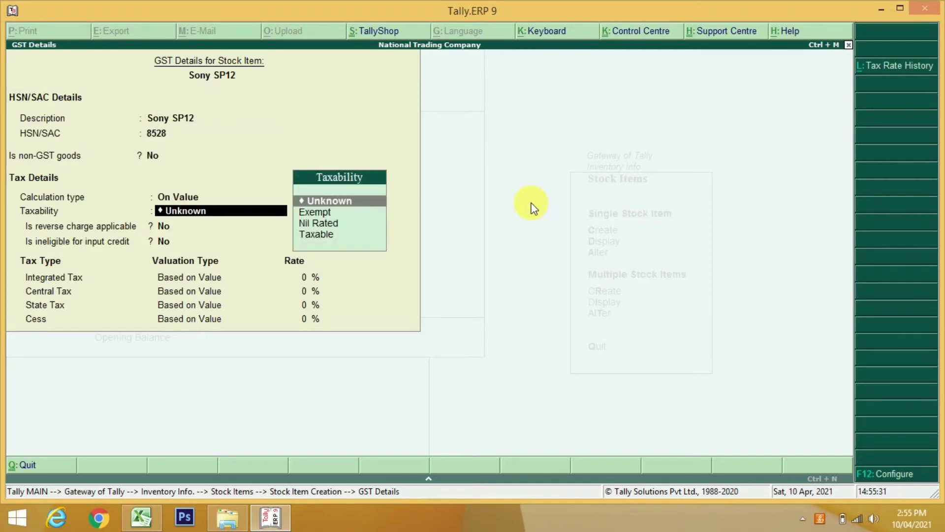
pyautogui.press('Down')
pyautogui.press('Down')
pyautogui.press('Down')
pyautogui.press('Return')
pyautogui.press('Return')
pyautogui.press('Return')
pyautogui.write('28')
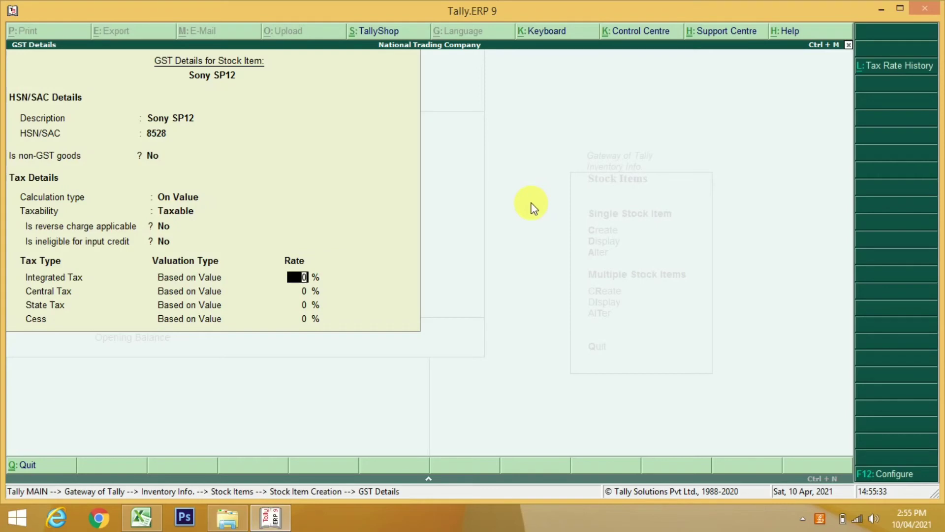
pyautogui.press('Return')
pyautogui.press('Return')
pyautogui.press('Return')
pyautogui.press('Return')
pyautogui.press('Return')
pyautogui.press('Return')
pyautogui.press('Return')
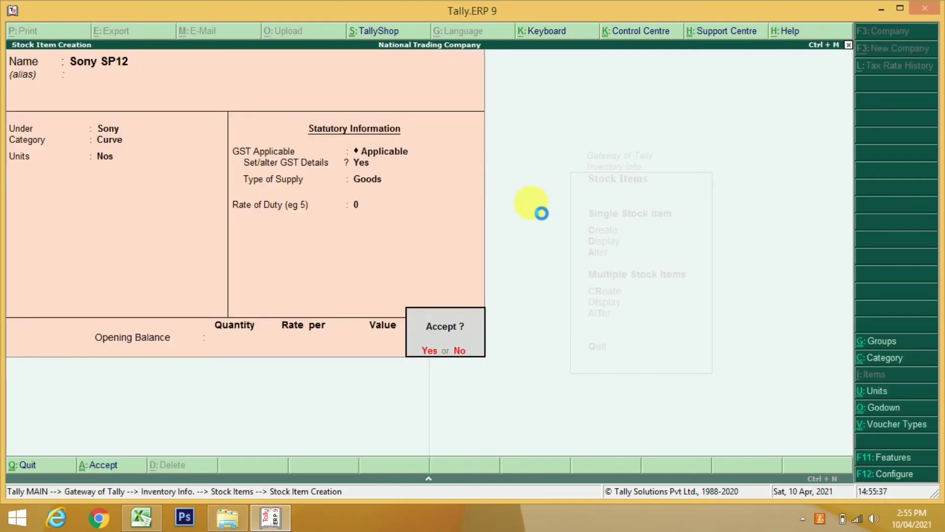
pyautogui.press('Return')
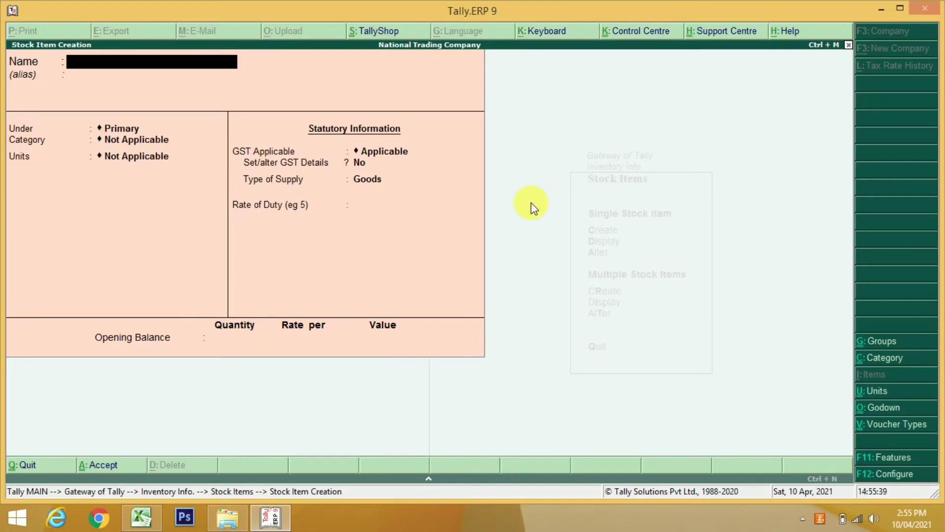
pyautogui.press('Escape')
pyautogui.press('Return')
# Return to Gateway of Tally and open Accounting Vouchers
pyautogui.press('Escape')
pyautogui.press('Escape')
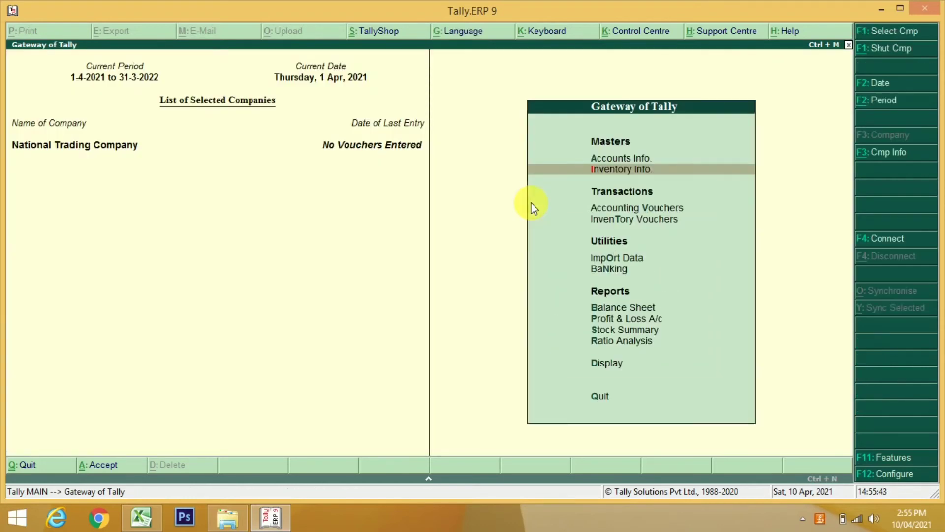
pyautogui.press('Up')
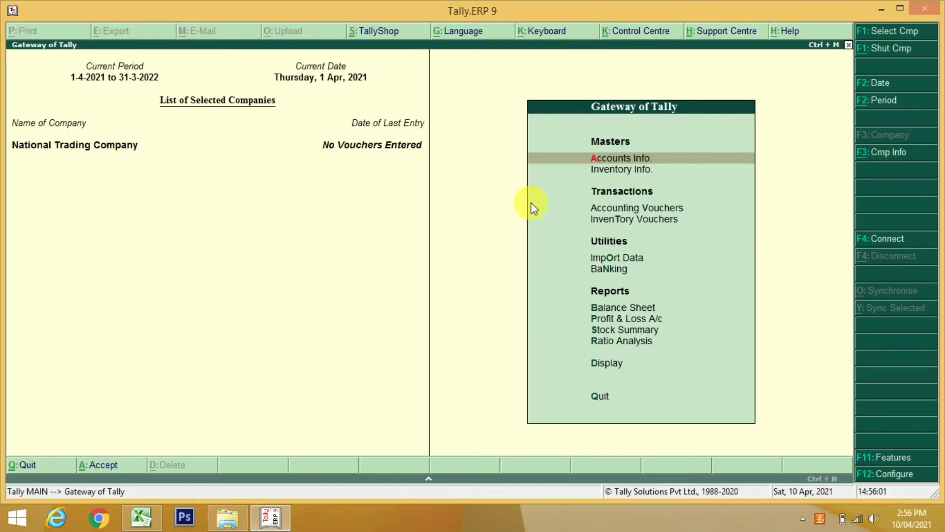
pyautogui.press('Down')
pyautogui.press('Down')
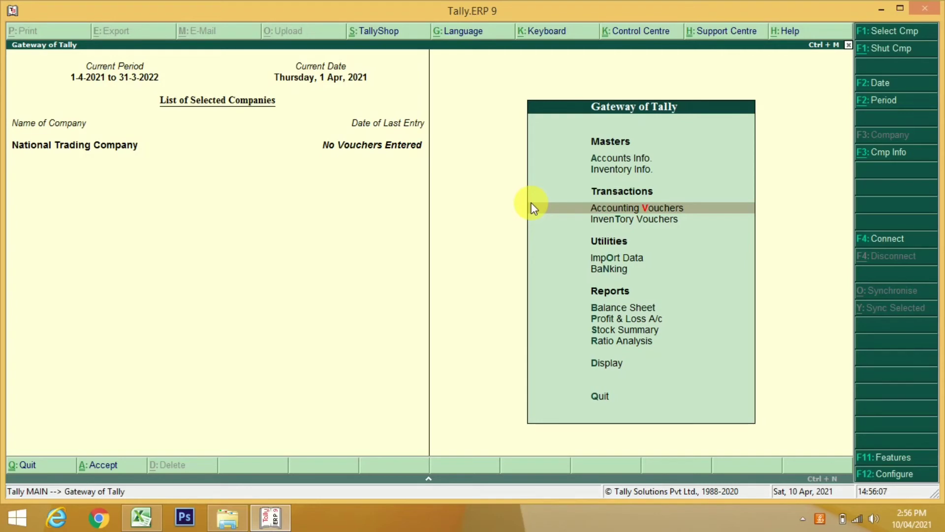
pyautogui.click(532, 207)
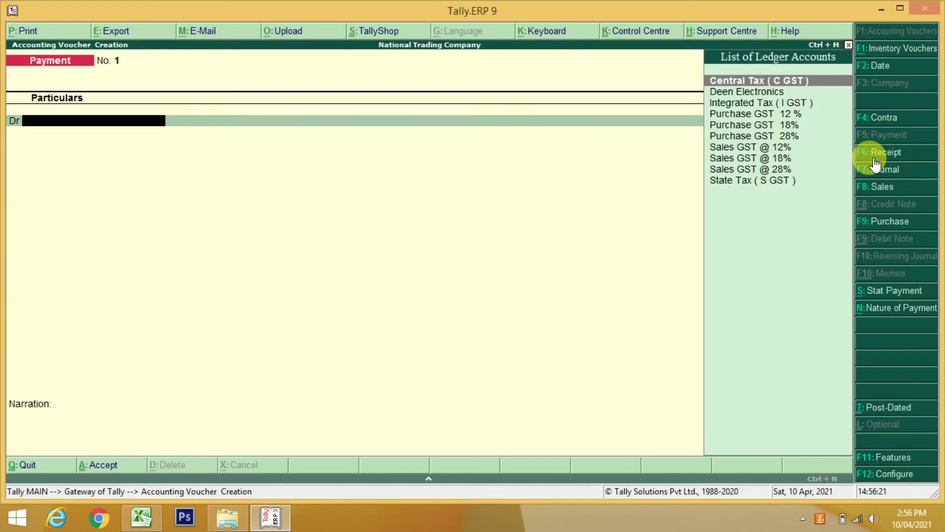
# Switch the voucher to Receipt and start a new ledger with Alt+C
pyautogui.click(873, 159)
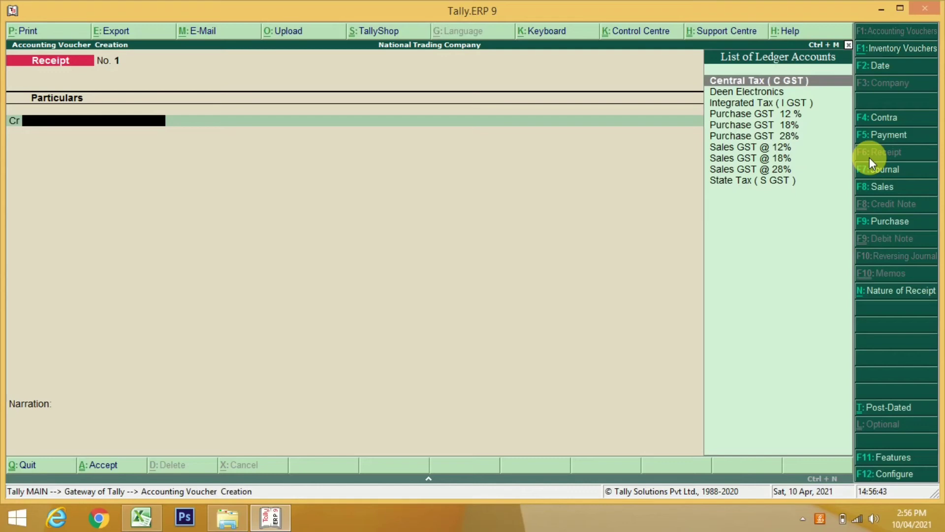
pyautogui.hotkey('alt', 'c')
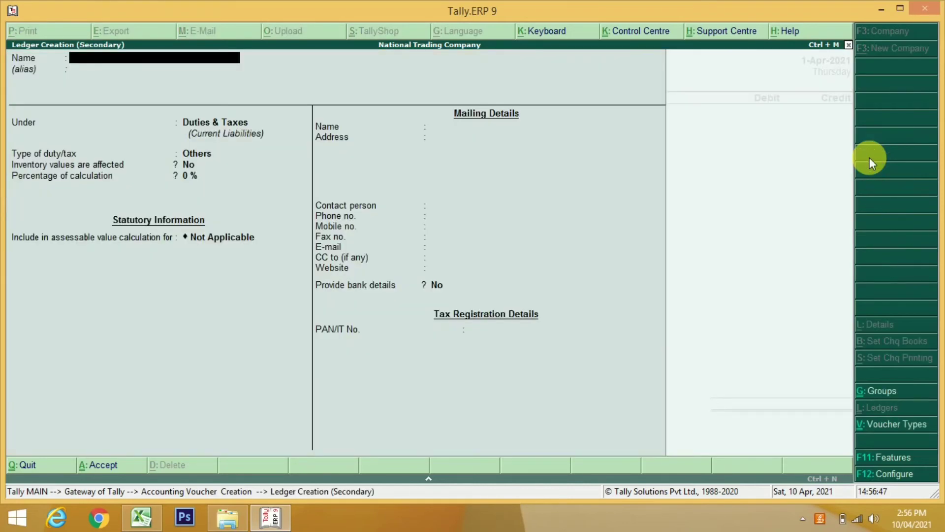
# Name the proprietor's Capital A/c ledger, place it under Capital Account, state Maharashtra
pyautogui.write(' Cp.')
pyautogui.press('BackSpace')
pyautogui.press('BackSpace')
pyautogui.write('a')
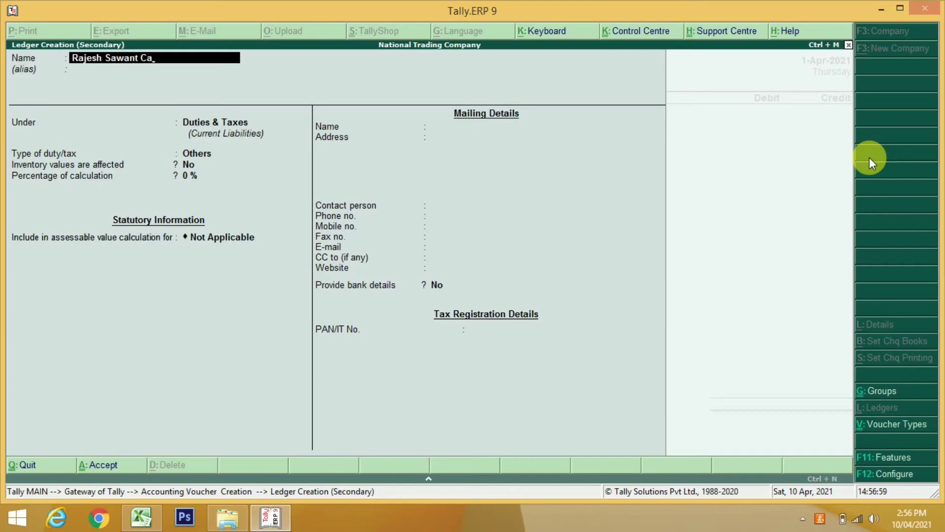
pyautogui.write('pital A/c')
pyautogui.press('Return')
pyautogui.press('Return')
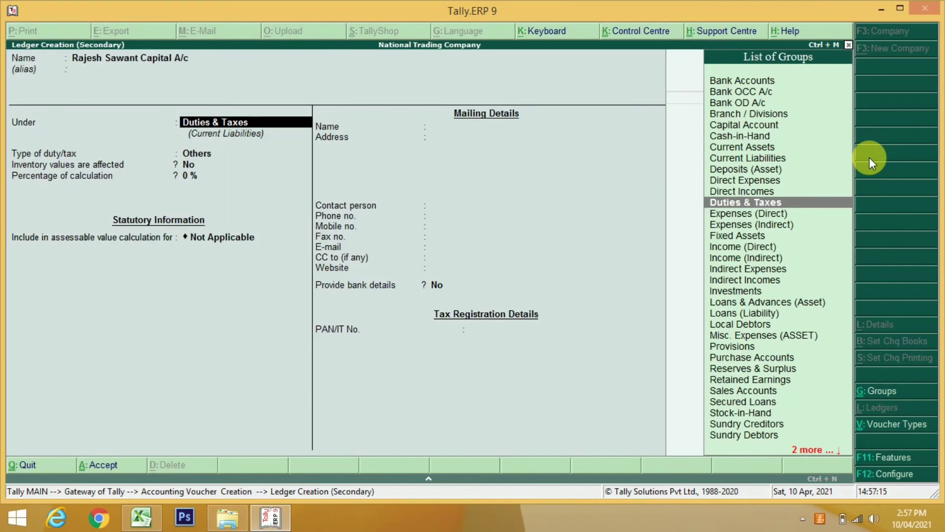
pyautogui.write('Ca')
pyautogui.press('Return')
pyautogui.press('Return')
pyautogui.press('Return')
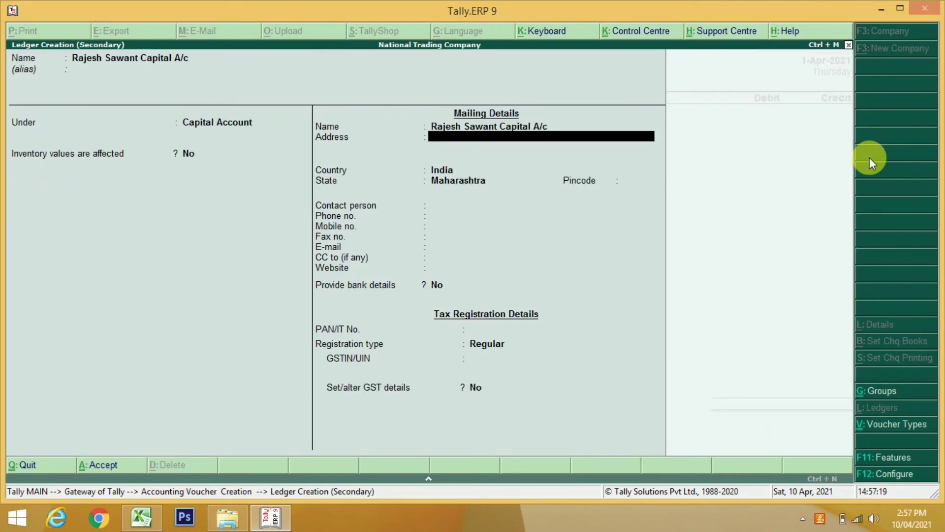
pyautogui.press('Return')
pyautogui.press('Return')
pyautogui.press('Return')
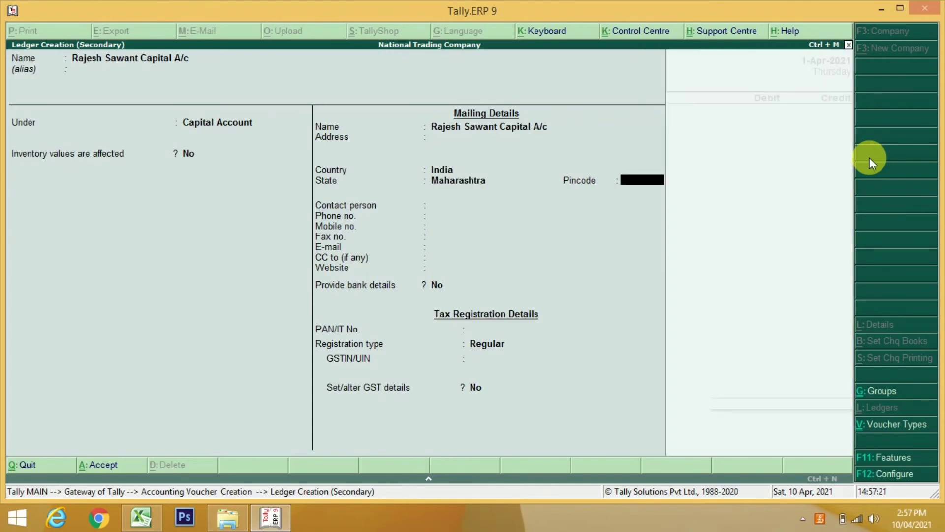
pyautogui.press('Return')
pyautogui.press('Return')
pyautogui.press('Return')
pyautogui.press('Return')
pyautogui.press('Return')
pyautogui.press('Return')
pyautogui.press('Return')
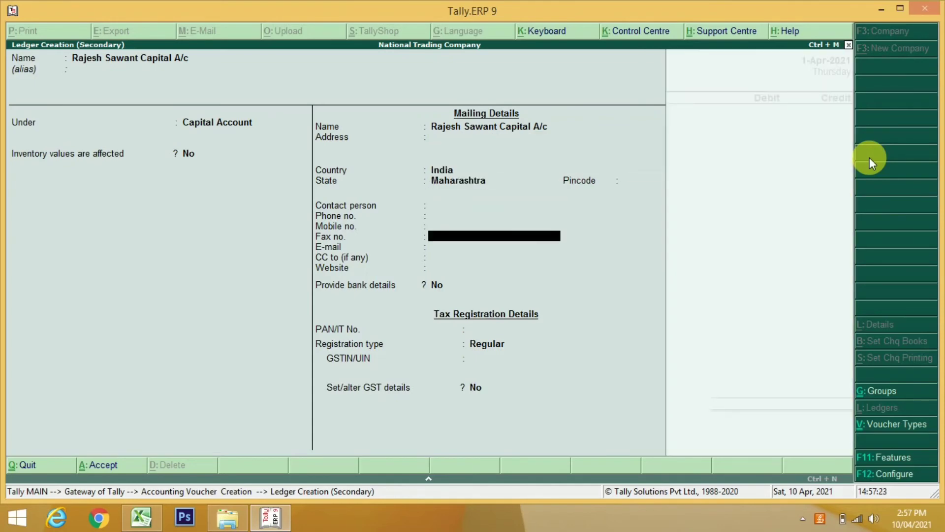
pyautogui.press('Return')
pyautogui.press('Return')
pyautogui.press('Return')
pyautogui.press('Return')
pyautogui.press('Return')
pyautogui.press('Return')
pyautogui.press('Return')
pyautogui.press('Return')
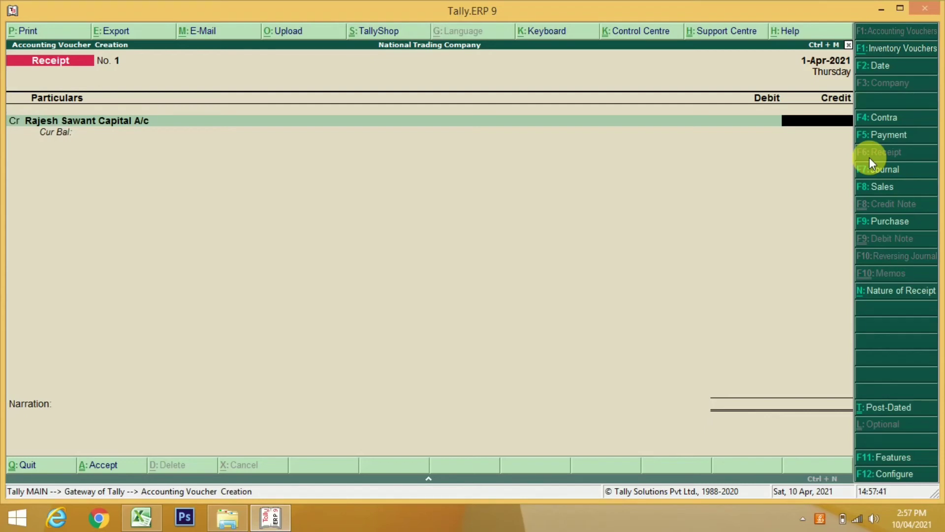
# Credit 22,50,000 to capital, debit 2,50,000 to Cash, and begin another debit line
pyautogui.write('2250000')
pyautogui.press('Return')
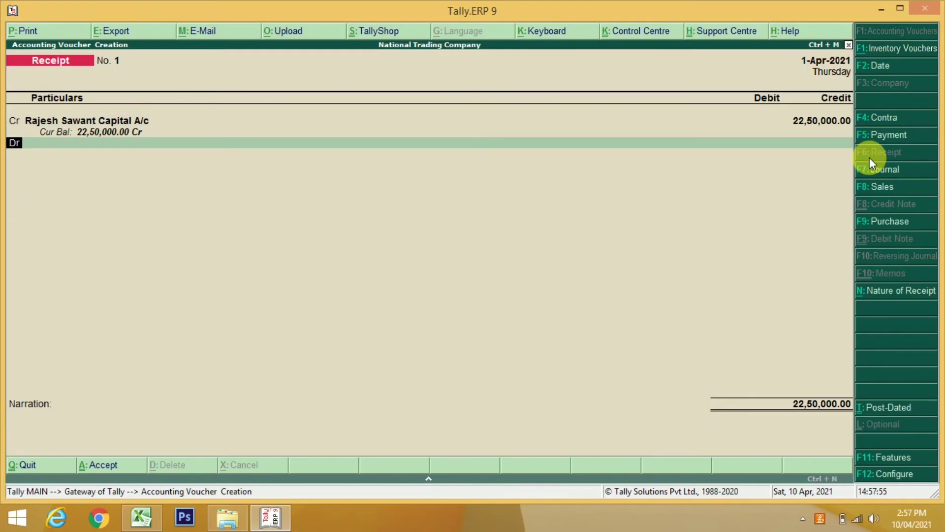
pyautogui.press('Return')
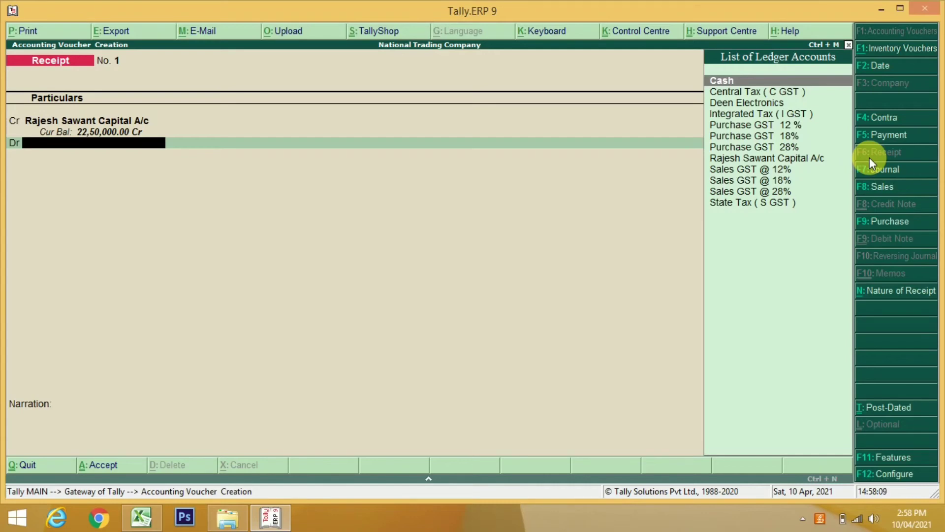
pyautogui.press('Return')
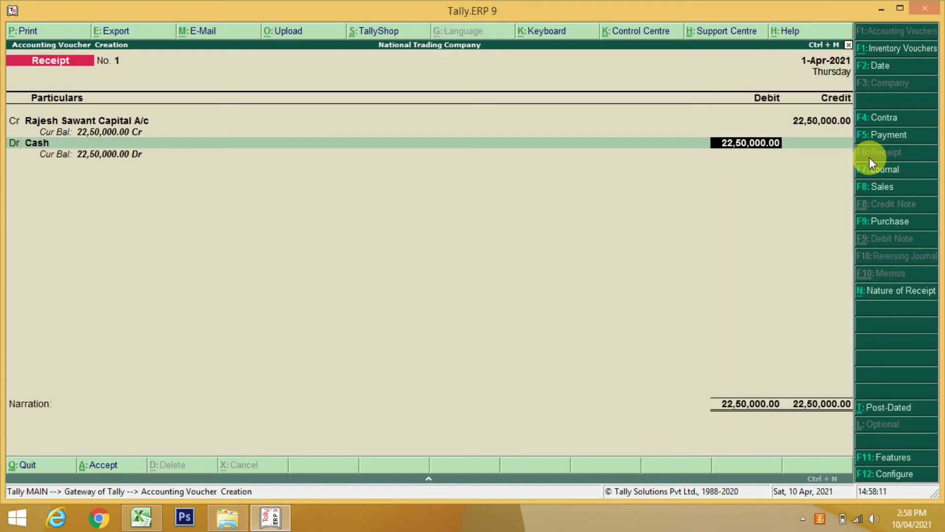
pyautogui.write('250000')
pyautogui.press('Return')
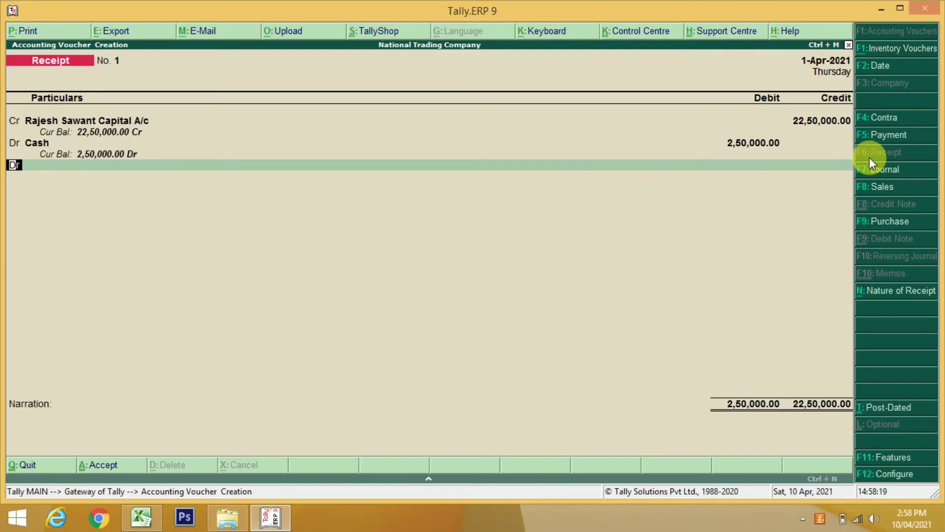
pyautogui.press('Return')
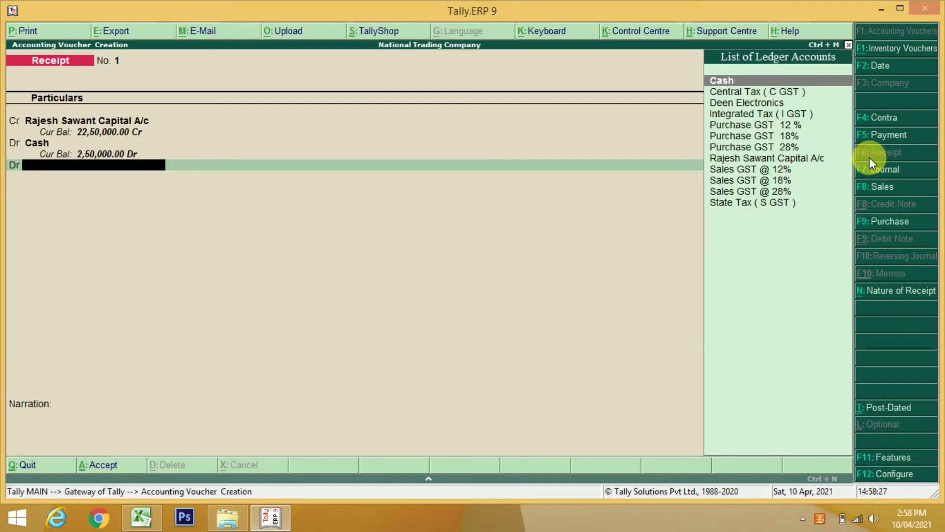
# Create the RBI Bank ledger under Bank Accounts, leaving other fields blank
pyautogui.hotkey('alt', 'c')
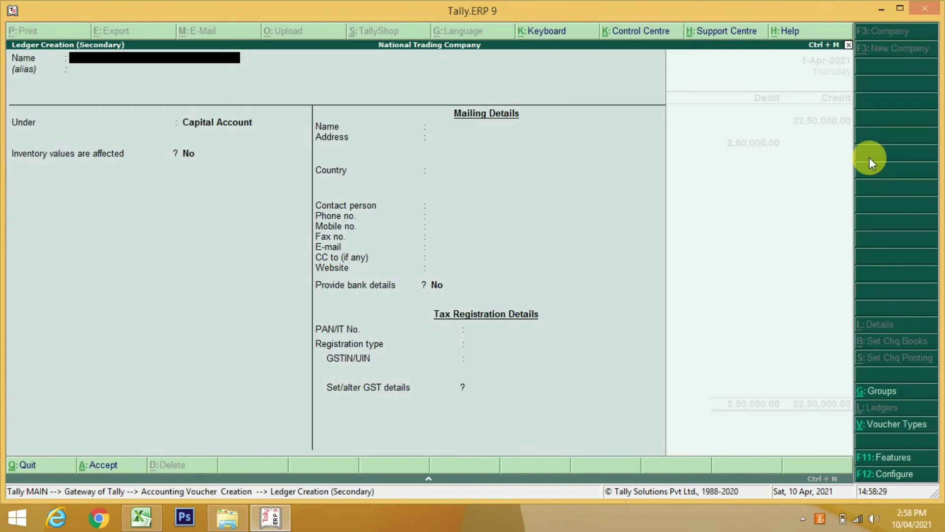
pyautogui.write('RBI Bank')
pyautogui.press('Return')
pyautogui.press('Return')
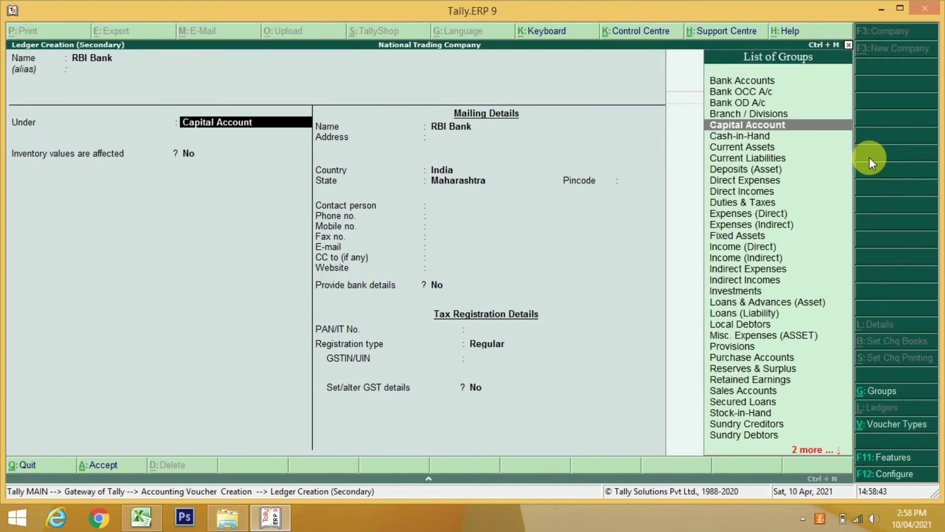
pyautogui.write('Ba')
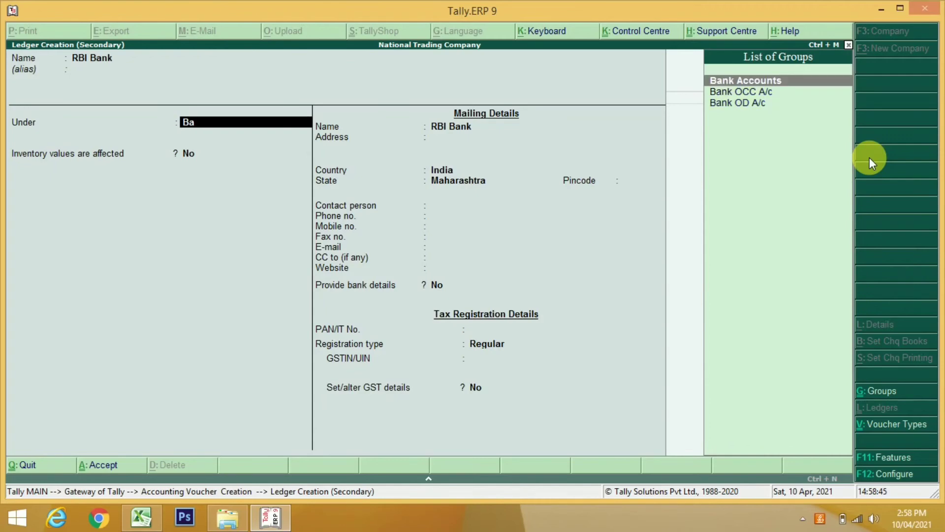
pyautogui.press('Return')
pyautogui.press('Return')
pyautogui.press('Return')
pyautogui.press('Return')
pyautogui.press('Return')
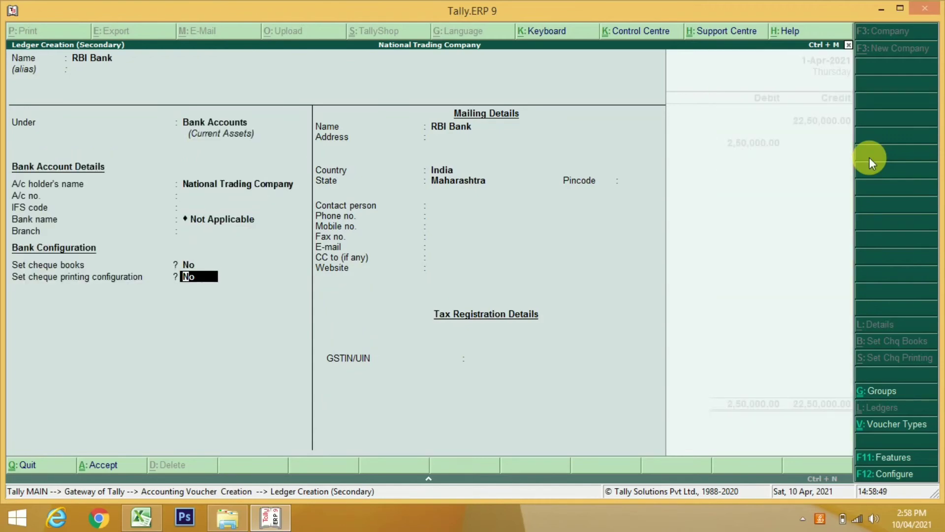
pyautogui.press('Return')
pyautogui.press('Return')
pyautogui.press('Return')
pyautogui.press('Return')
pyautogui.press('Return')
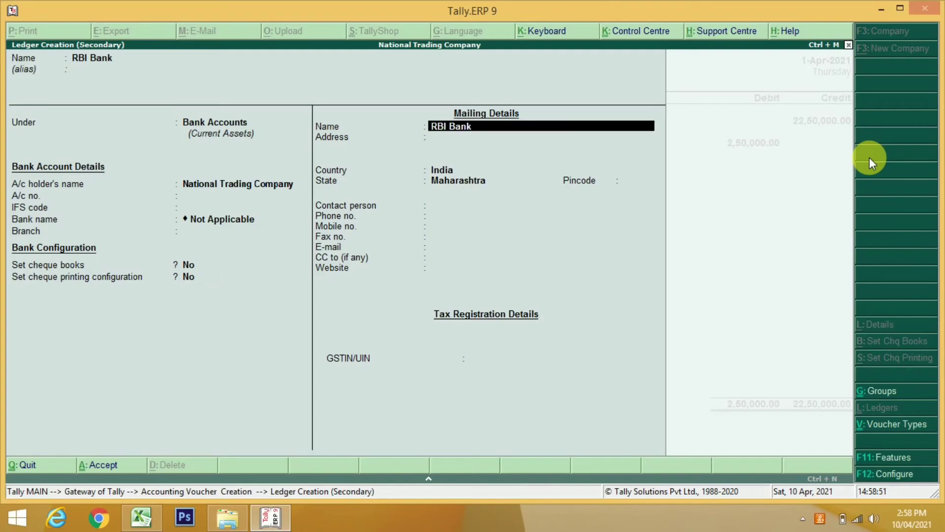
pyautogui.press('Return')
pyautogui.press('Return')
pyautogui.press('Return')
pyautogui.press('Return')
pyautogui.press('Return')
pyautogui.press('Return')
pyautogui.press('Return')
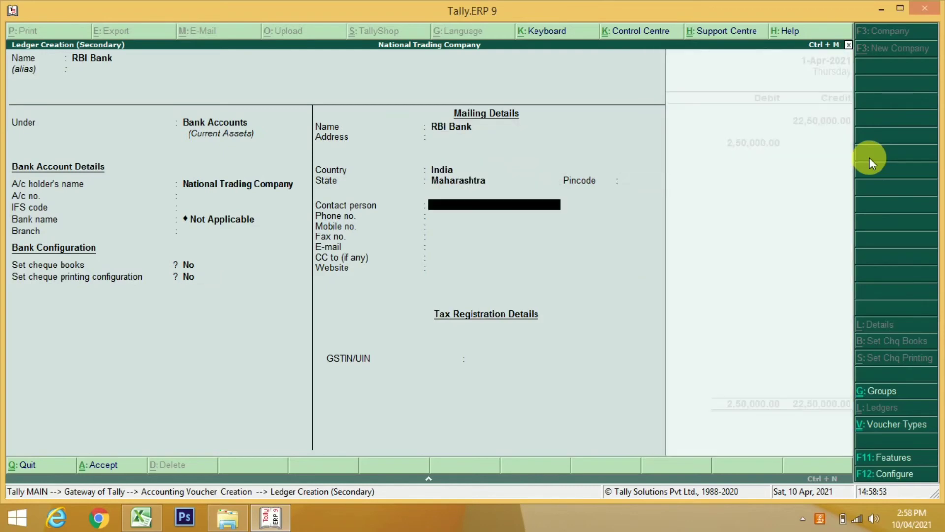
pyautogui.press('Return')
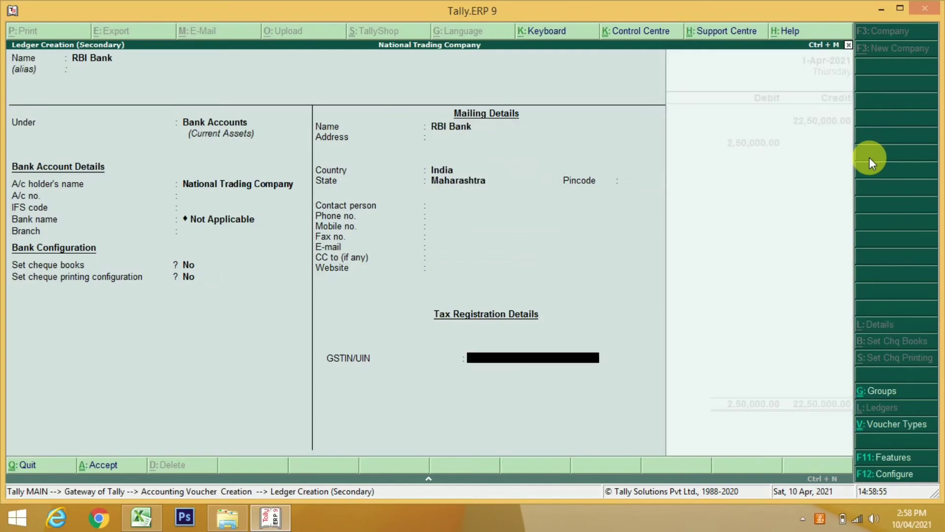
pyautogui.press('Return')
pyautogui.press('Return')
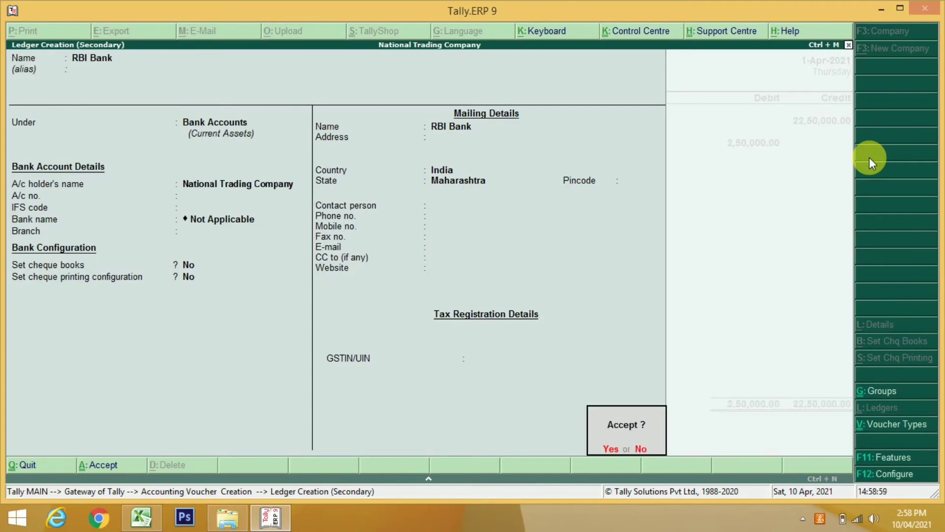
pyautogui.press('Return')
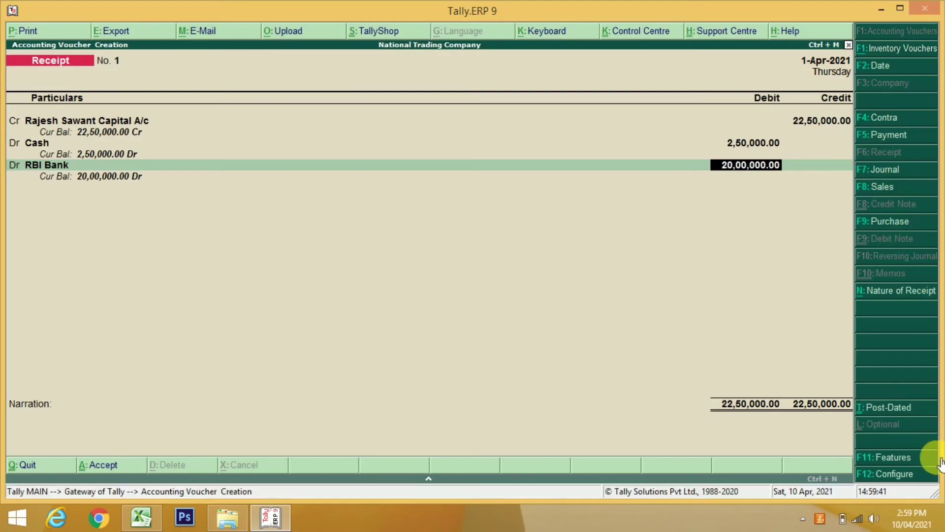
# Open the F12 Receipt Configuration settings for the voucher
pyautogui.click(909, 477)
# Turn on single-entry mode for receipt vouchers in F12 Configure
pyautogui.press('Return')
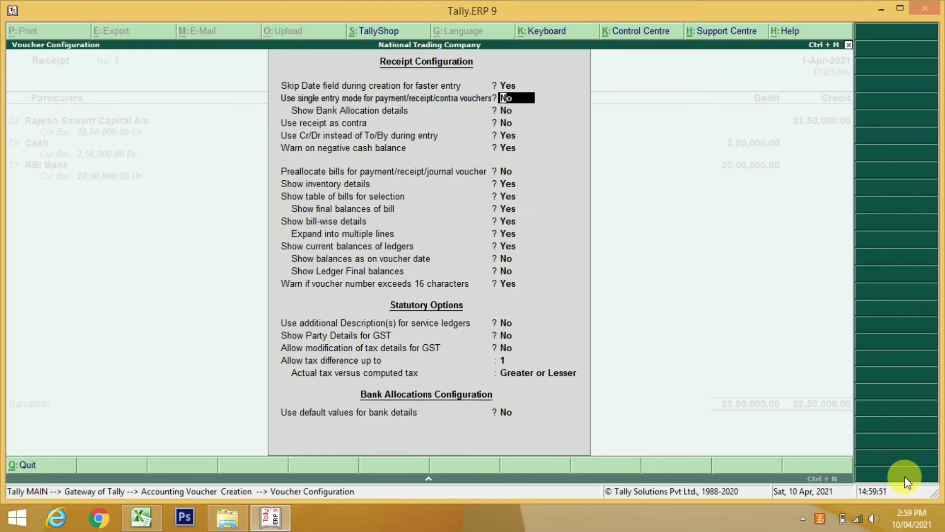
pyautogui.write('y')
pyautogui.press('Return')
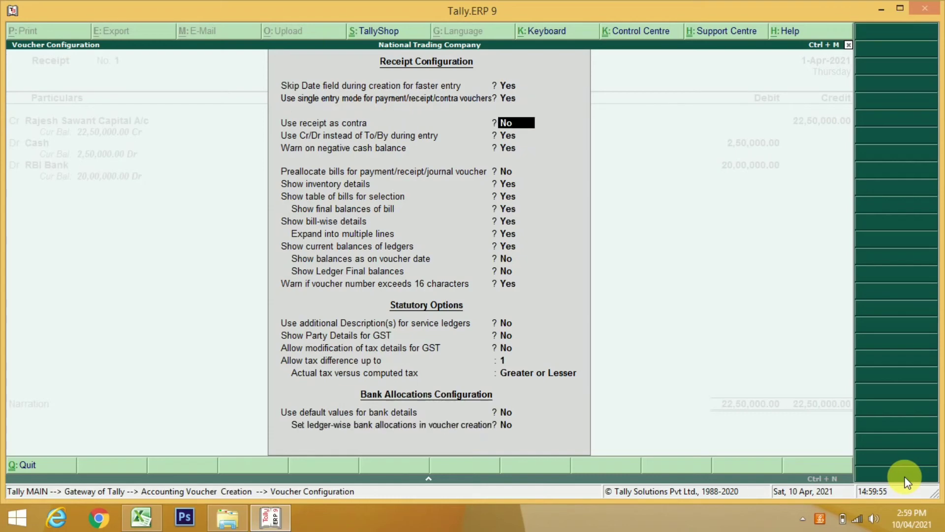
pyautogui.hotkey('ctrl', 'a')
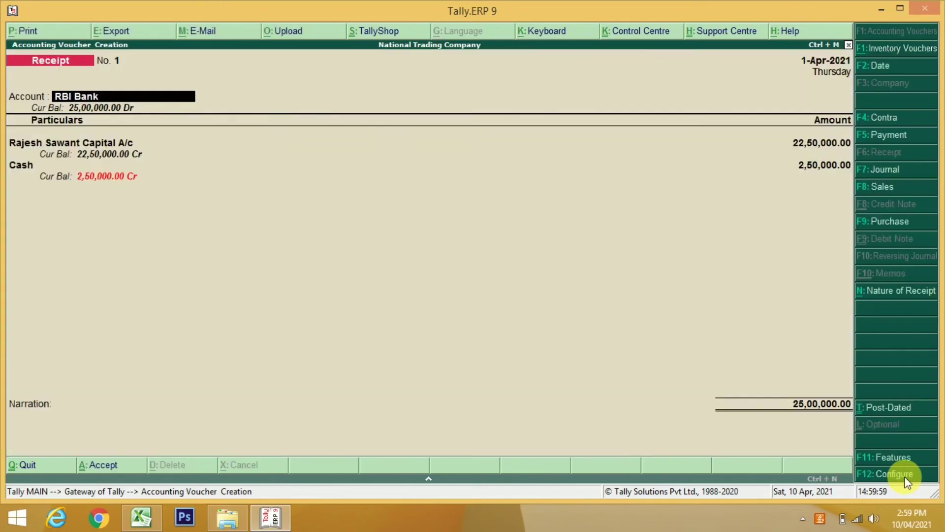
# Set single-entry mode back to No and accept the capital credit amount
pyautogui.click(894, 474)
pyautogui.press('Return')
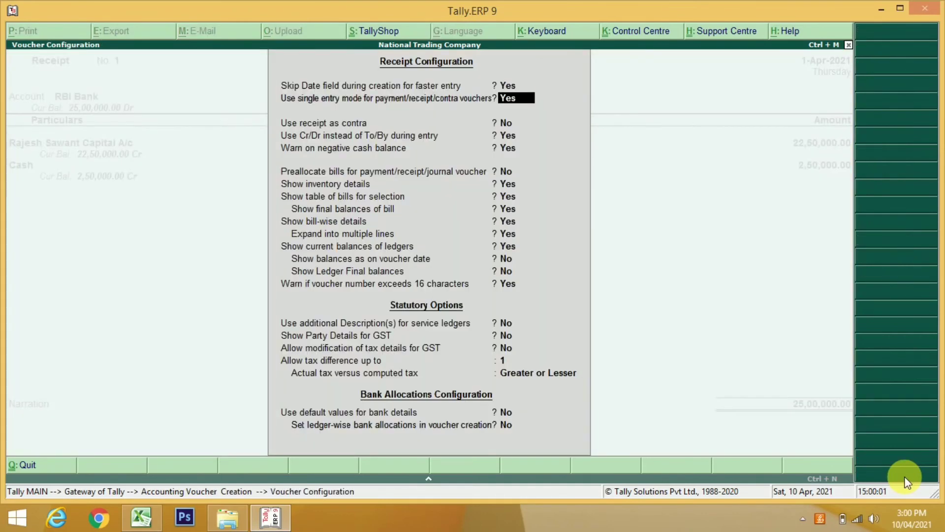
pyautogui.write('n')
pyautogui.press('Return')
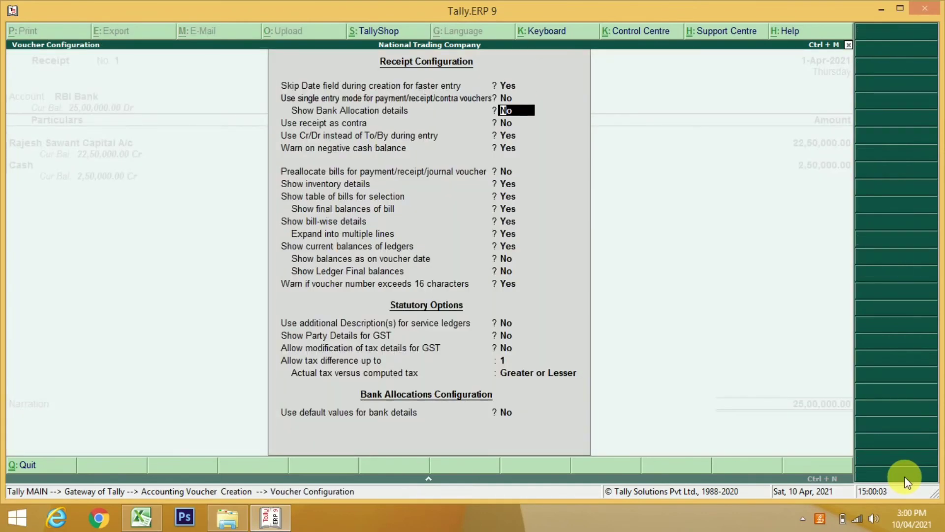
pyautogui.hotkey('ctrl', 'a')
pyautogui.press('Return')
# Discard the muddled receipt voucher without saving
pyautogui.press('Return')
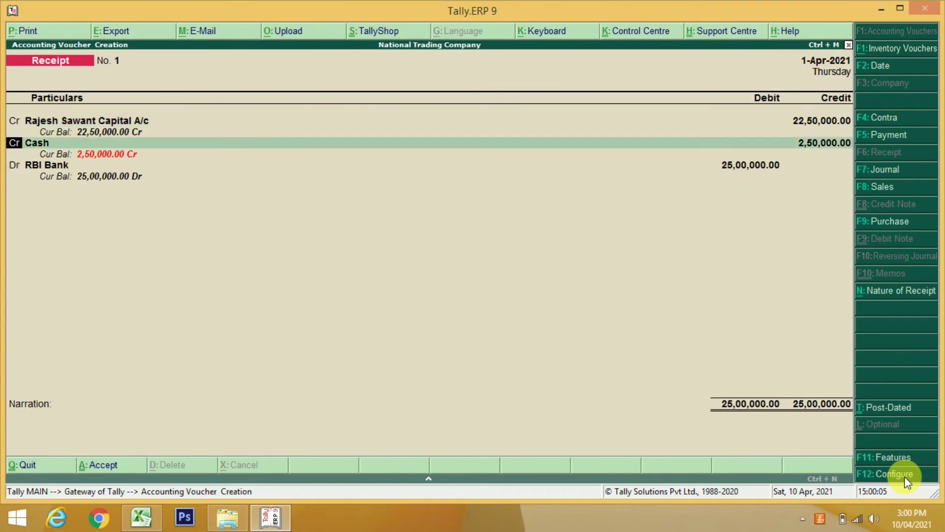
pyautogui.press('Return')
pyautogui.press('Return')
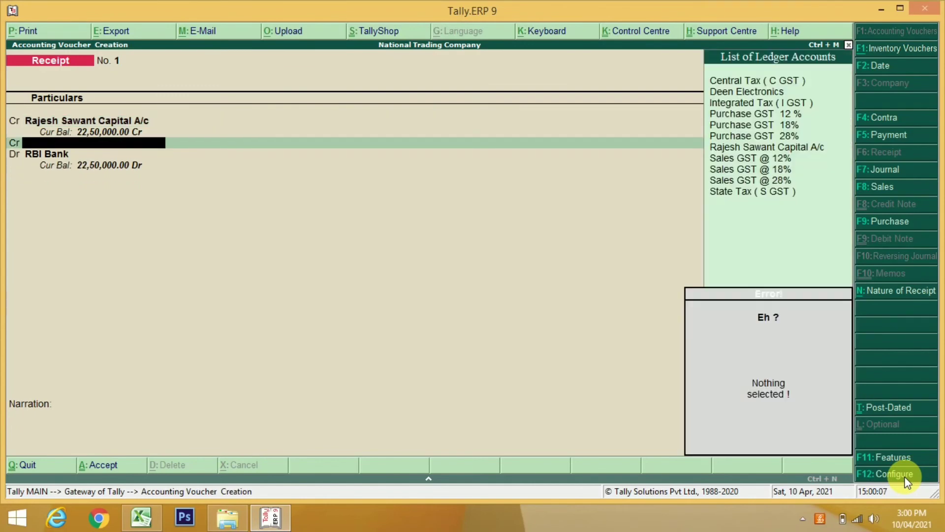
pyautogui.write('Ca')
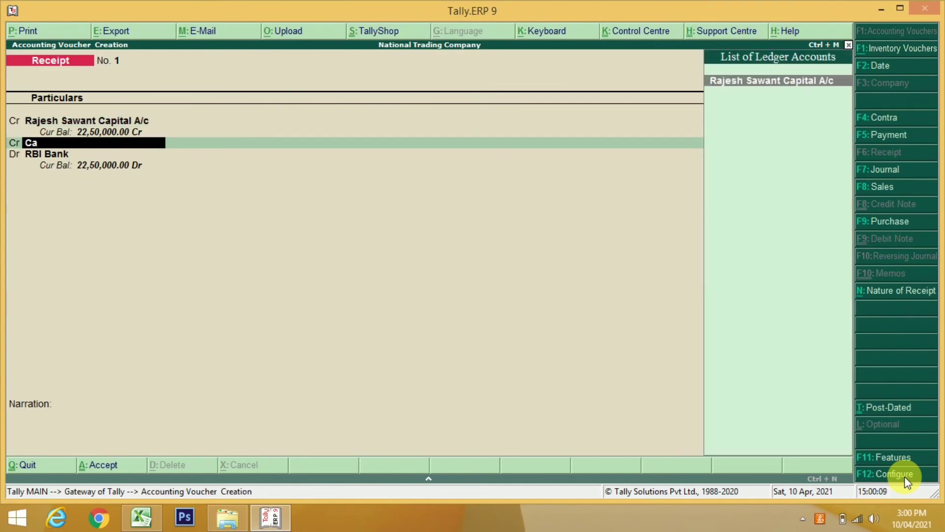
pyautogui.press('BackSpace')
pyautogui.press('BackSpace')
pyautogui.press('BackSpace')
pyautogui.press('Escape')
pyautogui.press('y')
# On a fresh receipt, credit capital 22,50,000 and debit Cash 2,50,000
pyautogui.press('Return')
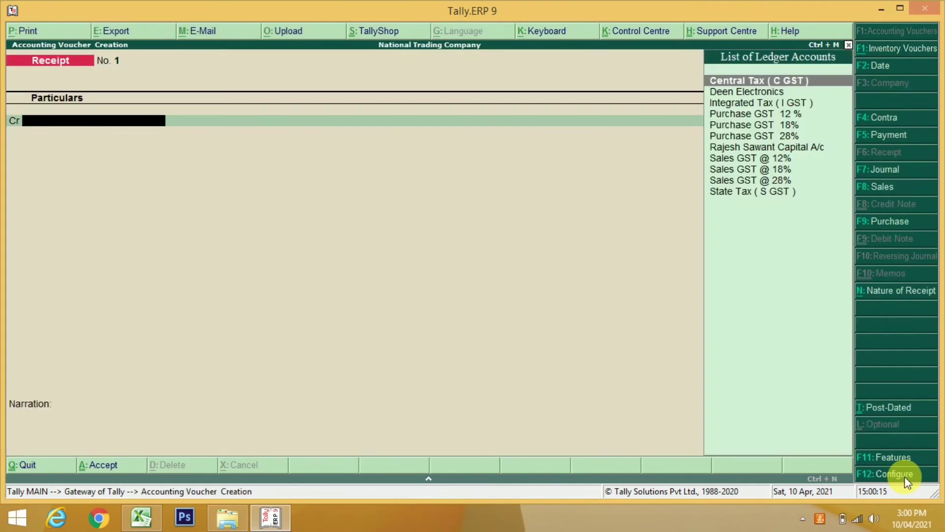
pyautogui.write('Ra')
pyautogui.press('Return')
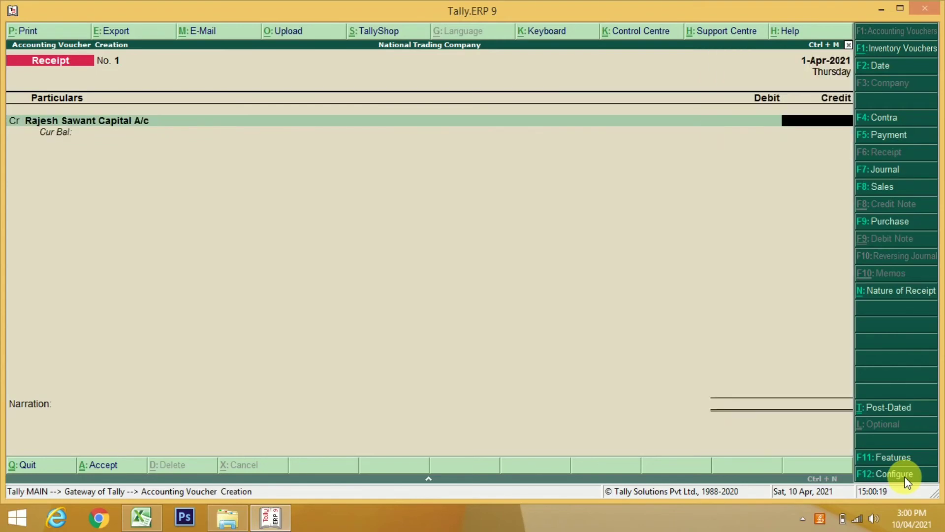
pyautogui.write('2250000')
pyautogui.press('Return')
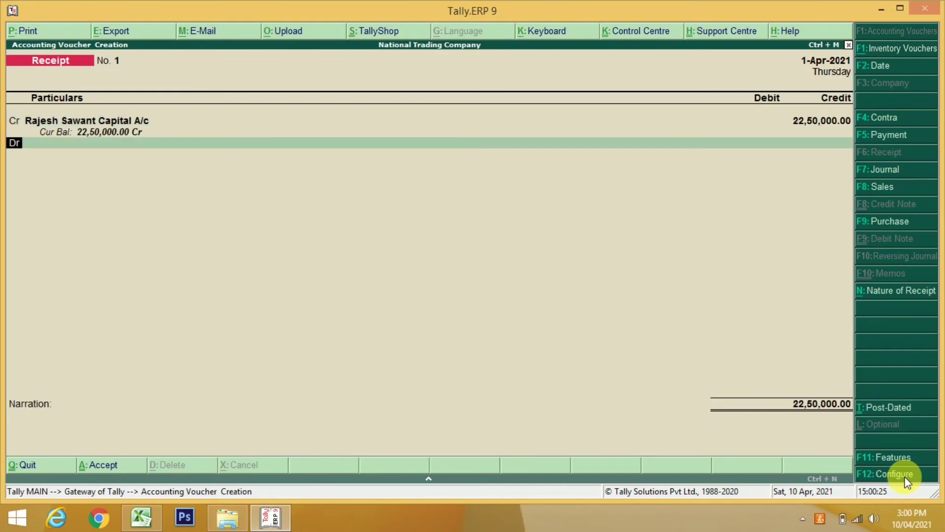
pyautogui.press('Return')
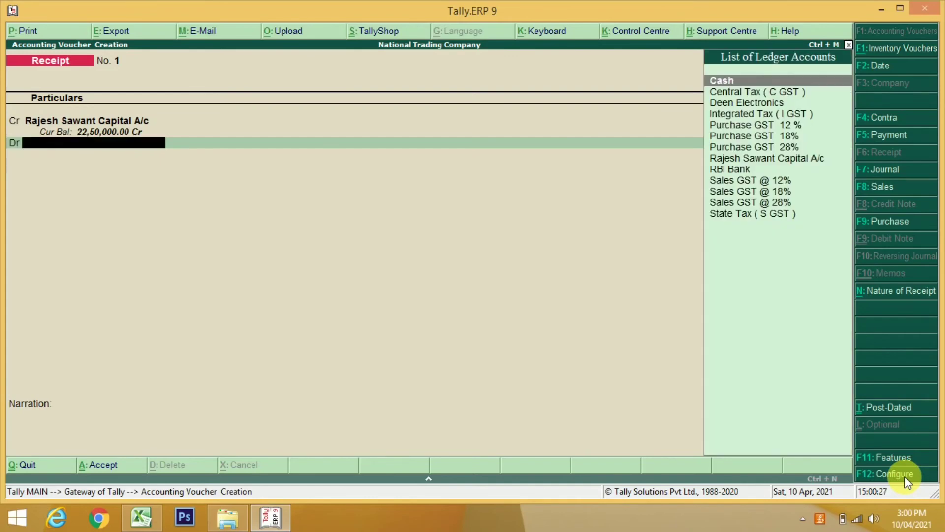
pyautogui.press('Return')
pyautogui.write('250000')
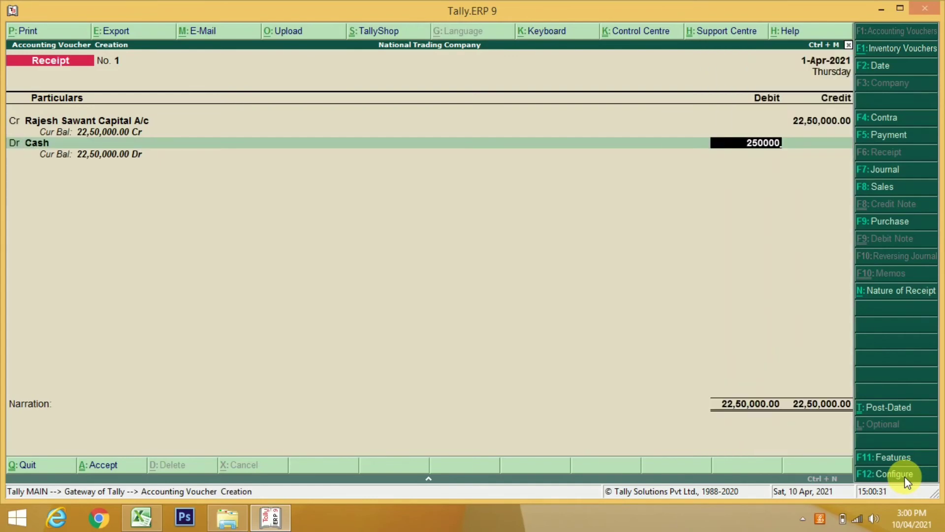
pyautogui.press('Return')
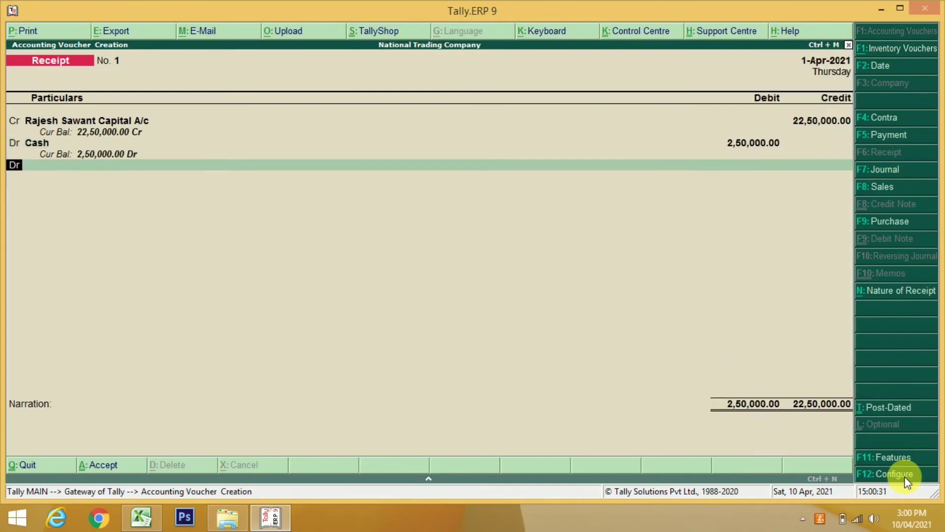
# Debit RBI Bank 20,00,000, save Receipt No. 1, and quit the voucher screen
pyautogui.press('Return')
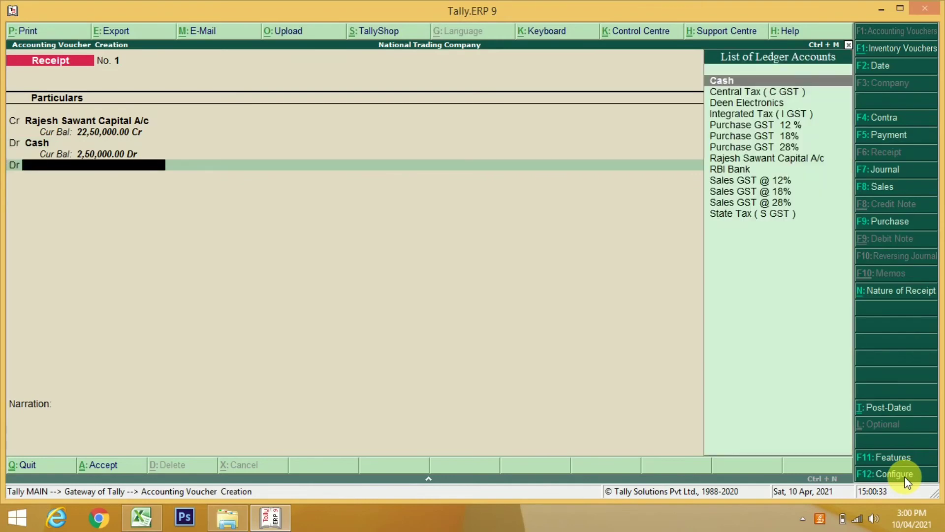
pyautogui.press('Down')
pyautogui.press('Down')
pyautogui.press('Down')
pyautogui.press('Down')
pyautogui.press('Down')
pyautogui.press('Down')
pyautogui.press('Down')
pyautogui.press('Down')
pyautogui.press('Down')
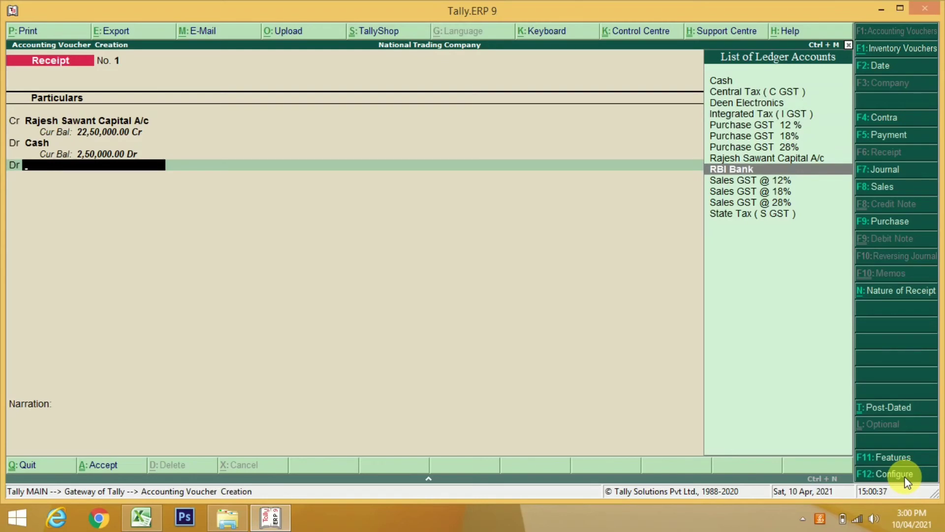
pyautogui.press('Return')
pyautogui.press('Return')
pyautogui.press('Return')
pyautogui.press('Return')
pyautogui.press('Return')
pyautogui.press('Return')
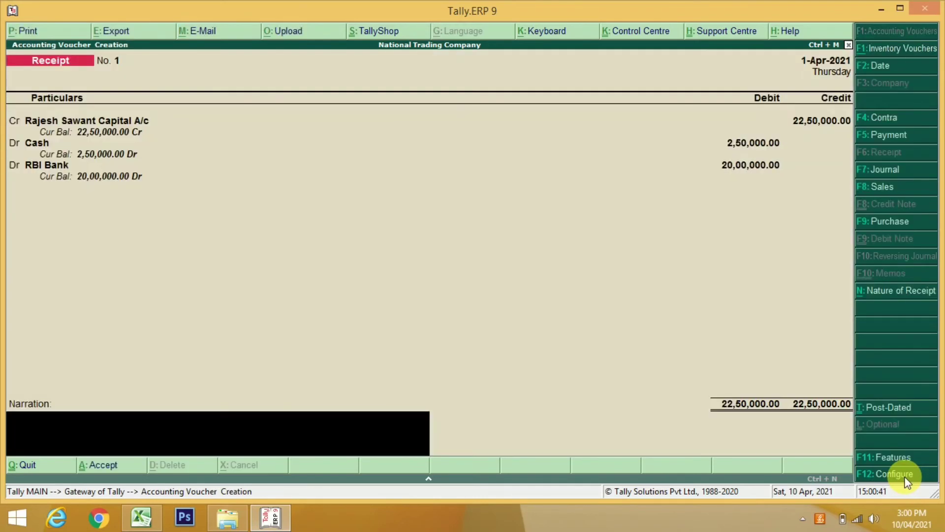
pyautogui.press('Return')
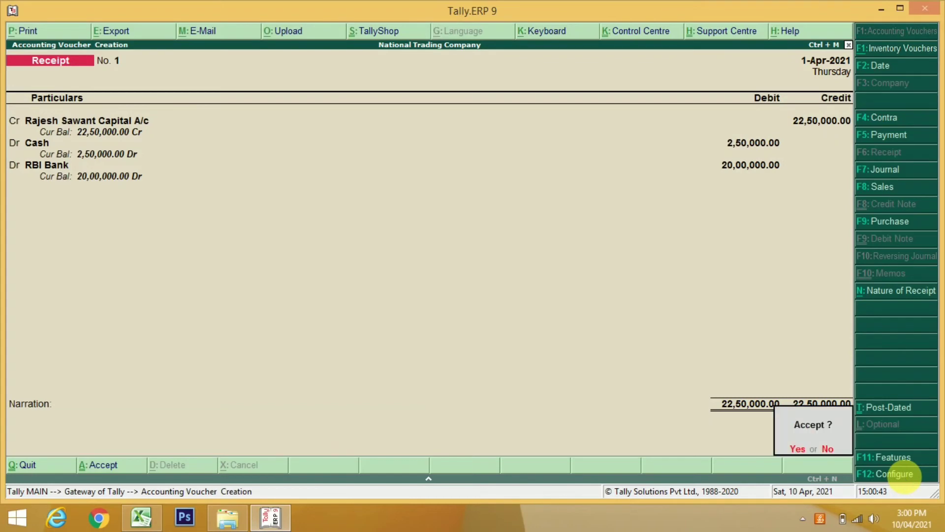
pyautogui.press('Return')
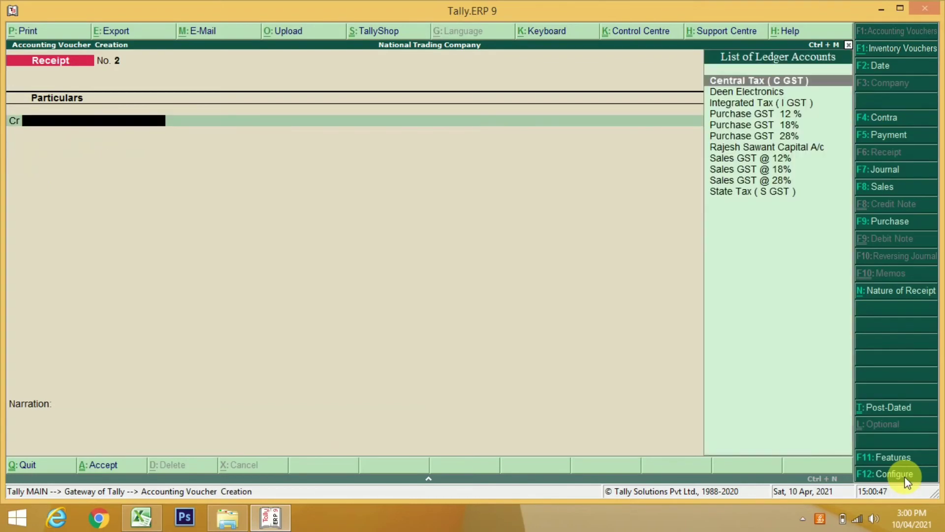
pyautogui.press('Escape')
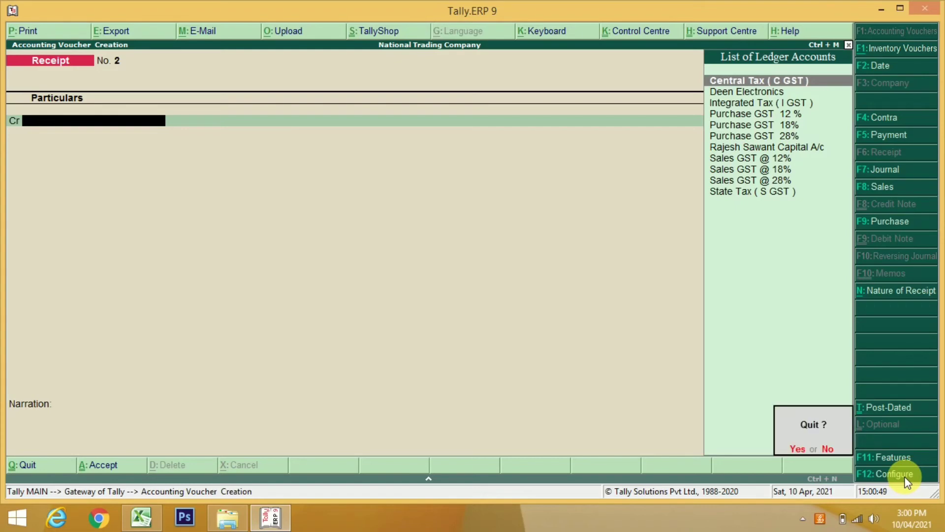
pyautogui.press('y')
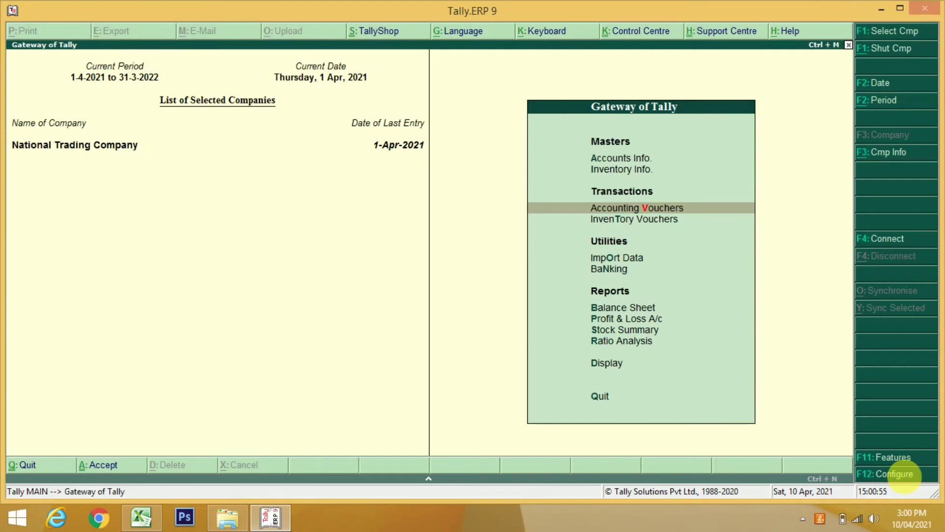
# Open the F11 Company Features menu from Gateway of Tally
pyautogui.moveTo(347, 416)
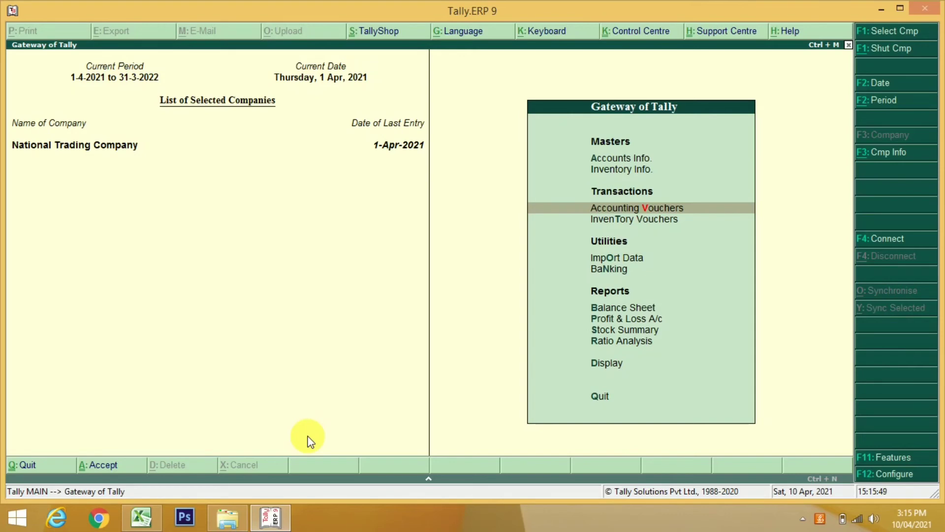
pyautogui.click(883, 458)
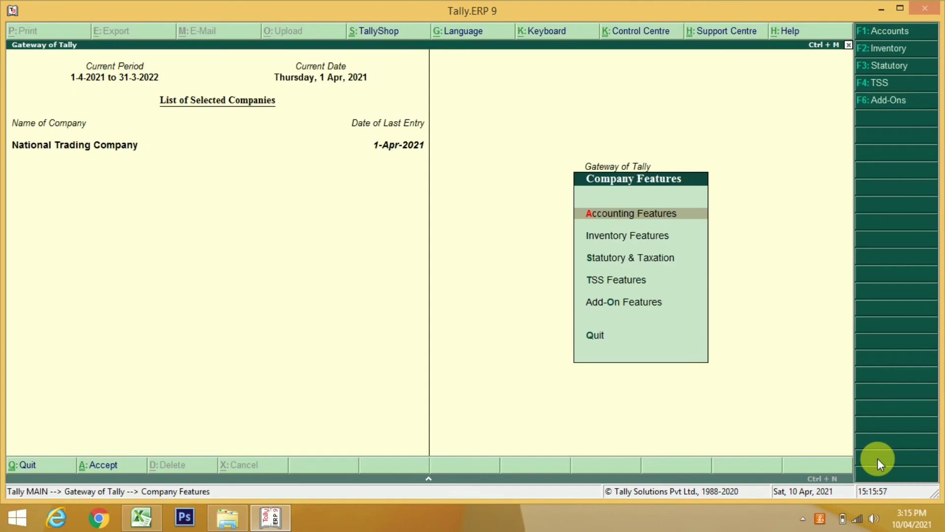
# Set 'Enable purchase order processing' to Yes in Inventory Features and return to Gateway
pyautogui.press('Down')
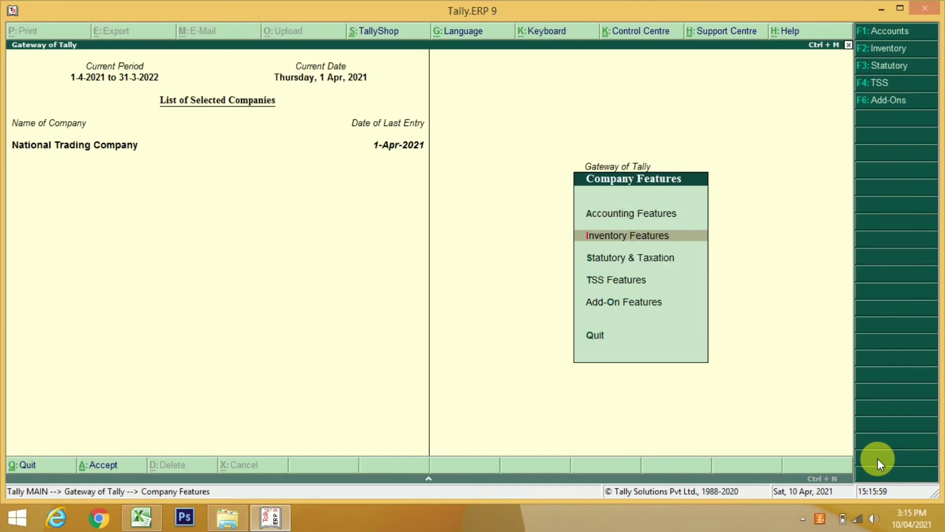
pyautogui.press('Return')
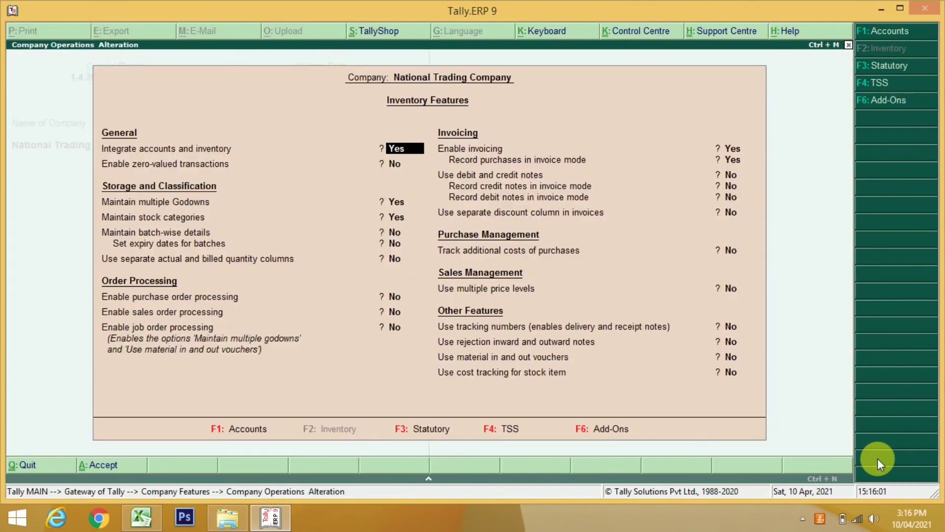
pyautogui.press('Return')
pyautogui.press('Return')
pyautogui.press('Return')
pyautogui.press('Return')
pyautogui.press('Return')
pyautogui.press('Return')
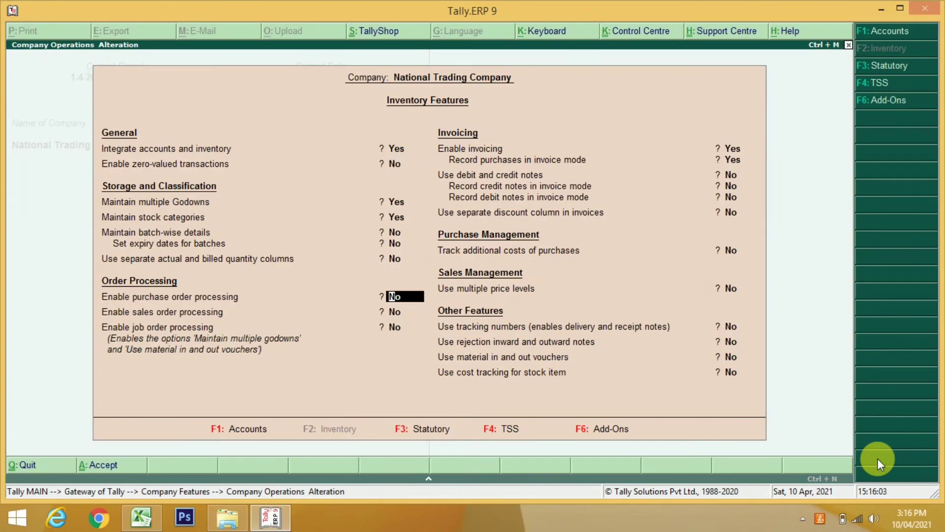
pyautogui.press('Return')
pyautogui.press('Up')
pyautogui.press('Return')
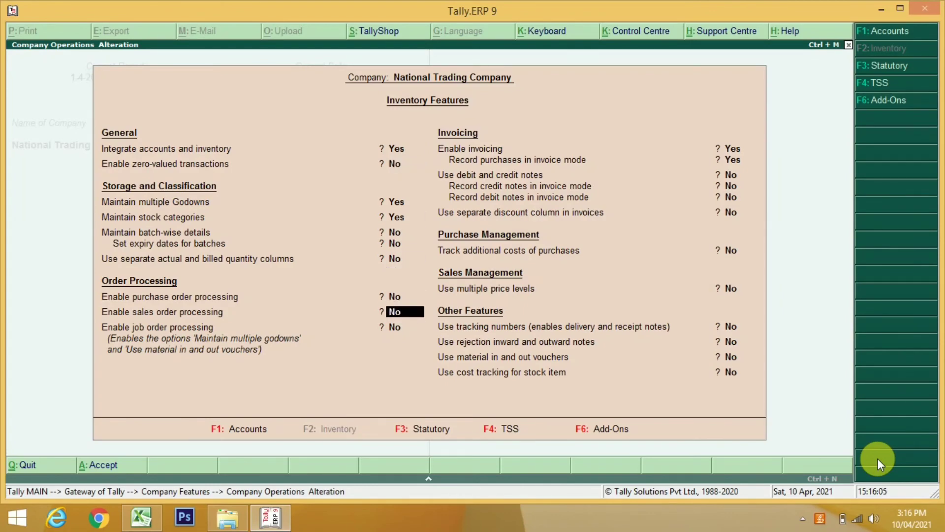
pyautogui.press('Up')
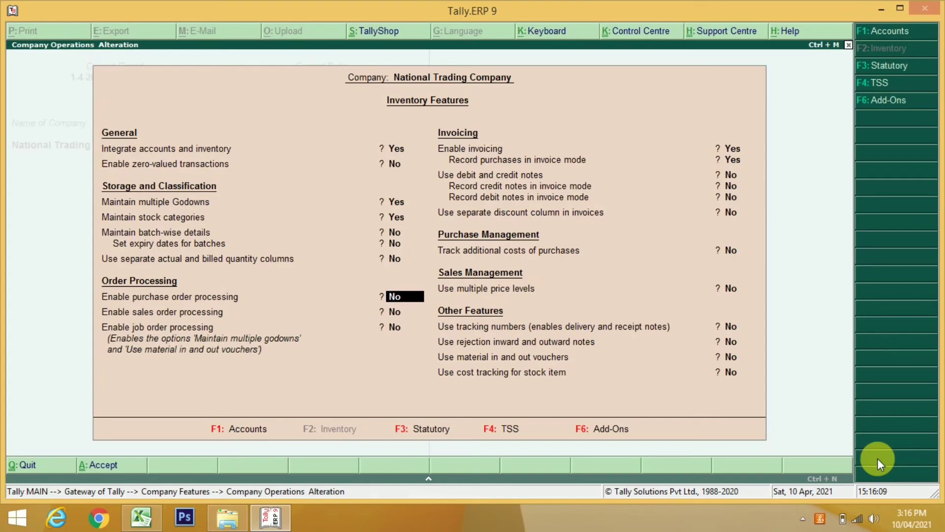
pyautogui.write('y')
pyautogui.press('Return')
pyautogui.press('Return')
pyautogui.press('Return')
pyautogui.press('Return')
pyautogui.press('Return')
pyautogui.press('Return')
pyautogui.press('Return')
pyautogui.press('Return')
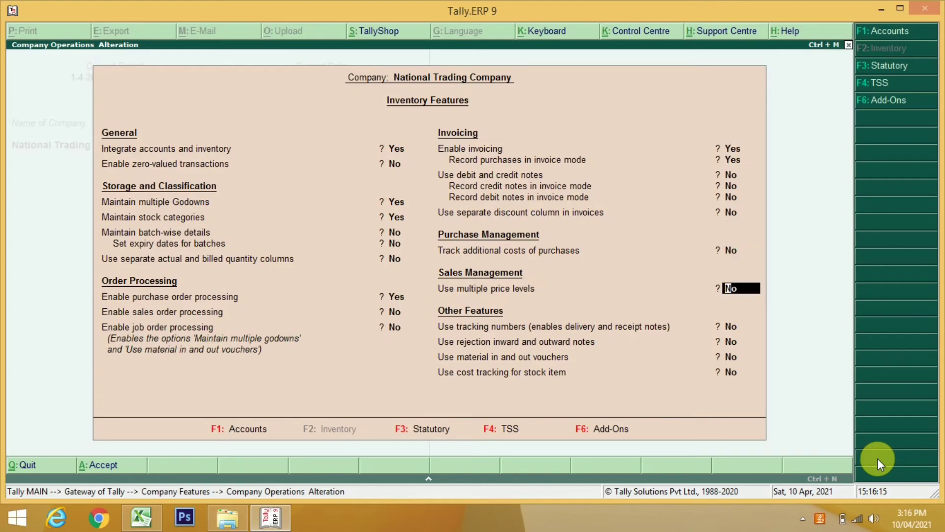
pyautogui.press('Return')
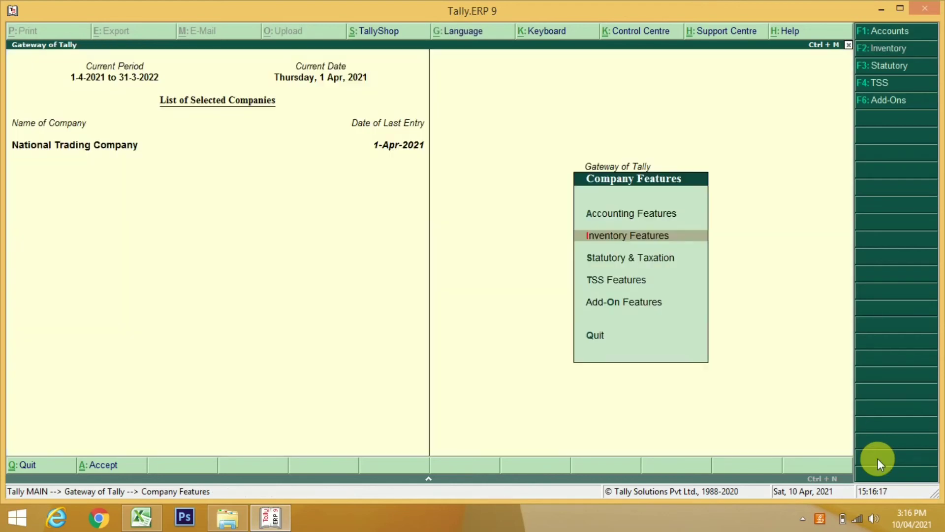
pyautogui.press('Escape')
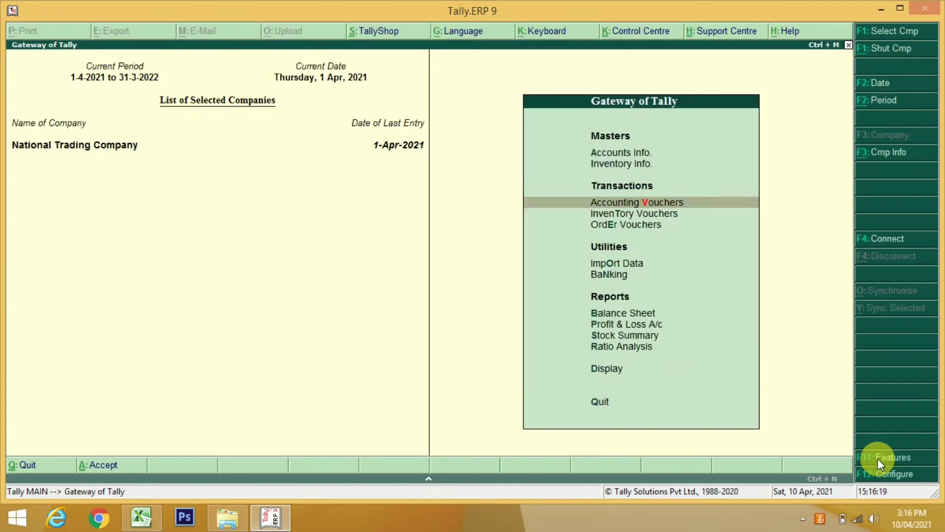
pyautogui.press('Down')
pyautogui.press('Down')
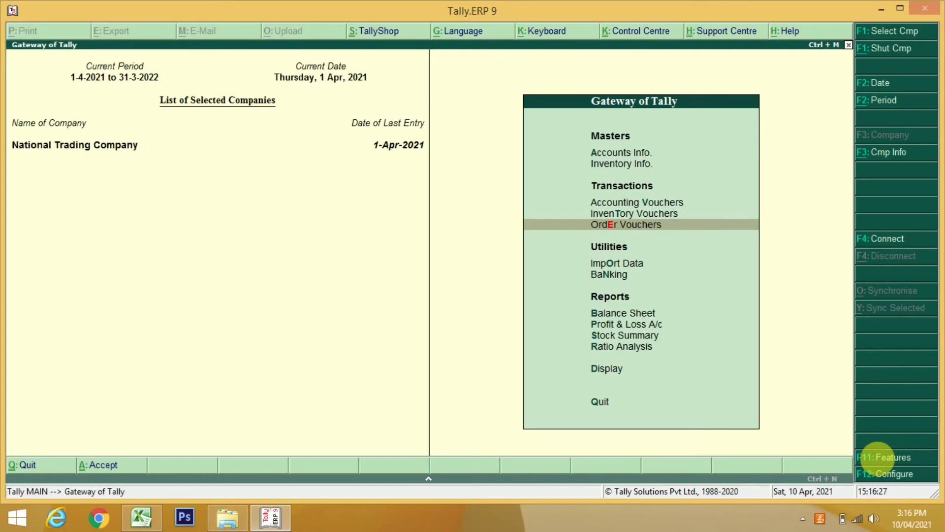
# Start a new purchase order in Order Vouchers dated 1-May-2021 (1.5.21)
pyautogui.press('Return')
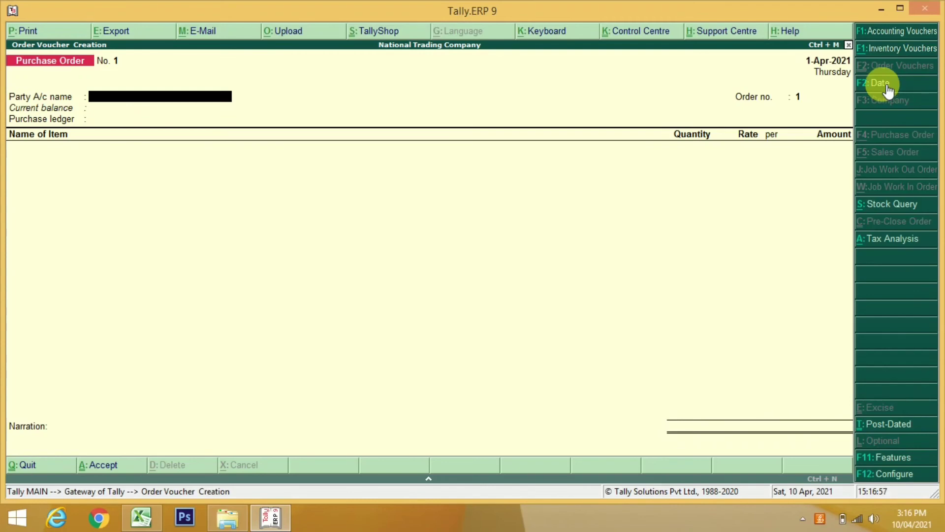
pyautogui.click(881, 85)
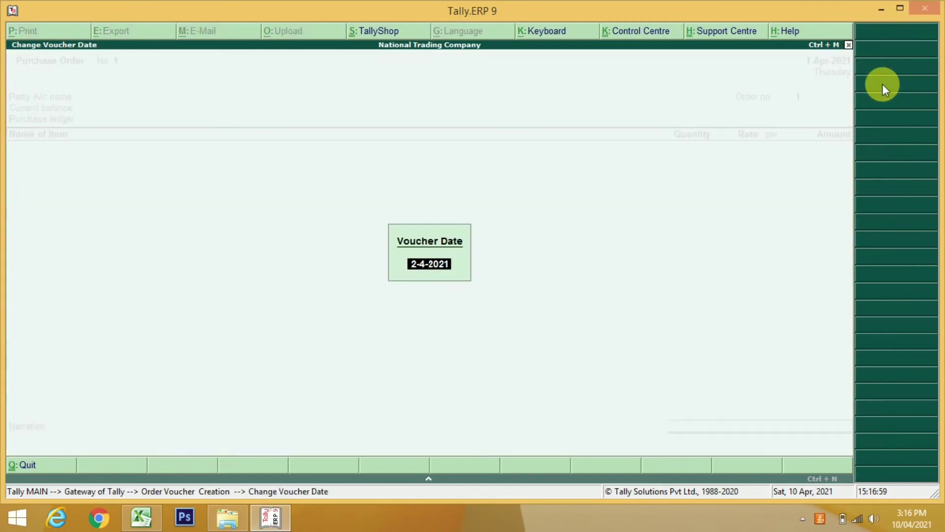
pyautogui.press('BackSpace')
pyautogui.write('1.5.21')
pyautogui.press('Return')
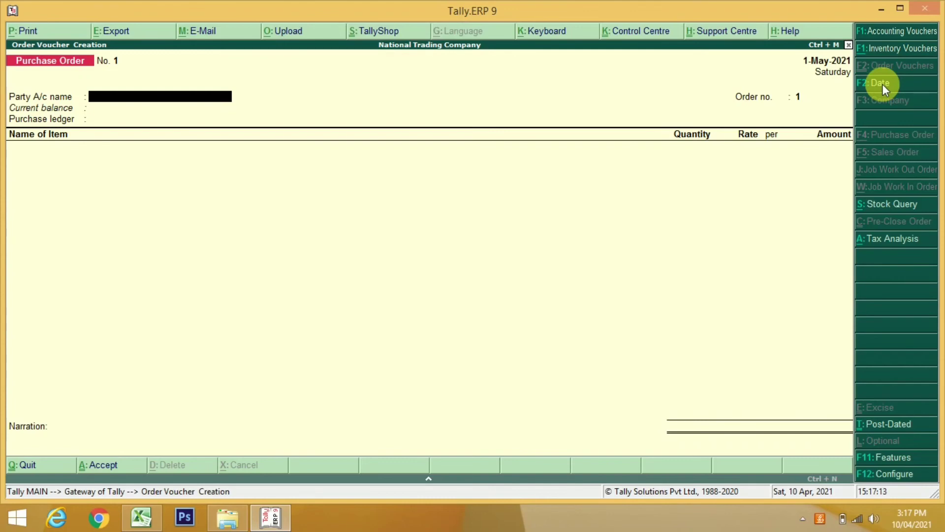
pyautogui.press('Return')
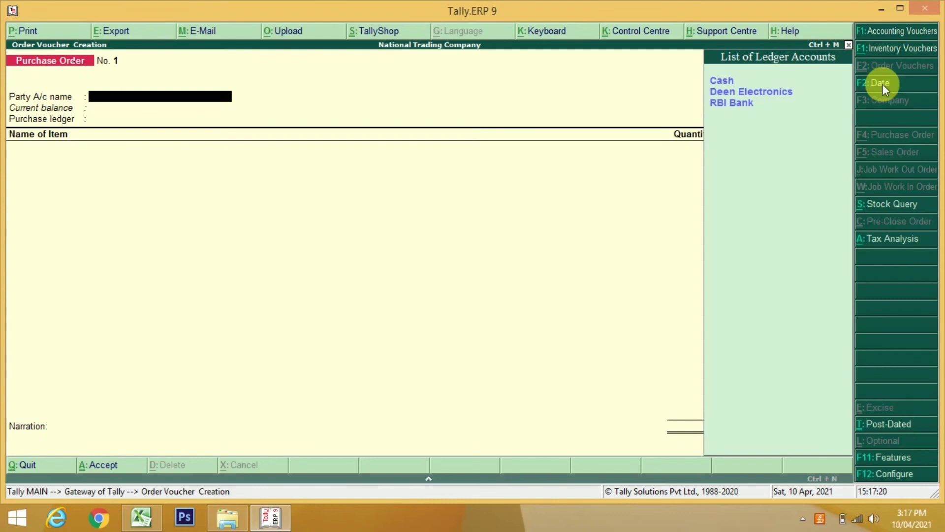
pyautogui.hotkey('alt', 'c')
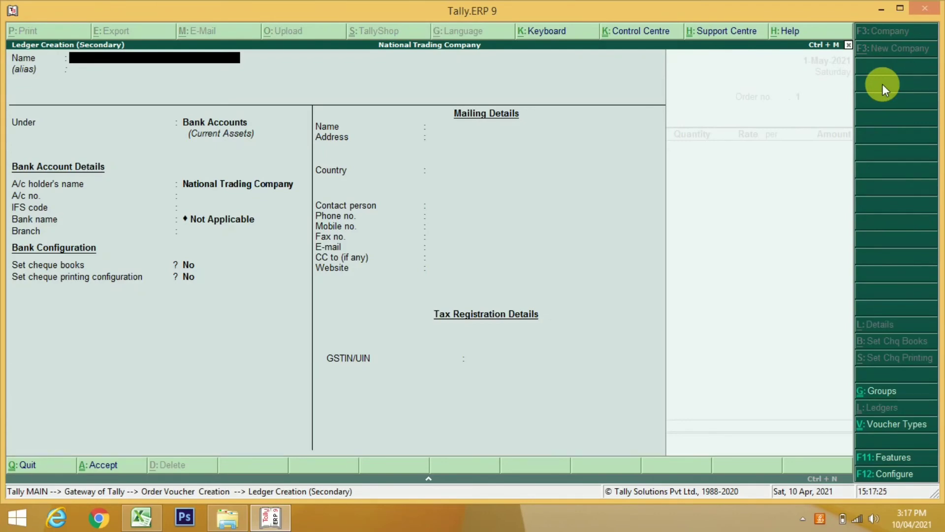
# Name the new ledger 'Smart Electronics india' under Sundry Creditors
pyautogui.write('Smart Electronics india')
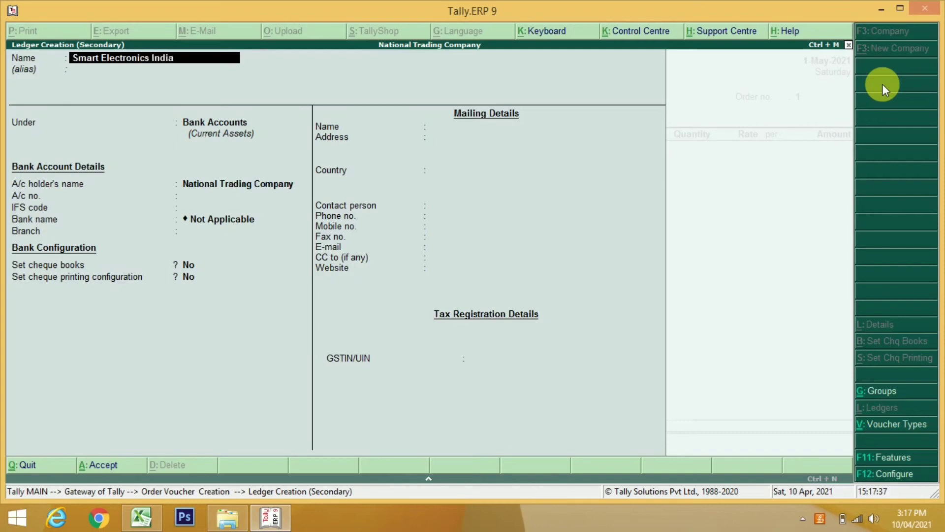
pyautogui.press('Return')
pyautogui.press('Return')
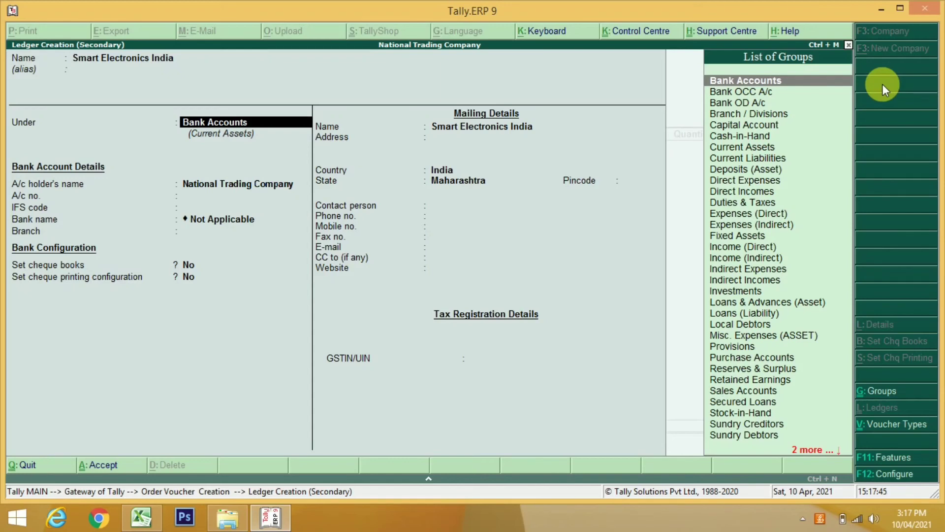
pyautogui.write('Sun')
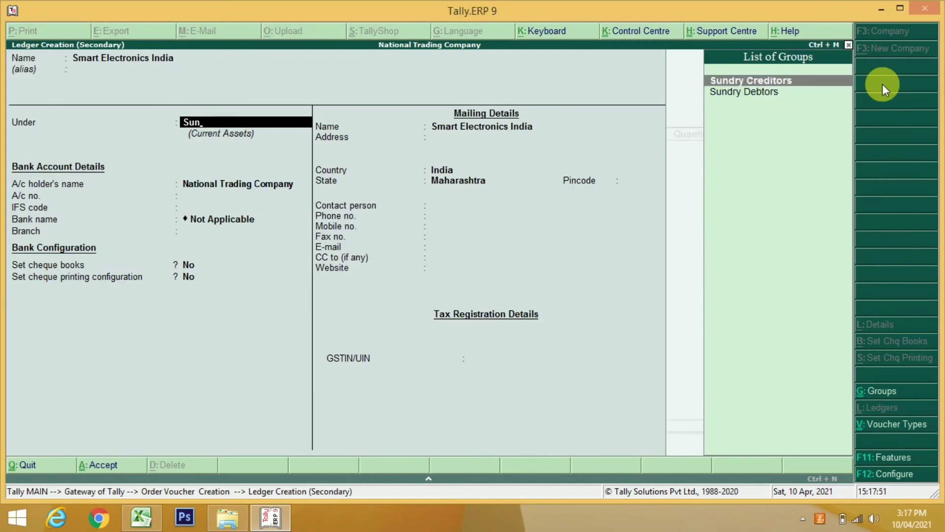
pyautogui.press('Return')
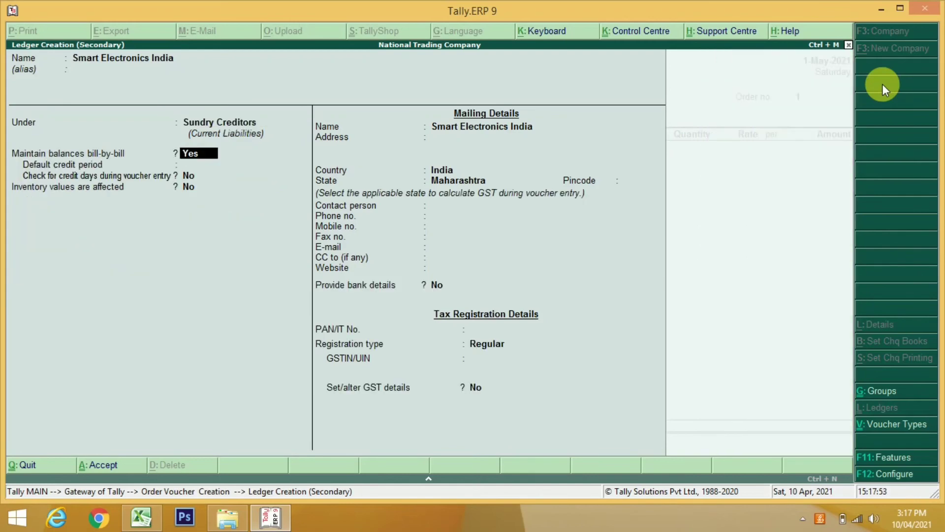
# Enter the supplier's two-line mailing address and pincode
pyautogui.press('Return')
pyautogui.press('Return')
pyautogui.press('Return')
pyautogui.press('Return')
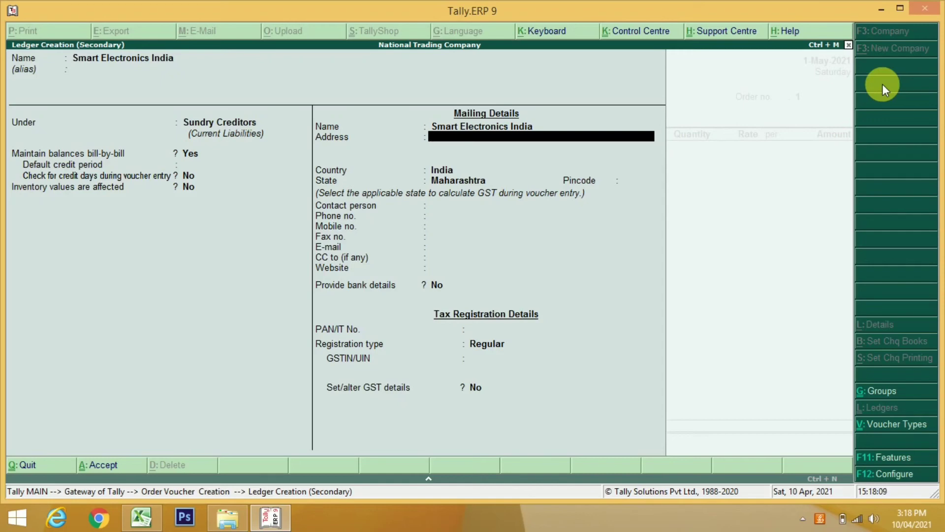
pyautogui.press('Return')
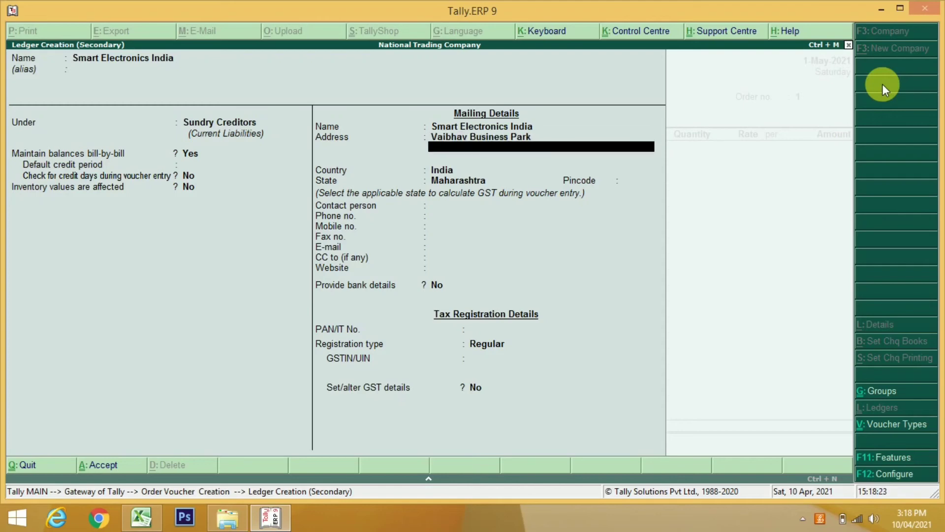
pyautogui.press('Return')
pyautogui.press('Return')
pyautogui.press('Return')
pyautogui.press('Return')
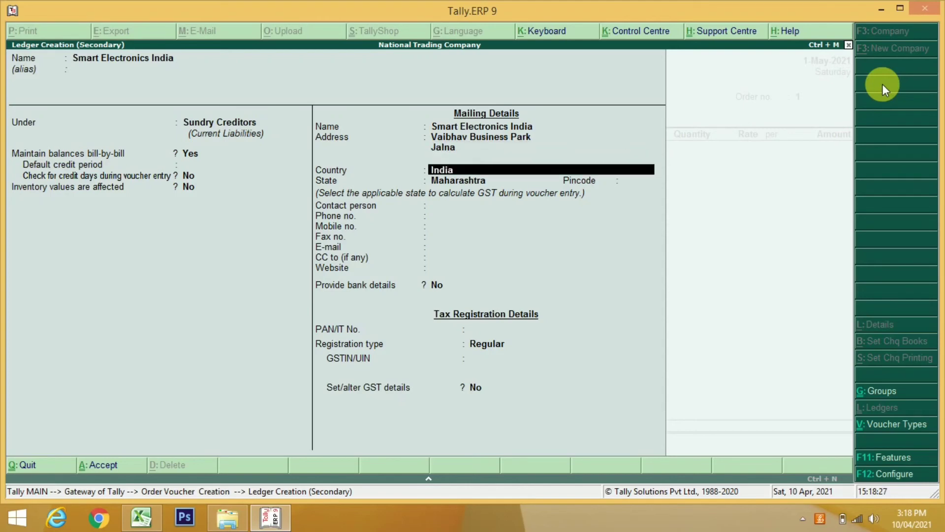
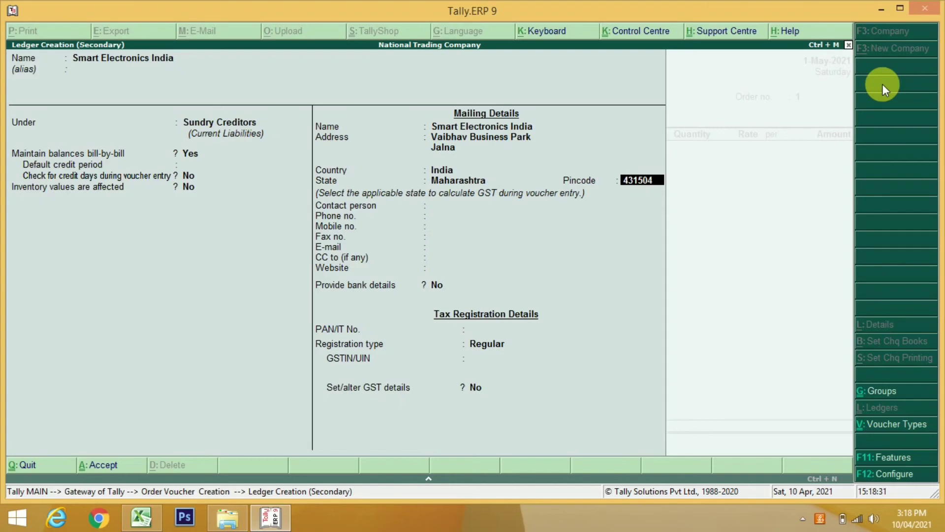
pyautogui.press('Return')
pyautogui.press('Return')
pyautogui.press('Return')
pyautogui.press('Return')
pyautogui.press('Return')
pyautogui.press('Return')
pyautogui.press('Return')
pyautogui.press('Return')
pyautogui.press('Return')
pyautogui.press('Return')
pyautogui.press('Return')
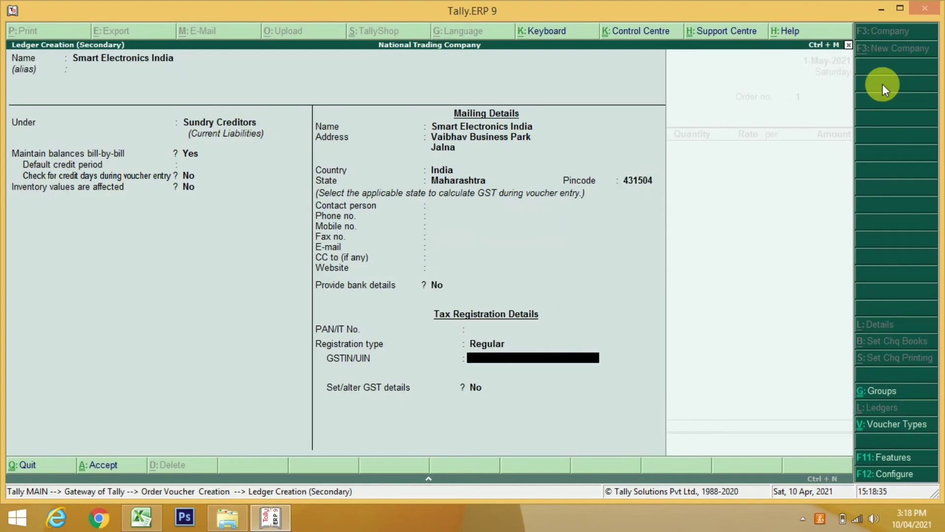
# Copy the supplier's GSTIN from cell C4 of TALLY.xlsx and return to Tally
pyautogui.click(141, 517)
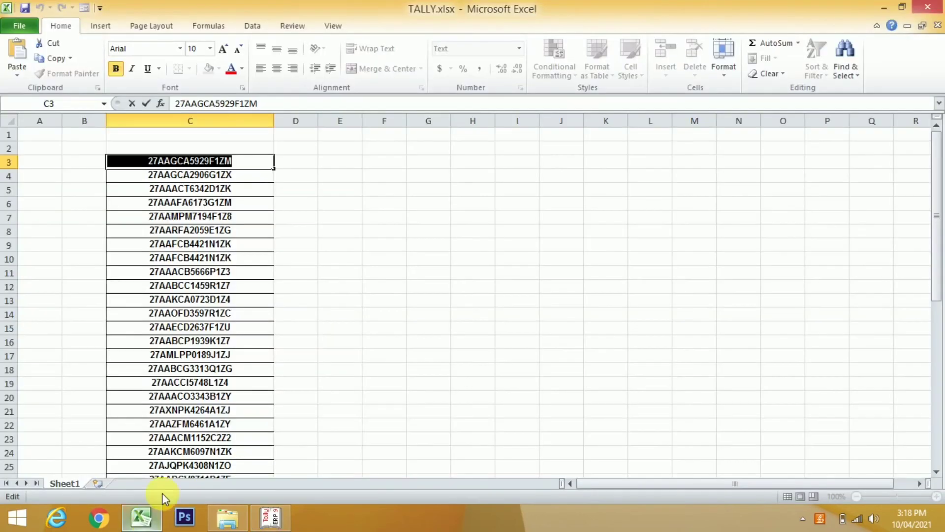
pyautogui.press('Return')
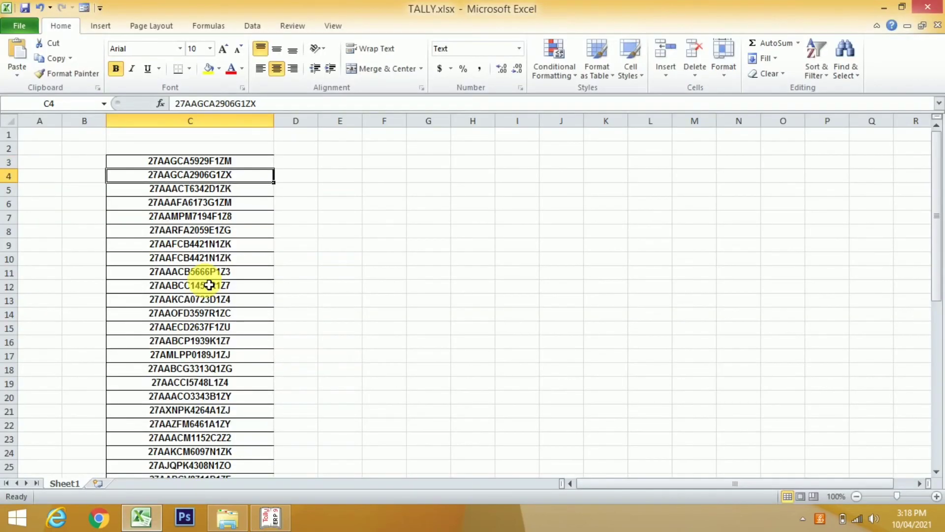
pyautogui.press('F2')
pyautogui.hotkey('shift', 'Left')
pyautogui.hotkey('shift', 'Left')
pyautogui.hotkey('shift', 'Left')
pyautogui.hotkey('shift', 'Left')
pyautogui.hotkey('shift', 'Left')
pyautogui.hotkey('shift', 'Left')
pyautogui.hotkey('shift', 'Left')
pyautogui.hotkey('shift', 'Left')
pyautogui.hotkey('shift', 'Left')
pyautogui.hotkey('shift', 'Left')
pyautogui.hotkey('shift', 'Left')
pyautogui.hotkey('shift', 'Left')
pyautogui.hotkey('shift', 'Left')
pyautogui.hotkey('shift', 'Left')
pyautogui.hotkey('shift', 'Left')
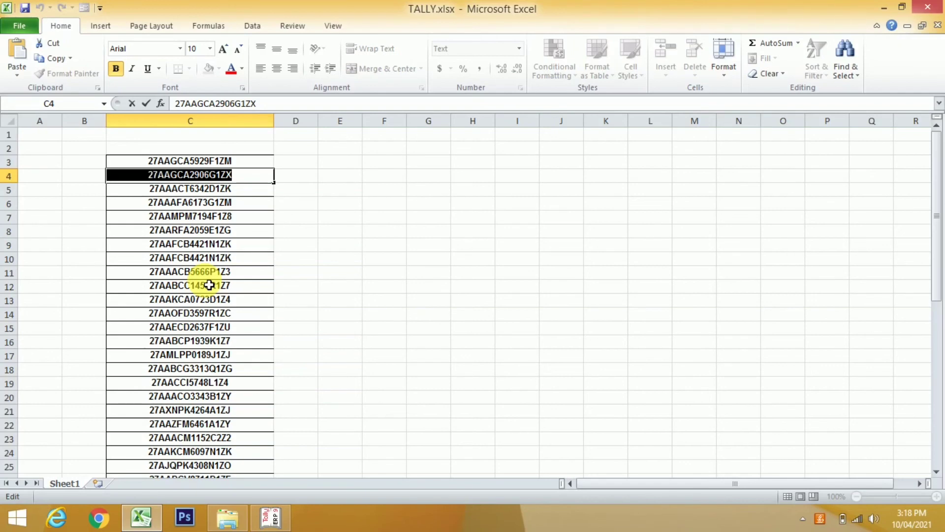
pyautogui.hotkey('shift', 'Right')
pyautogui.hotkey('shift', 'Left')
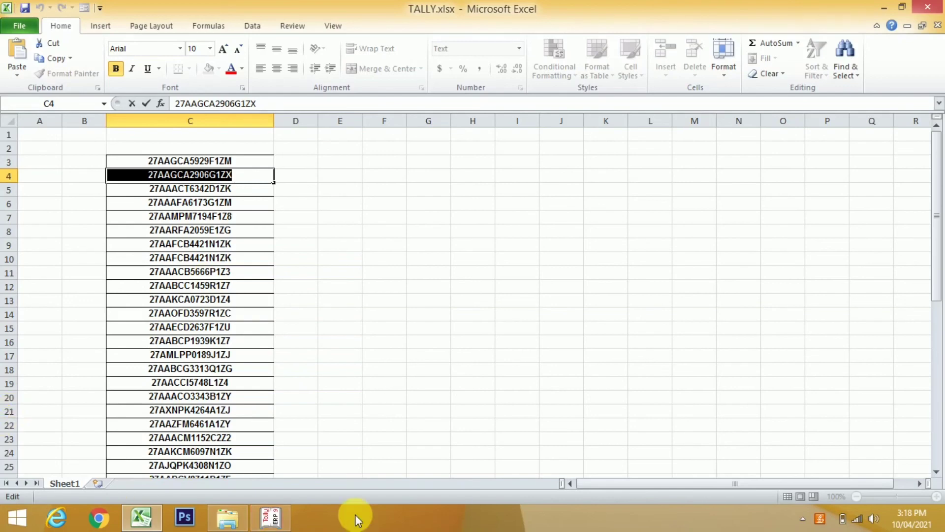
pyautogui.click(279, 522)
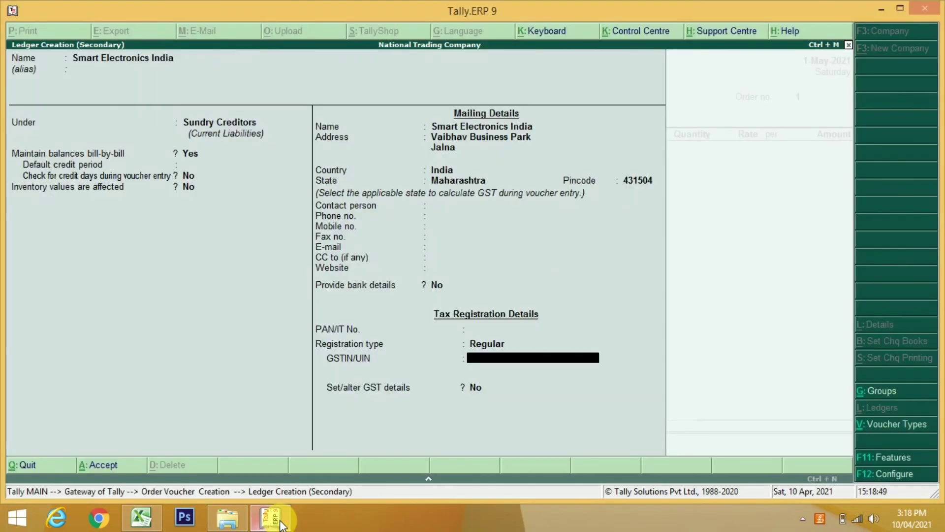
# Paste the GSTIN and save the Smart Electronics India ledger
pyautogui.hotkey('ctrl', 'alt', 'v')
pyautogui.press('Return')
pyautogui.press('Return')
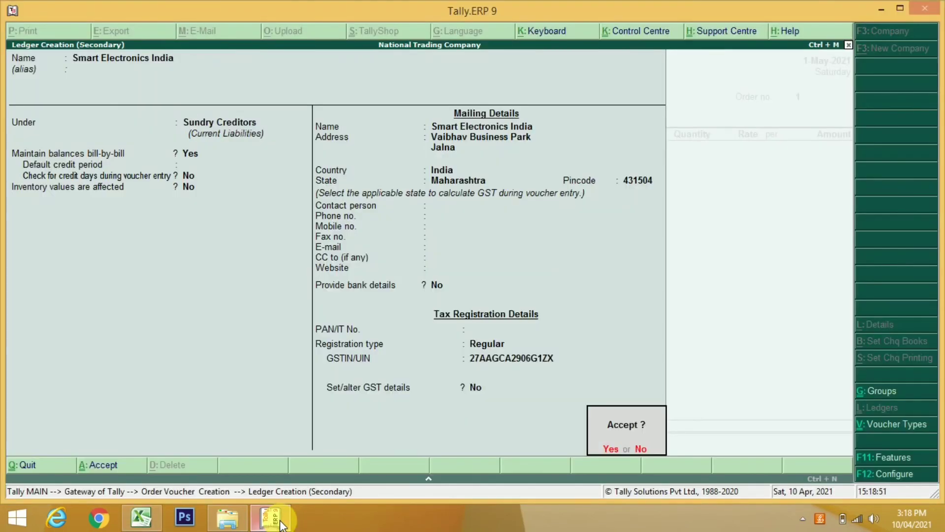
pyautogui.press('Return')
pyautogui.press('Return')
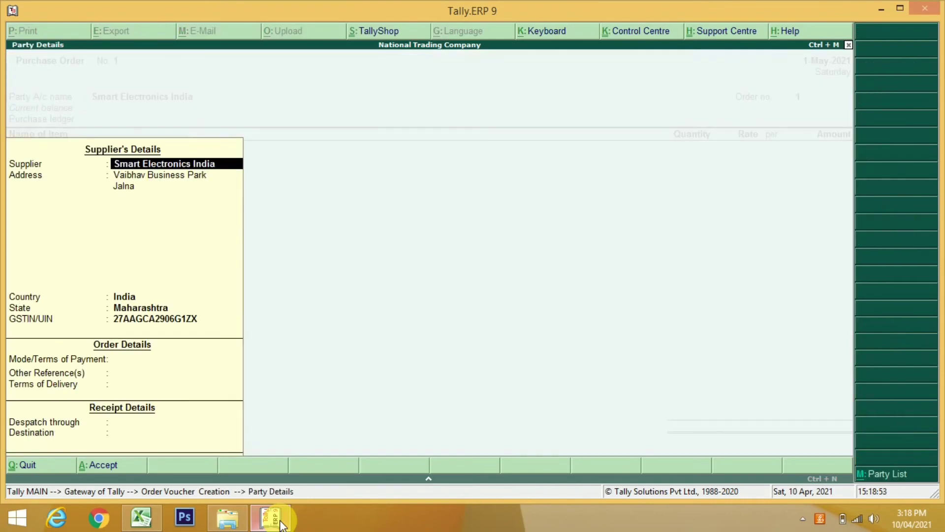
pyautogui.press('Return')
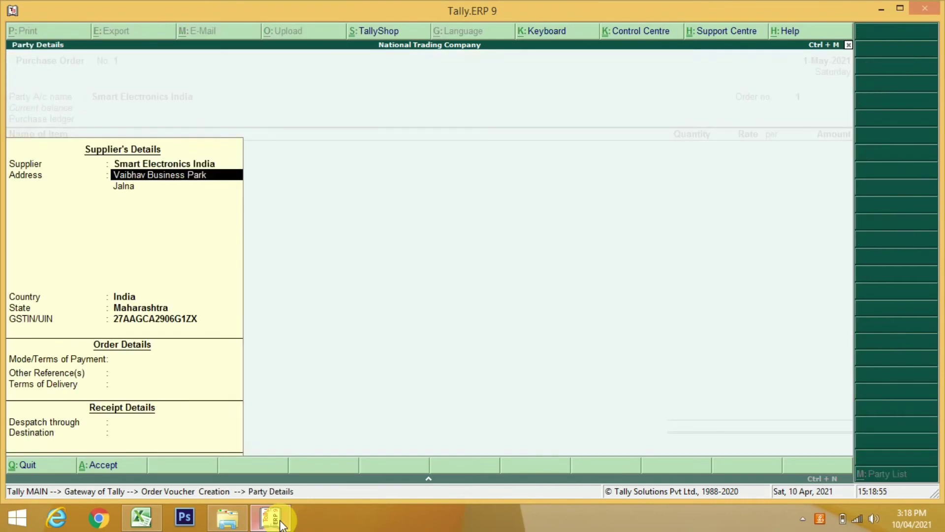
# Set order number PO/001 and purchase ledger Purchase GST 28%
pyautogui.hotkey('ctrl', 'a')
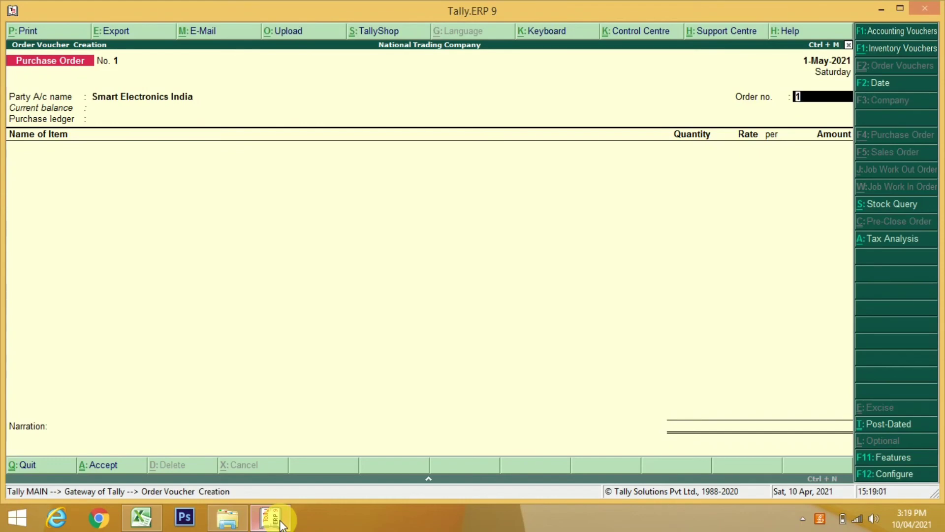
pyautogui.write('PO/001')
pyautogui.press('Return')
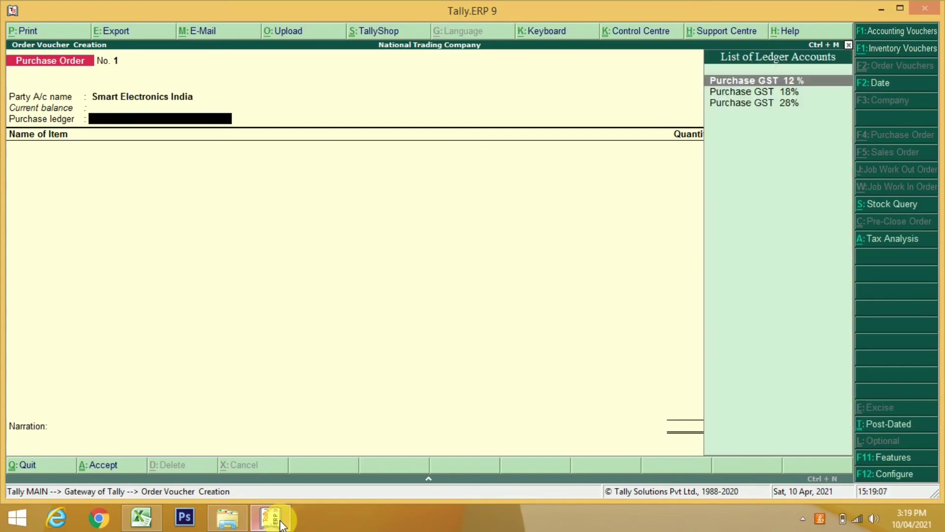
pyautogui.press('Down')
pyautogui.press('Down')
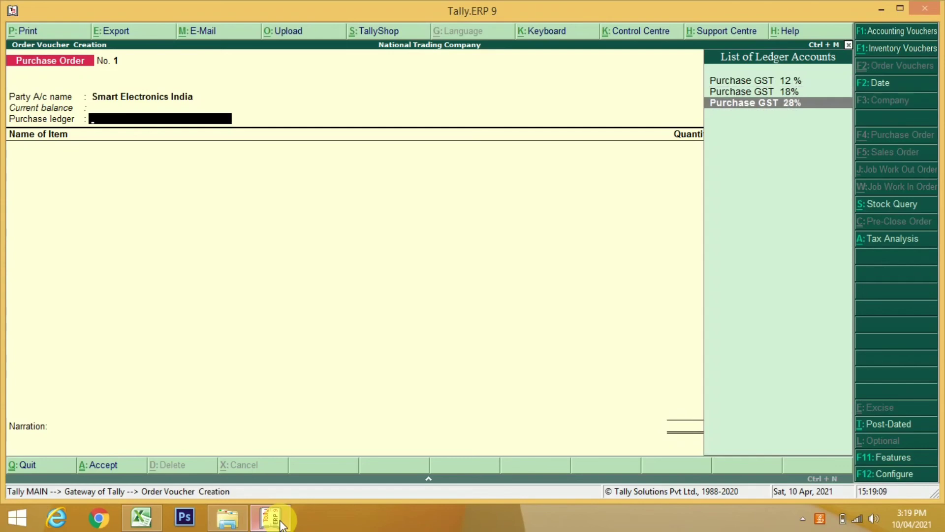
pyautogui.press('Return')
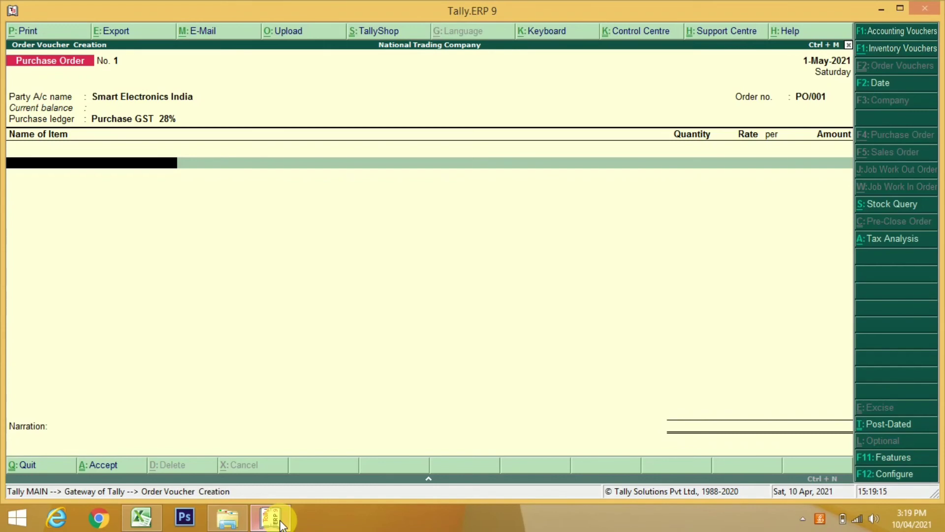
# Add Samsung FT02: 10 Nos from Storage Godown at 12,500 each
pyautogui.write('FT')
pyautogui.press('Down')
pyautogui.press('Return')
pyautogui.press('Return')
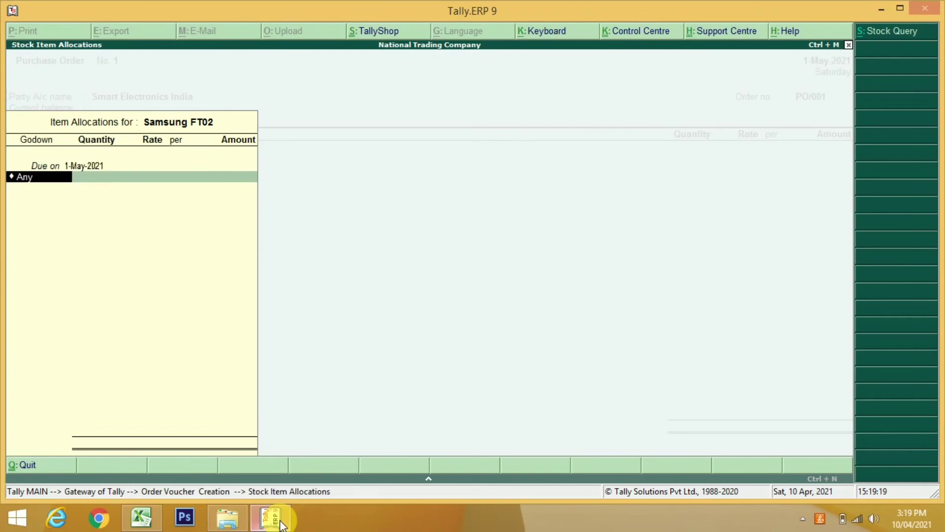
pyautogui.press('Down')
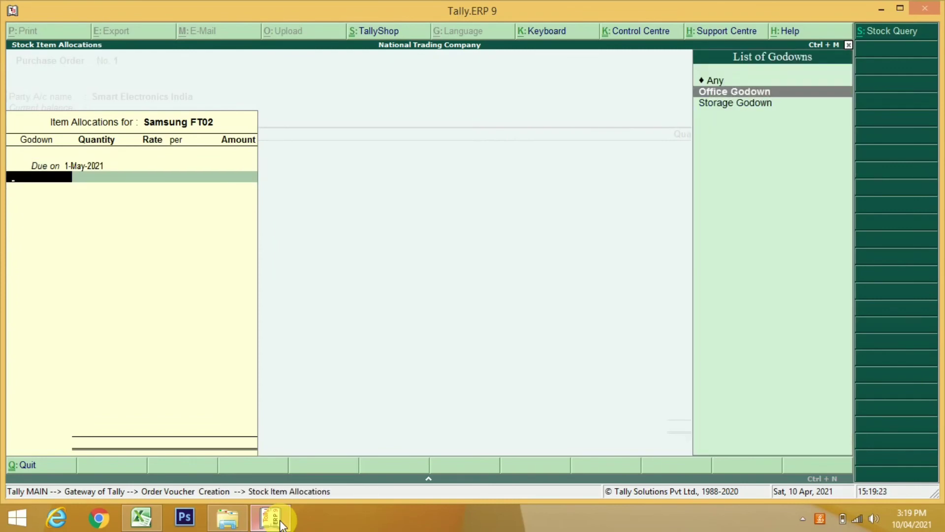
pyautogui.press('Down')
pyautogui.press('Return')
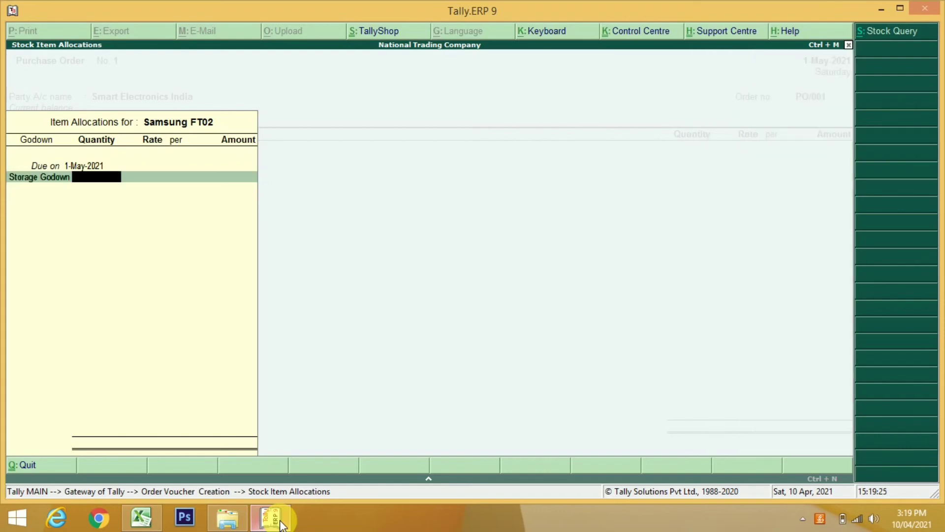
pyautogui.write('10')
pyautogui.press('Return')
pyautogui.write('120')
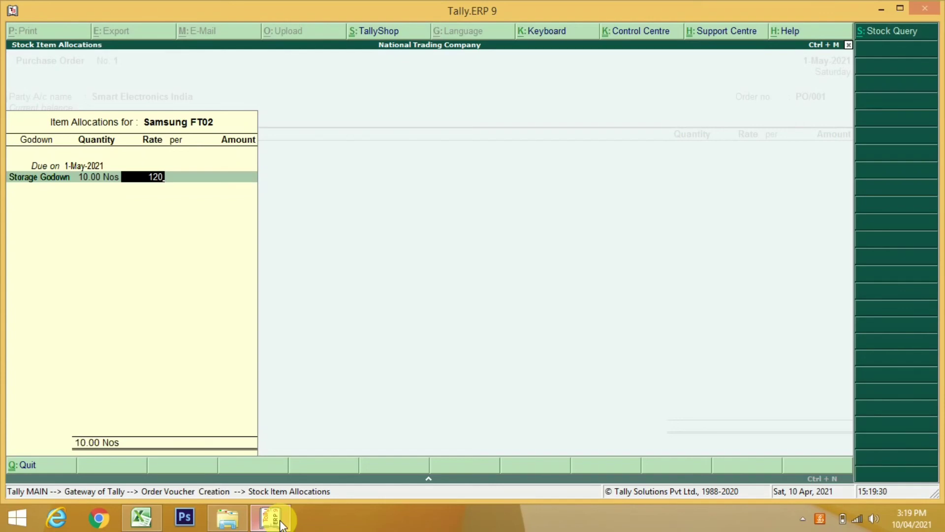
pyautogui.press('BackSpace')
pyautogui.write('5000')
pyautogui.press('BackSpace')
pyautogui.press('Return')
pyautogui.press('Return')
pyautogui.press('Return')
pyautogui.press('Return')
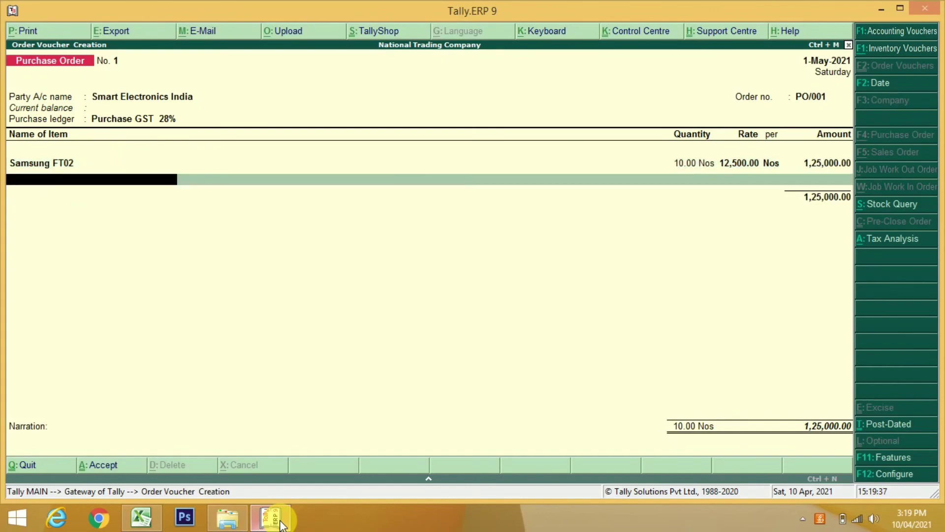
# Add Samsung FT03: 10 Nos from Storage Godown at 13,000 each
pyautogui.write('FT')
pyautogui.press('Down')
pyautogui.press('Down')
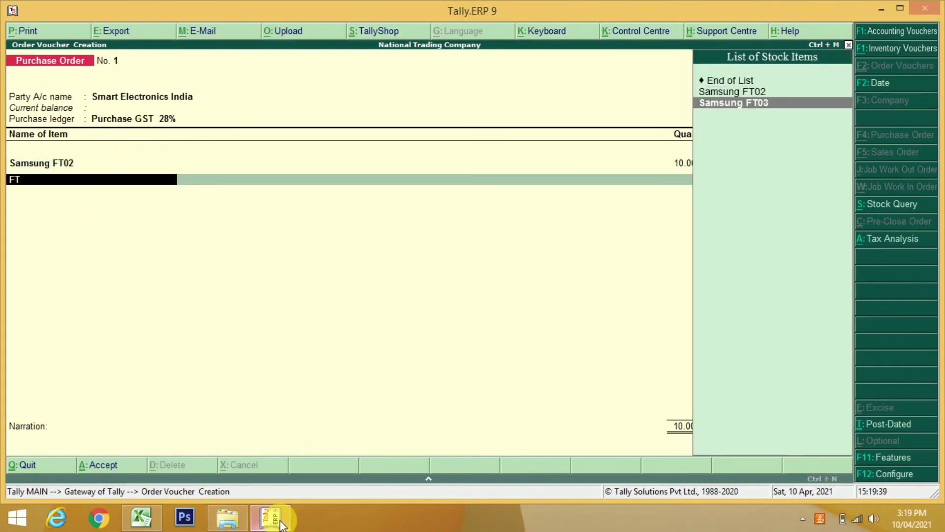
pyautogui.press('Return')
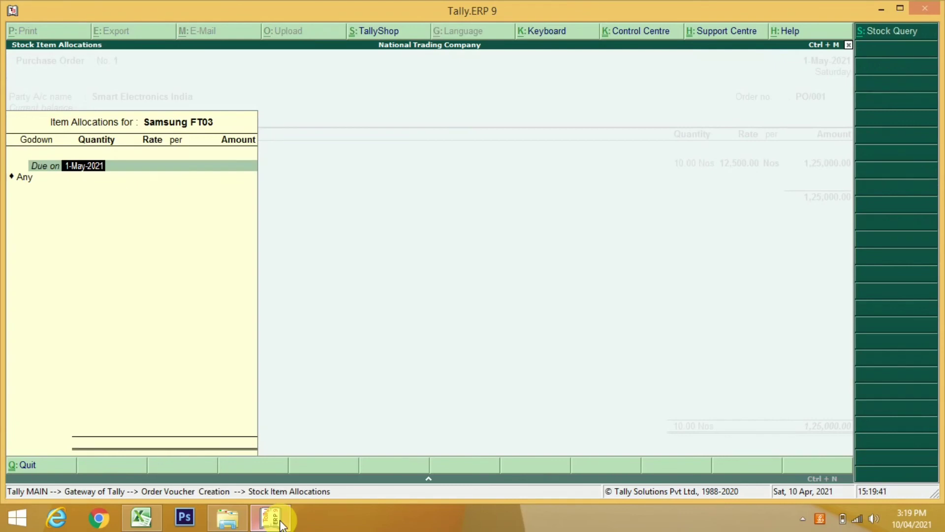
pyautogui.press('Return')
pyautogui.write('S')
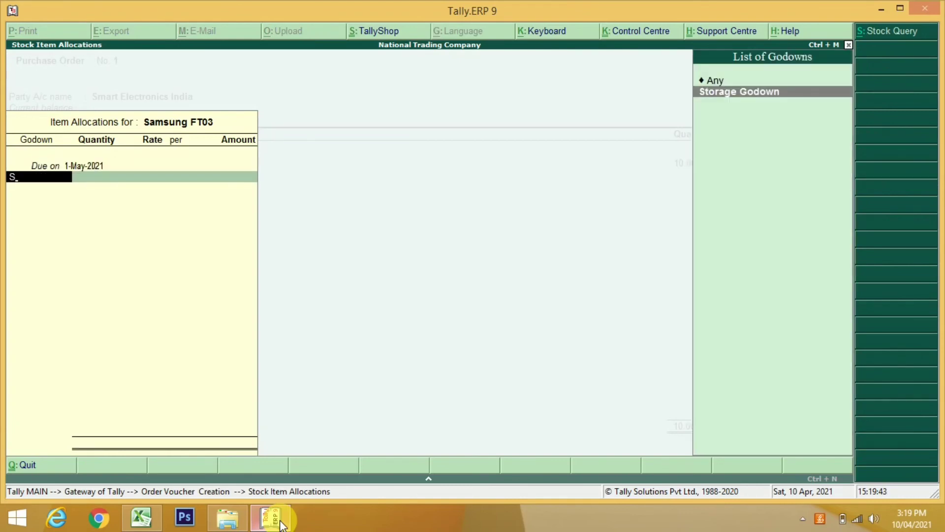
pyautogui.press('Return')
pyautogui.write('10')
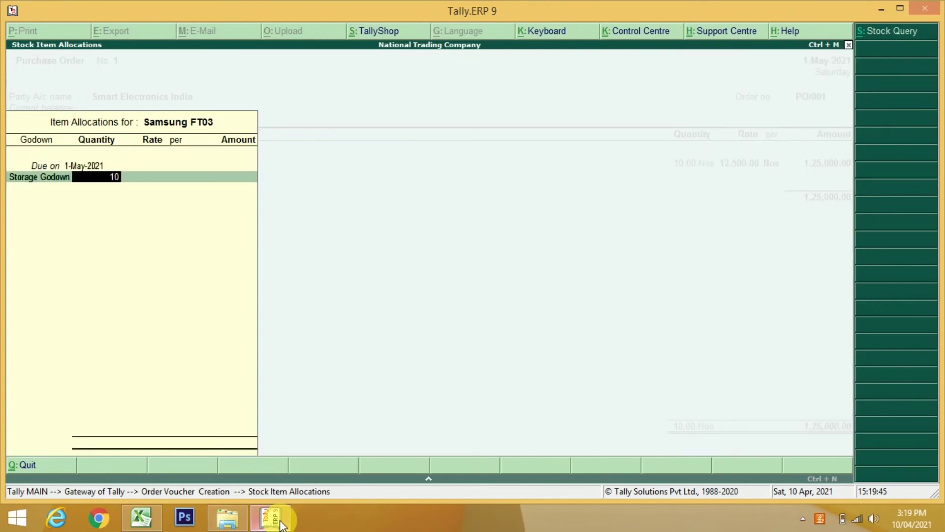
pyautogui.press('Return')
pyautogui.write('13000')
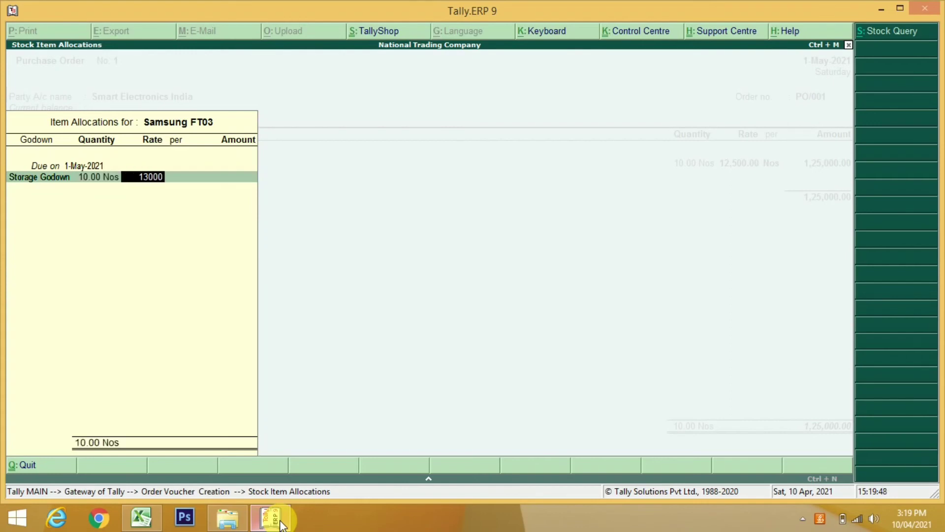
pyautogui.press('Return')
pyautogui.press('Return')
pyautogui.press('Return')
pyautogui.press('Return')
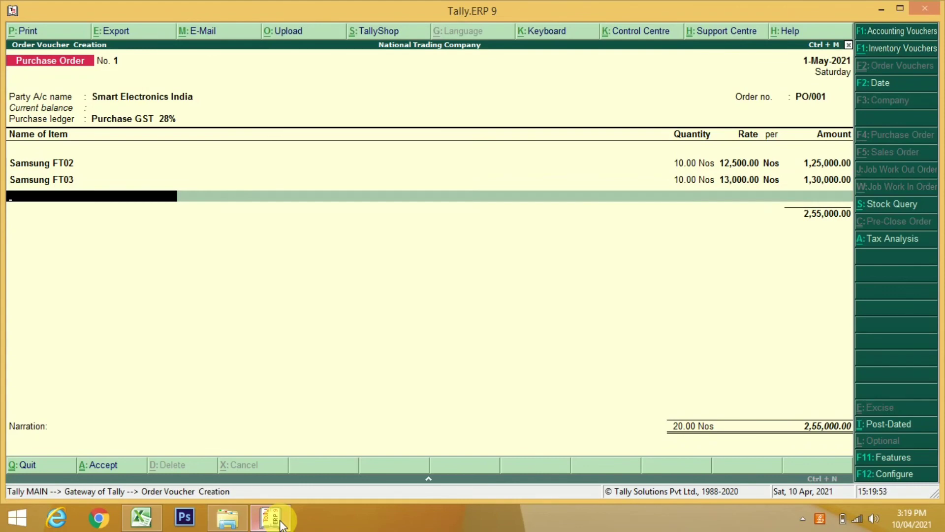
# Add Samsung G49 from Storage Godown, 10 Nos at 25,000.00
pyautogui.write('G')
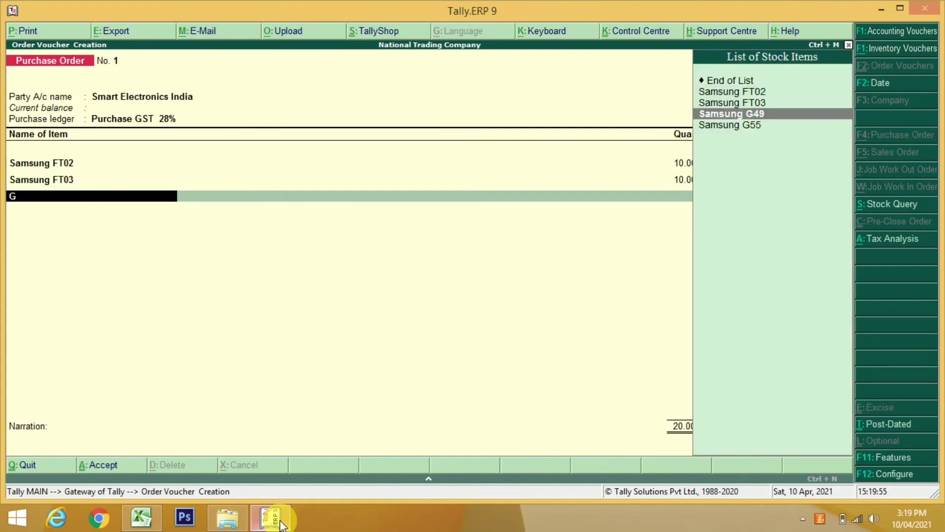
pyautogui.press('Return')
pyautogui.press('Return')
pyautogui.write('S')
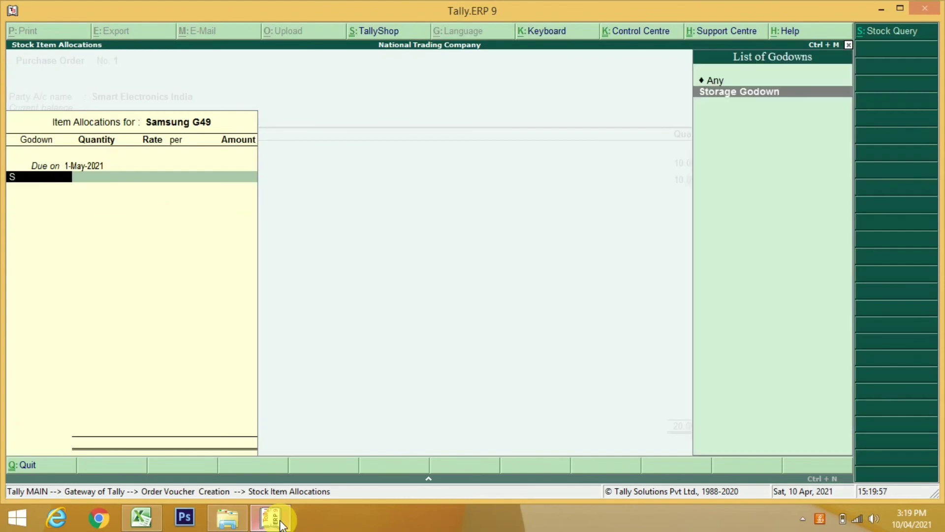
pyautogui.press('Return')
pyautogui.write('10')
pyautogui.press('Return')
pyautogui.write('25,000')
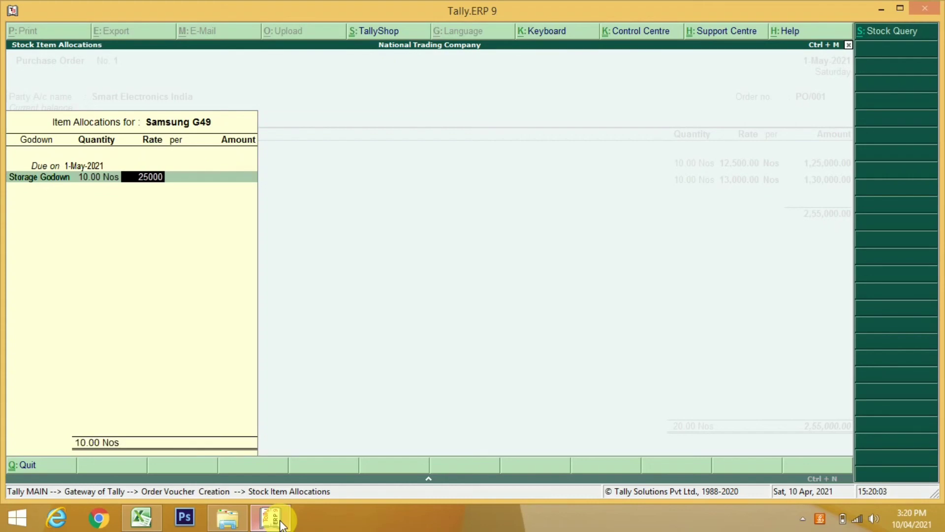
pyautogui.press('Return')
pyautogui.press('Return')
pyautogui.press('Return')
pyautogui.press('Return')
pyautogui.press('Return')
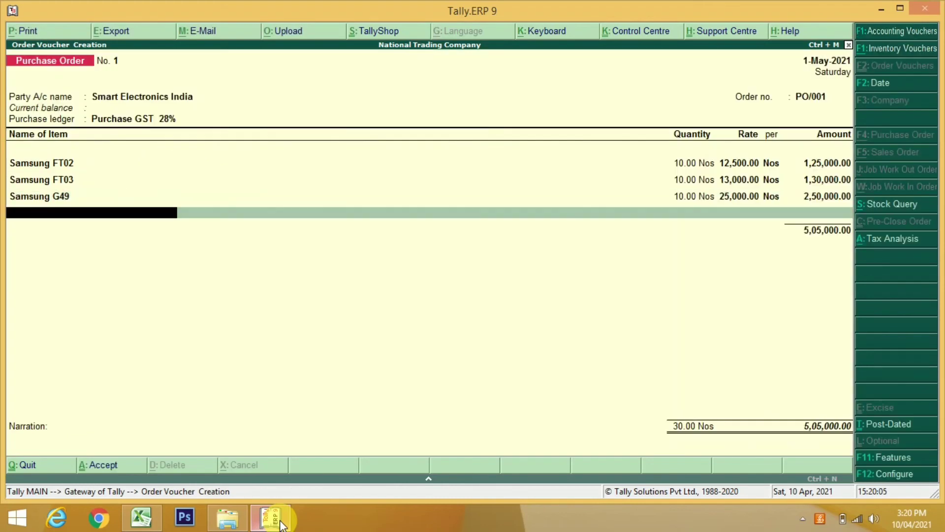
# Add Samsung G55 from Storage Godown, 10 Nos at 28,000.00, making the total 7,85,000.00
pyautogui.write('S')
pyautogui.press('Down')
pyautogui.press('Down')
pyautogui.press('Down')
pyautogui.press('Down')
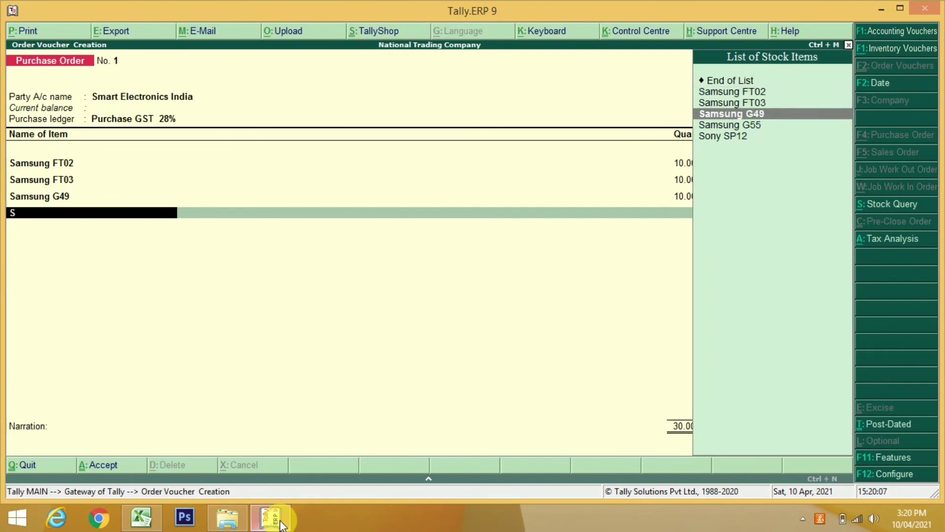
pyautogui.press('Up')
pyautogui.press('Return')
pyautogui.press('Return')
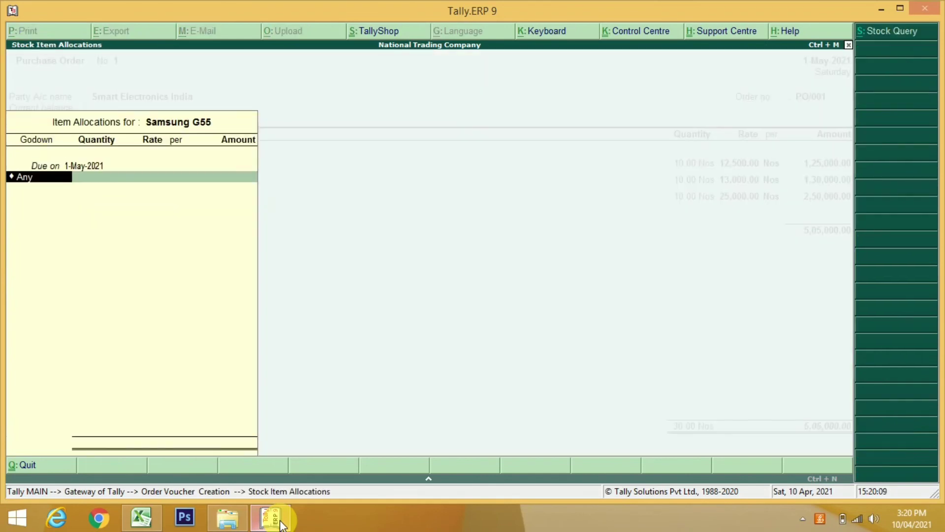
pyautogui.press('Down')
pyautogui.press('Return')
pyautogui.write('10')
pyautogui.press('Return')
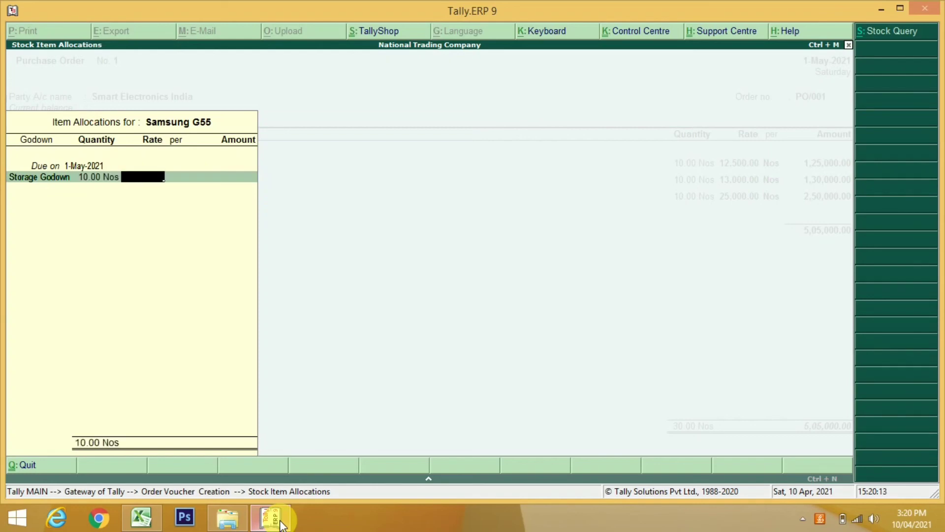
pyautogui.write('28,000')
pyautogui.press('Return')
pyautogui.press('Return')
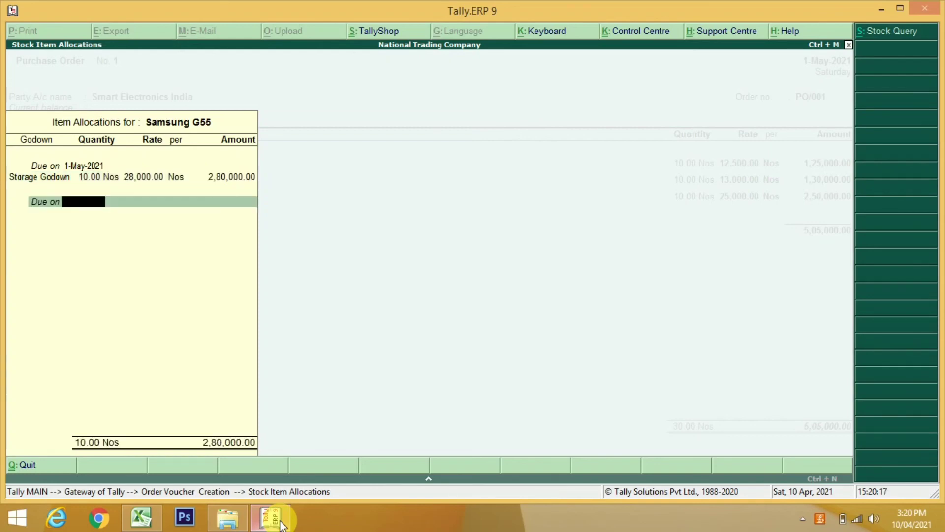
pyautogui.press('Return')
pyautogui.press('Return')
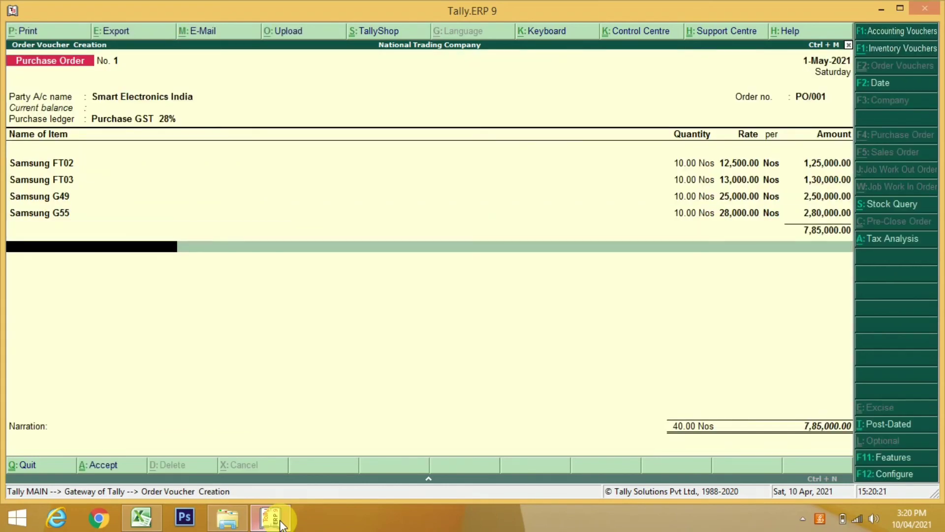
# Add Central Tax (C GST) and State Tax (S GST) lines of 1,09,900.00 each
pyautogui.write('C')
pyautogui.press('Return')
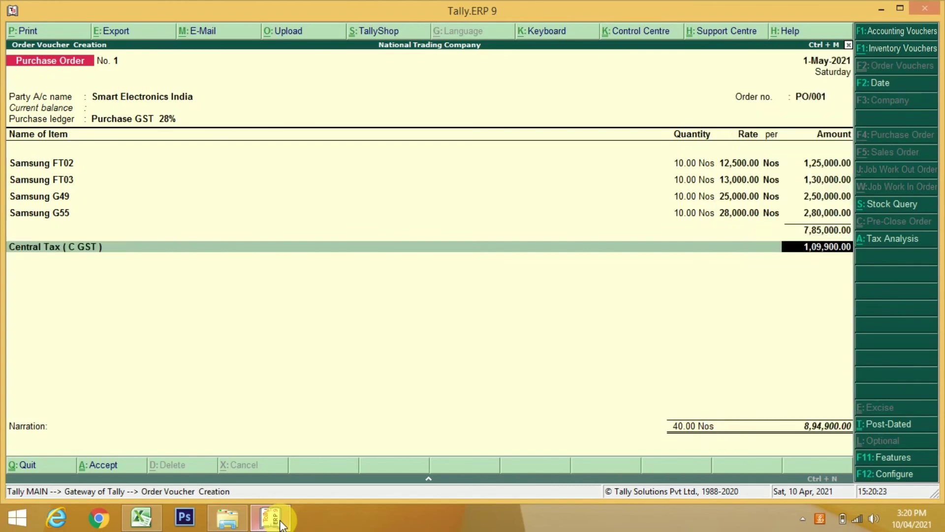
pyautogui.press('Return')
pyautogui.write('S')
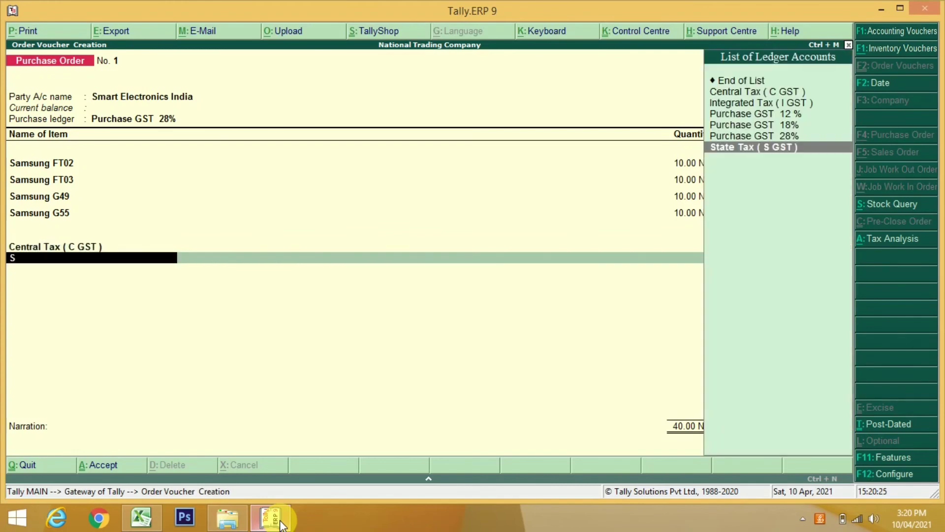
pyautogui.press('Return')
pyautogui.press('Return')
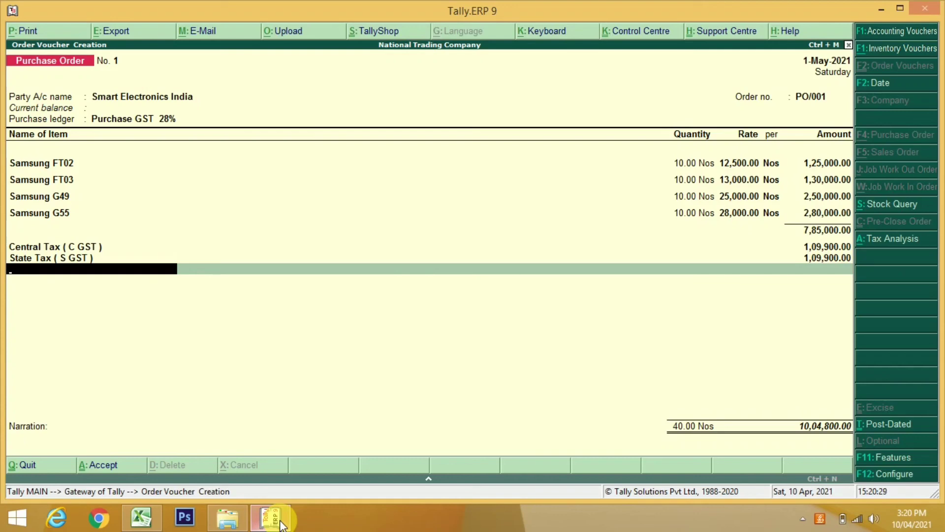
# Skip the narration and accept purchase order PO/001, totalling 10,04,800.00
pyautogui.press('Return')
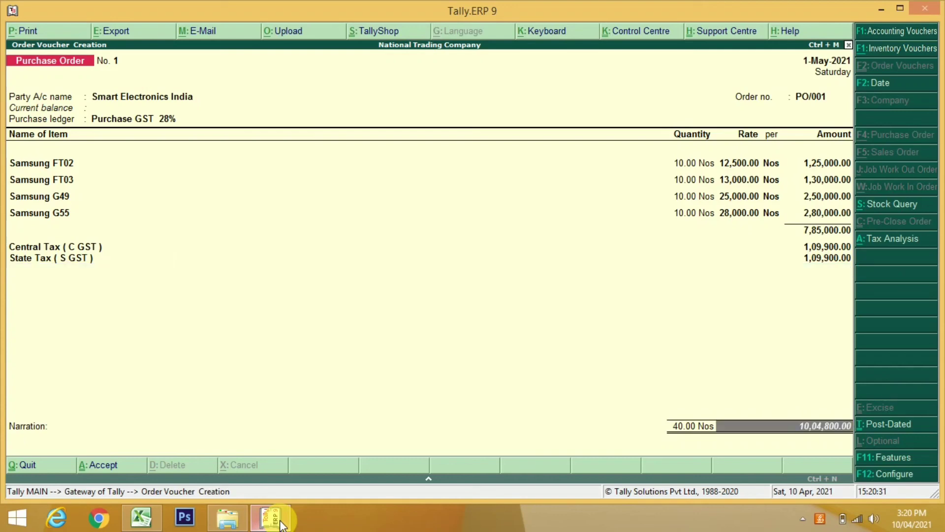
pyautogui.press('Return')
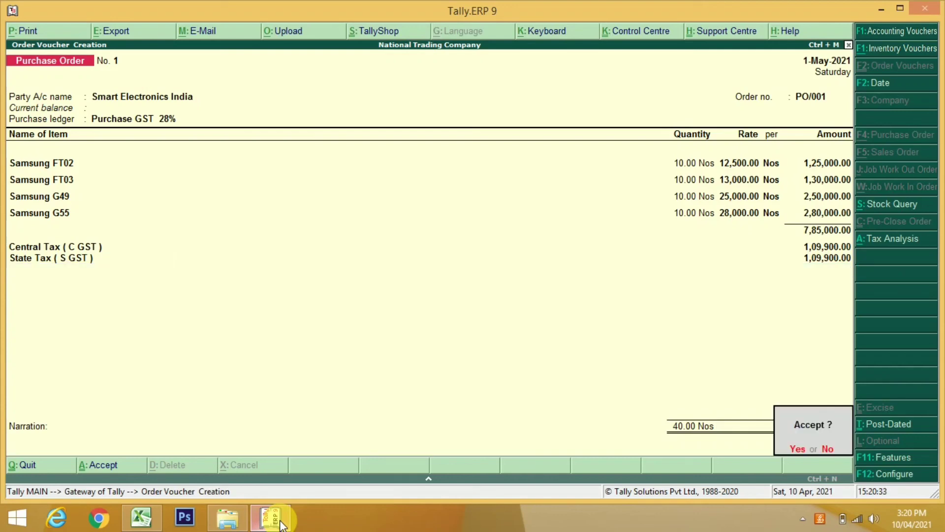
pyautogui.press('Return')
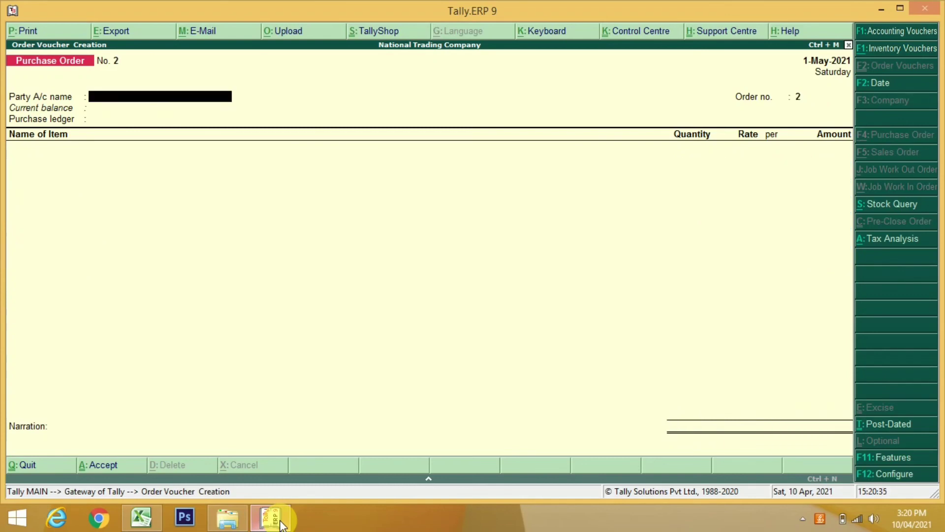
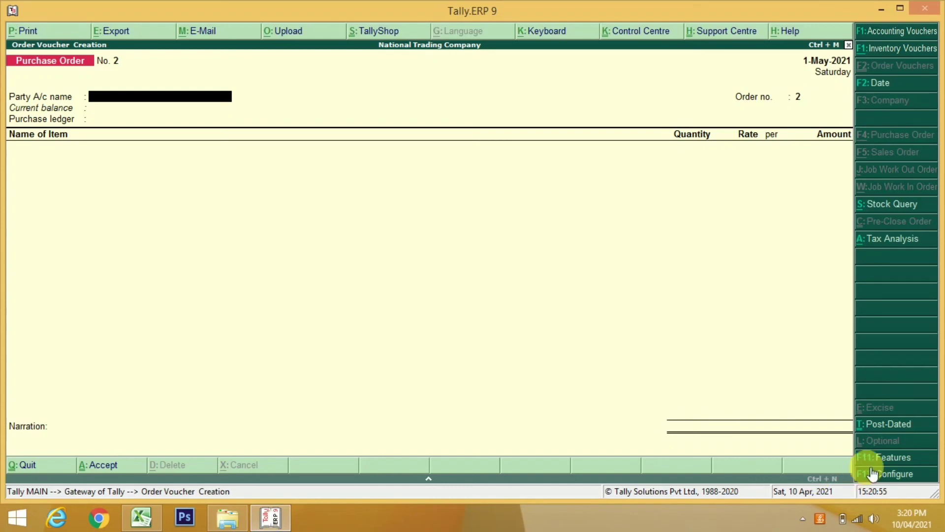
# In F11 Features, set 'Use tracking numbers (enables delivery and receipt notes)' to Yes and accept
pyautogui.click(894, 460)
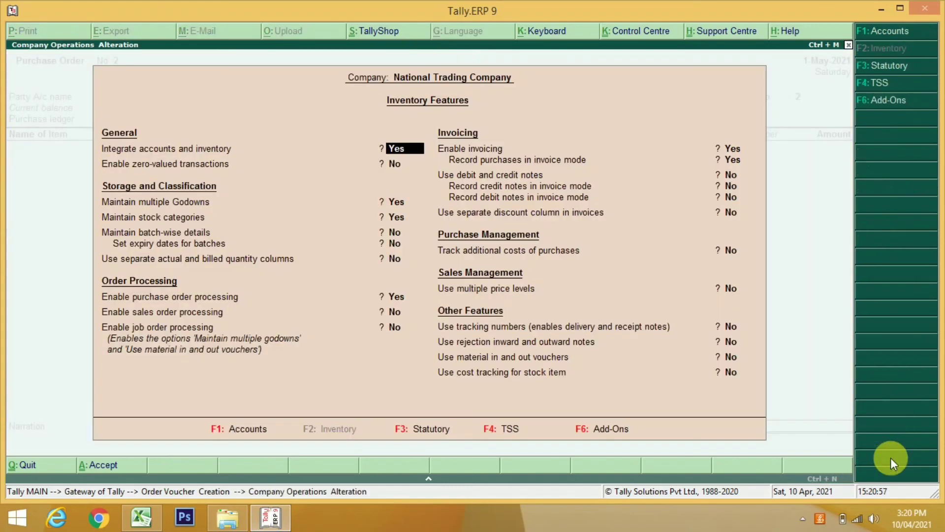
pyautogui.press('Return')
pyautogui.press('Return')
pyautogui.press('Return')
pyautogui.press('Return')
pyautogui.press('Return')
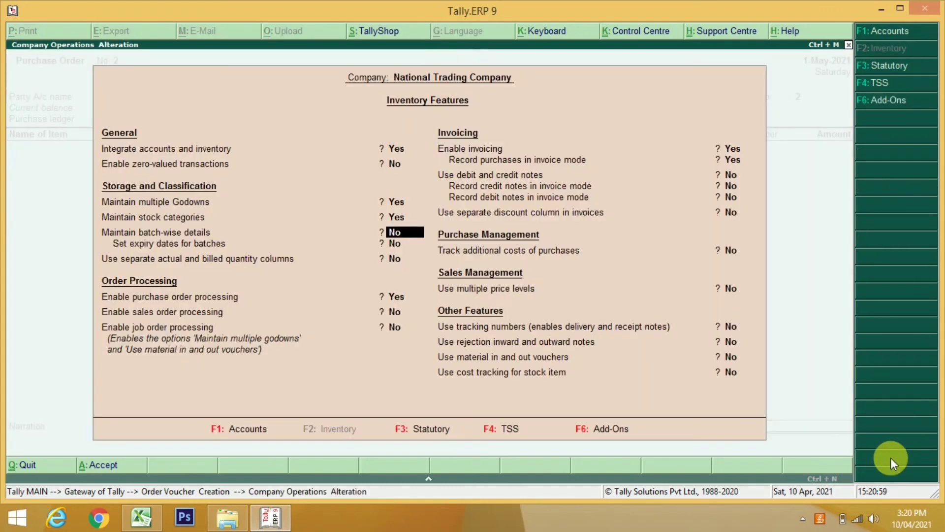
pyautogui.press('Return')
pyautogui.press('Return')
pyautogui.press('Return')
pyautogui.press('Return')
pyautogui.press('Return')
pyautogui.press('Return')
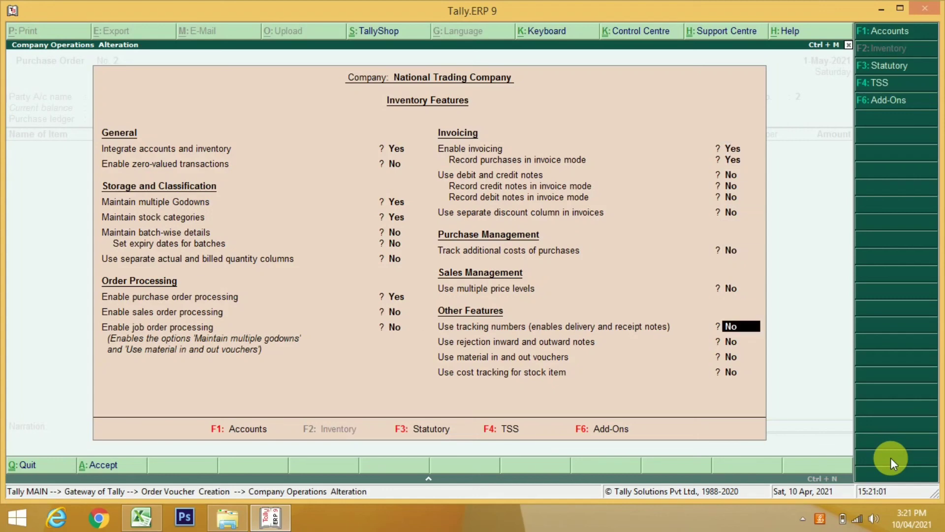
pyautogui.press('Return')
pyautogui.press('Up')
pyautogui.press('y')
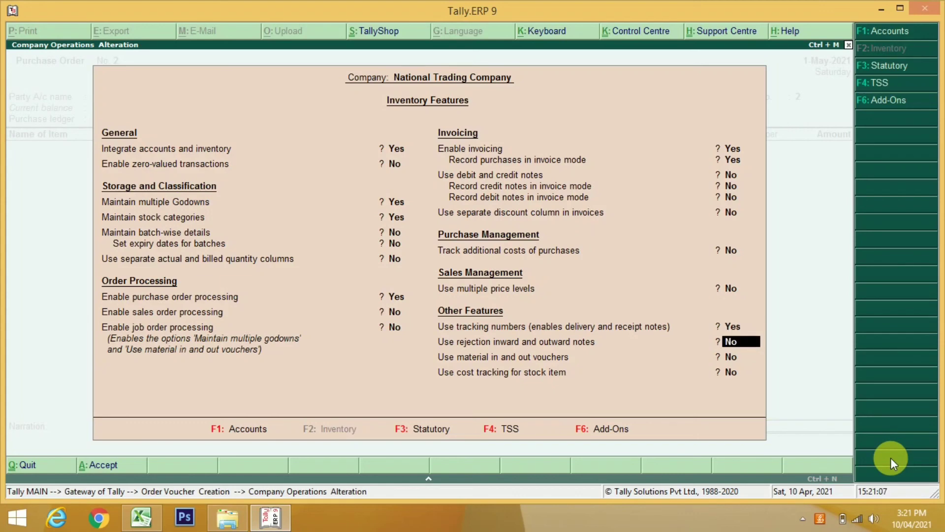
pyautogui.hotkey('ctrl', 'a')
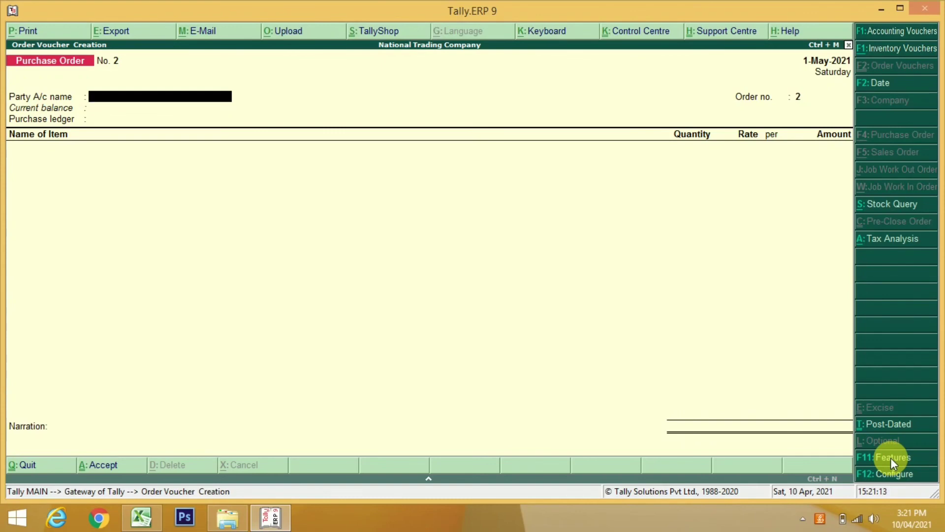
# Quit the unfinished purchase order and start a Receipt Note from Inventory Vouchers
pyautogui.press('Escape')
pyautogui.press('y')
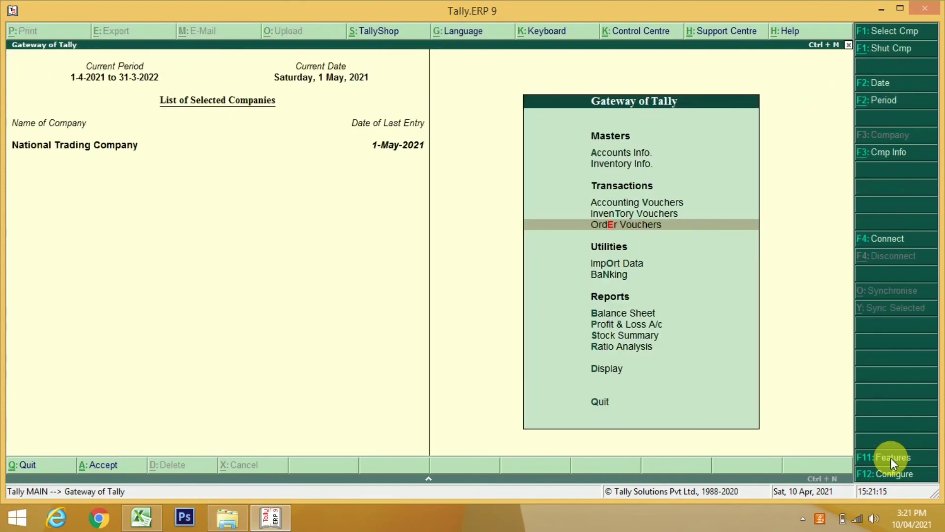
pyautogui.press('Up')
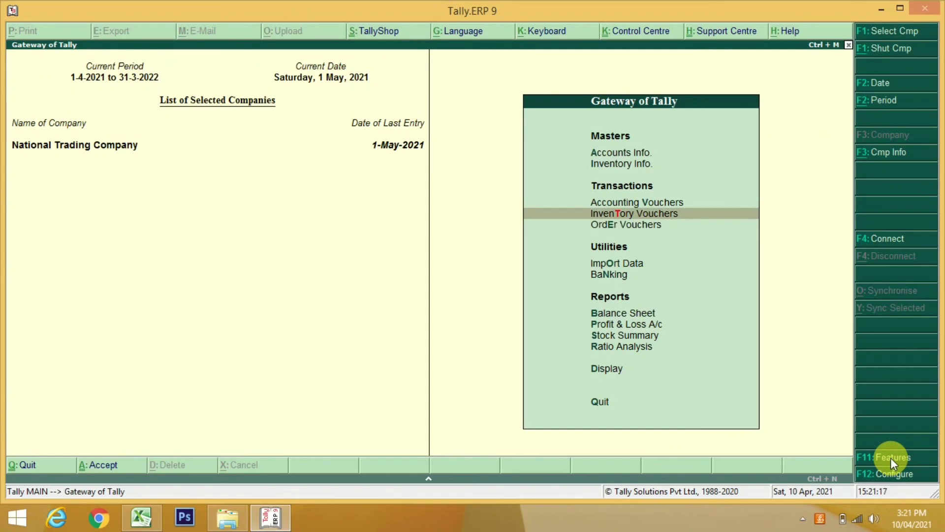
pyautogui.press('Return')
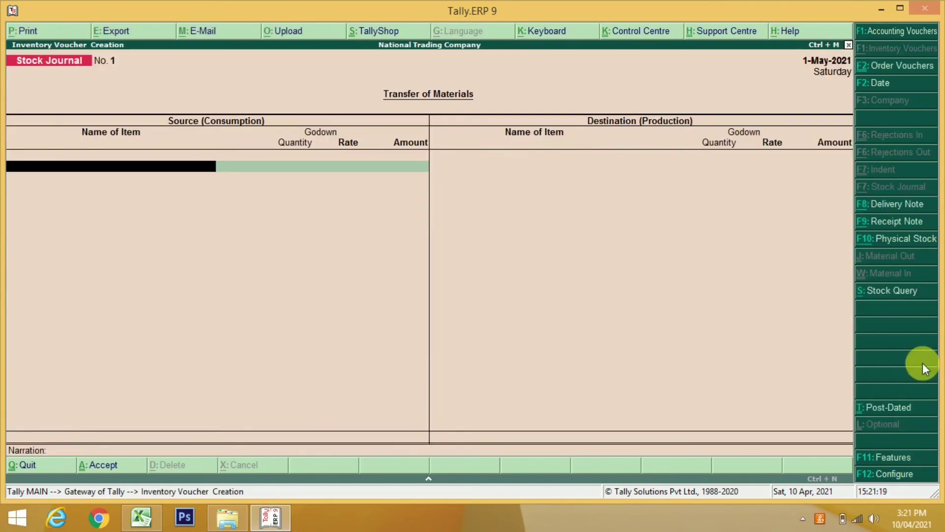
pyautogui.click(896, 223)
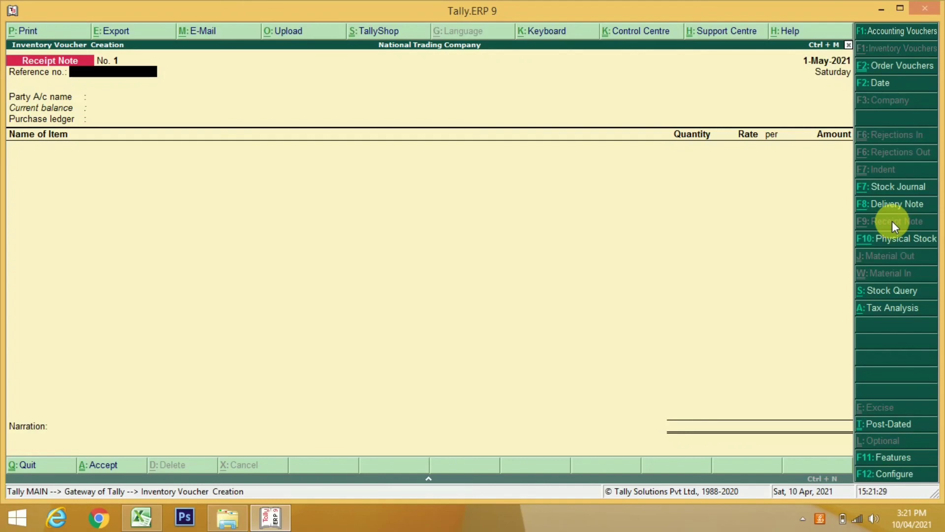
# Give the receipt note reference RN/001 and date it 2-May-2021
pyautogui.write('RN/001')
pyautogui.press('Return')
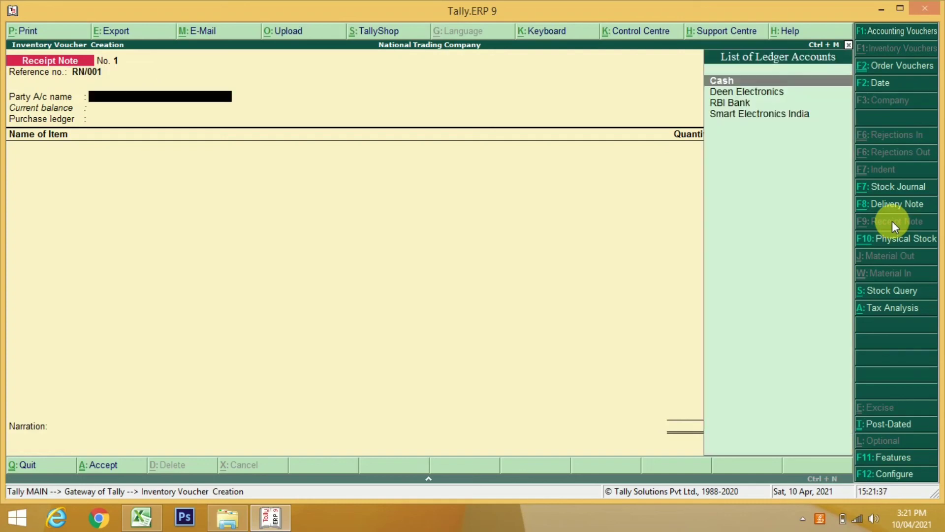
pyautogui.press('BackSpace')
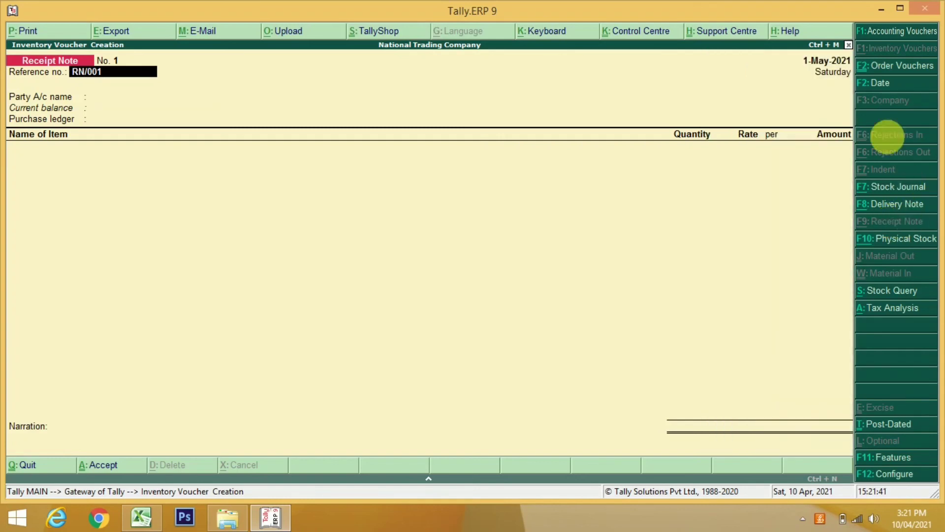
pyautogui.click(892, 91)
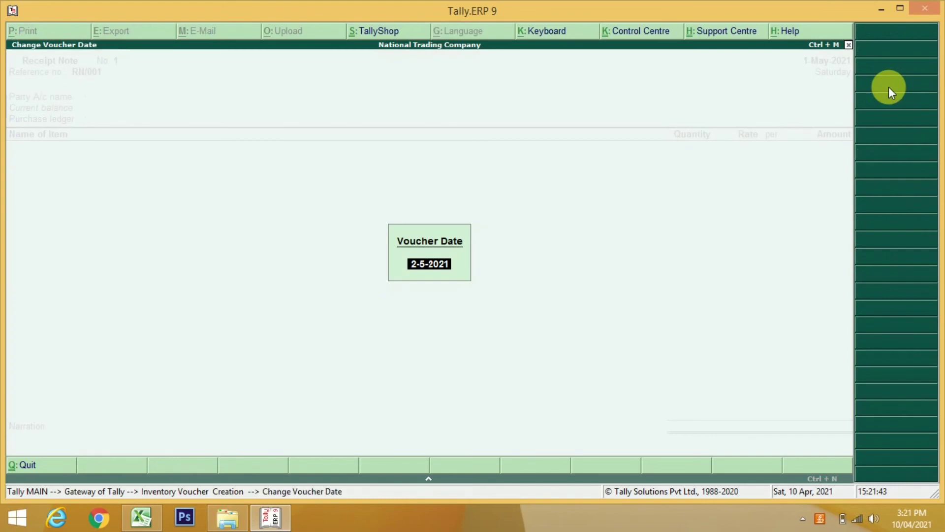
pyautogui.press('Return')
pyautogui.press('Return')
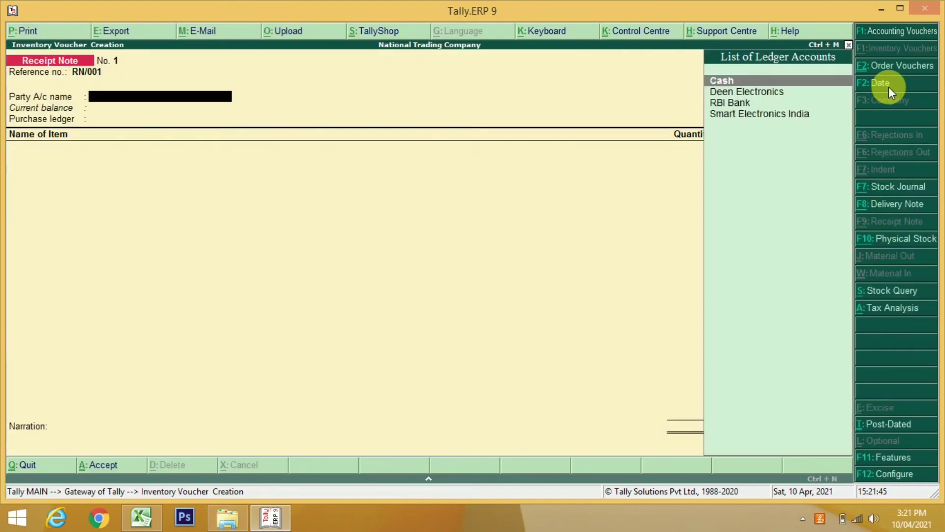
# Choose Smart Electronics India as the party and link order PO/001
pyautogui.press('Down')
pyautogui.press('Down')
pyautogui.press('Down')
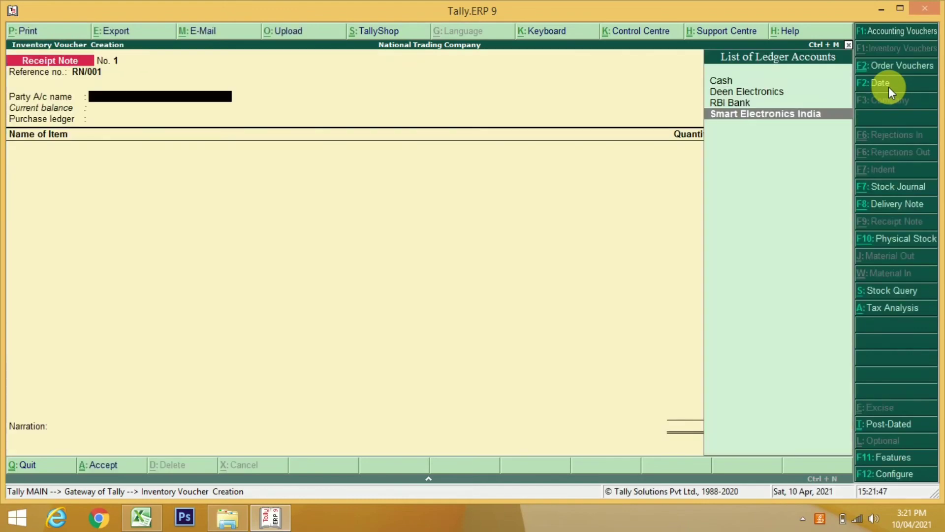
pyautogui.press('Return')
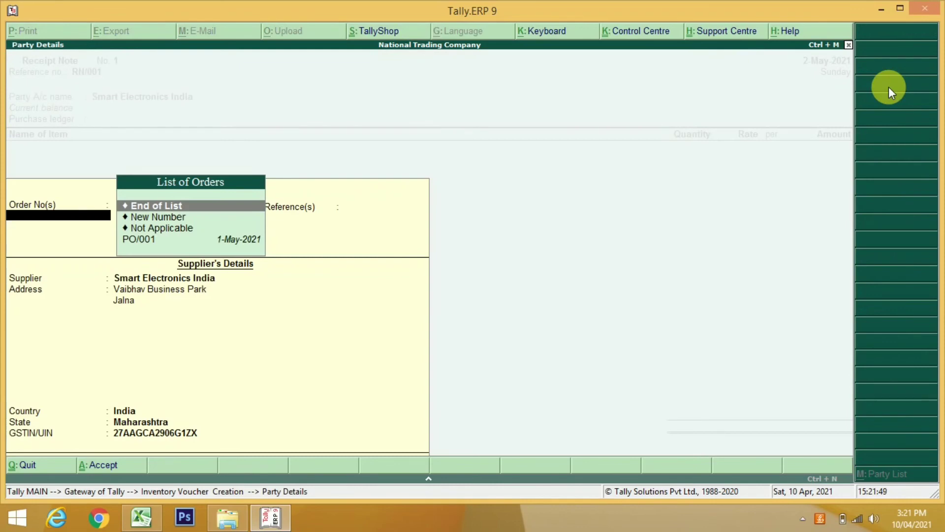
pyautogui.press('Down')
pyautogui.press('Down')
pyautogui.press('Down')
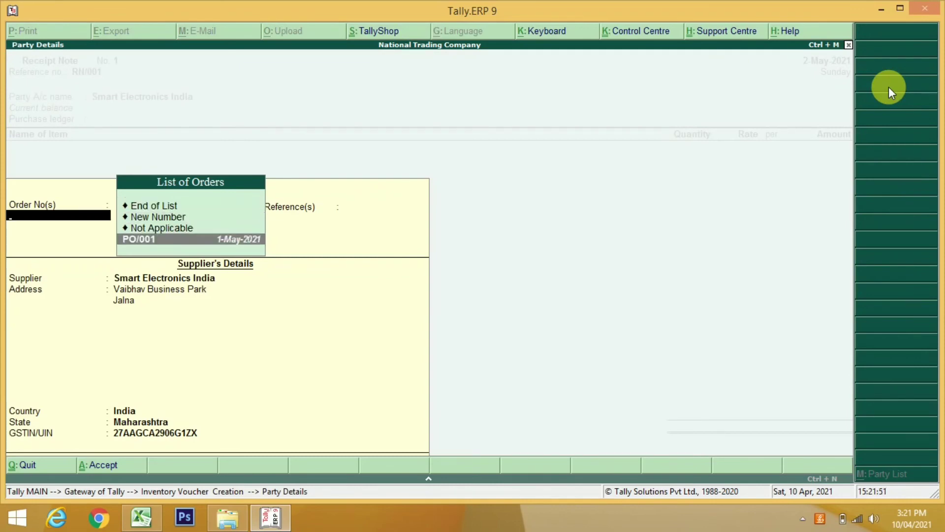
pyautogui.press('Return')
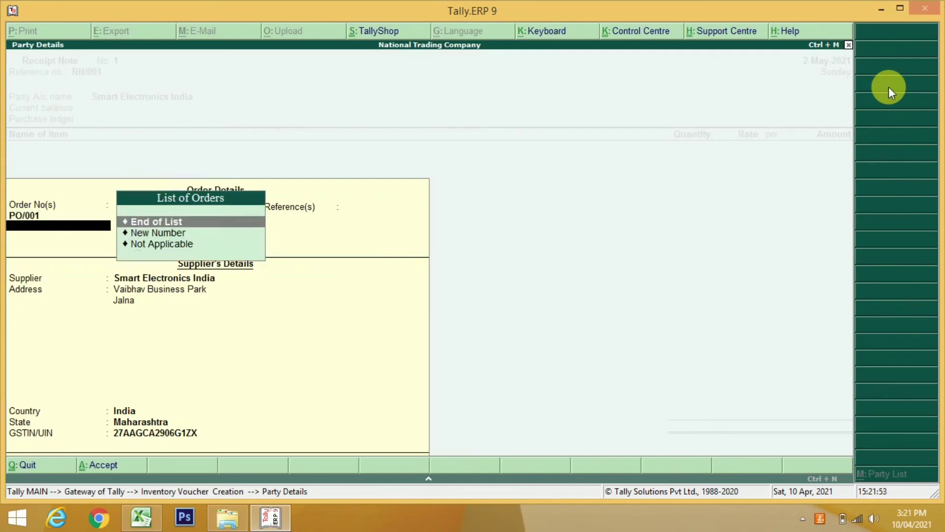
pyautogui.press('Return')
pyautogui.press('Return')
pyautogui.press('Return')
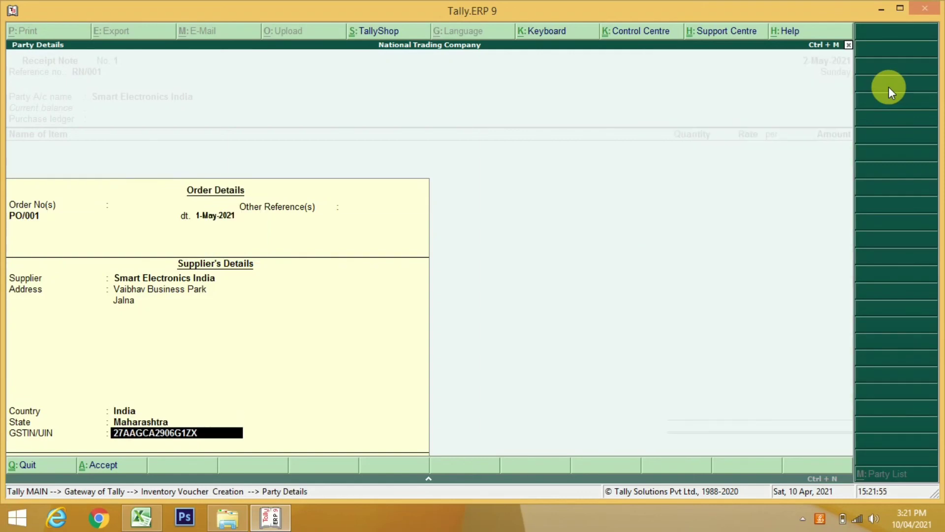
pyautogui.press('Return')
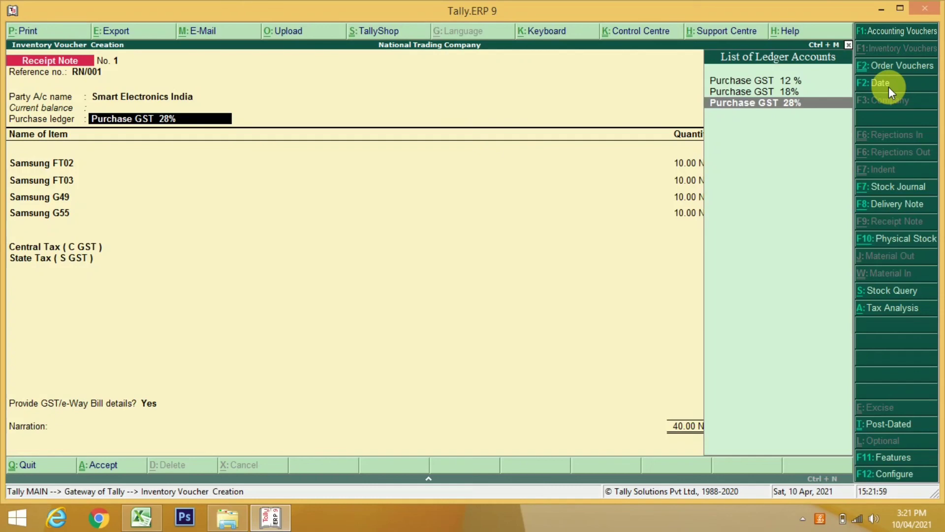
# Accept Purchase GST 28% and the Samsung FT02 and FT03 allocations pulled from PO/001
pyautogui.press('Return')
pyautogui.press('Return')
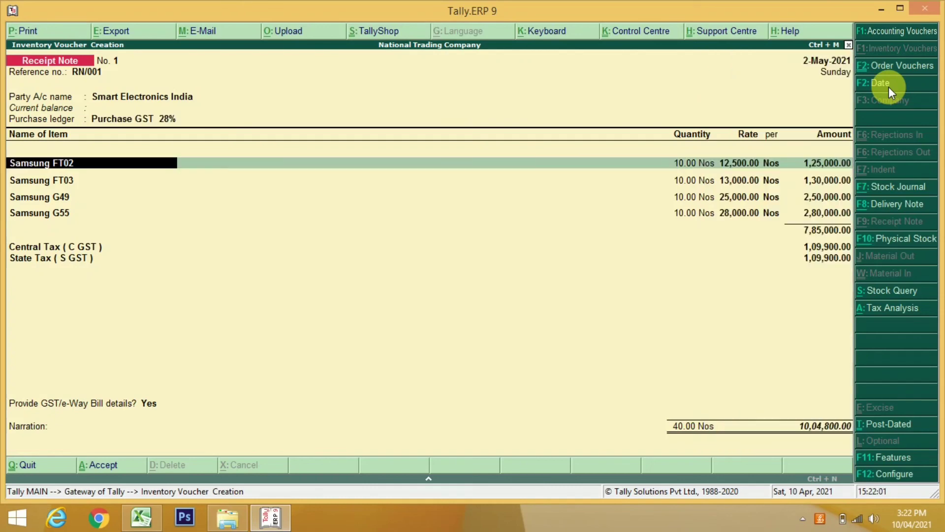
pyautogui.press('Return')
pyautogui.press('Return')
pyautogui.press('Return')
pyautogui.press('Return')
pyautogui.press('Return')
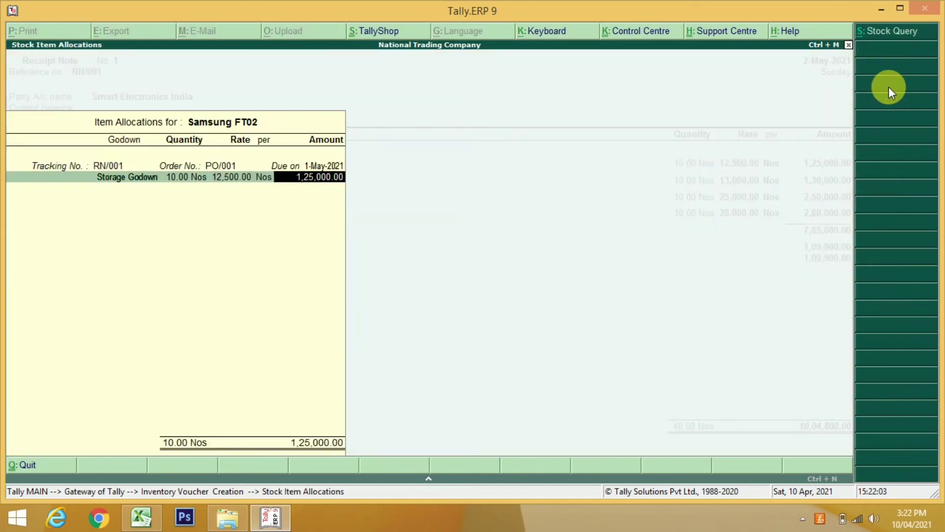
pyautogui.press('Return')
pyautogui.press('Return')
pyautogui.press('Return')
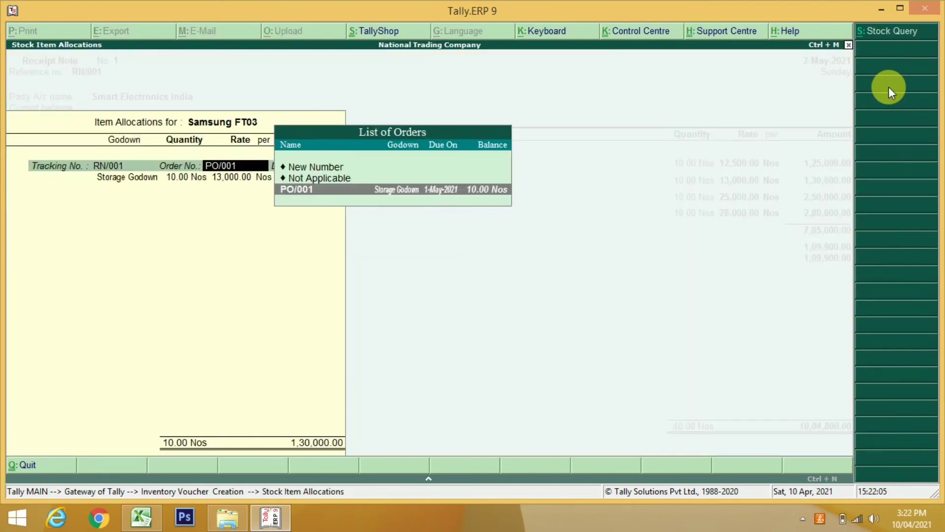
pyautogui.press('Return')
pyautogui.press('Return')
pyautogui.press('Return')
pyautogui.press('Return')
pyautogui.press('Return')
pyautogui.press('Return')
pyautogui.press('Return')
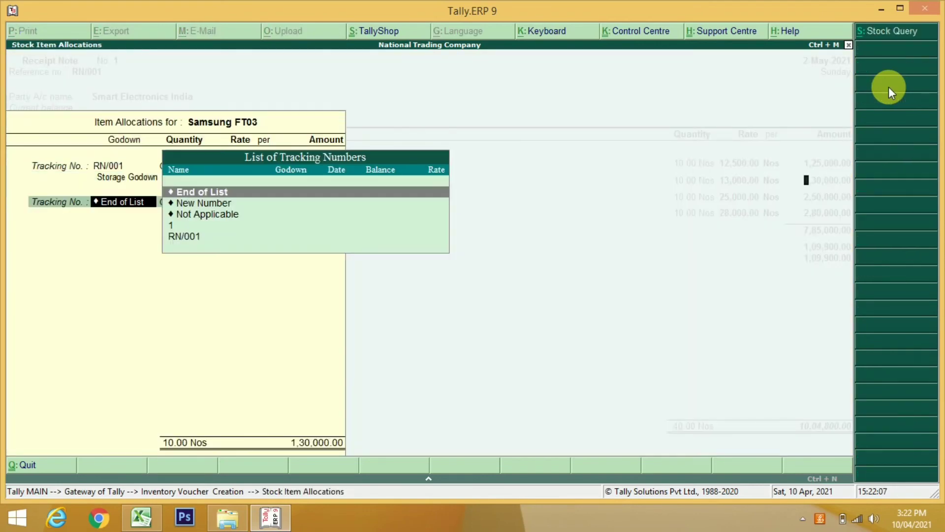
pyautogui.press('Return')
pyautogui.press('Return')
pyautogui.press('Return')
pyautogui.press('Return')
pyautogui.press('Return')
pyautogui.press('Return')
pyautogui.press('Return')
pyautogui.press('Return')
pyautogui.press('Return')
pyautogui.press('Return')
pyautogui.press('Return')
pyautogui.press('Return')
pyautogui.press('Return')
pyautogui.press('Return')
pyautogui.press('Return')
pyautogui.press('Return')
pyautogui.press('Return')
pyautogui.press('Return')
pyautogui.press('Return')
pyautogui.press('Return')
pyautogui.press('Return')
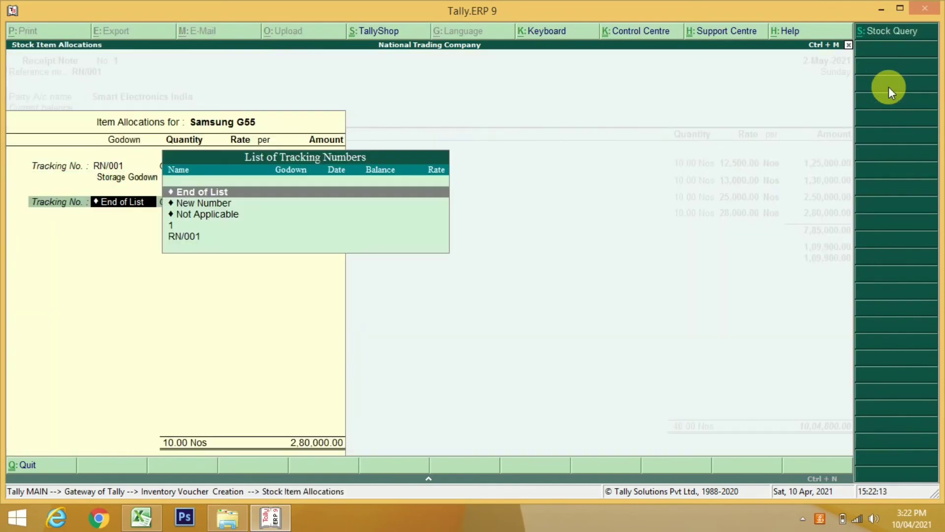
# Set GST/e-Way Bill details to No, skip narration and save RN/001
pyautogui.press('Return')
pyautogui.press('Return')
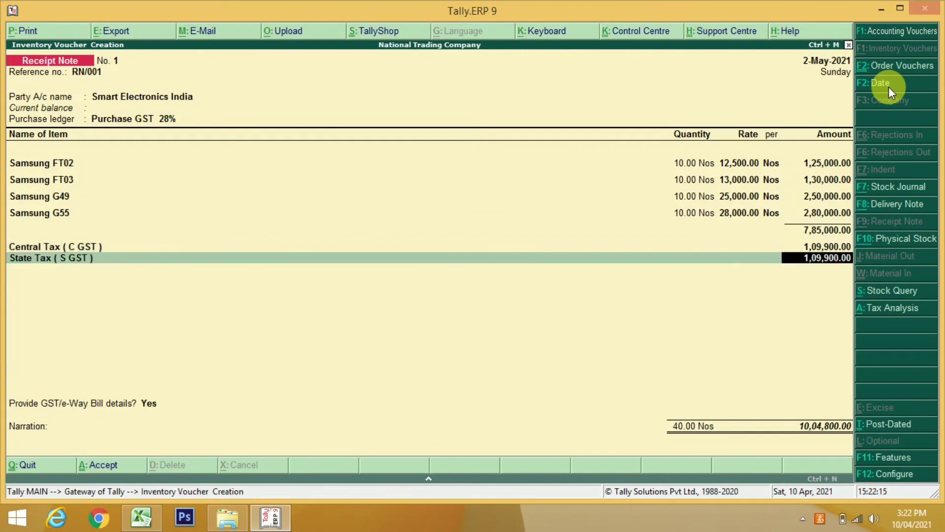
pyautogui.press('Return')
pyautogui.press('Return')
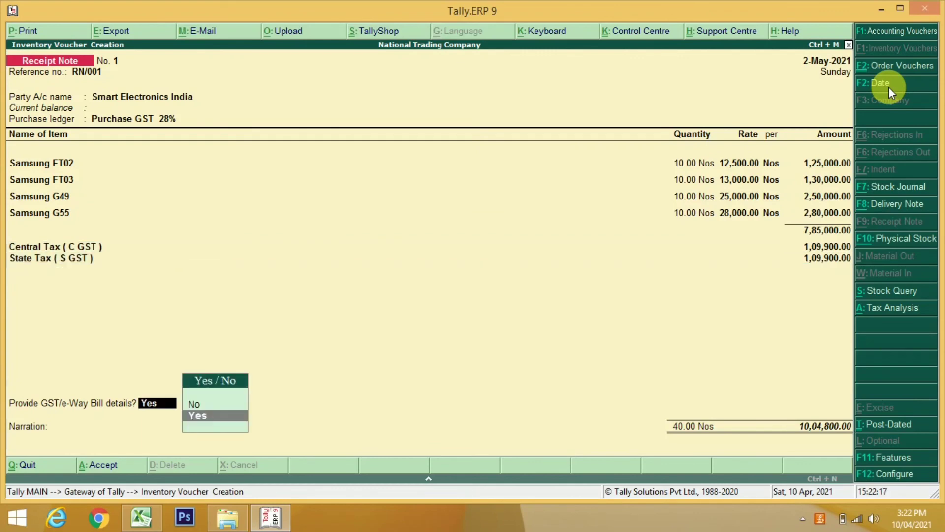
pyautogui.press('Up')
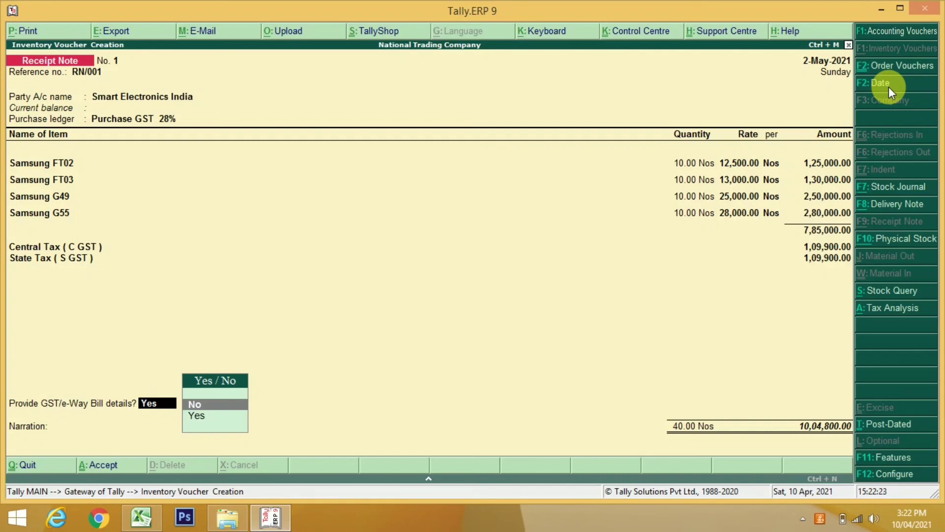
pyautogui.press('Return')
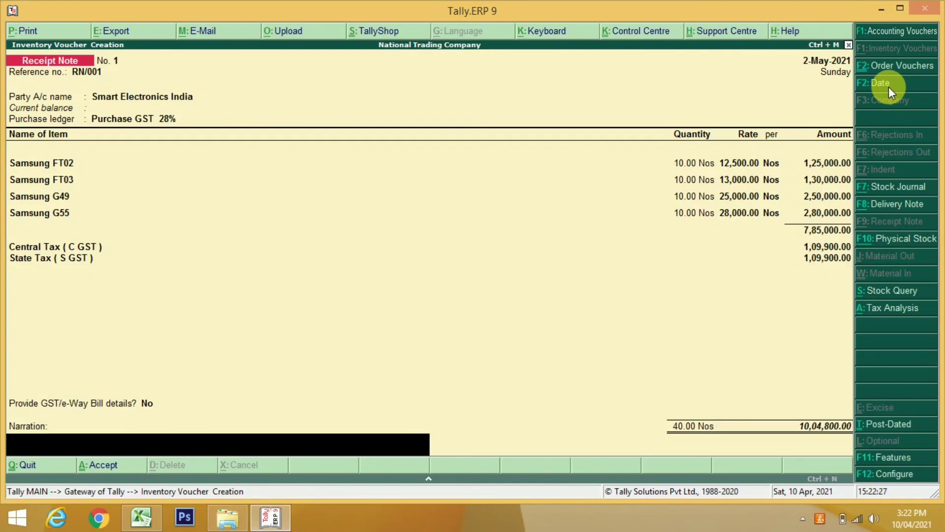
pyautogui.press('Return')
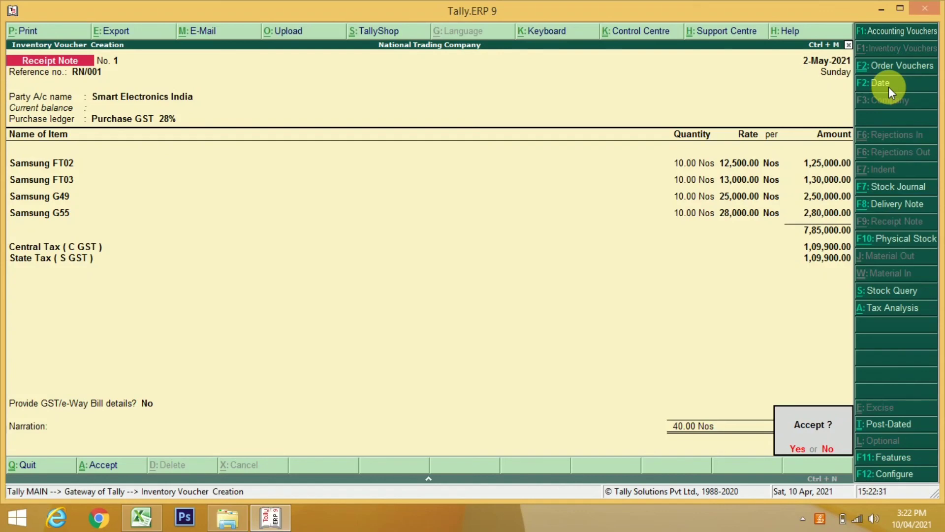
pyautogui.press('Return')
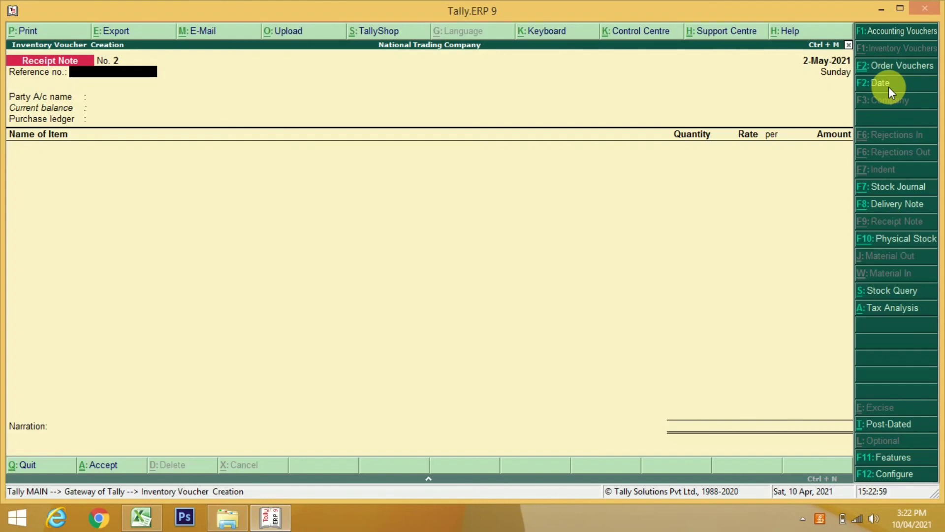
# Set 'Use rejection inward and outward notes' to Yes, then start a Rejections Out voucher
pyautogui.click(896, 464)
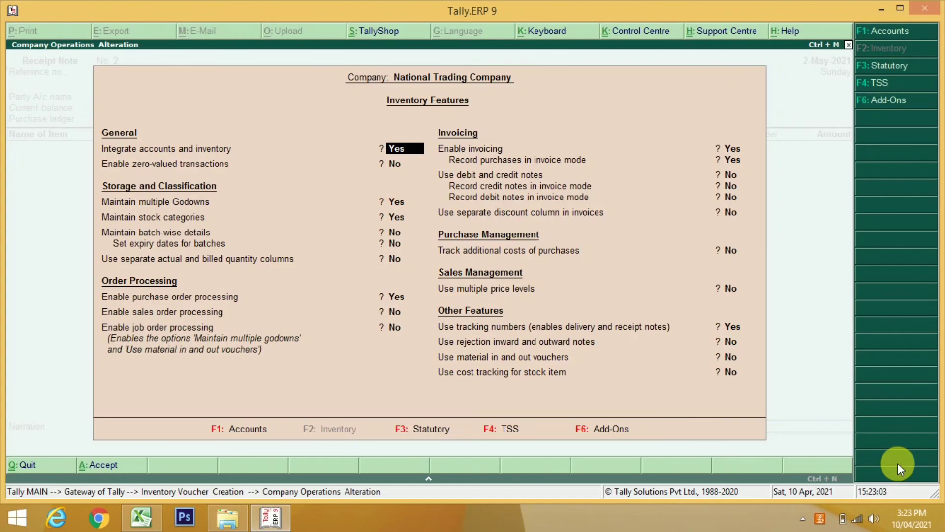
pyautogui.press('Return')
pyautogui.press('Return')
pyautogui.press('Return')
pyautogui.press('Return')
pyautogui.press('Return')
pyautogui.press('Return')
pyautogui.press('Return')
pyautogui.press('Return')
pyautogui.press('Return')
pyautogui.press('Return')
pyautogui.press('Return')
pyautogui.press('Return')
pyautogui.press('Return')
pyautogui.press('Return')
pyautogui.write('y')
pyautogui.press('Return')
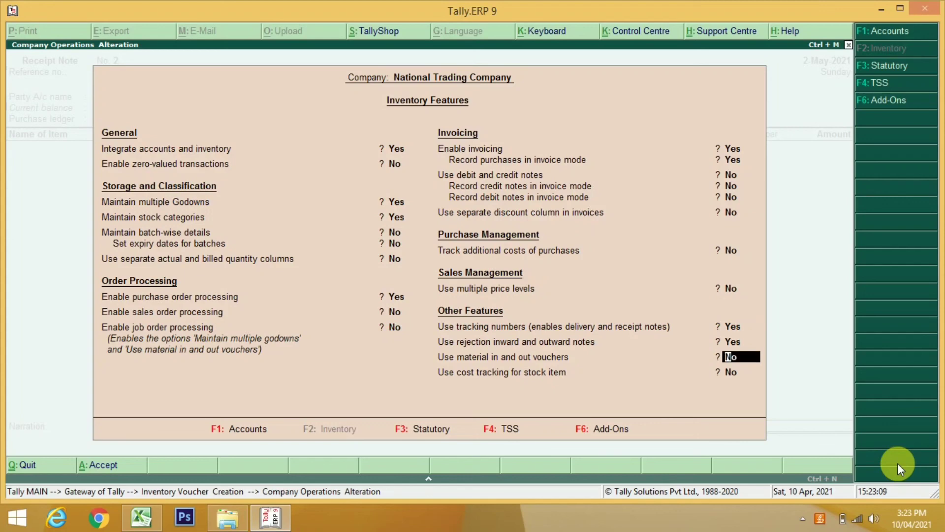
pyautogui.hotkey('ctrl', 'a')
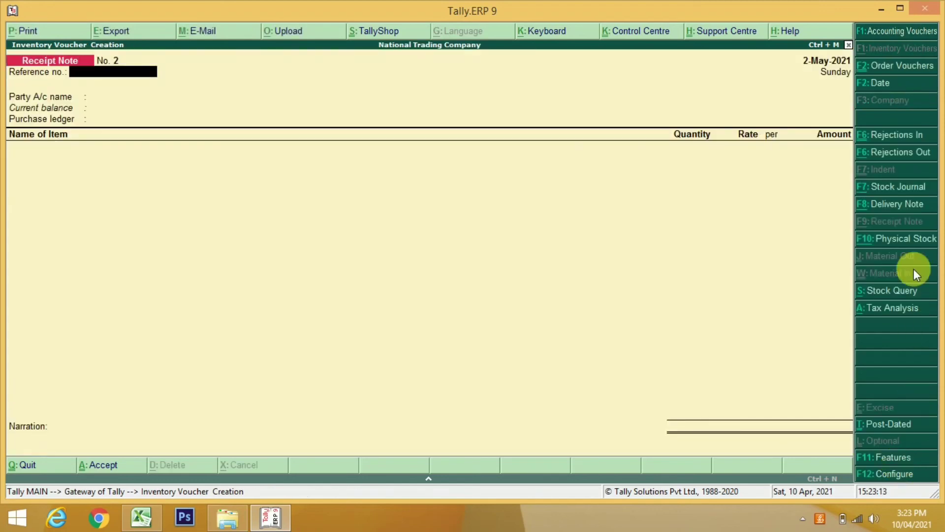
pyautogui.click(884, 156)
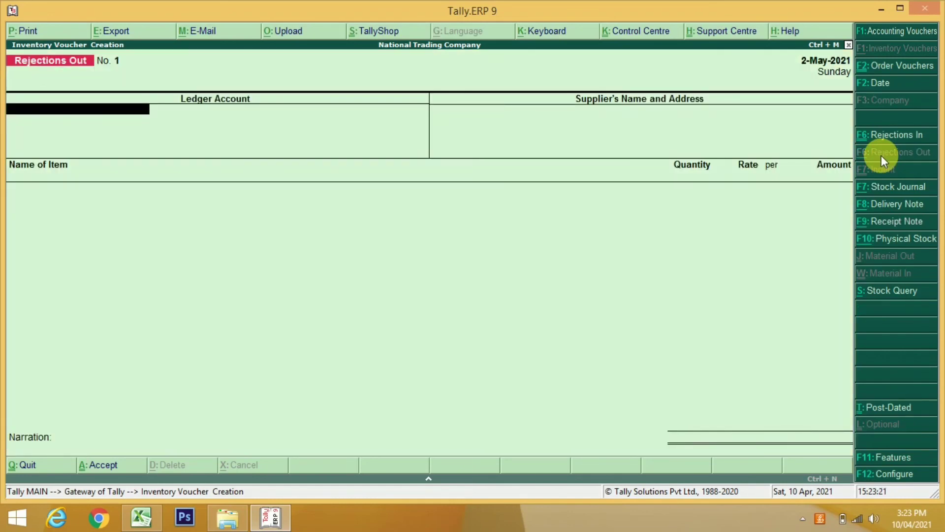
# Enter Smart Electronics India and Samsung FT03, tracked against receipt note RN/001
pyautogui.write('S')
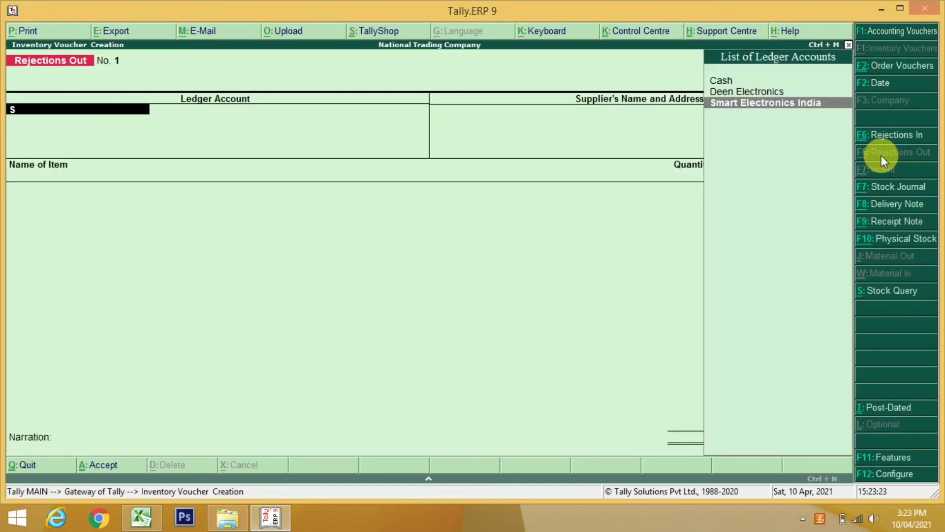
pyautogui.press('Return')
pyautogui.press('Return')
pyautogui.press('Return')
pyautogui.press('Return')
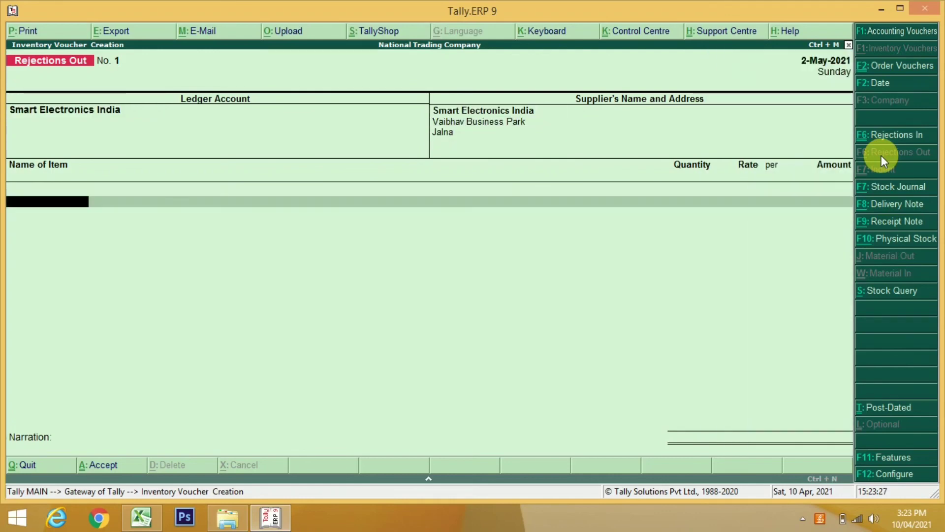
pyautogui.write('FT')
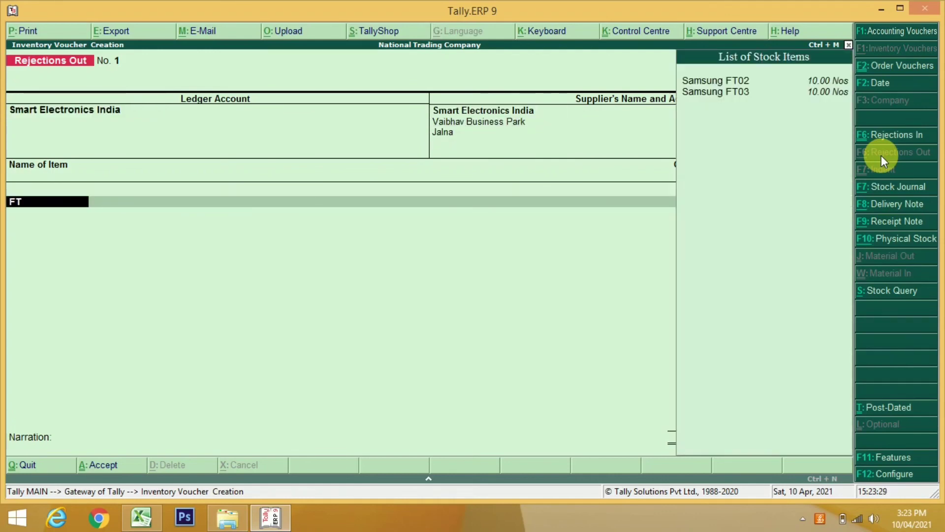
pyautogui.write('02')
pyautogui.press('Return')
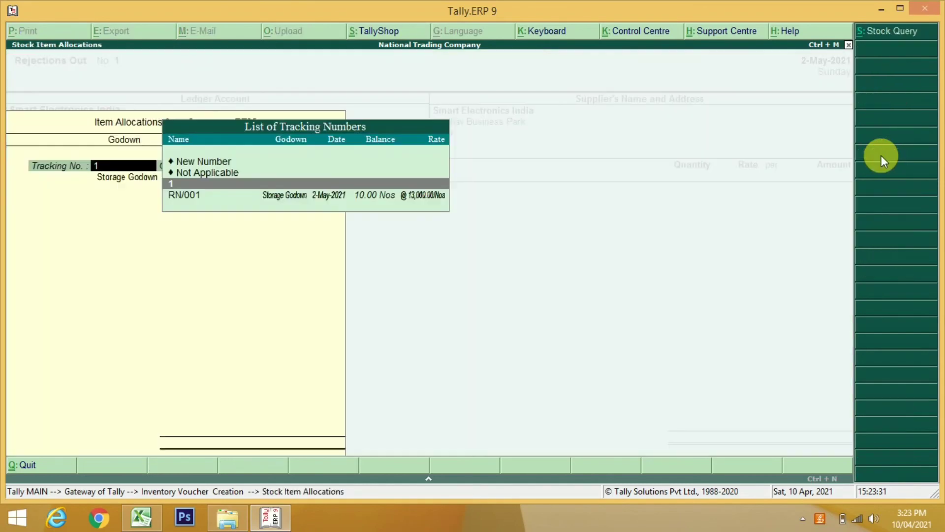
pyautogui.press('Down')
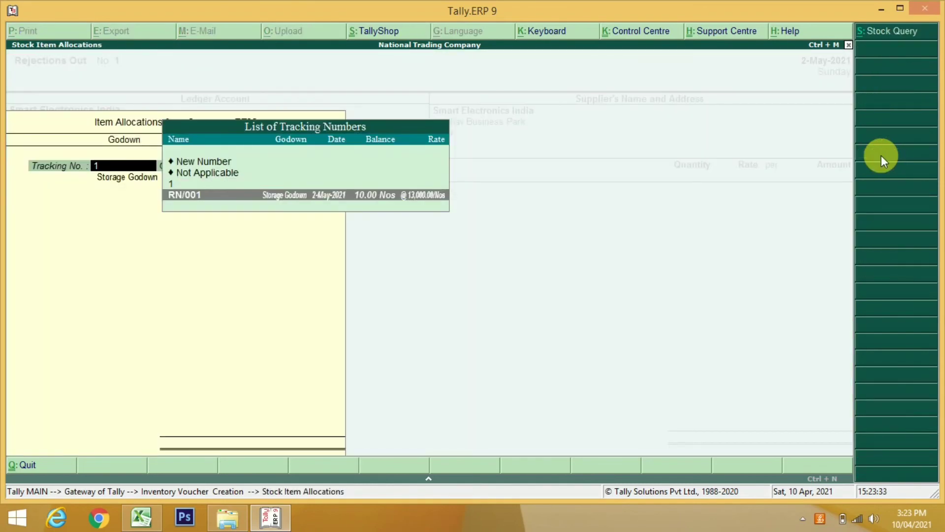
pyautogui.press('Return')
# Reject 2 Nos worth 26,000, save Rejections Out No. 1, and quit the blank next voucher
pyautogui.press('Return')
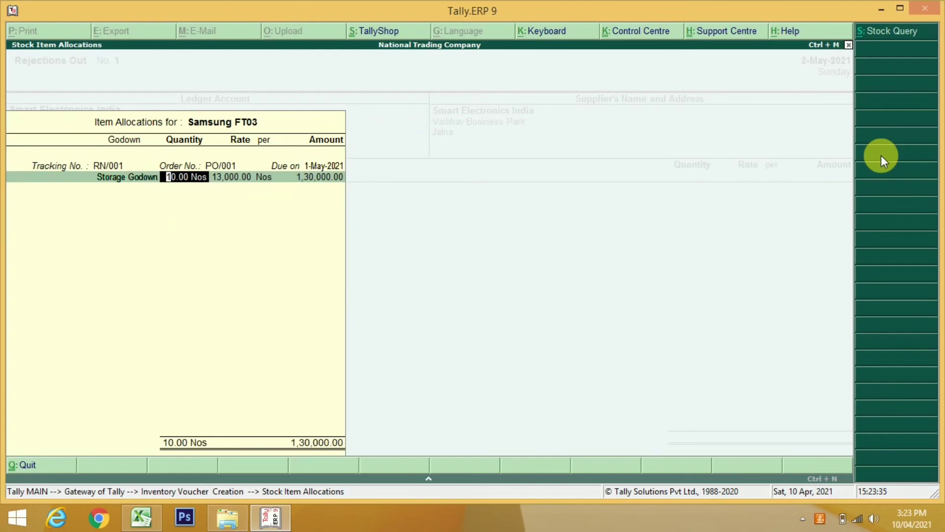
pyautogui.write('2')
pyautogui.press('Return')
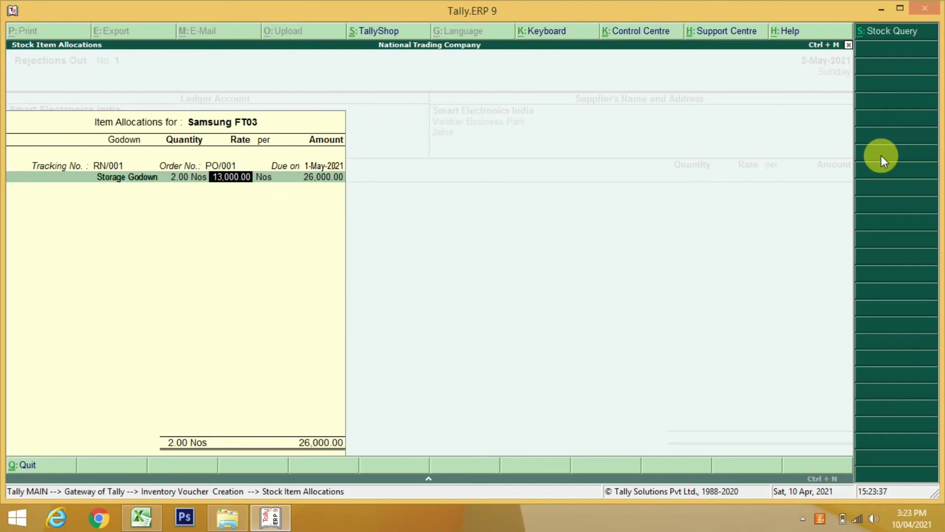
pyautogui.press('Return')
pyautogui.press('Return')
pyautogui.press('Return')
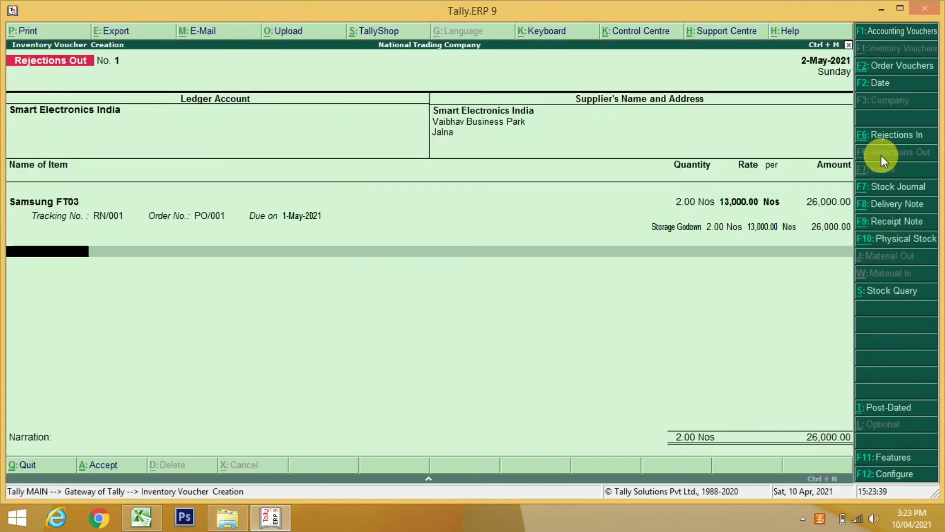
pyautogui.press('Return')
pyautogui.press('Return')
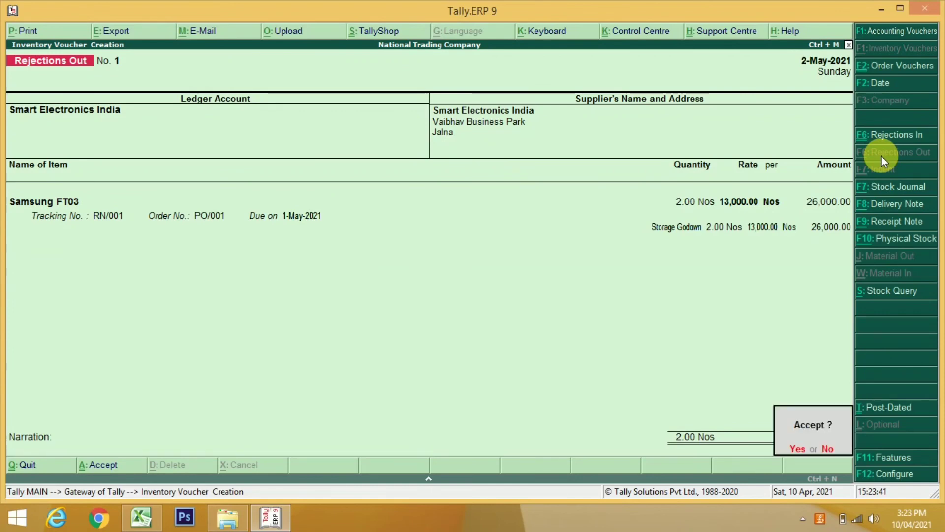
pyautogui.press('Return')
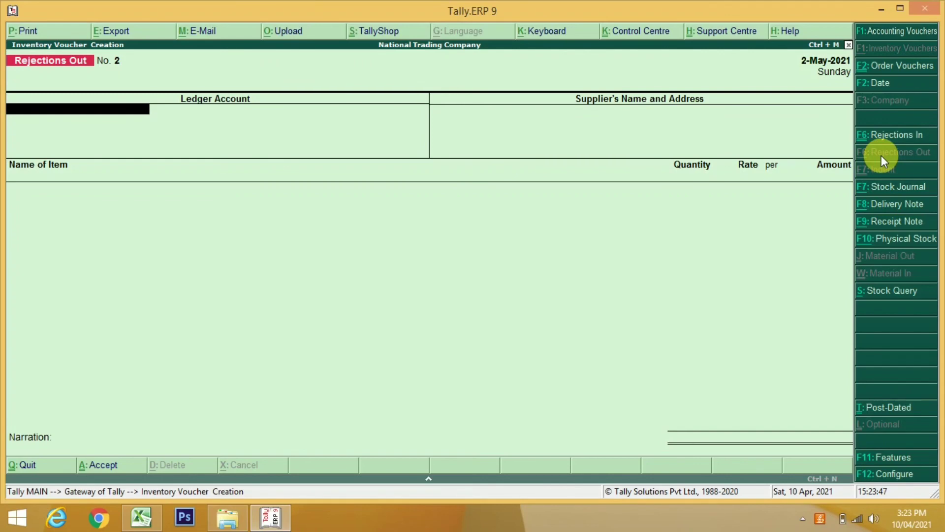
pyautogui.press('Escape')
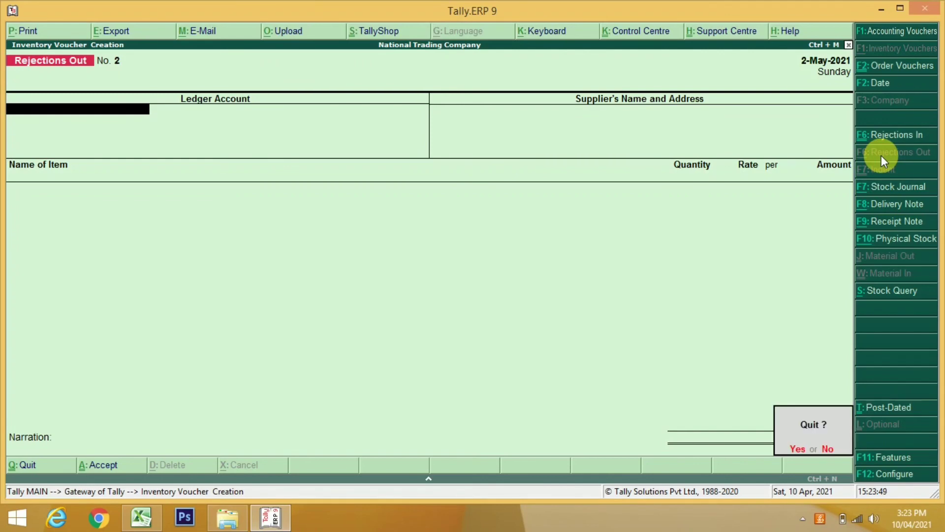
pyautogui.press('Return')
# Open Accounting Vouchers from the Gateway and switch the voucher type to Purchase
pyautogui.press('Up')
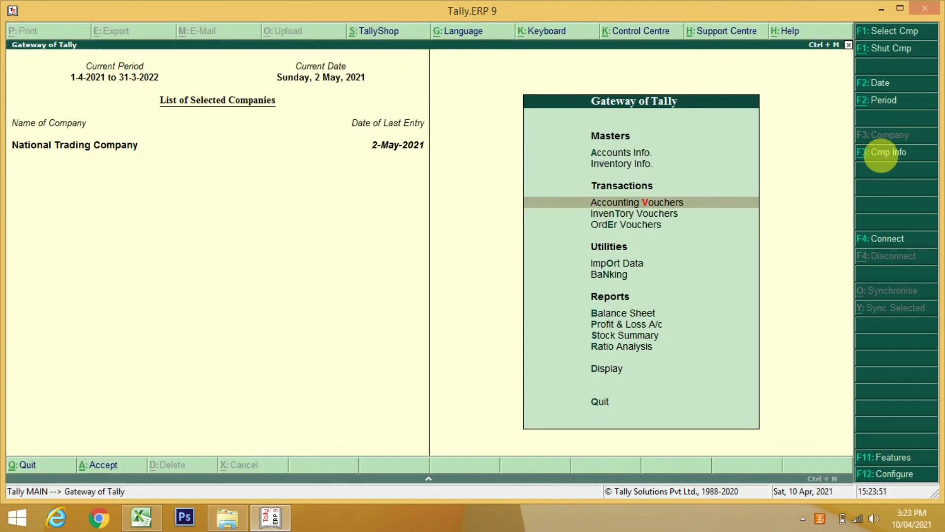
pyautogui.press('Return')
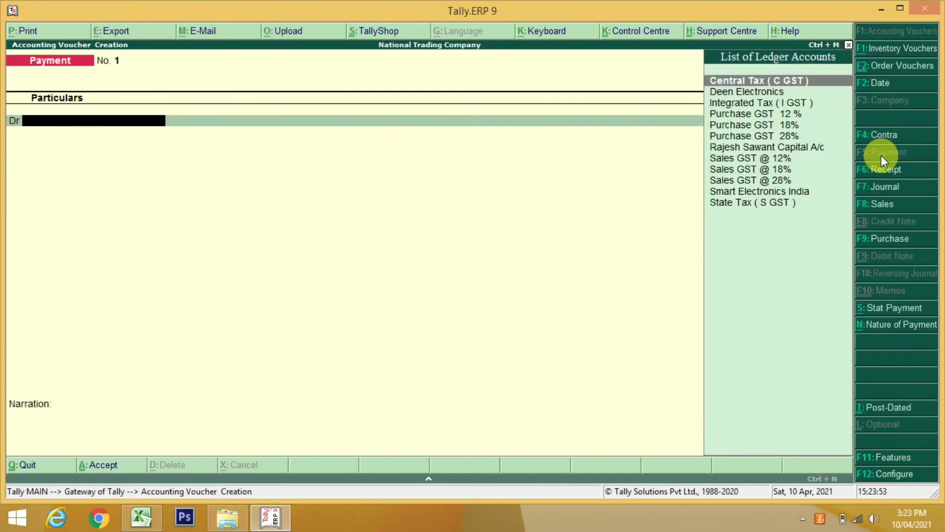
pyautogui.click(879, 240)
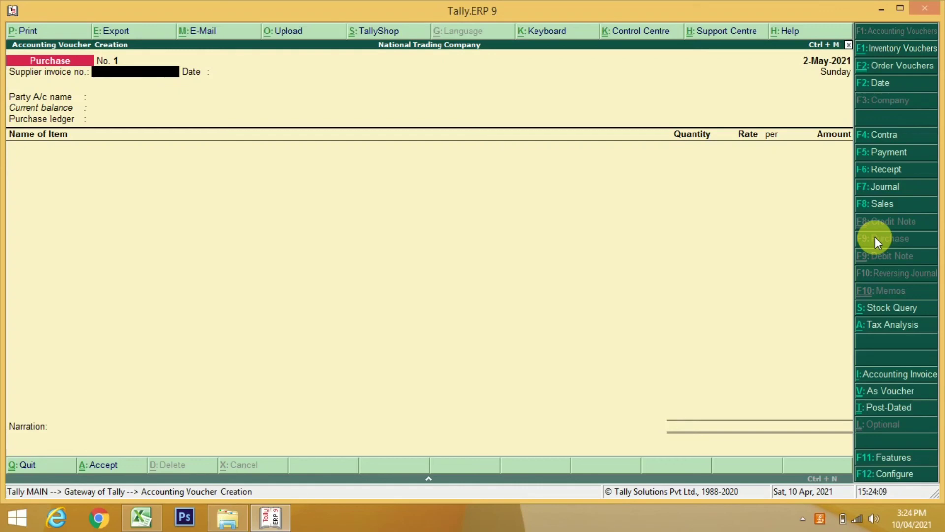
# Enter invoice SE/001 dated 2-May-2021 for Smart Electronics India, linked to receipt note RN/001
pyautogui.write('SE/00')
pyautogui.press('Return')
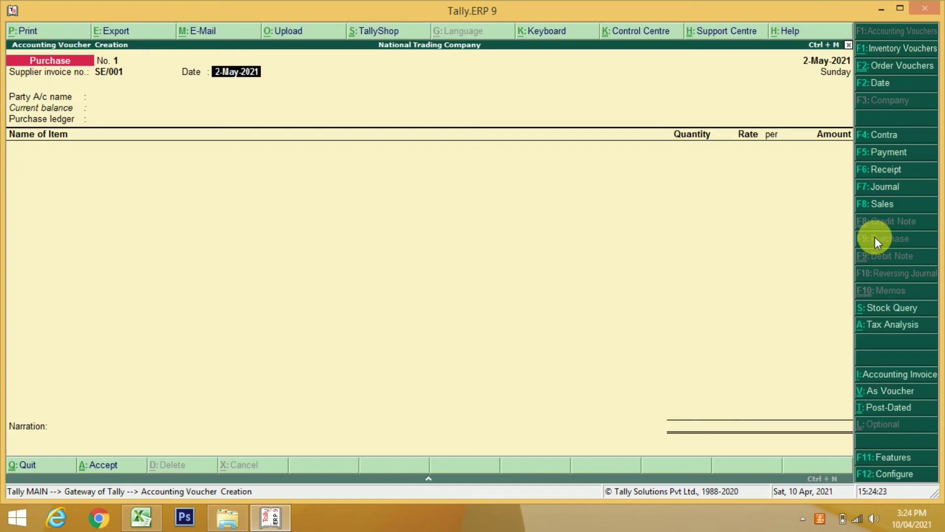
pyautogui.press('Return')
pyautogui.press('Down')
pyautogui.press('Down')
pyautogui.press('Down')
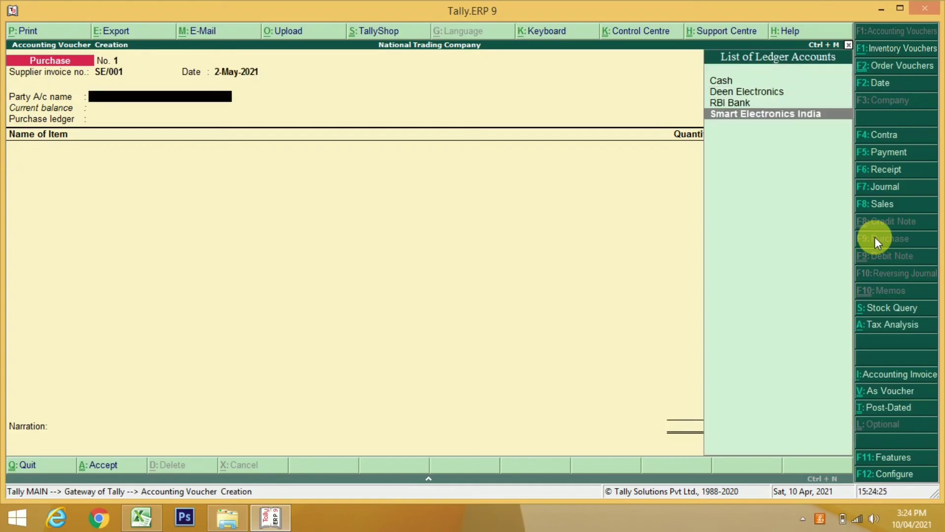
pyautogui.press('Return')
pyautogui.press('Down')
pyautogui.press('Down')
pyautogui.press('Down')
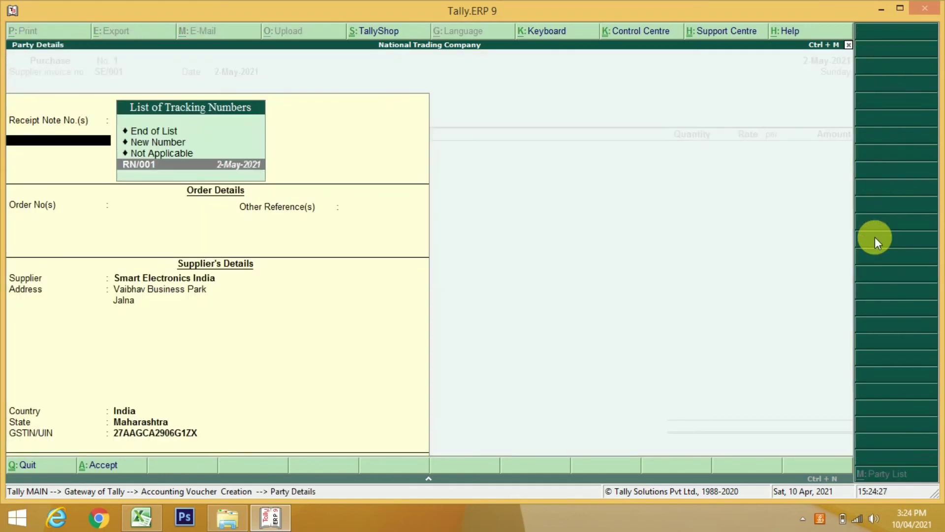
pyautogui.press('Return')
pyautogui.press('Return')
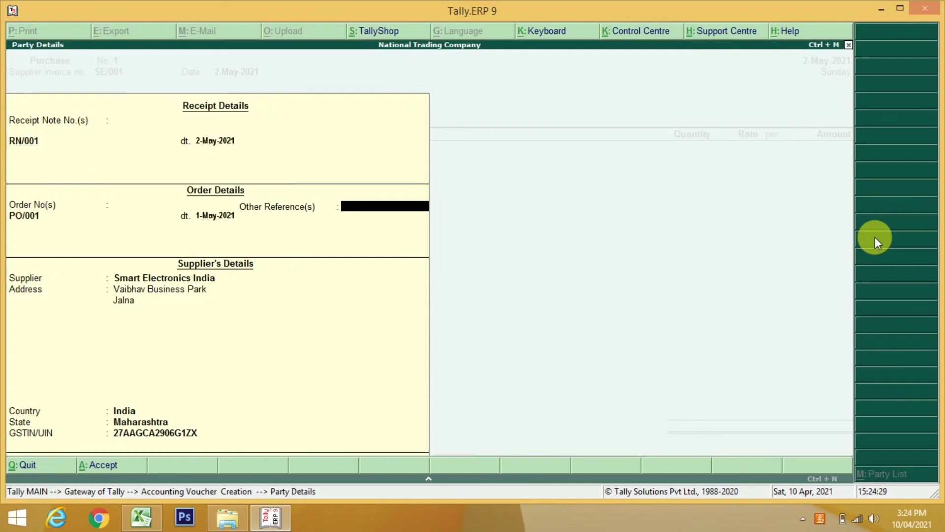
pyautogui.press('Return')
pyautogui.press('Return')
pyautogui.press('Return')
pyautogui.press('Return')
pyautogui.press('Return')
pyautogui.press('Return')
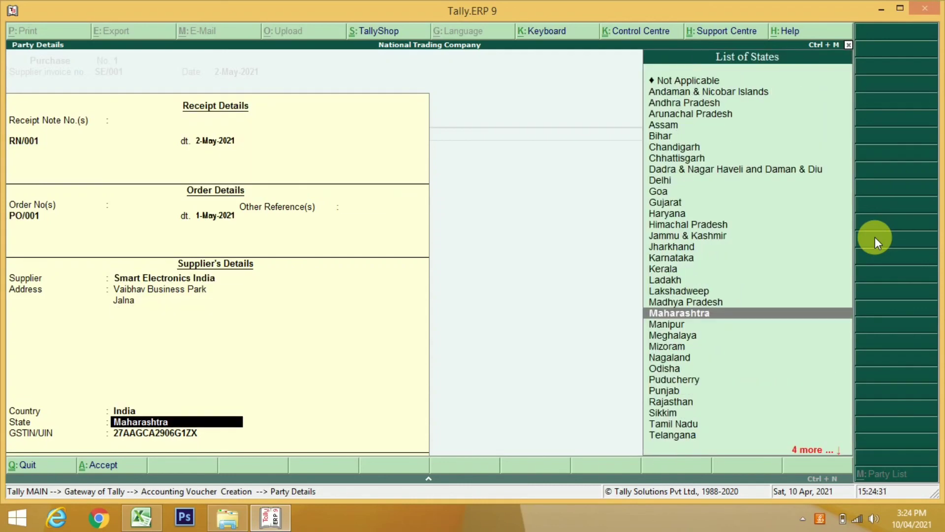
pyautogui.press('Return')
pyautogui.press('Return')
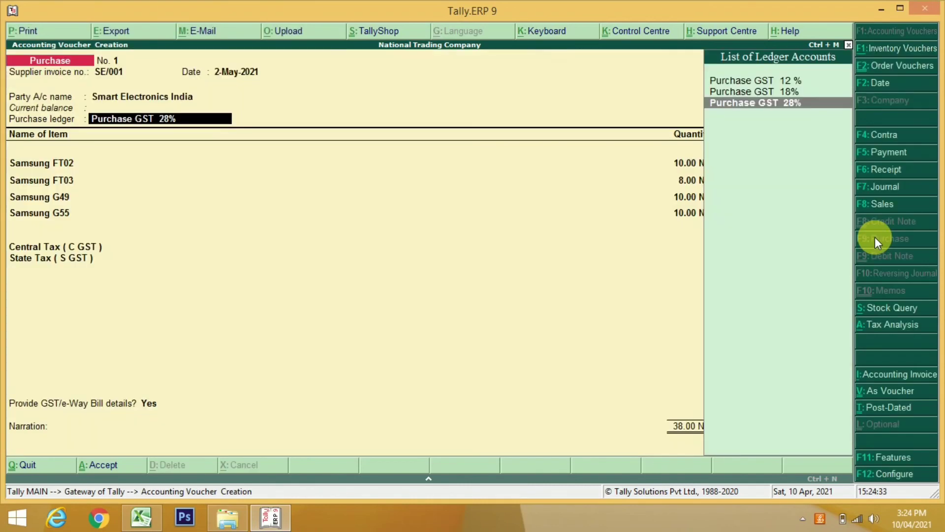
pyautogui.press('Return')
# Choose Purchase GST 28% and accept the FT02, FT03, G49 and G55 allocations against RN/001
pyautogui.press('Return')
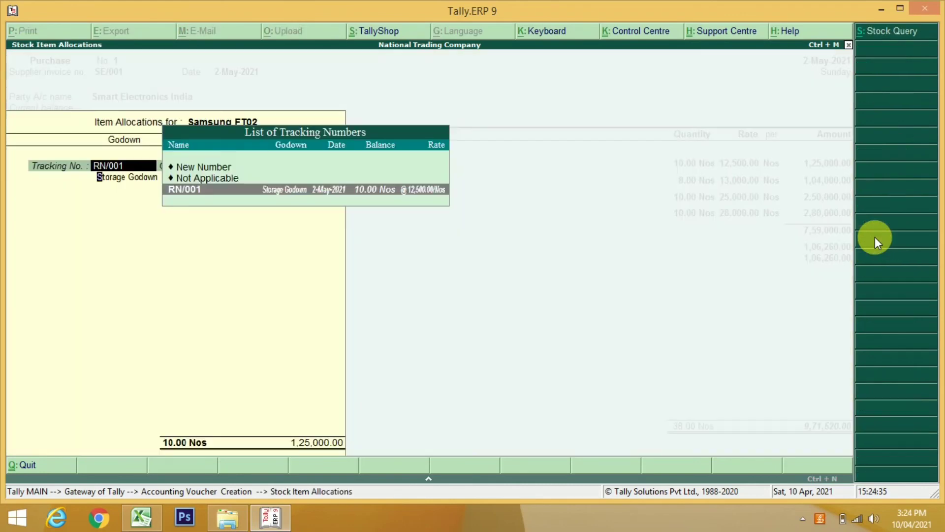
pyautogui.press('Return')
pyautogui.press('Return')
pyautogui.press('Return')
pyautogui.press('Return')
pyautogui.press('Return')
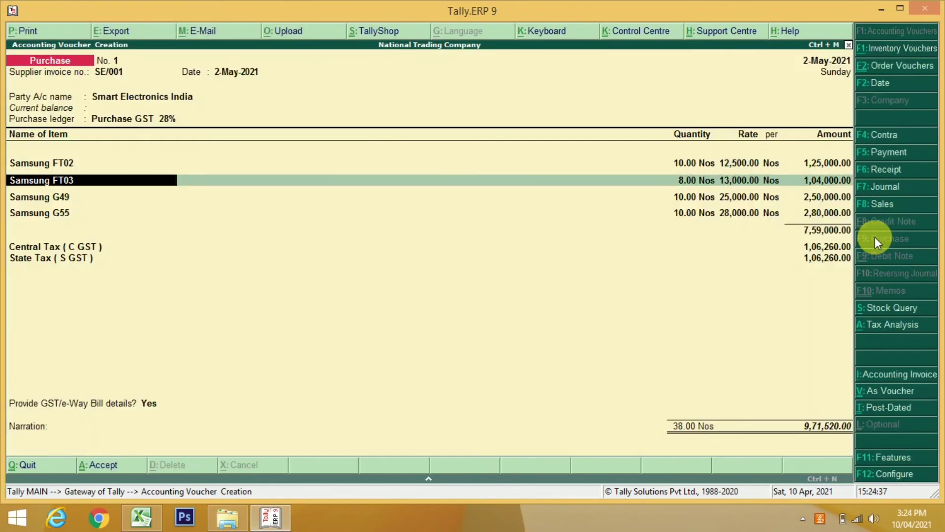
pyautogui.press('Return')
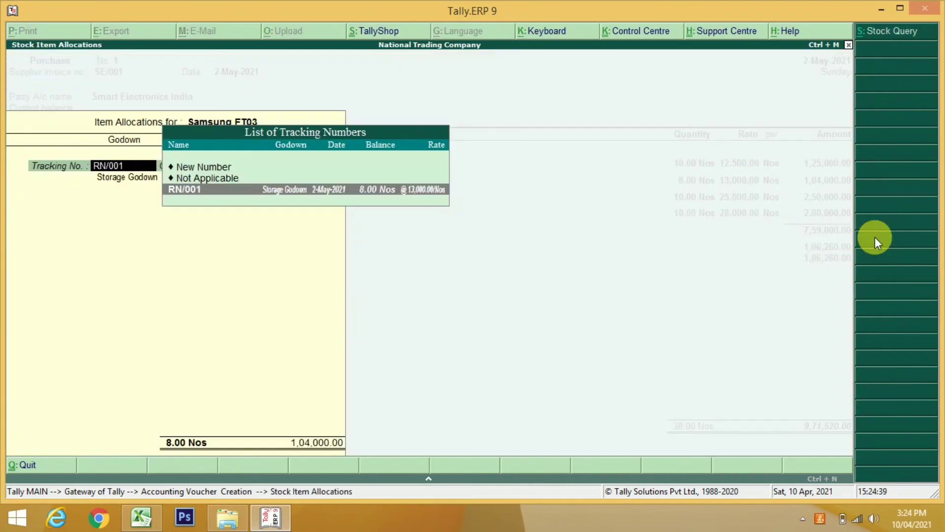
pyautogui.press('Return')
pyautogui.press('Return')
pyautogui.press('Return')
pyautogui.press('Return')
pyautogui.press('BackSpace')
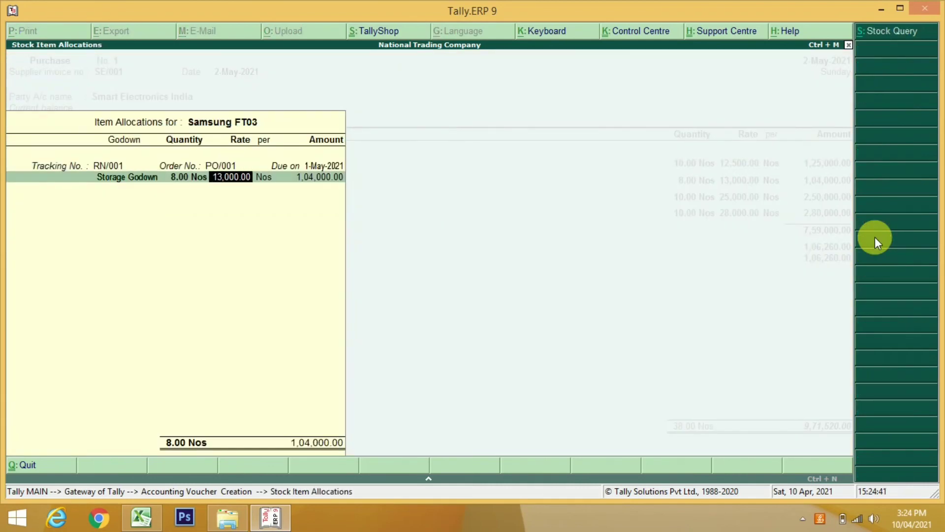
pyautogui.press('BackSpace')
pyautogui.press('Return')
pyautogui.press('Return')
pyautogui.press('Return')
pyautogui.press('Return')
pyautogui.press('Return')
pyautogui.press('Return')
pyautogui.press('Return')
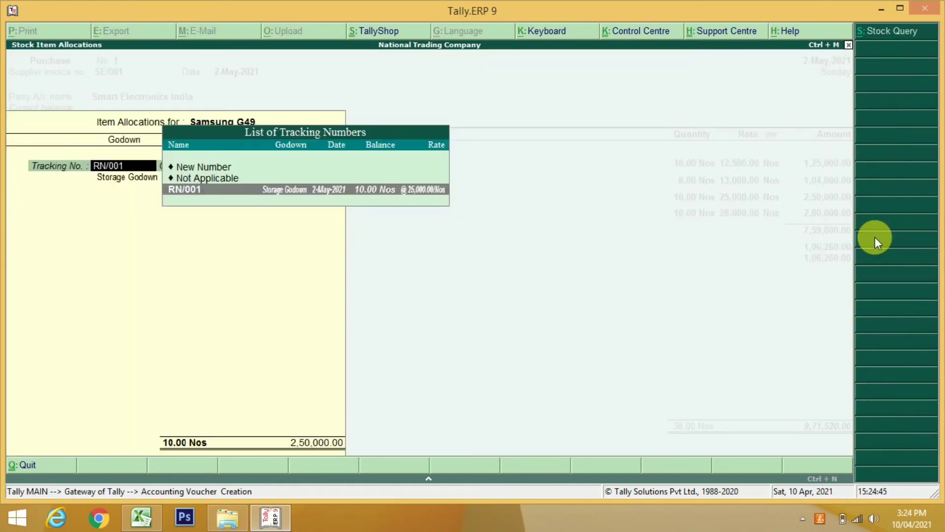
pyautogui.press('Return')
pyautogui.press('Return')
pyautogui.press('Return')
pyautogui.press('Return')
pyautogui.press('Return')
pyautogui.press('Return')
pyautogui.press('Return')
pyautogui.press('Return')
pyautogui.press('Return')
pyautogui.press('Return')
pyautogui.press('Return')
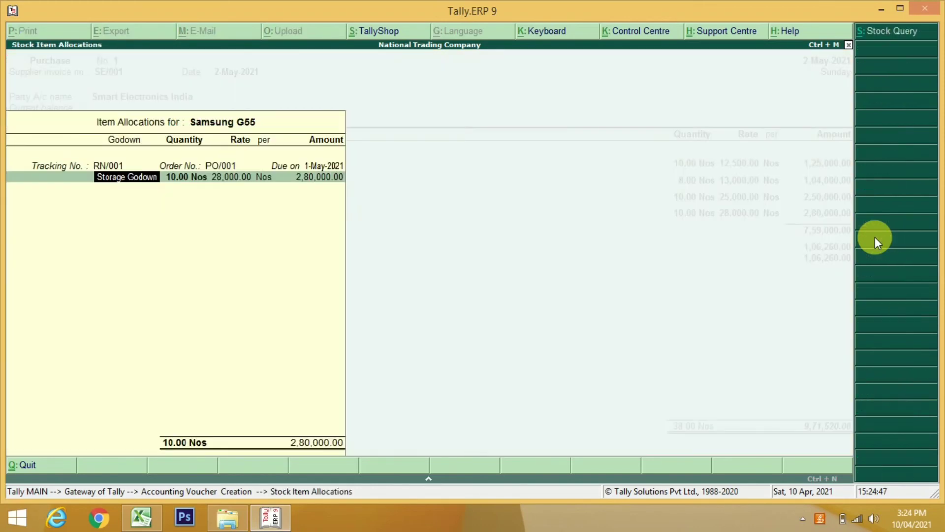
pyautogui.press('Return')
pyautogui.press('Return')
pyautogui.press('Return')
pyautogui.press('Return')
pyautogui.press('Return')
pyautogui.press('Return')
pyautogui.press('Return')
pyautogui.press('Return')
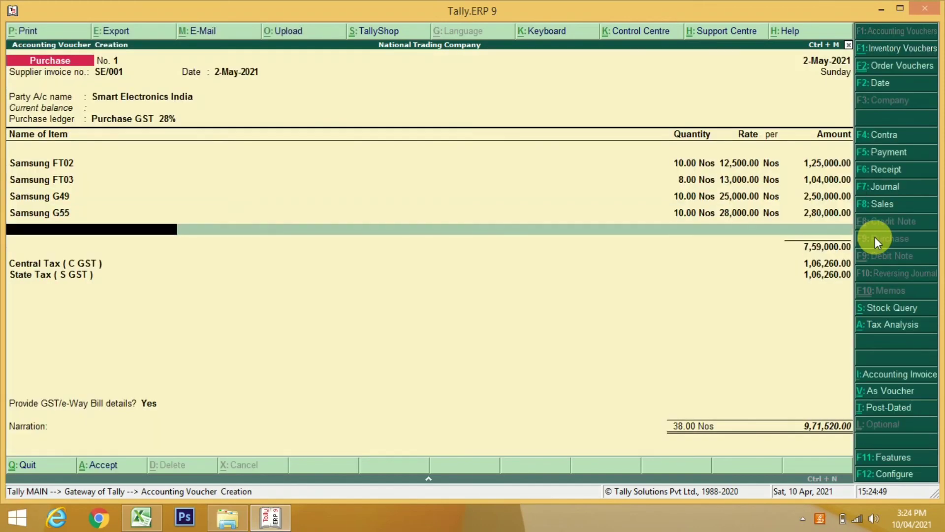
# Set GST/e-Way Bill details to No and save the 9,71,520.00 invoice
pyautogui.press('Return')
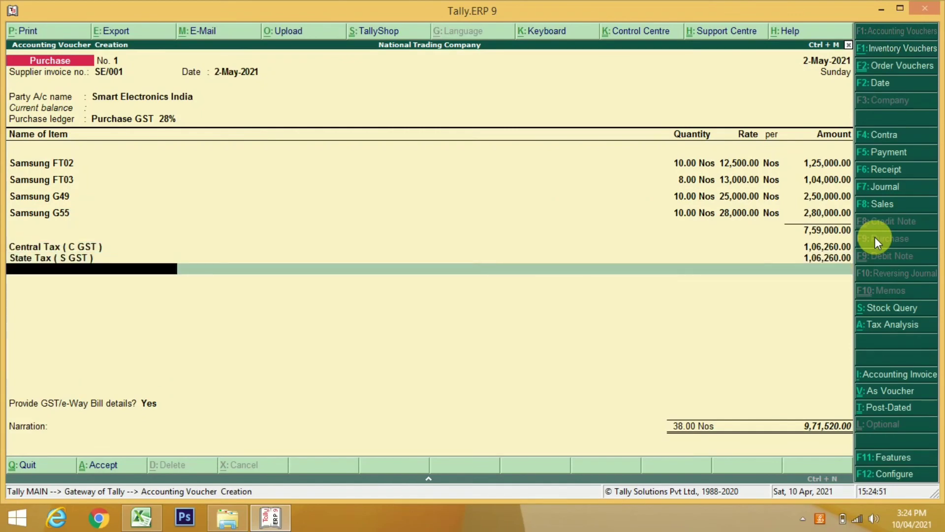
pyautogui.press('Return')
pyautogui.press('Up')
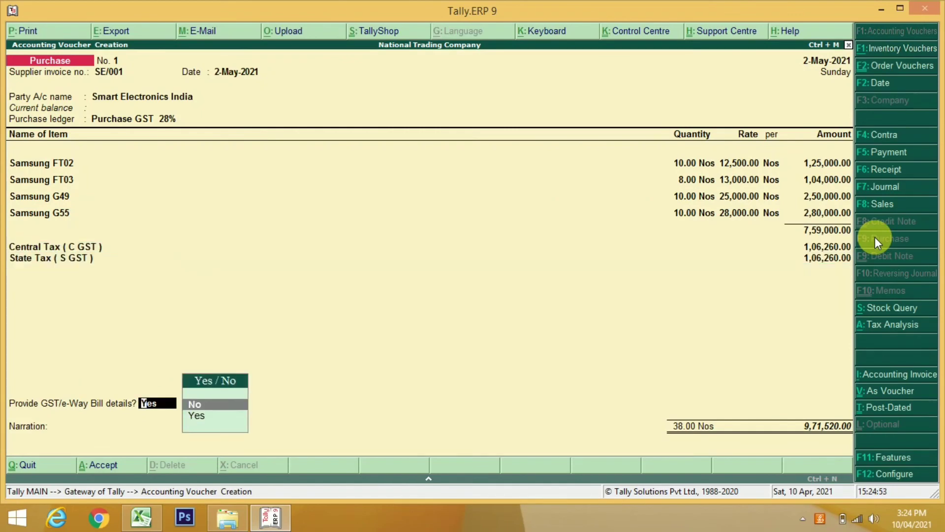
pyautogui.press('Return')
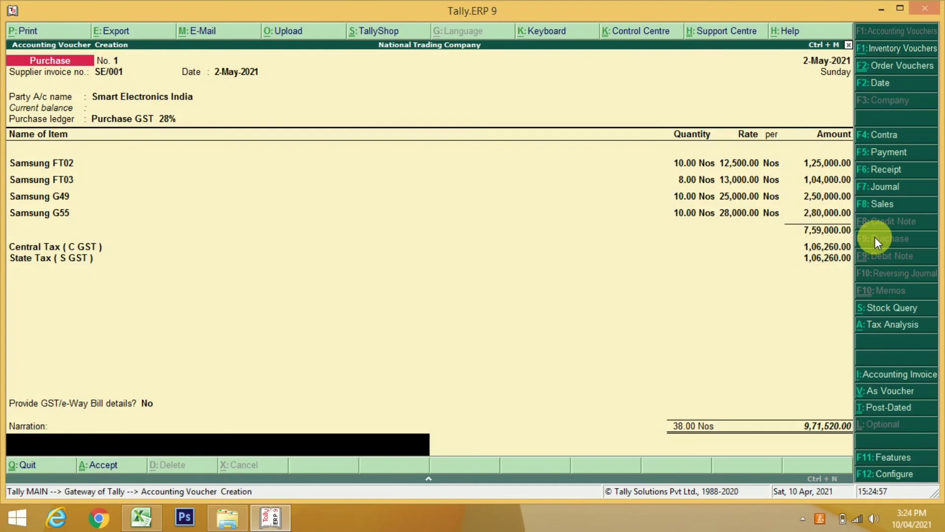
pyautogui.press('Return')
pyautogui.press('Return')
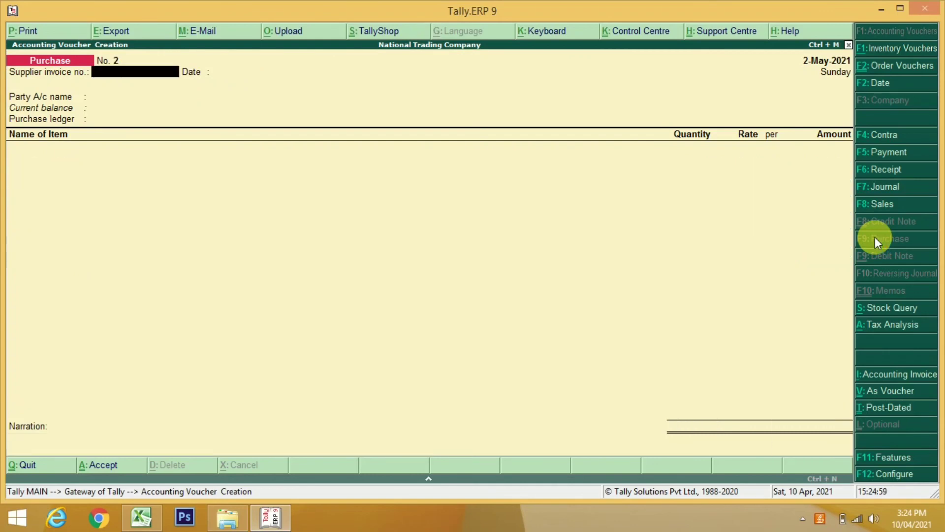